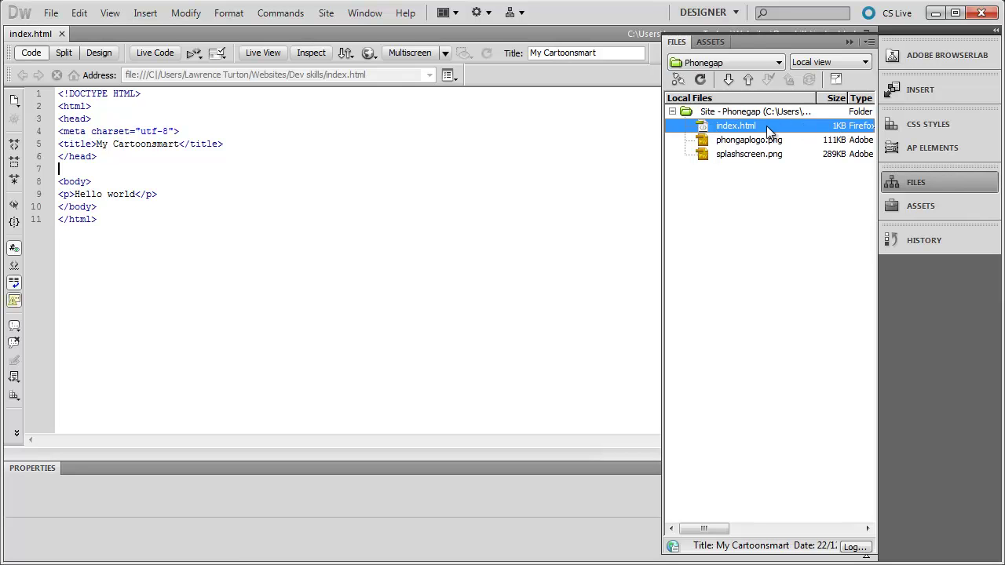
Review the index page, phongaplogo.png and splashscreen.png in the Phonegap site's file list, and collapse the list.
{"action": "left_click", "coordinate": [723, 141]}
{"action": "left_click", "coordinate": [701, 152]}
{"action": "left_click", "coordinate": [700, 143]}
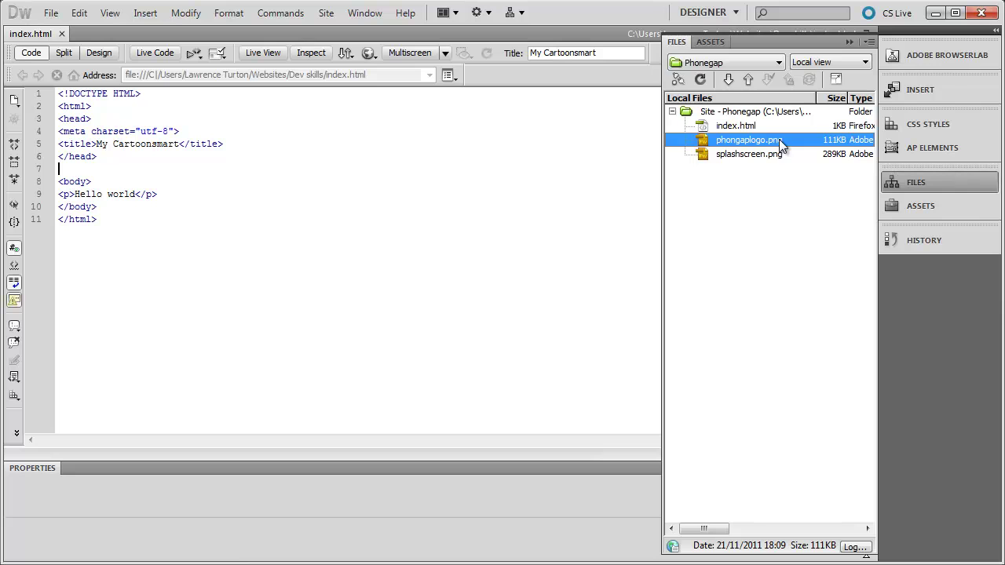
{"action": "left_click", "coordinate": [742, 155]}
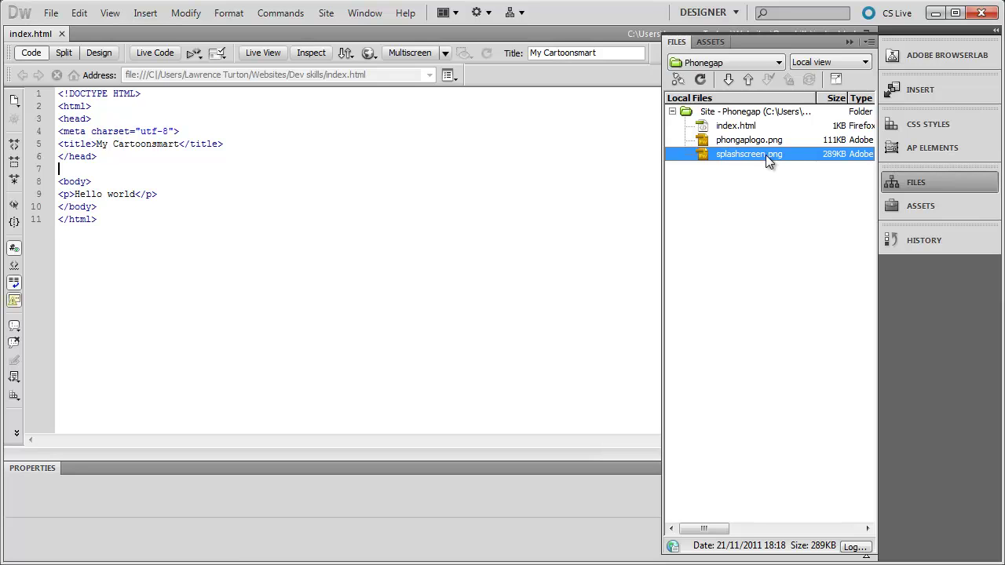
{"action": "key", "text": "Up"}
{"action": "key", "text": "Down"}
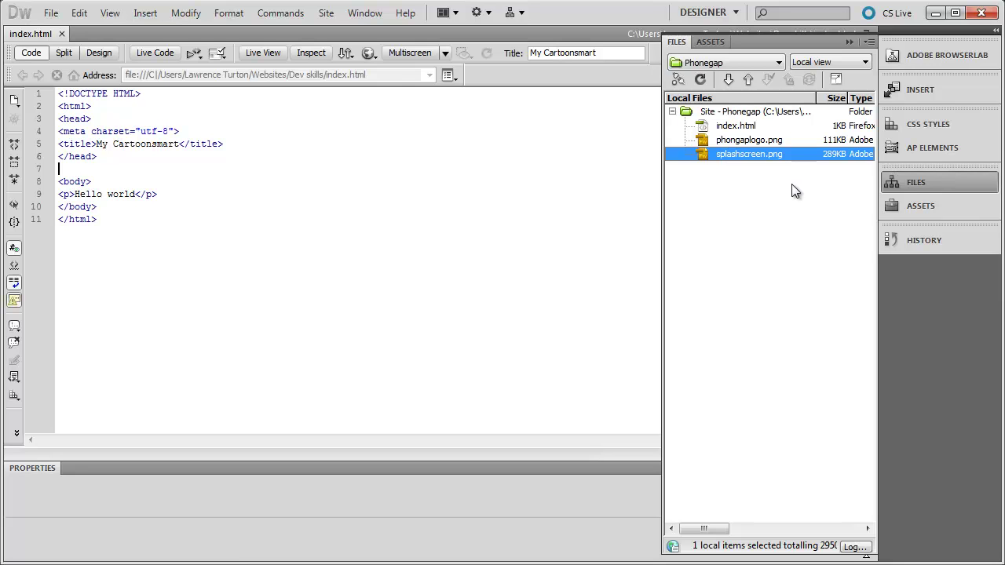
{"action": "left_click", "coordinate": [752, 140]}
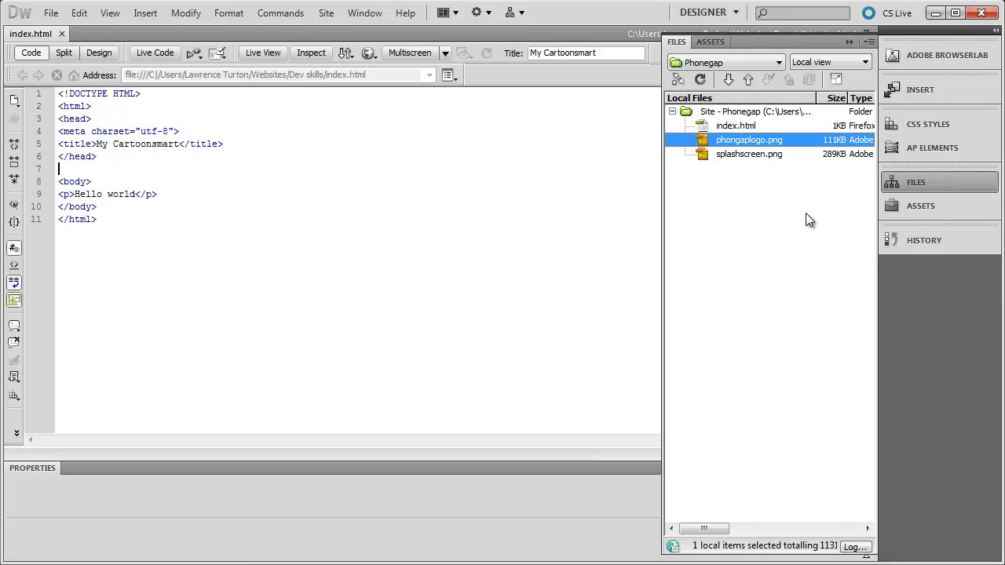
{"action": "left_click", "coordinate": [752, 155]}
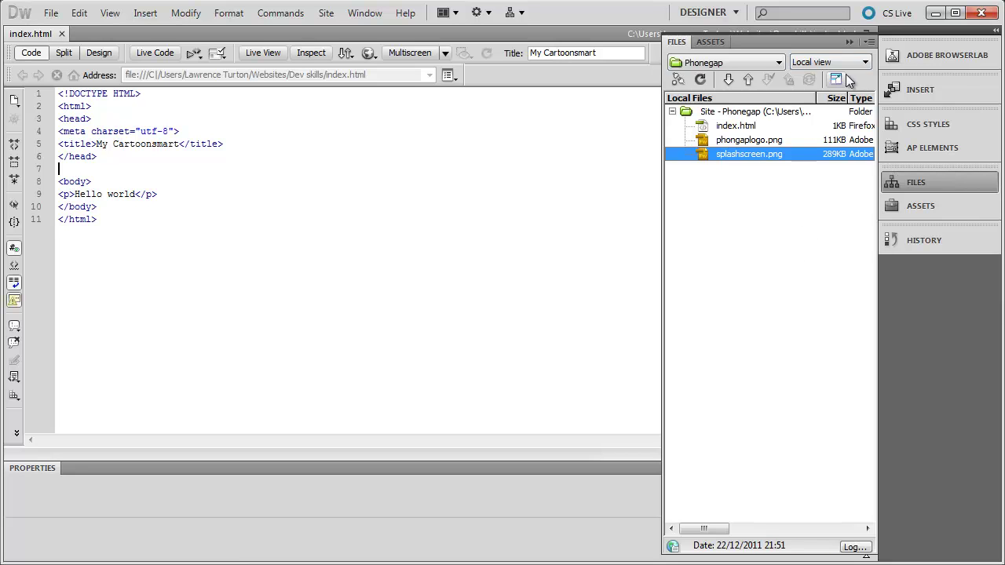
{"action": "left_click", "coordinate": [847, 42]}
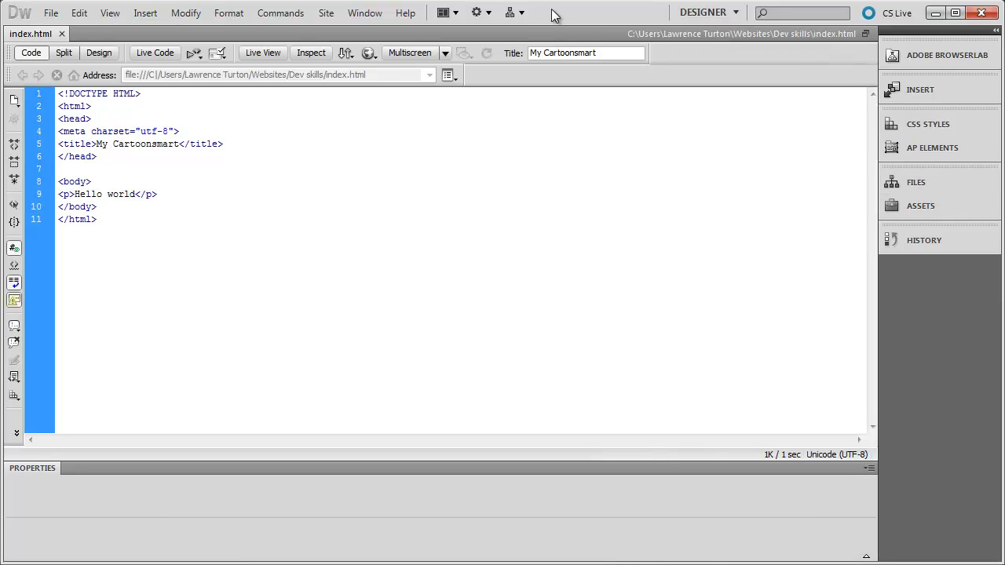
Open the mobile application framework configuration and examine its Android SDK path.
{"action": "left_click", "coordinate": [326, 14]}
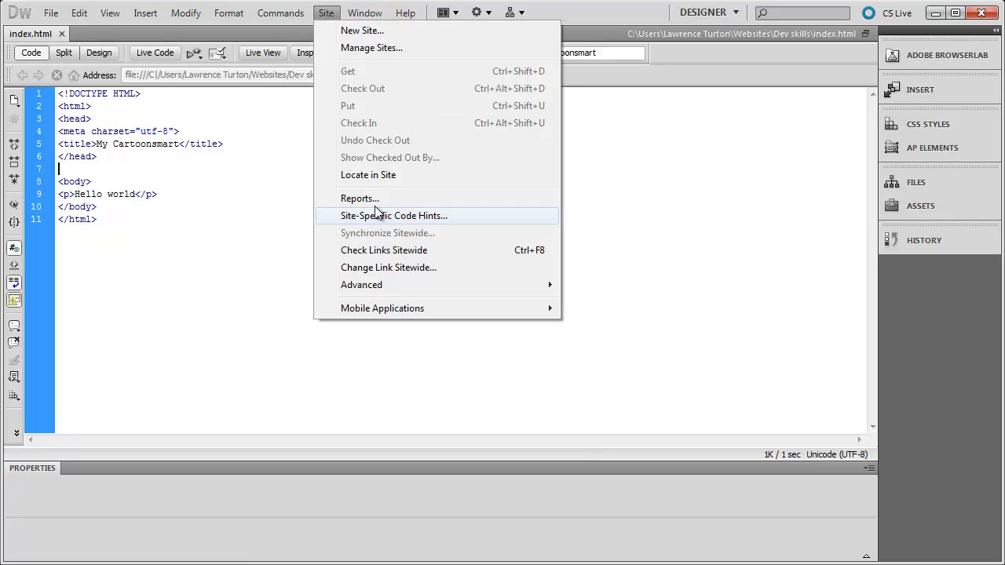
{"action": "mouse_move", "coordinate": [393, 306]}
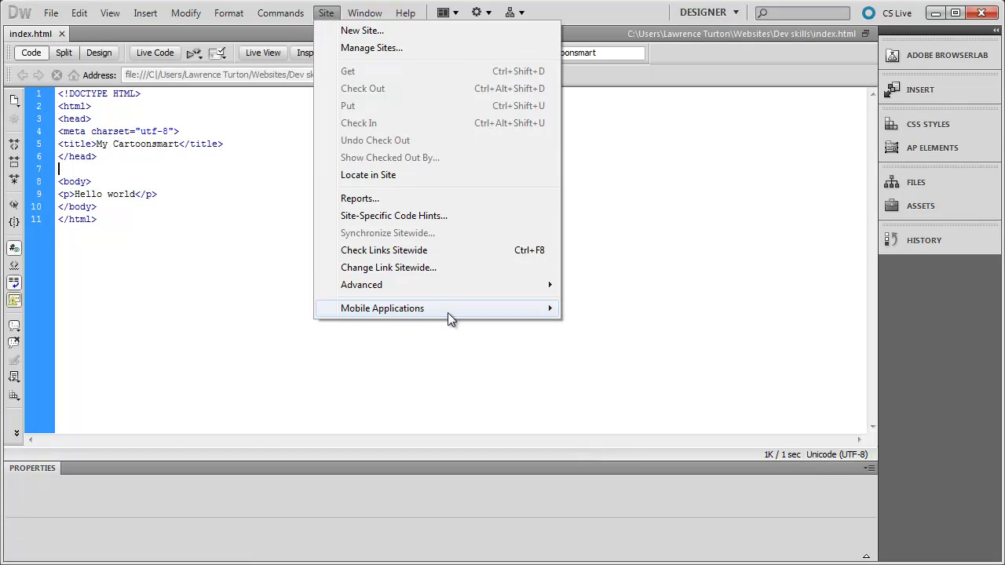
{"action": "mouse_move", "coordinate": [447, 309]}
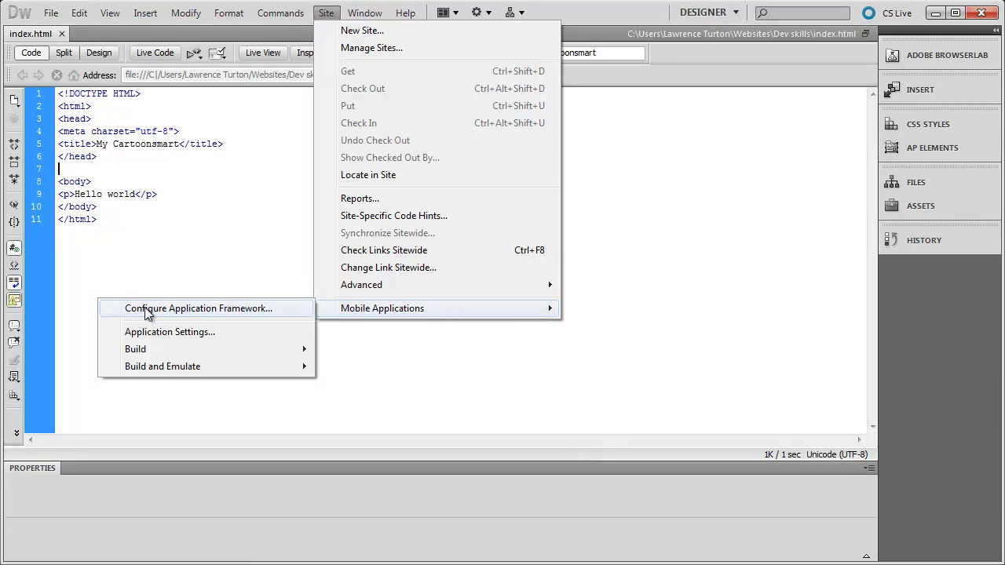
{"action": "left_click", "coordinate": [271, 309]}
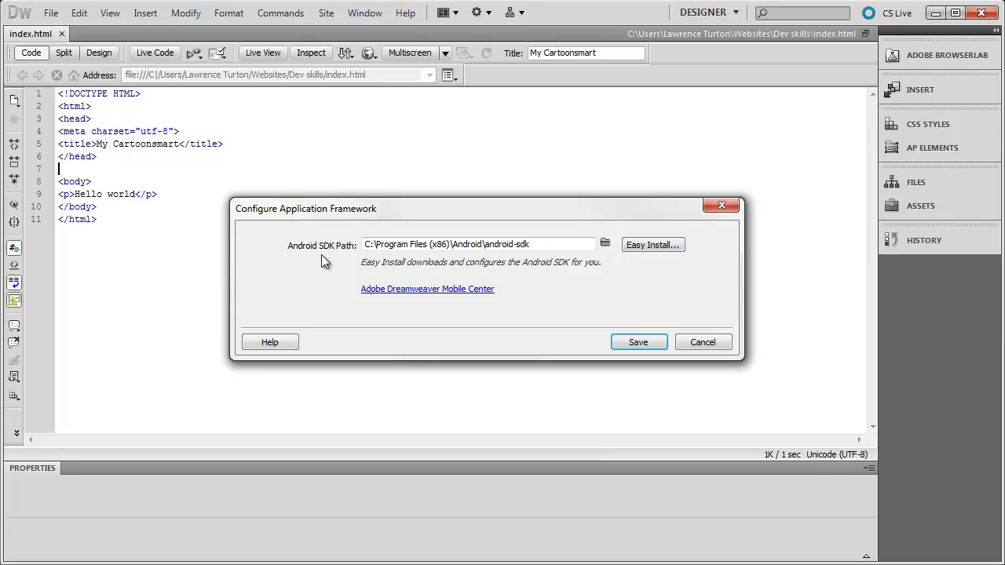
{"action": "left_click_drag", "start_coordinate": [546, 245], "coordinate": [374, 246]}
{"action": "left_click", "coordinate": [556, 246]}
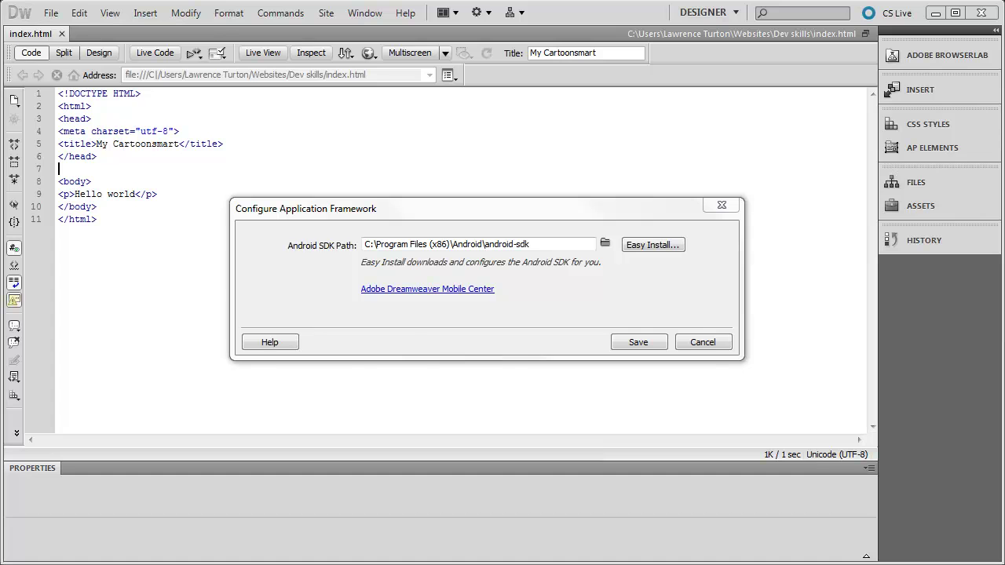
Switch to Firefox, open the JDK 7u2 download page from Java SE Downloads and highlight the Windows x86 package.
{"action": "key", "text": "alt+Tab"}
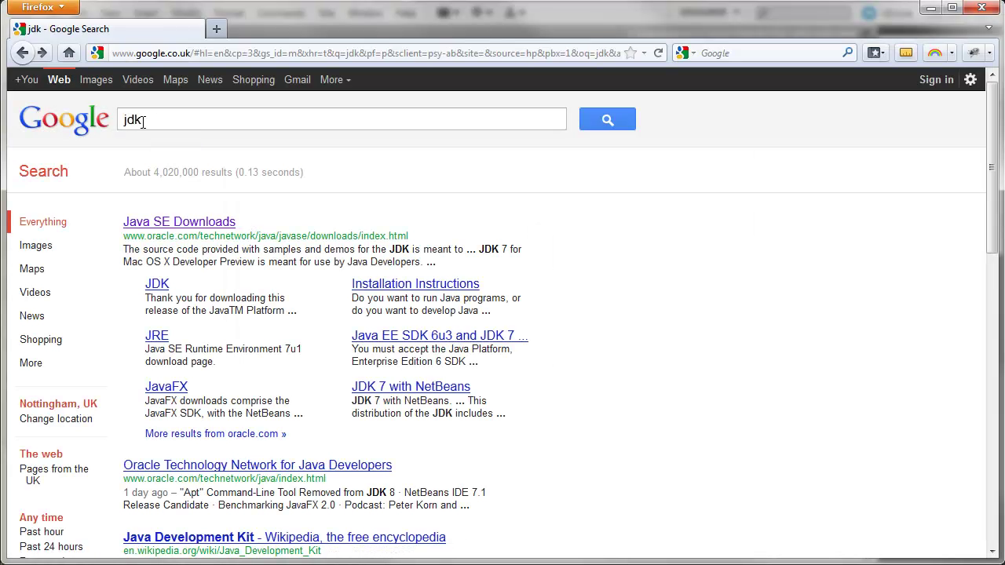
{"action": "left_click", "coordinate": [189, 227]}
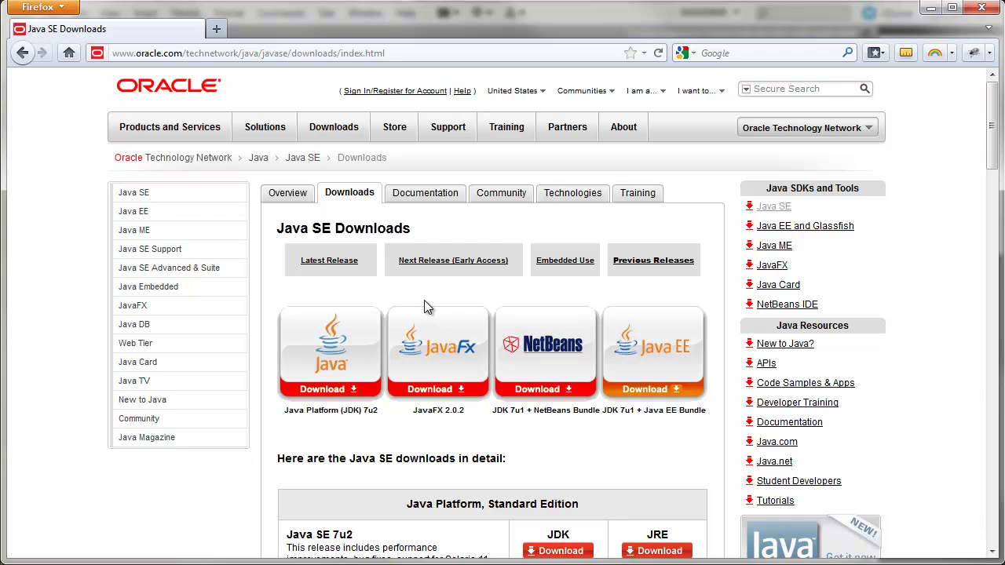
{"action": "scroll", "coordinate": [424, 306], "scroll_direction": "down", "scroll_amount": 6}
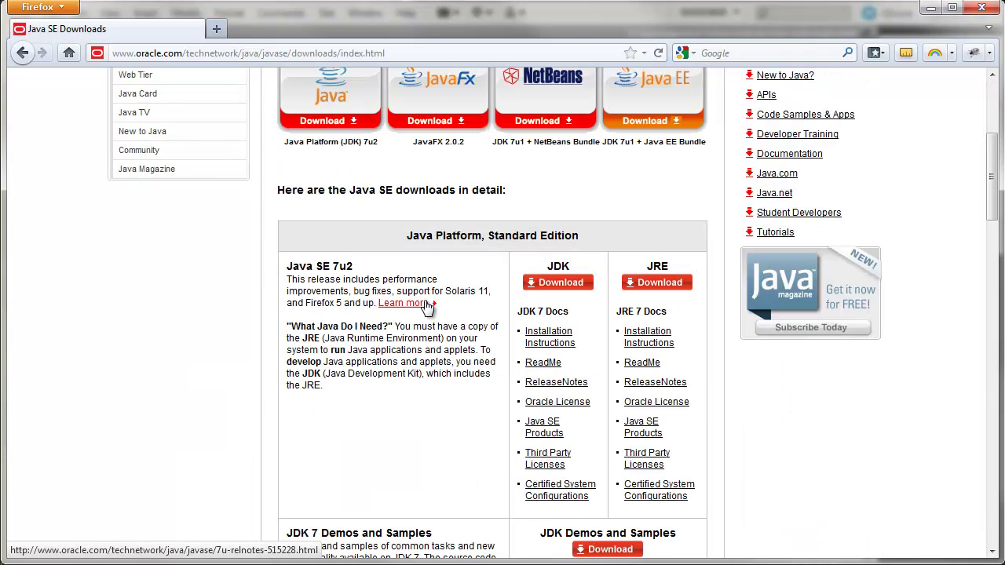
{"action": "left_click", "coordinate": [559, 283]}
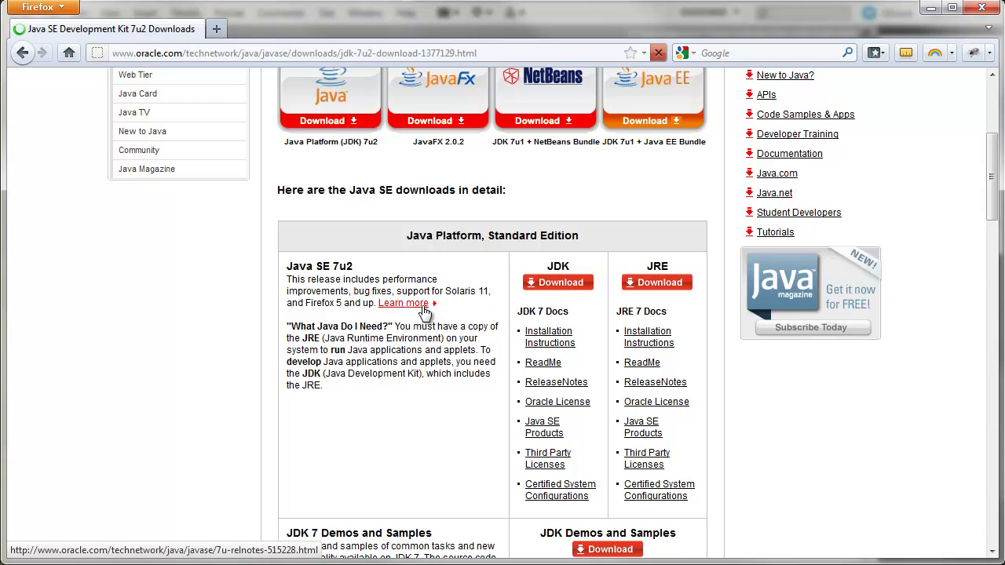
{"action": "scroll", "coordinate": [423, 305], "scroll_direction": "down", "scroll_amount": 8}
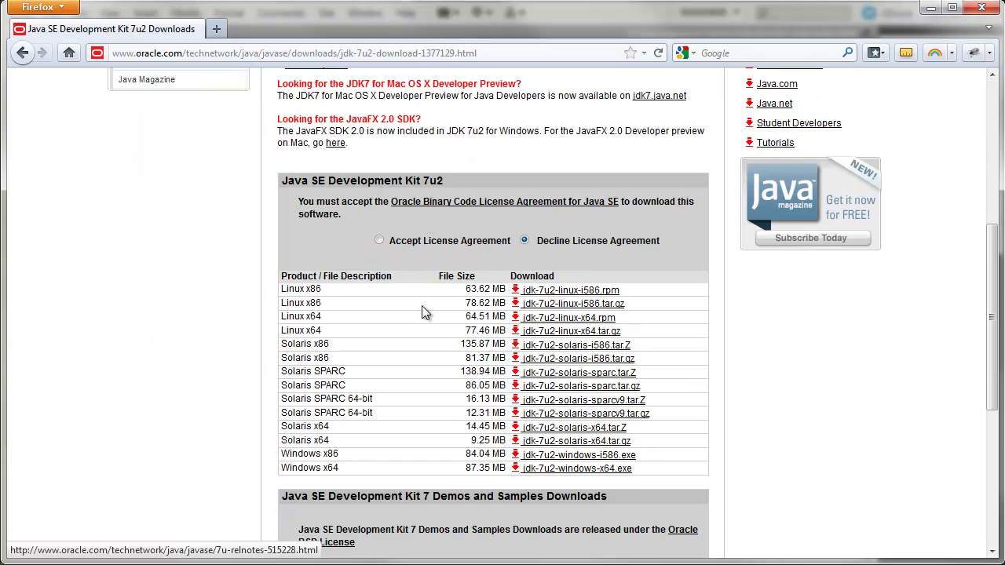
{"action": "double_click", "coordinate": [325, 456]}
{"action": "left_click_drag", "start_coordinate": [277, 455], "coordinate": [657, 461]}
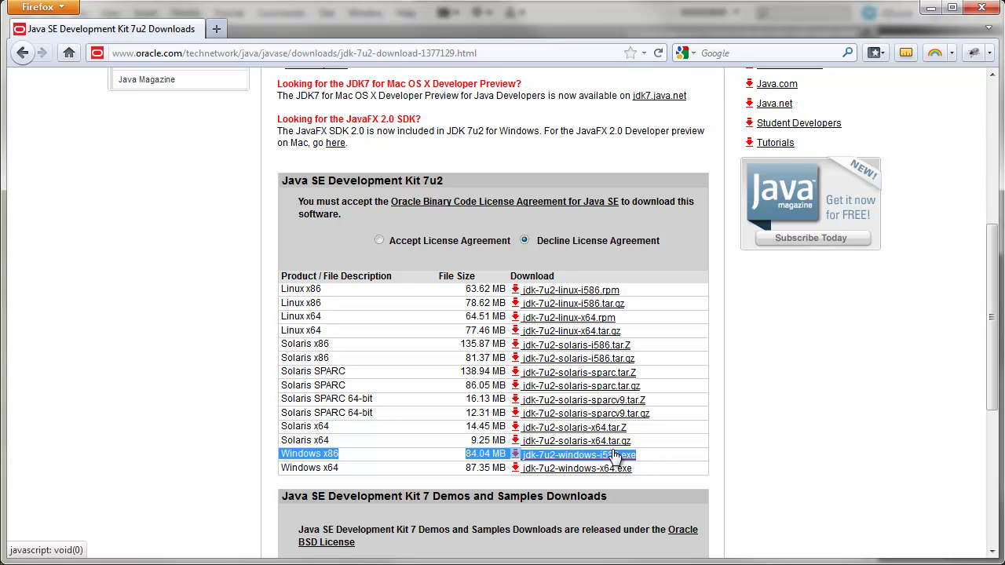
{"action": "left_click", "coordinate": [929, 8]}
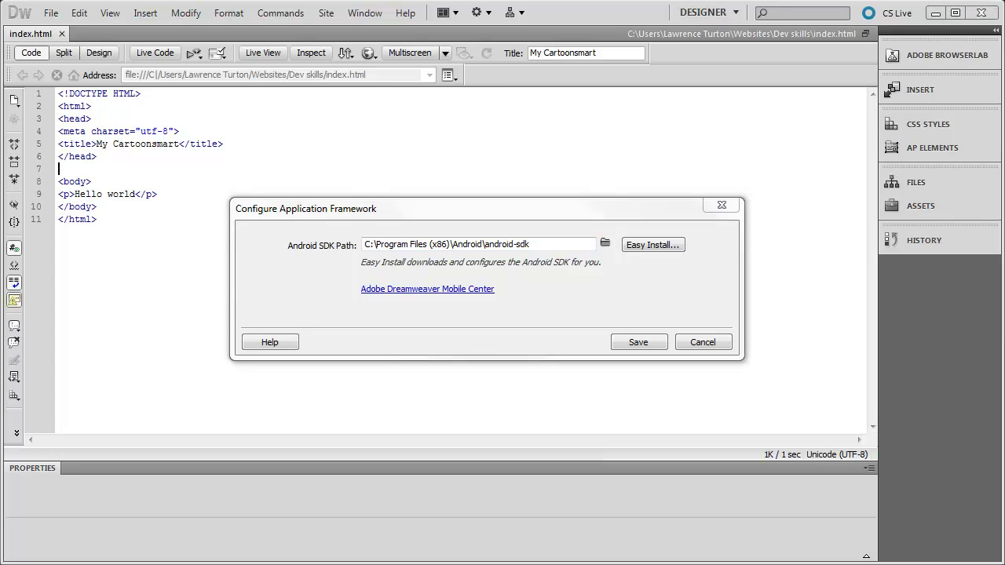
Switch to the Android Developers site in Firefox and locate android-sdk_r16-windows.zip on the SDK download page.
{"action": "key", "text": "alt+Tab"}
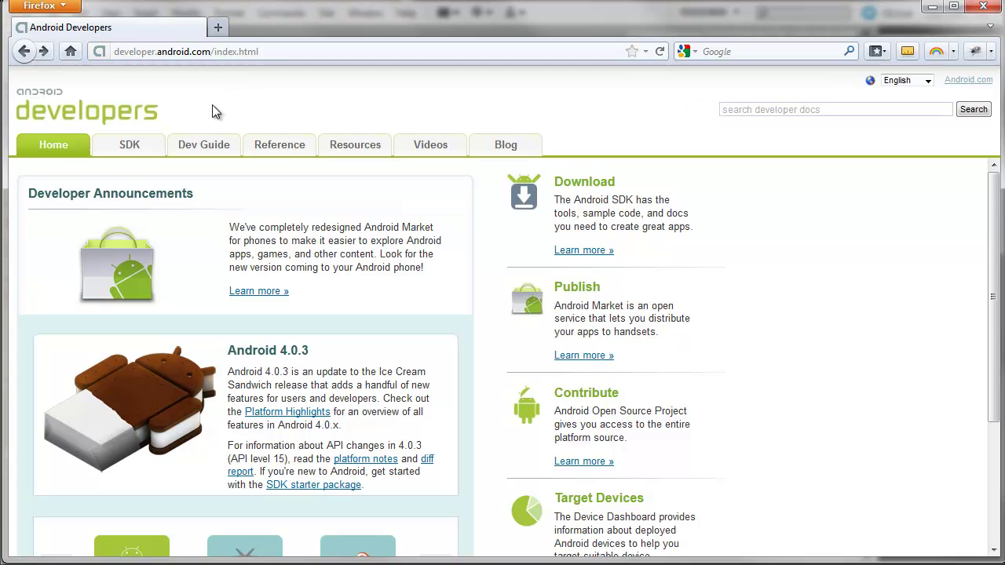
{"action": "left_click", "coordinate": [126, 152]}
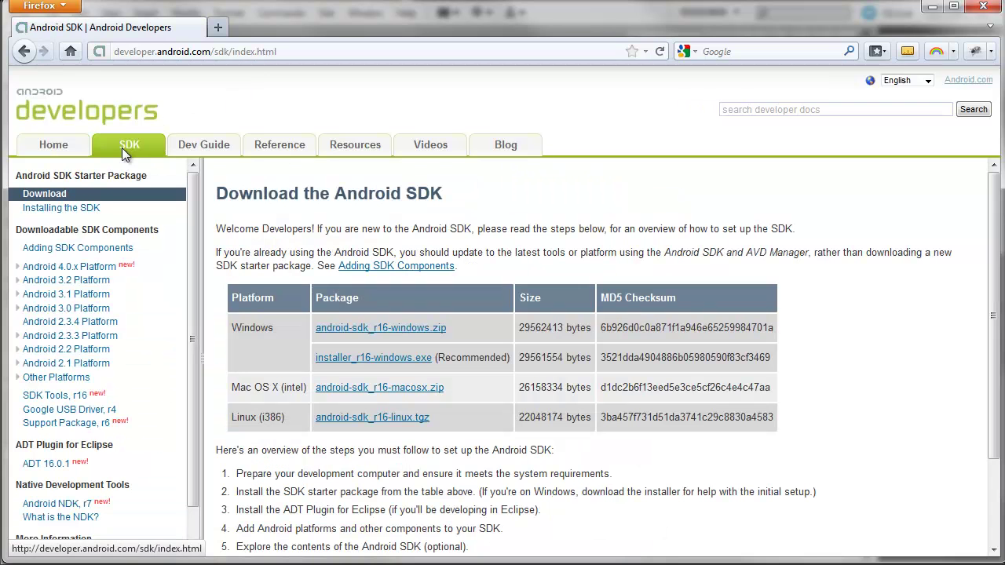
{"action": "left_click_drag", "start_coordinate": [230, 330], "coordinate": [497, 365]}
{"action": "left_click", "coordinate": [496, 365]}
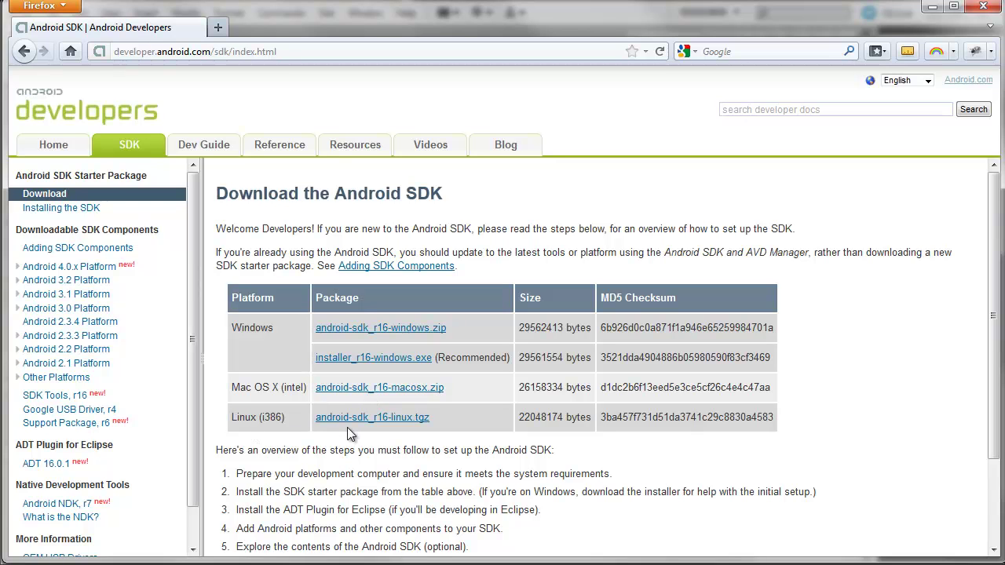
{"action": "left_click", "coordinate": [414, 330]}
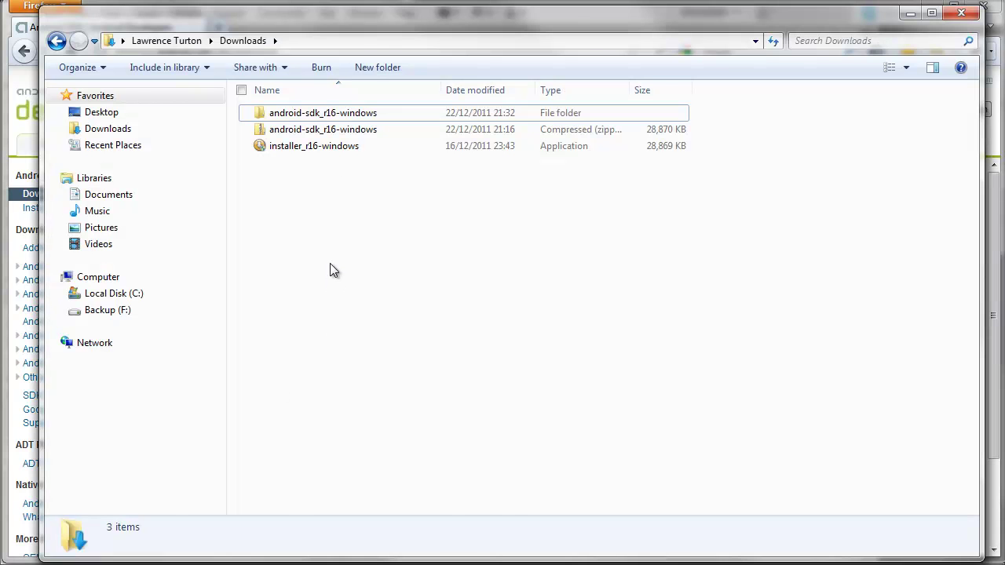
Open the android-sdk-windows folder inside the extracted android-sdk_r16-windows folder in Downloads.
{"action": "left_click", "coordinate": [297, 135]}
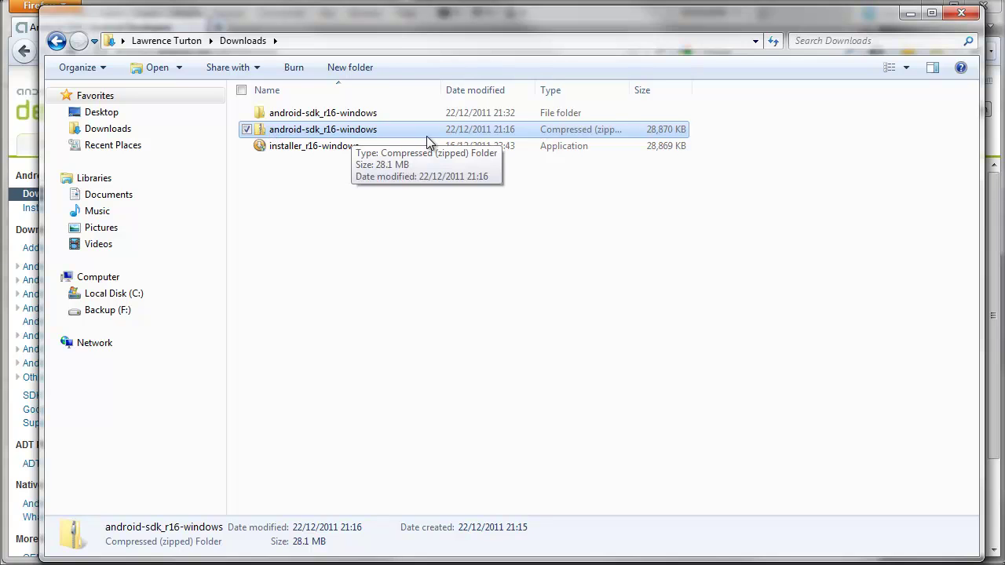
{"action": "left_click", "coordinate": [297, 115]}
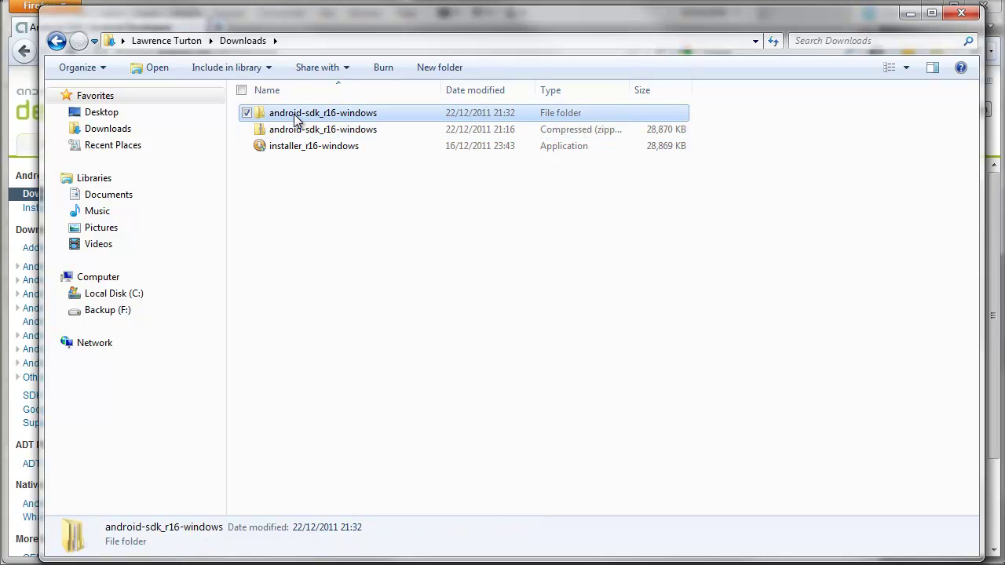
{"action": "double_click", "coordinate": [297, 116]}
{"action": "double_click", "coordinate": [299, 116]}
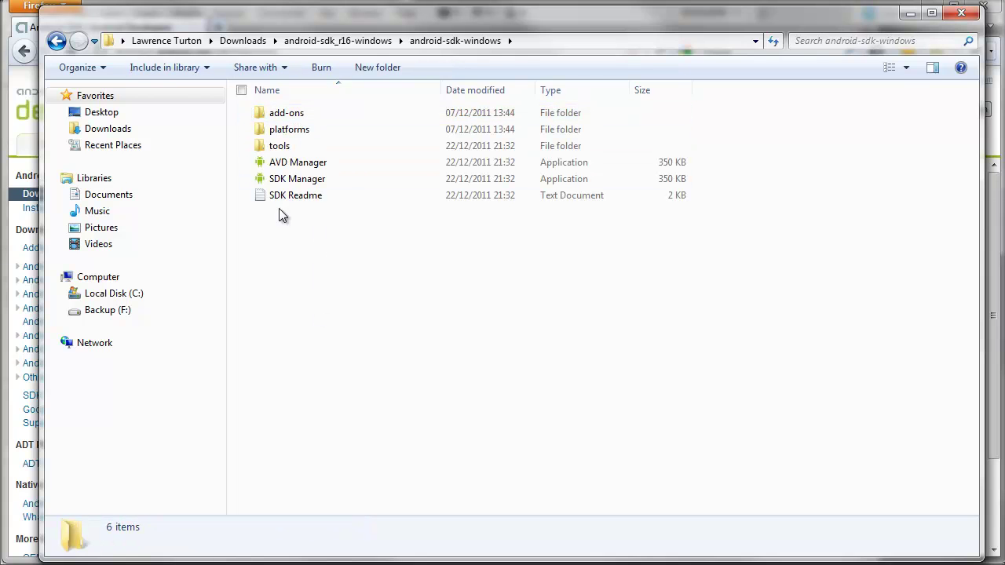
Run AVD Manager from the SDK folder to check that it launches, close it and return to Dreamweaver.
{"action": "double_click", "coordinate": [269, 165]}
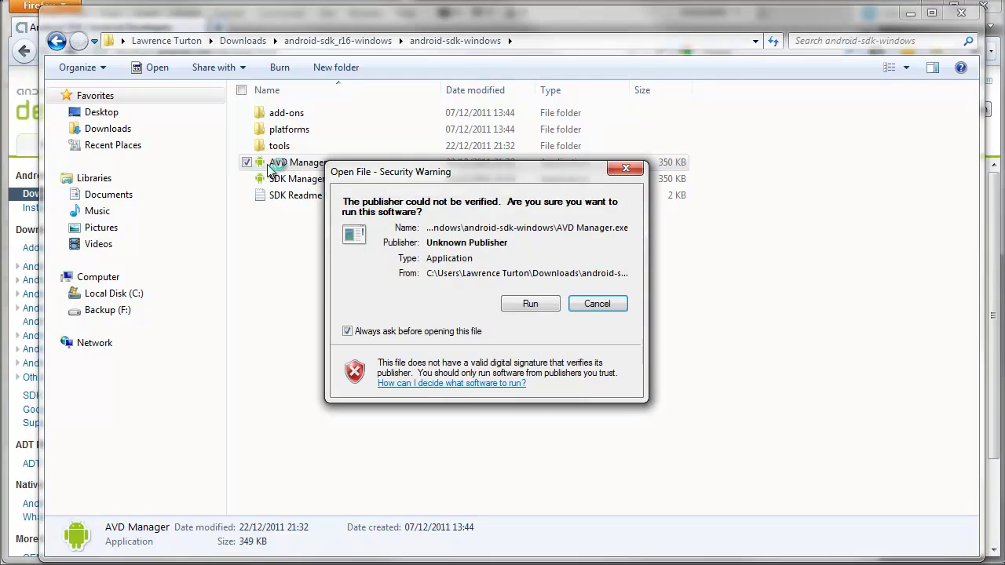
{"action": "left_click", "coordinate": [530, 305]}
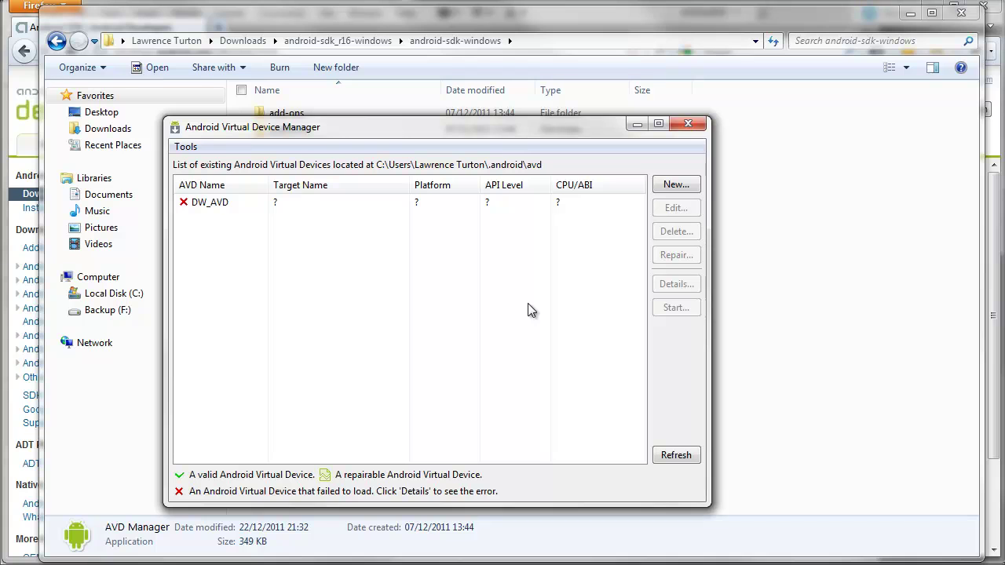
{"action": "left_click", "coordinate": [694, 126]}
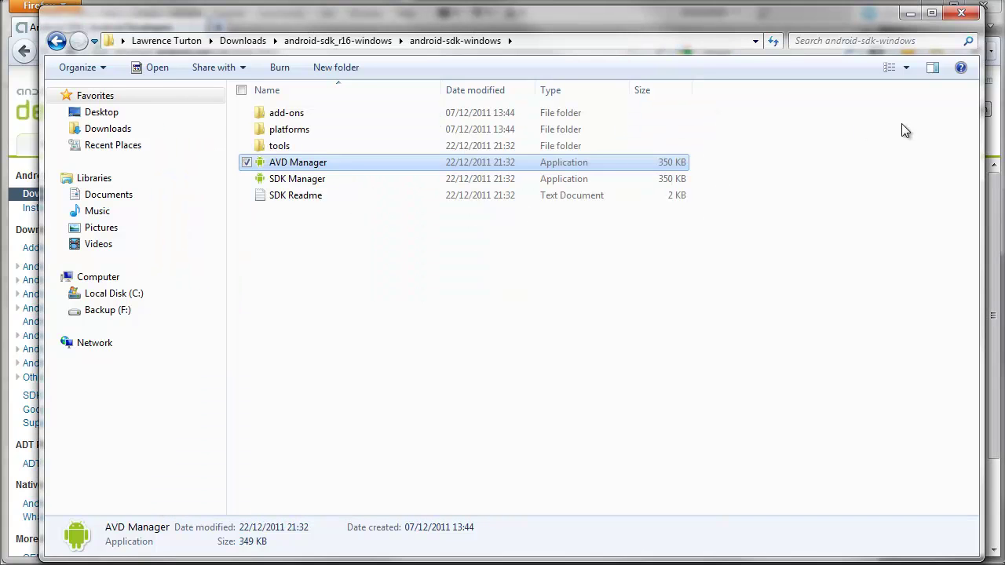
{"action": "left_click", "coordinate": [909, 13]}
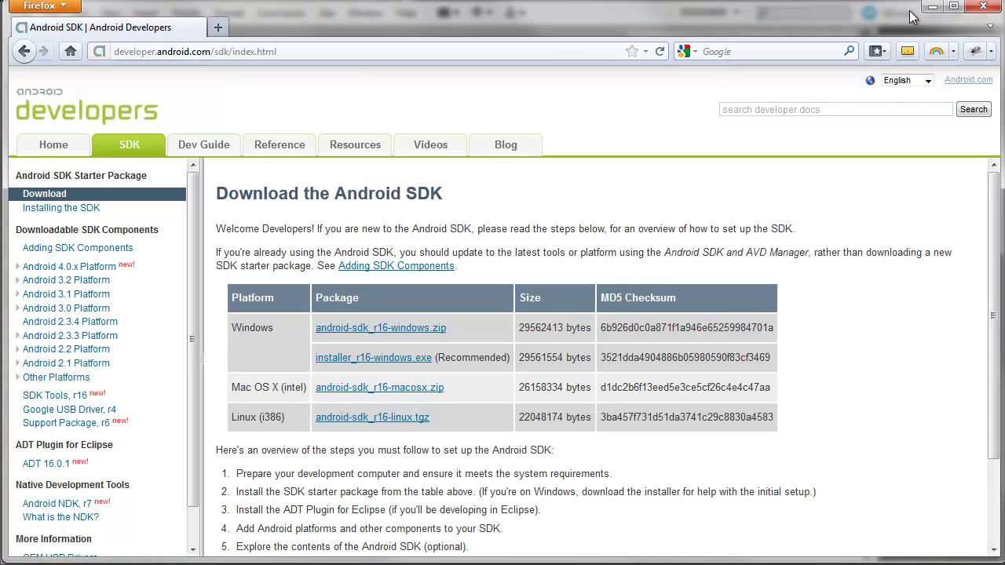
{"action": "left_click", "coordinate": [931, 8]}
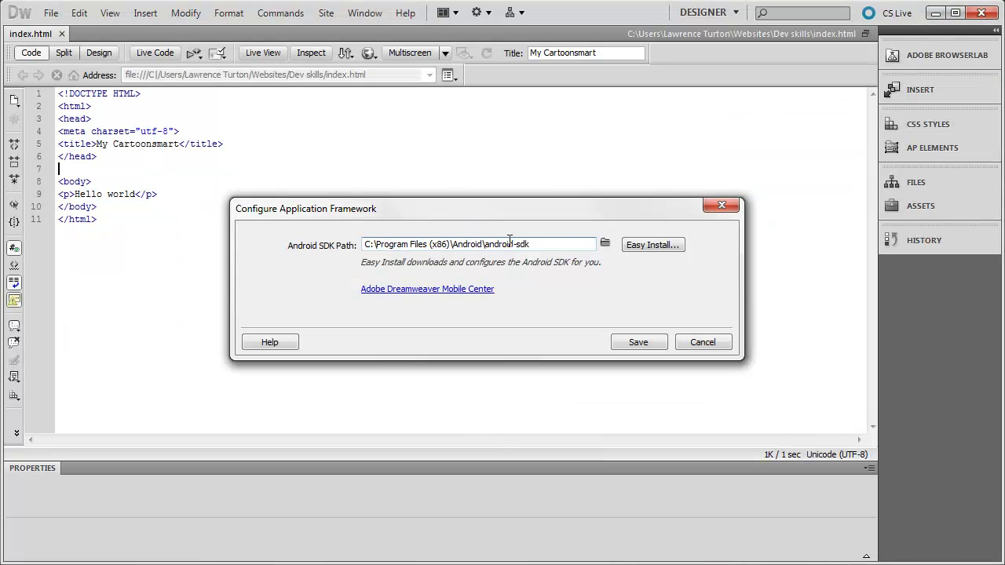
Set the Android SDK path to the android-sdk-windows folder within Downloads\android-sdk_r16-windows.
{"action": "left_click", "coordinate": [606, 246]}
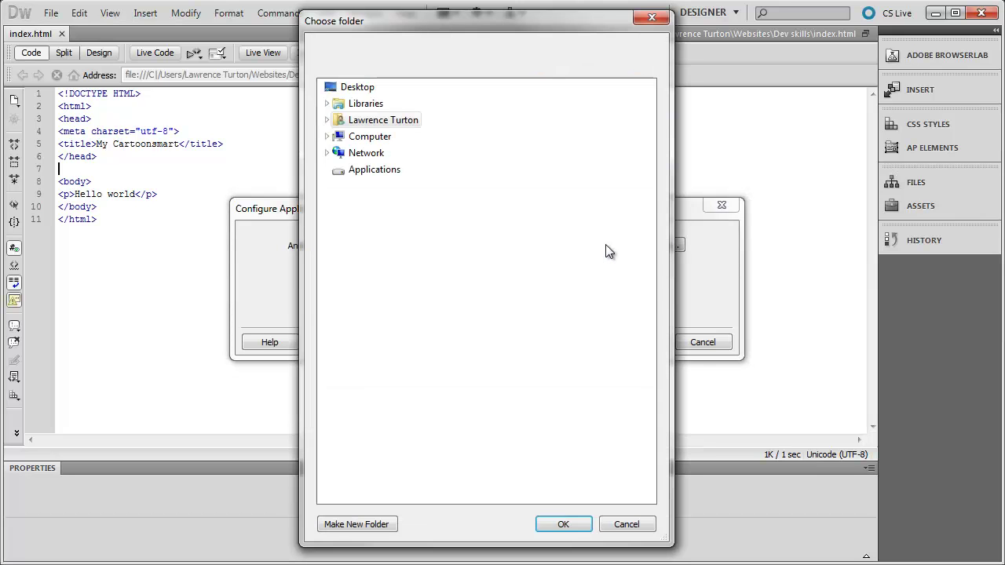
{"action": "double_click", "coordinate": [357, 121]}
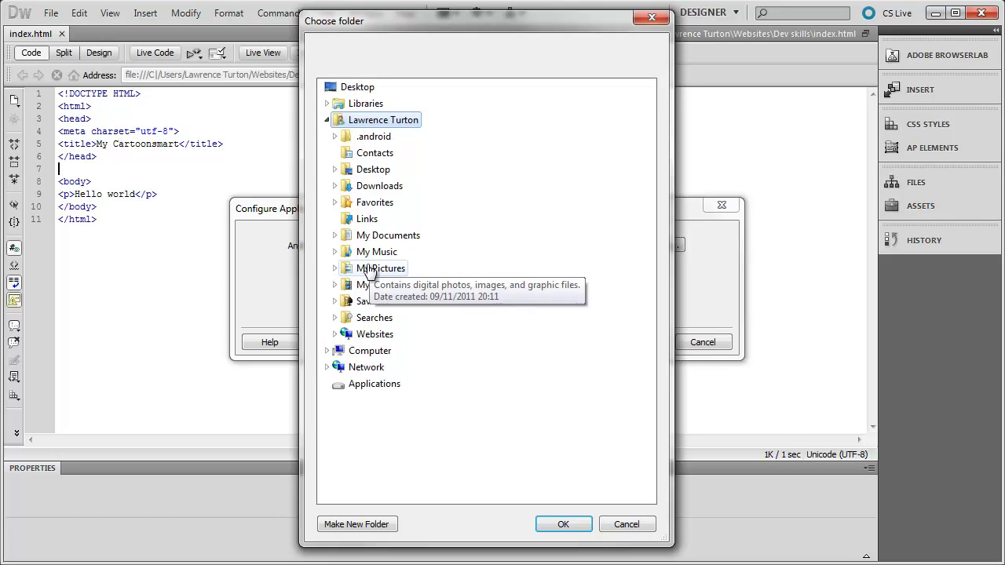
{"action": "double_click", "coordinate": [366, 187]}
{"action": "double_click", "coordinate": [369, 203]}
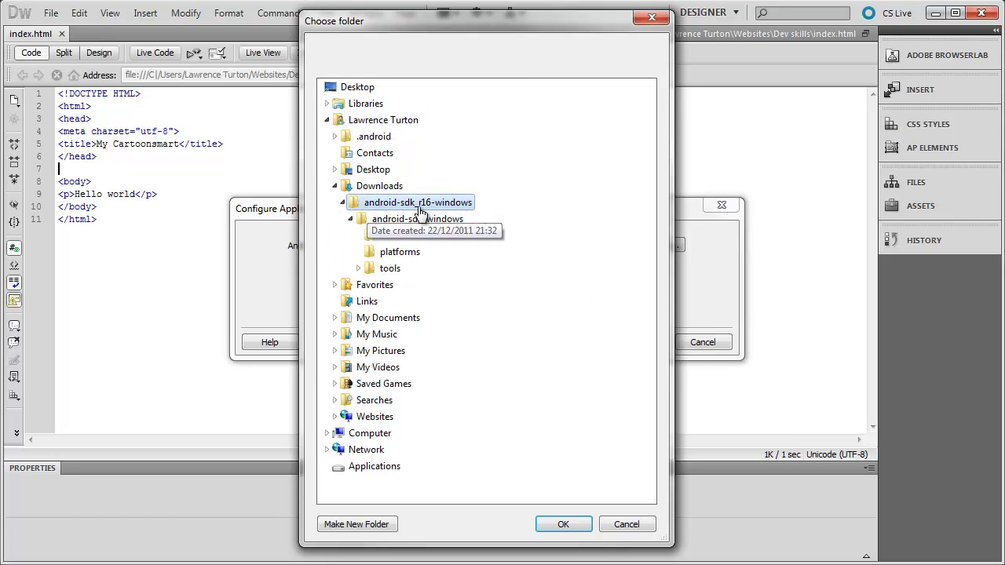
{"action": "left_click", "coordinate": [373, 221]}
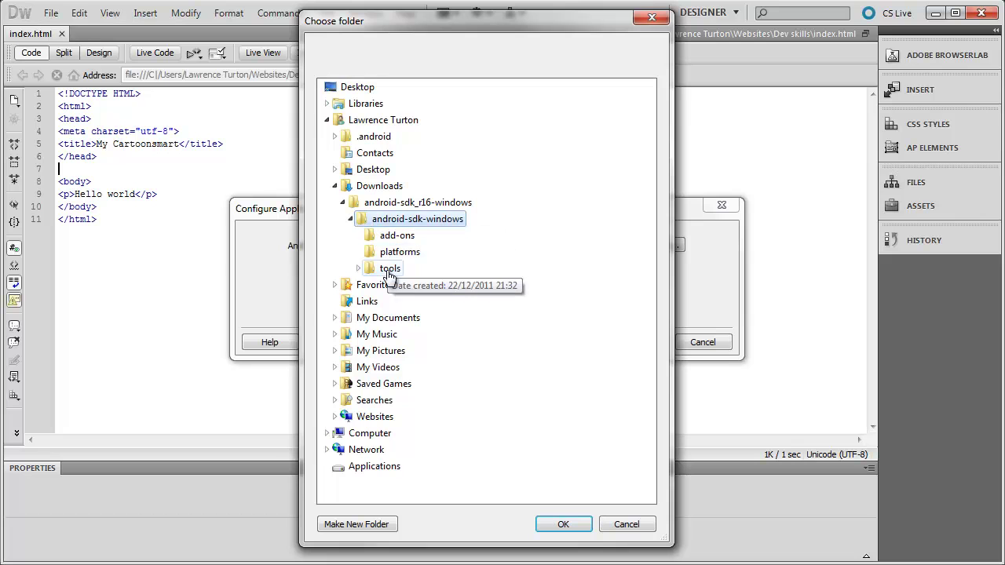
{"action": "left_click", "coordinate": [563, 524]}
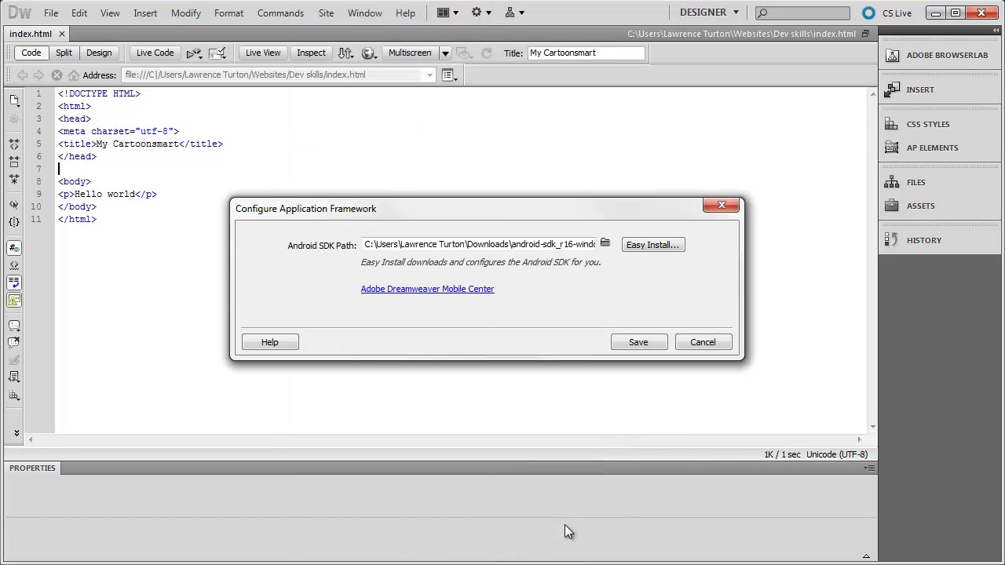
Check the end of the Android SDK path, then switch to File Explorer and select installer_r16-windows in the Downloads folder.
{"action": "left_click_drag", "start_coordinate": [527, 245], "coordinate": [638, 245]}
{"action": "left_click", "coordinate": [567, 244]}
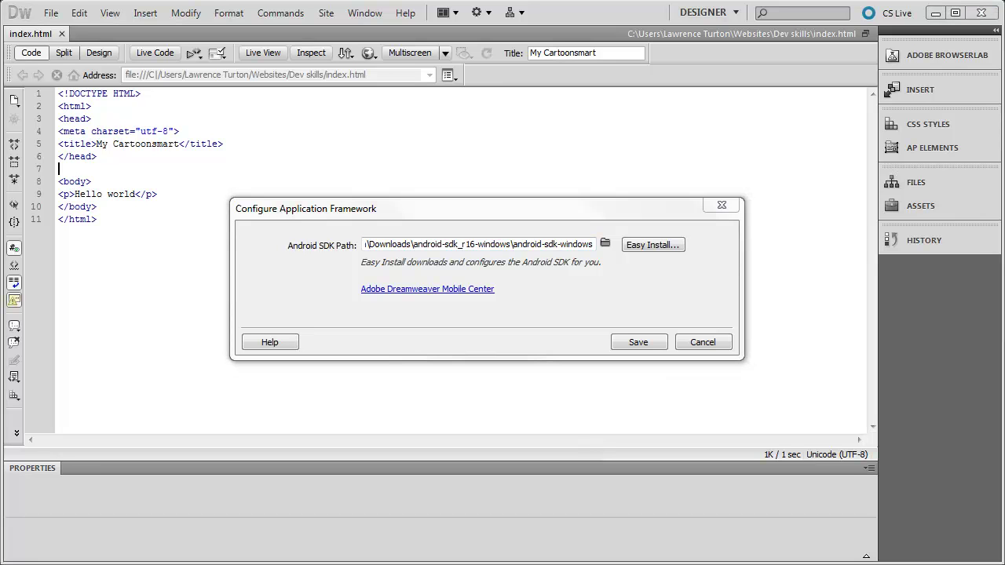
{"action": "key", "text": "alt+Tab"}
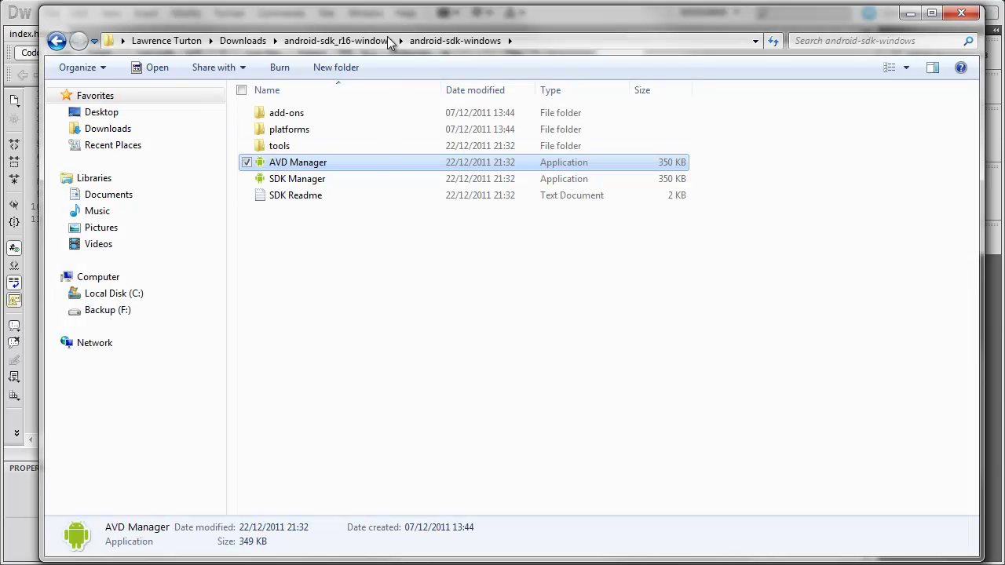
{"action": "left_click", "coordinate": [237, 43]}
{"action": "left_click", "coordinate": [282, 150]}
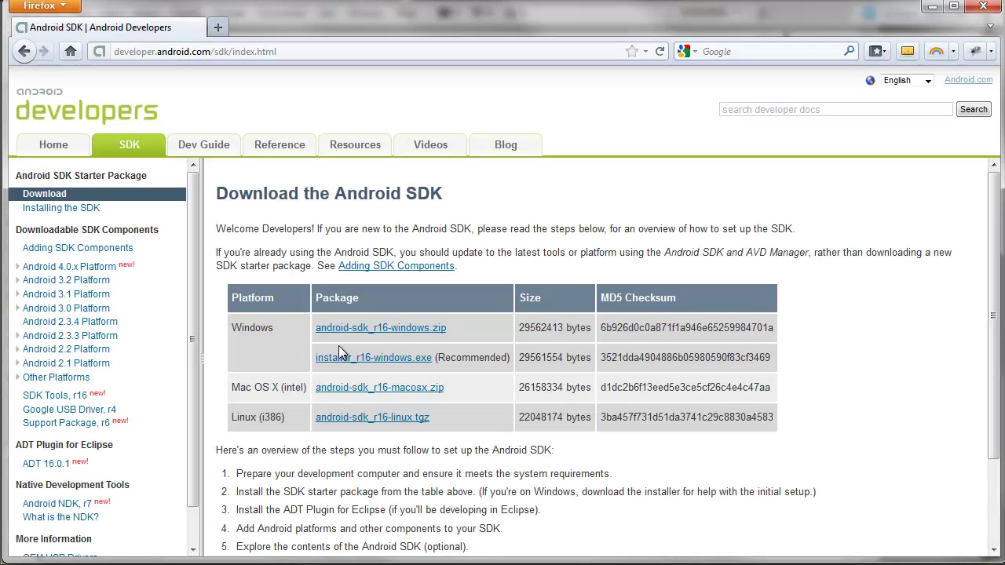
Review the Windows installer on the Android SDK page and the Windows x86 JDK 7u2 download, then return to Dreamweaver.
{"action": "left_click", "coordinate": [416, 363]}
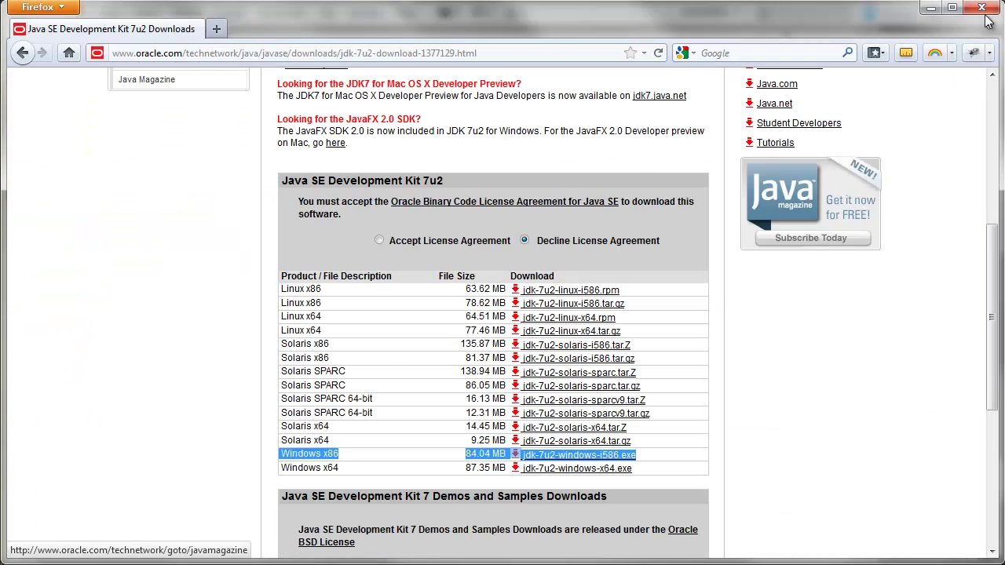
{"action": "left_click", "coordinate": [930, 8]}
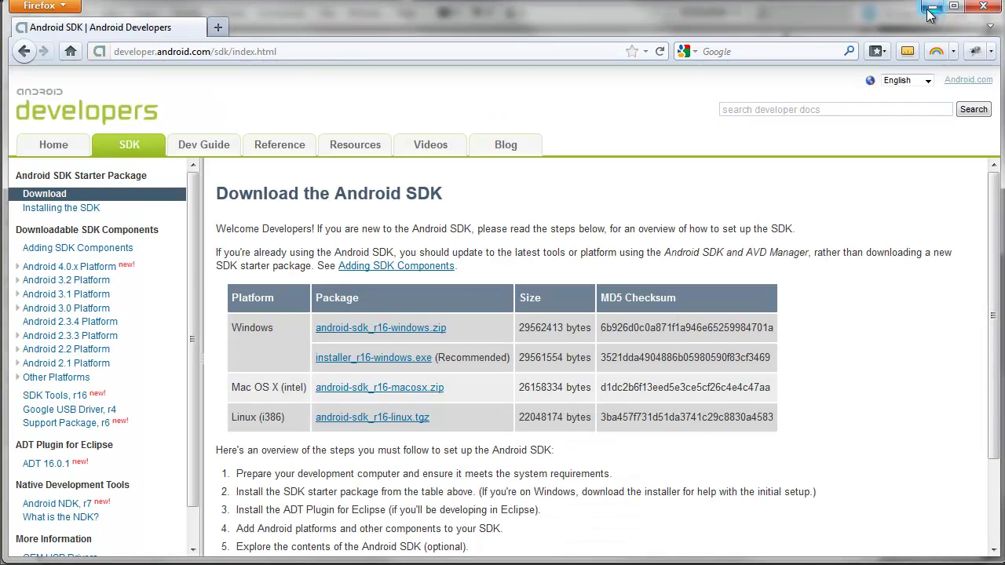
{"action": "left_click", "coordinate": [931, 10]}
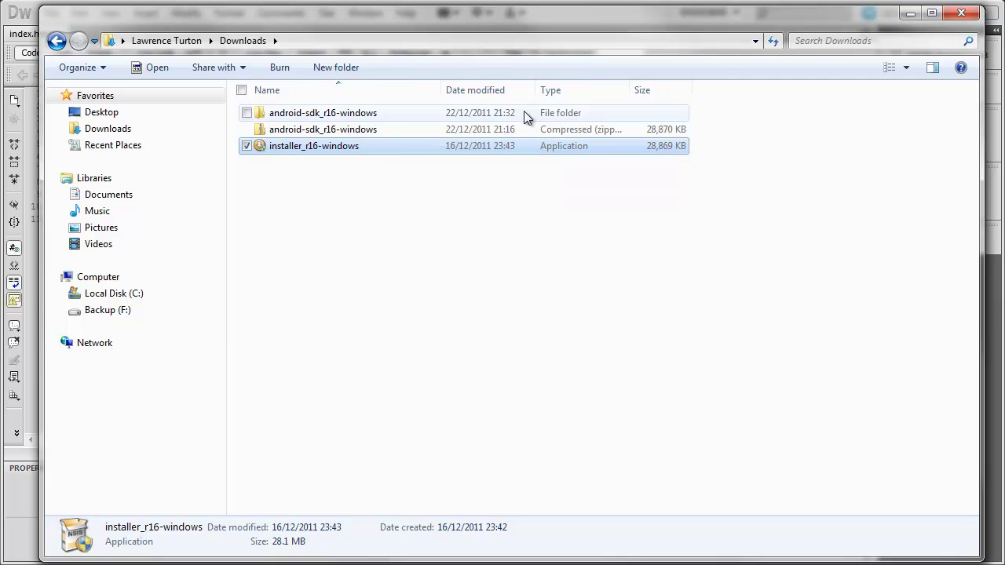
{"action": "left_click", "coordinate": [911, 13]}
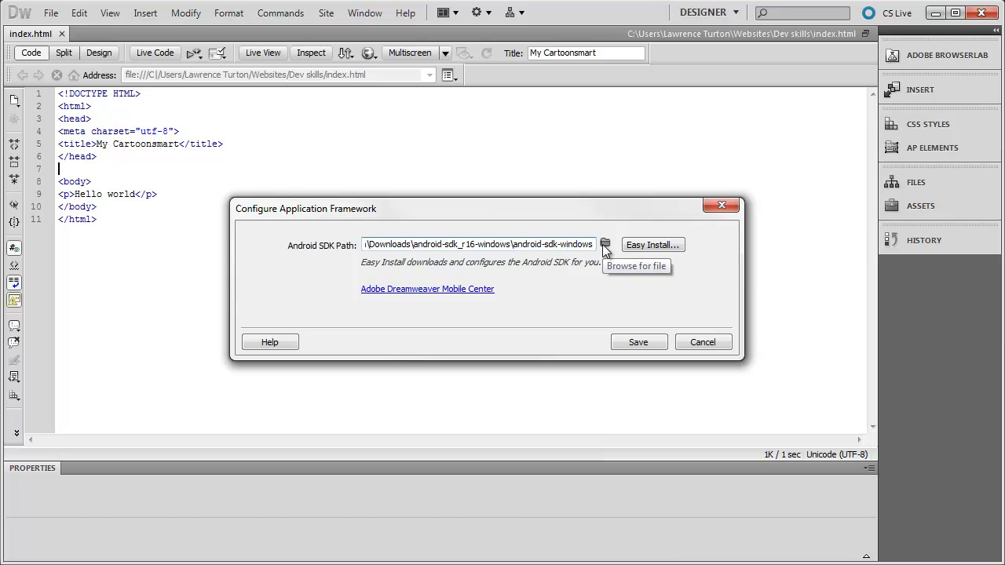
Set the Android SDK path to C:\Program Files (x86)\Android\android-sdk and save the application framework configuration.
{"action": "left_click", "coordinate": [605, 245]}
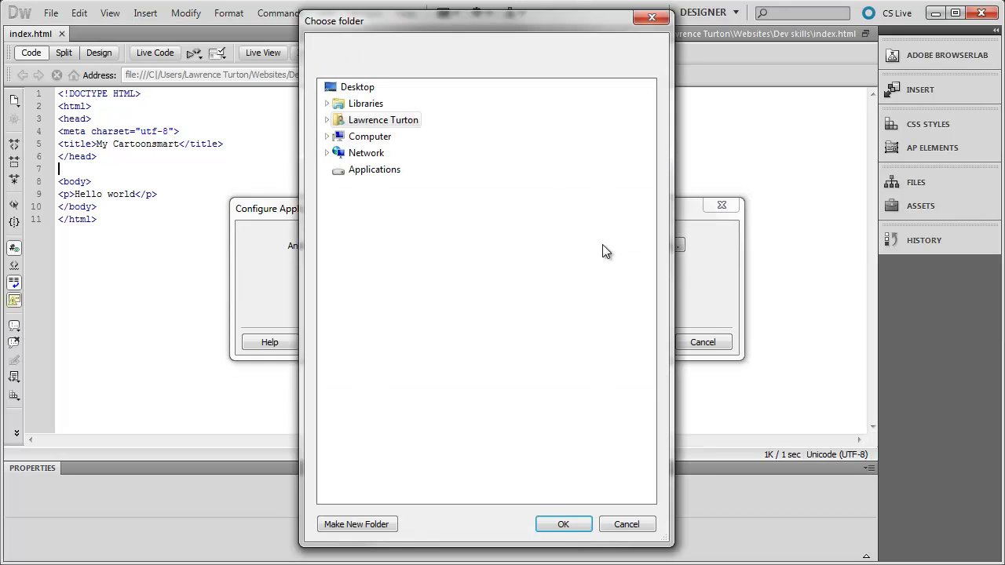
{"action": "left_click", "coordinate": [350, 140]}
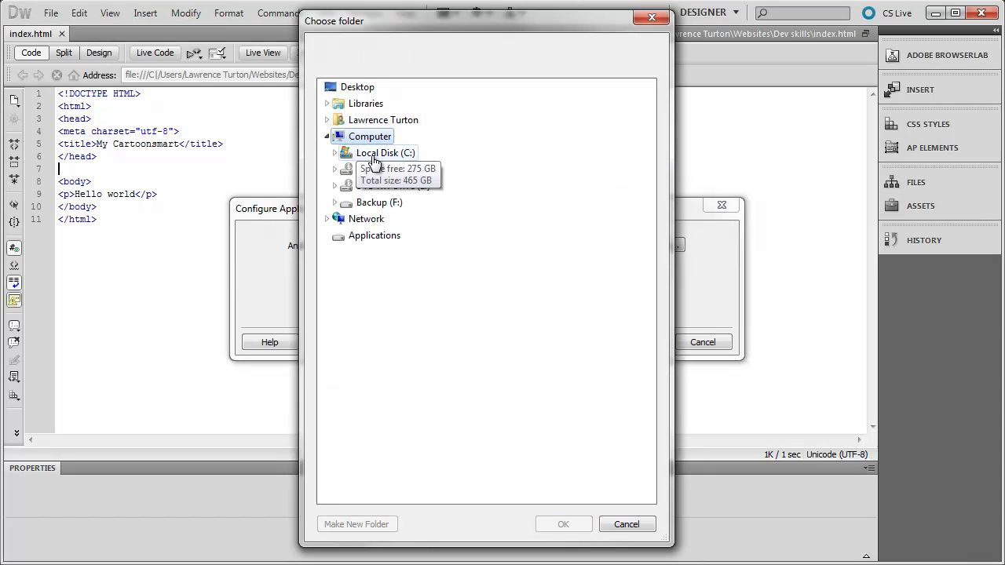
{"action": "left_click", "coordinate": [374, 155]}
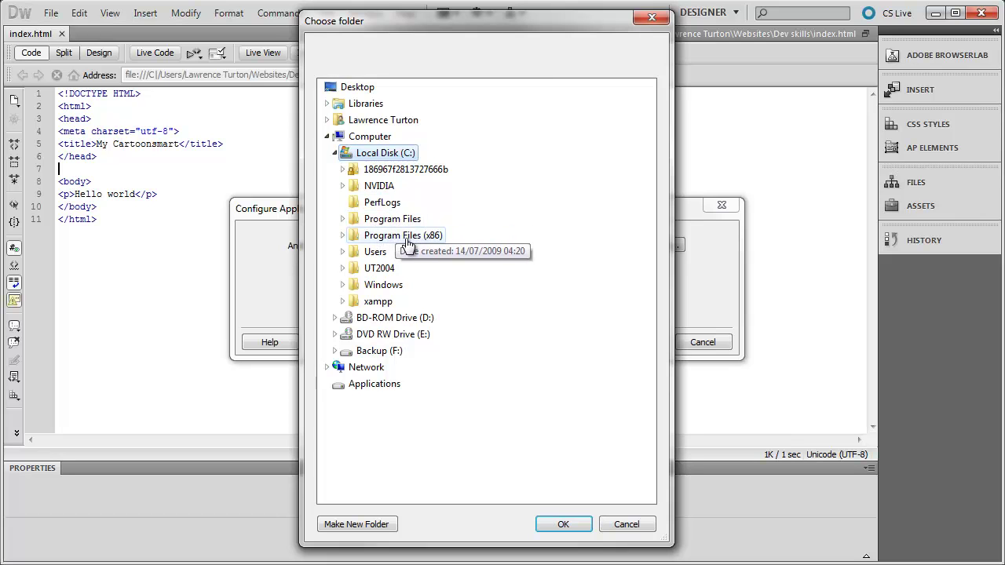
{"action": "double_click", "coordinate": [433, 245]}
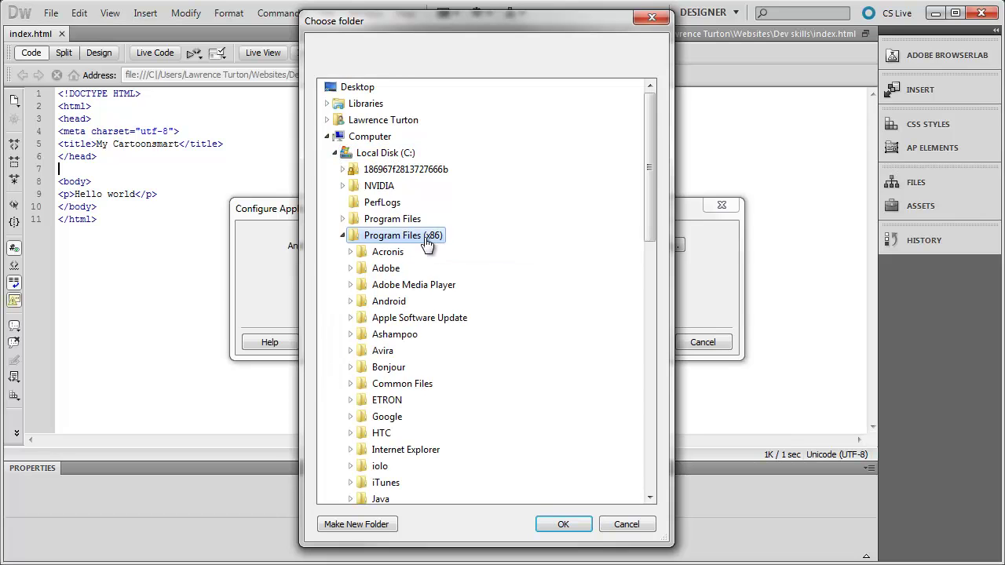
{"action": "double_click", "coordinate": [390, 303]}
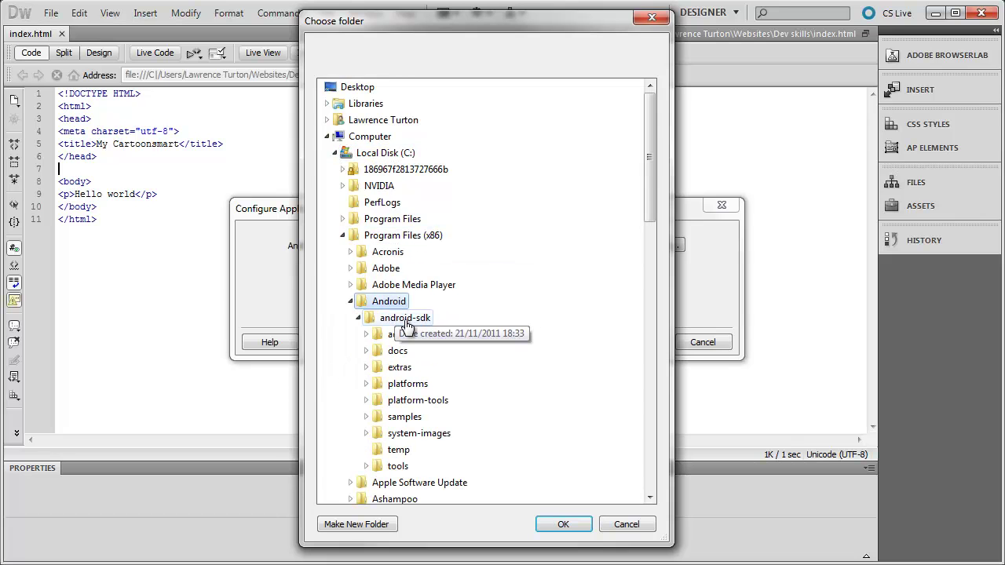
{"action": "left_click", "coordinate": [405, 321]}
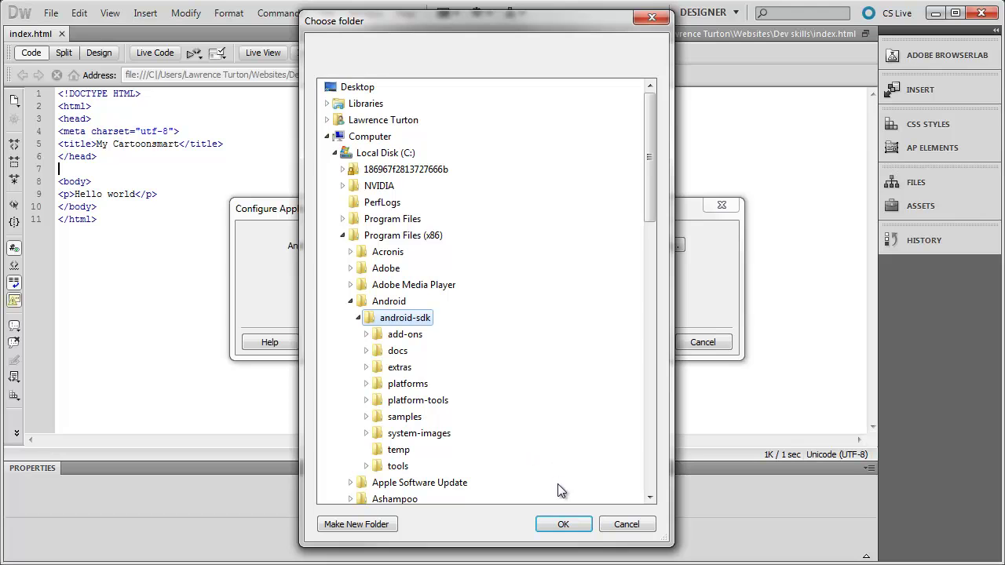
{"action": "left_click", "coordinate": [563, 524]}
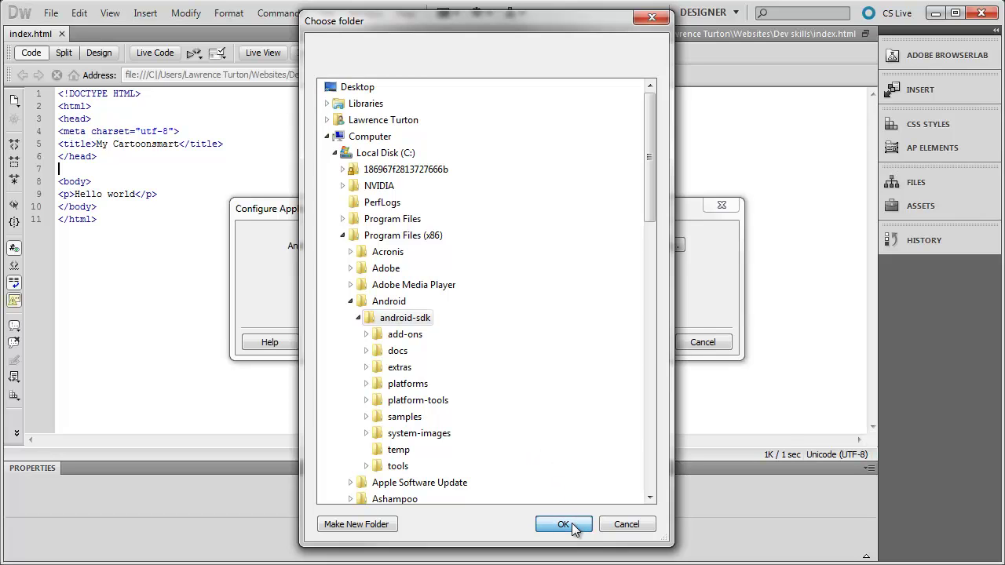
{"action": "left_click", "coordinate": [658, 346]}
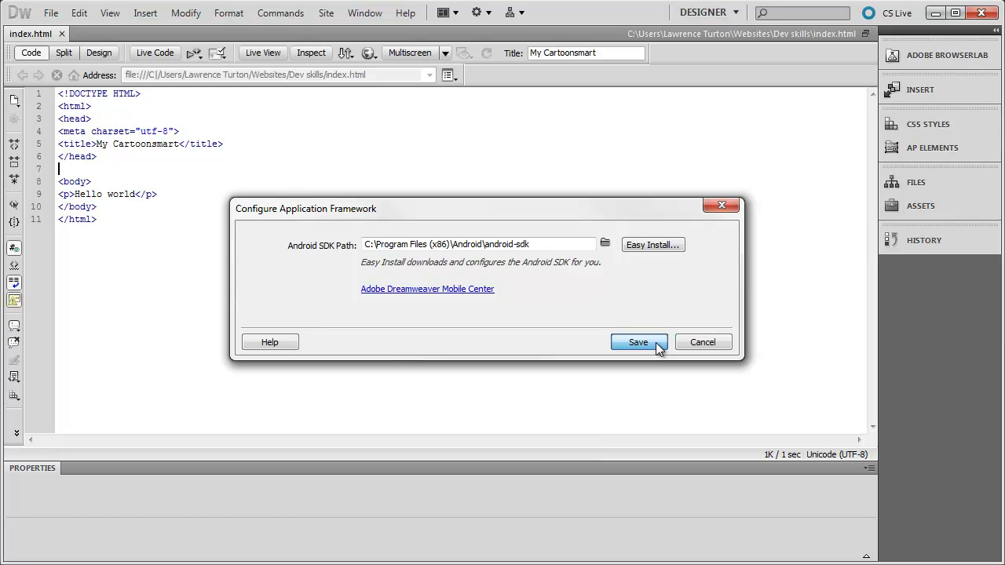
{"action": "left_click", "coordinate": [658, 345]}
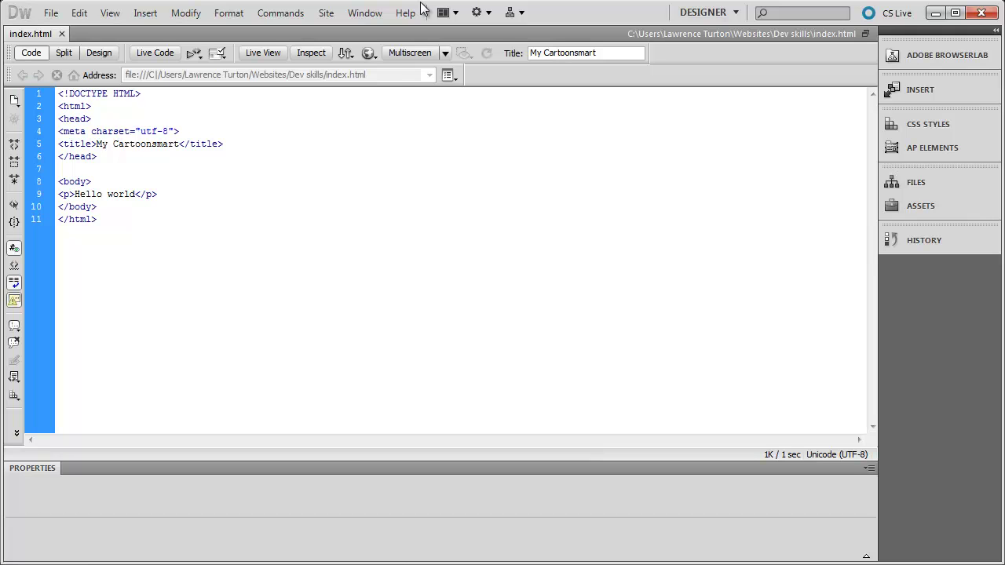
Open the mobile application settings and change the bundle ID to the generic form com.company.appname.
{"action": "left_click", "coordinate": [328, 13]}
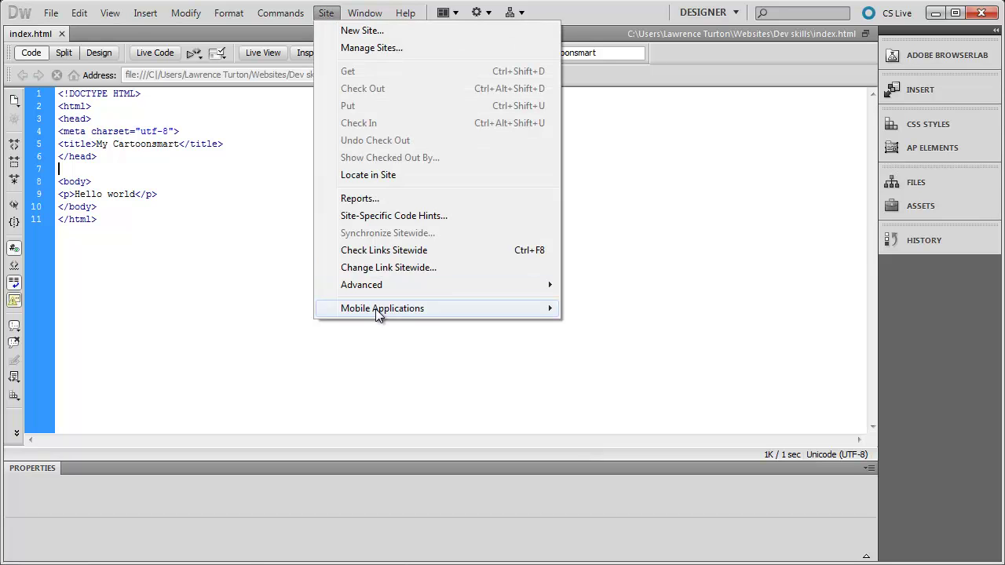
{"action": "mouse_move", "coordinate": [375, 310]}
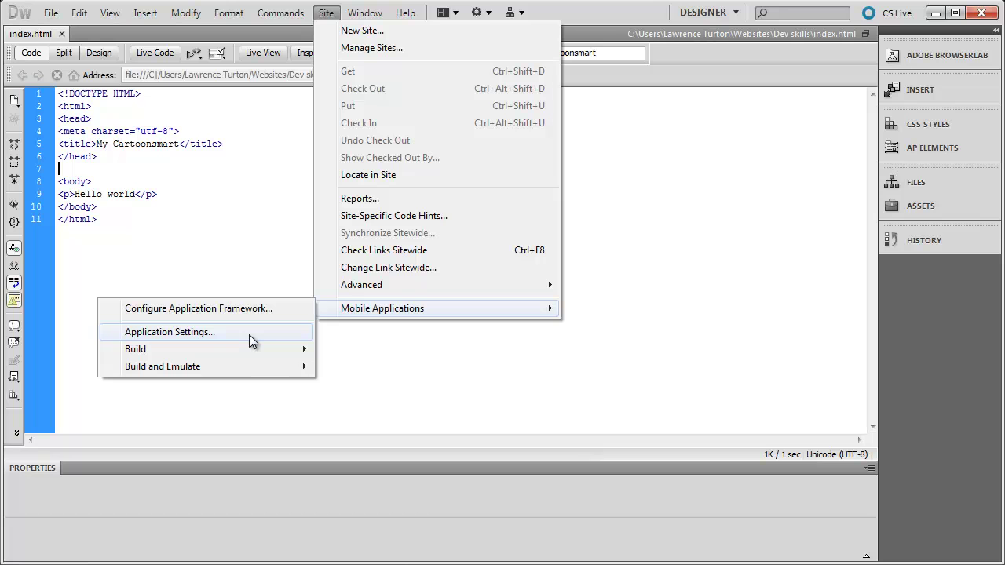
{"action": "left_click", "coordinate": [206, 335]}
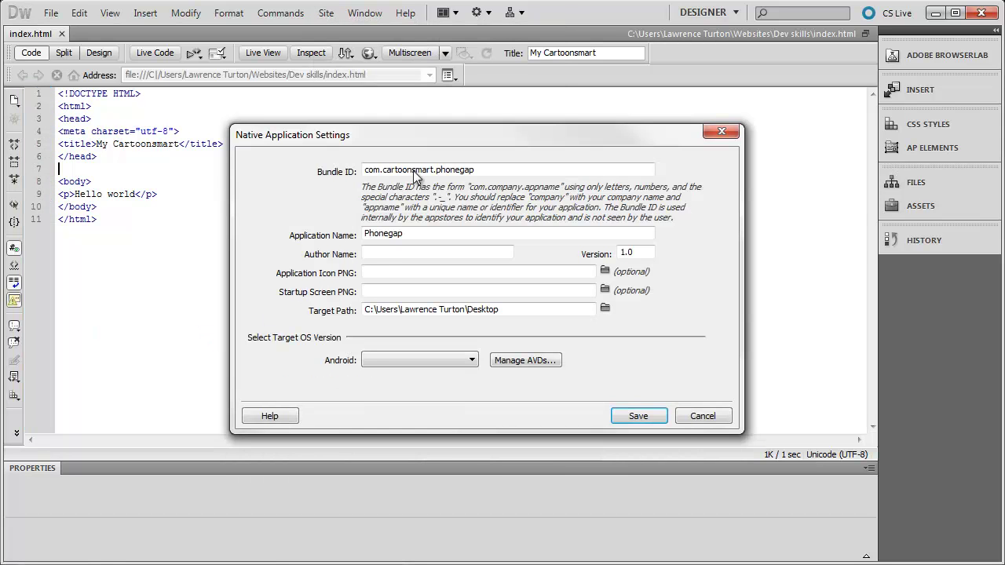
{"action": "left_click", "coordinate": [377, 172]}
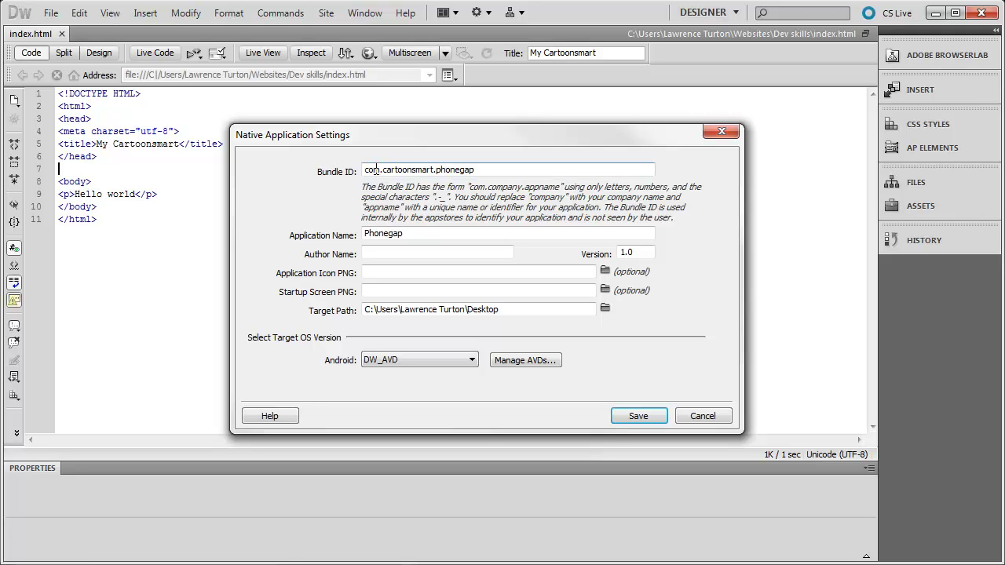
{"action": "left_click_drag", "start_coordinate": [385, 172], "coordinate": [541, 172]}
{"action": "type", "text": "company.appname"}
Replace the company part of the bundle ID with cartoonsmart and the app name part with mycartoonsmart.
{"action": "left_click_drag", "start_coordinate": [382, 170], "coordinate": [416, 170]}
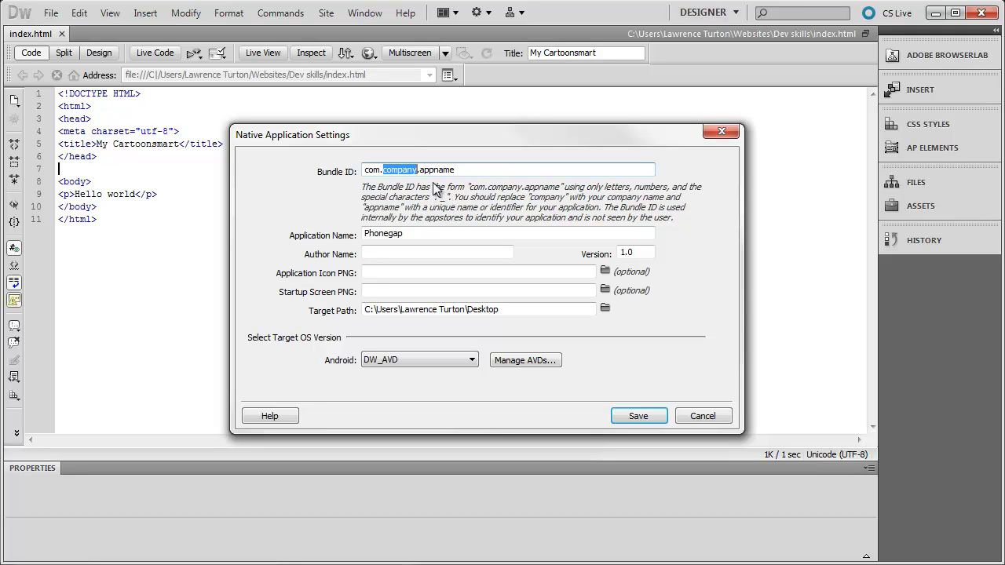
{"action": "type", "text": "cartoonsma"}
{"action": "type", "text": "rt"}
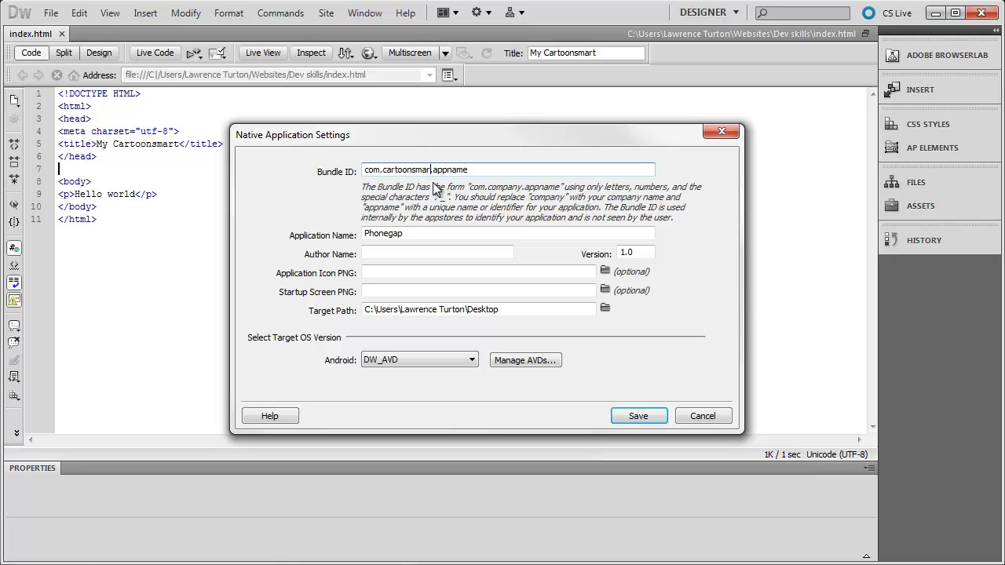
{"action": "left_click_drag", "start_coordinate": [436, 170], "coordinate": [498, 170]}
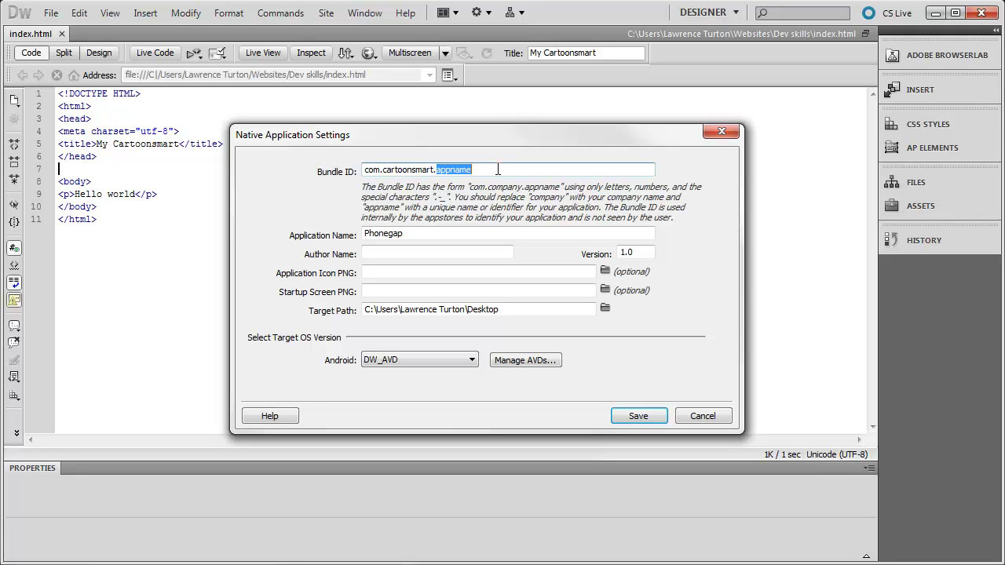
{"action": "type", "text": "mycartoonsmart"}
{"action": "left_click", "coordinate": [380, 170]}
{"action": "left_click_drag", "start_coordinate": [507, 170], "coordinate": [310, 174]}
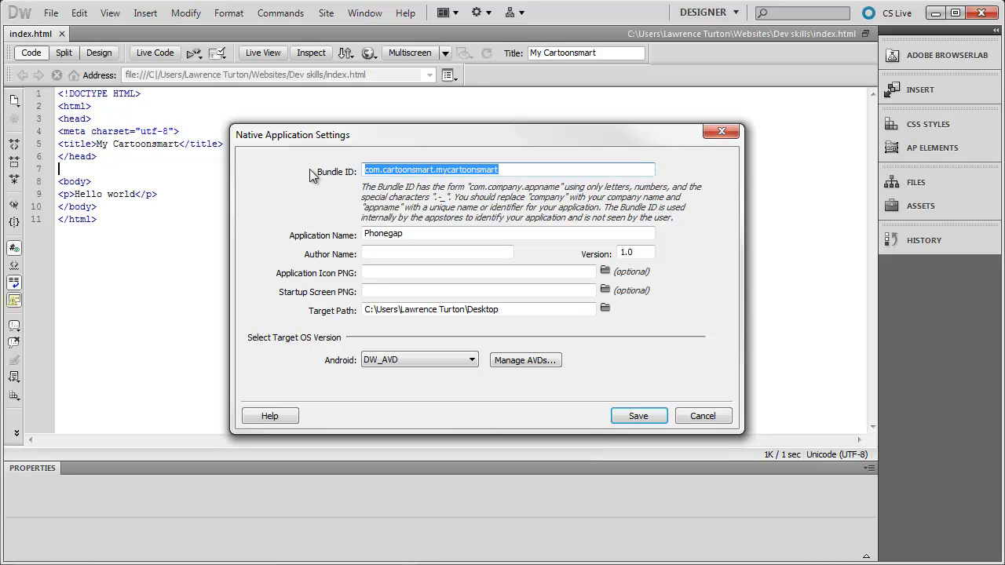
{"action": "left_click", "coordinate": [436, 171]}
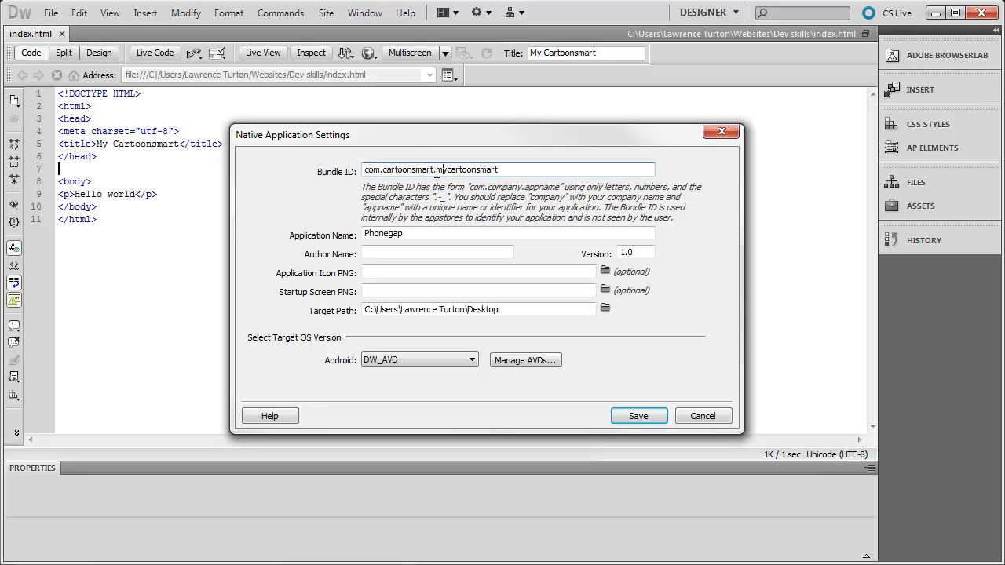
Set the application name to My Cartoonsmart and enter the author's full name.
{"action": "left_click_drag", "start_coordinate": [421, 236], "coordinate": [306, 239]}
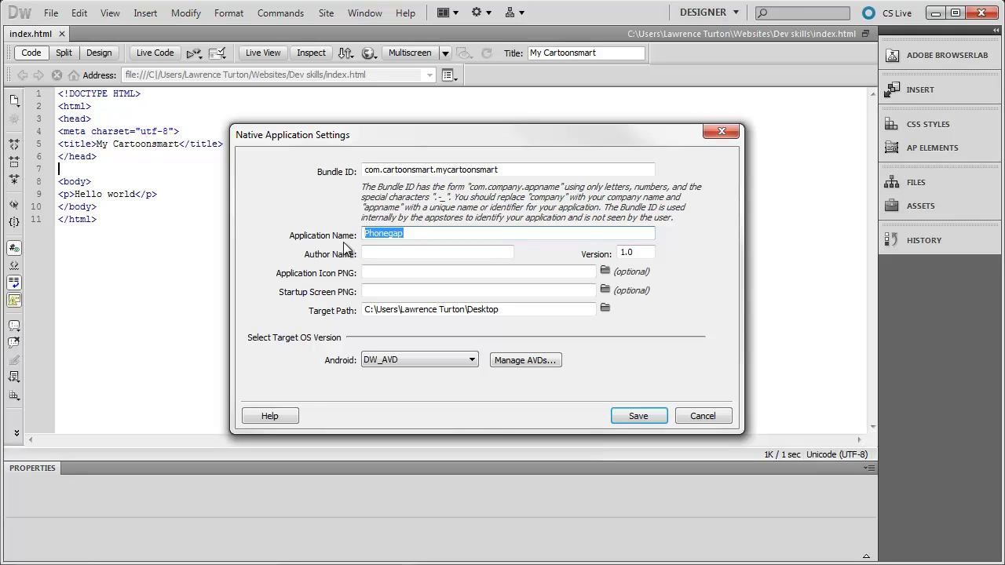
{"action": "type", "text": "My Cartoonsmart"}
{"action": "left_click", "coordinate": [380, 253]}
{"action": "type", "text": "Lawrence"}
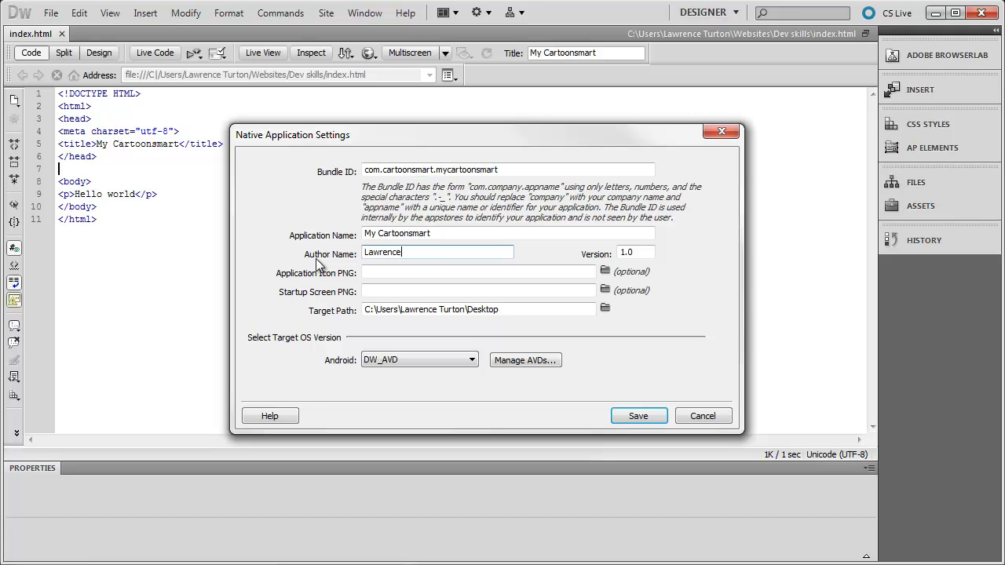
{"action": "type", "text": " Turton"}
{"action": "key", "text": "Tab"}
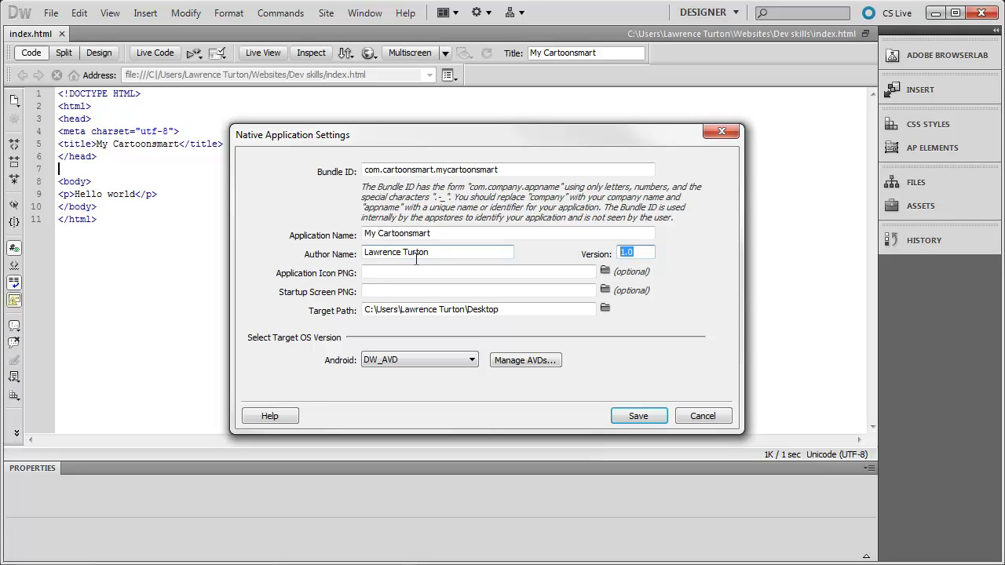
Assign phongaplogo from the Dev skills folder as the application icon PNG and splashscreen as the startup screen PNG.
{"action": "left_click", "coordinate": [402, 273]}
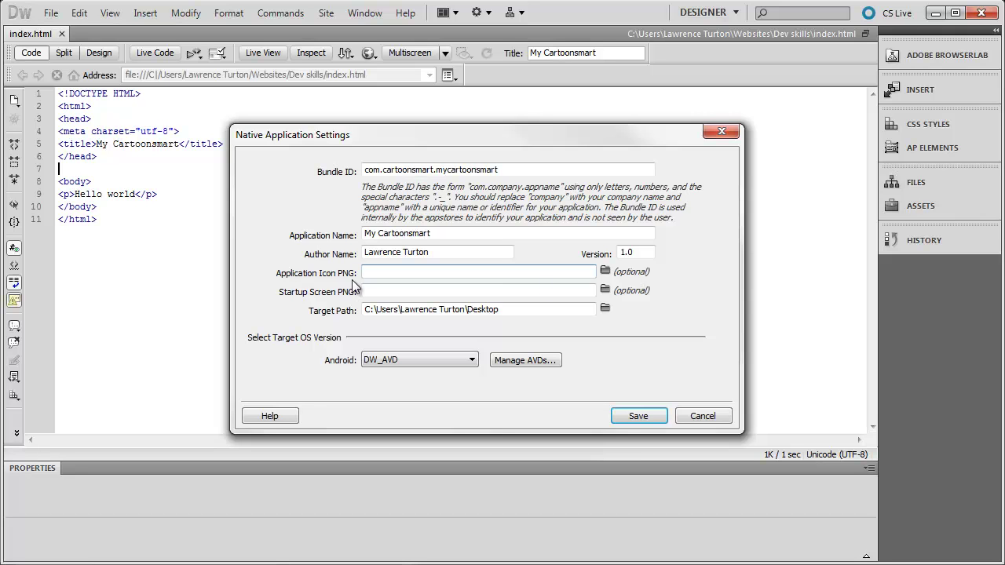
{"action": "left_click", "coordinate": [606, 272]}
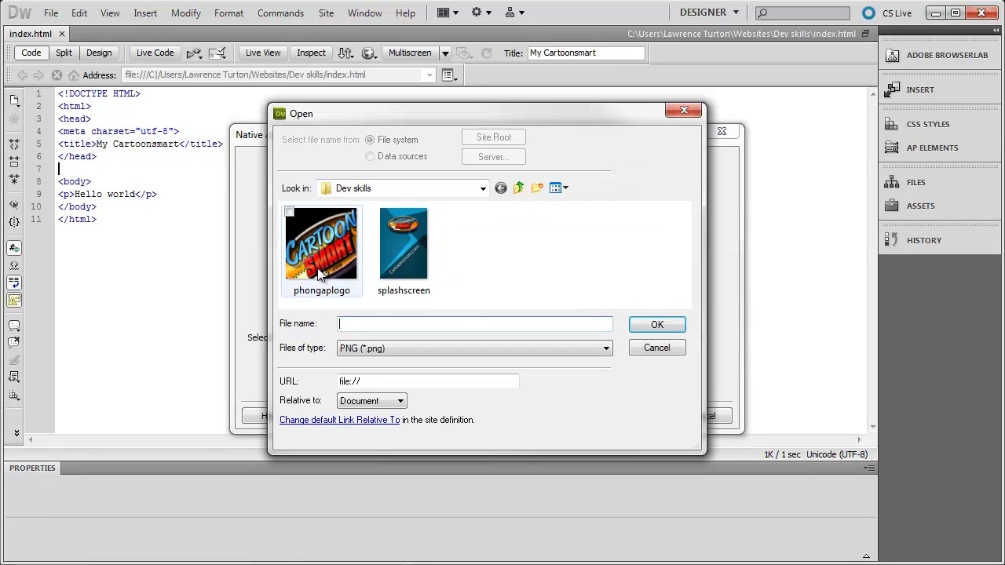
{"action": "left_click", "coordinate": [318, 271]}
{"action": "left_click", "coordinate": [652, 325]}
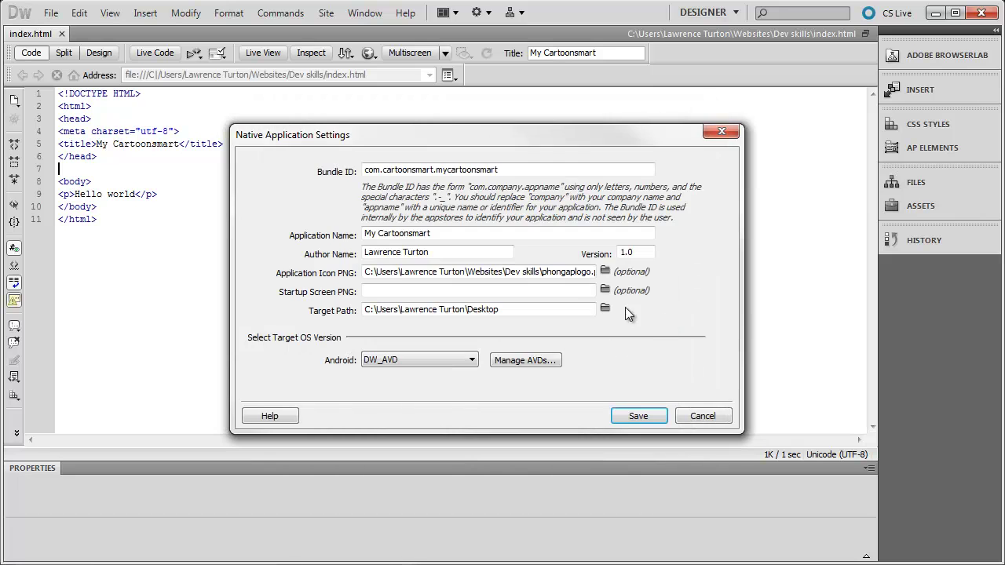
{"action": "left_click", "coordinate": [605, 291]}
{"action": "left_click", "coordinate": [400, 289]}
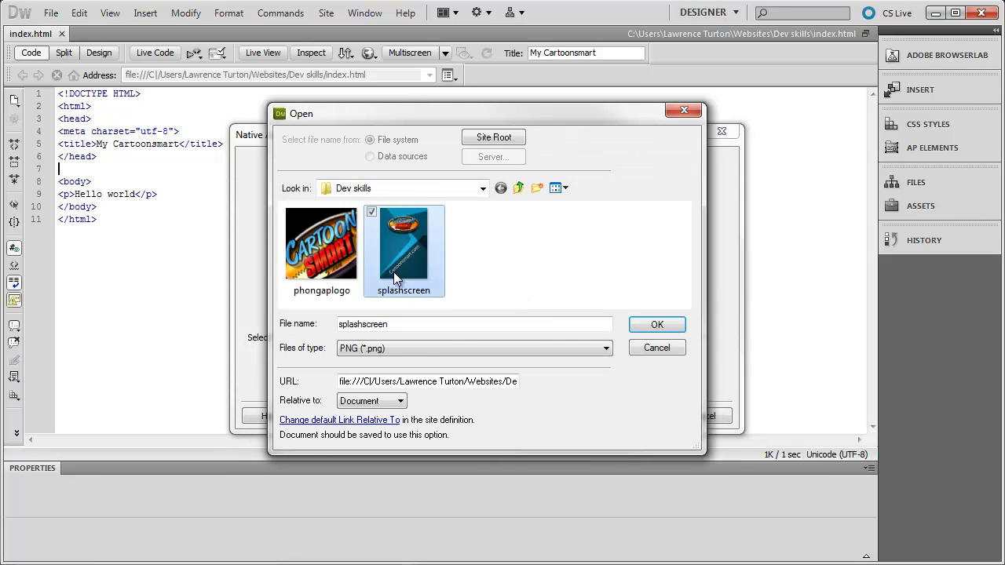
{"action": "left_click", "coordinate": [652, 325]}
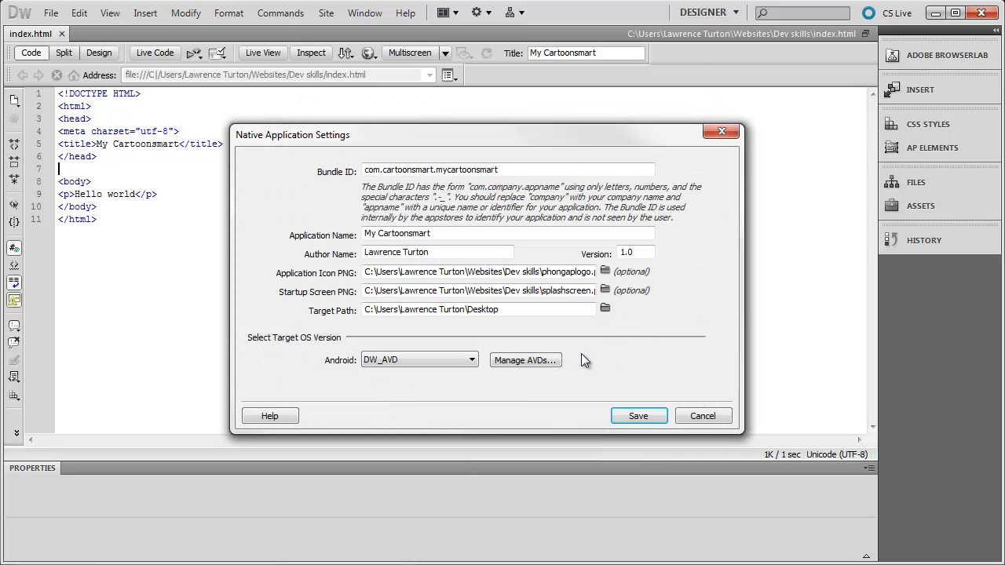
Check the Desktop target path and open the management of Android virtual devices for the target OS version.
{"action": "left_click_drag", "start_coordinate": [366, 310], "coordinate": [543, 310]}
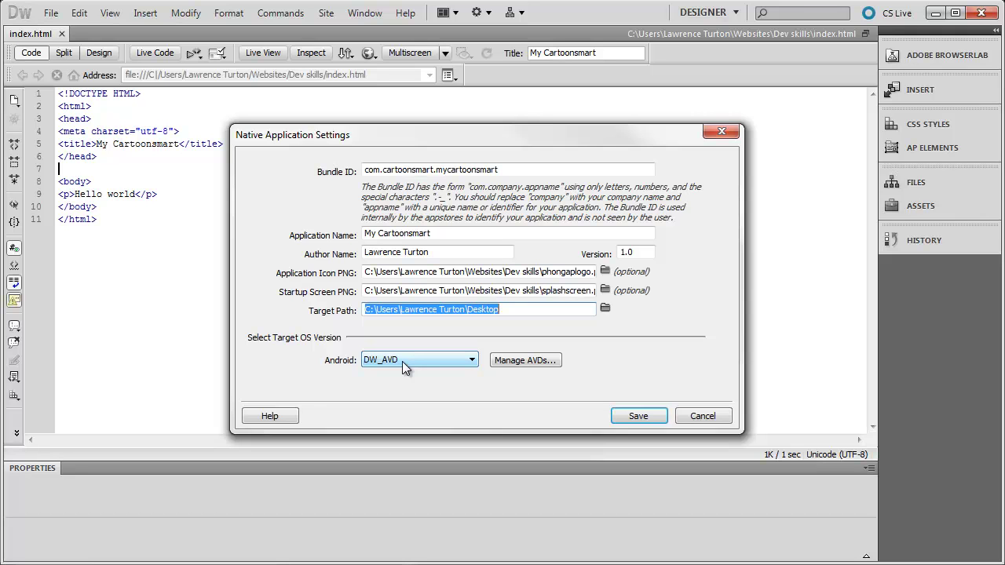
{"action": "left_click", "coordinate": [515, 361]}
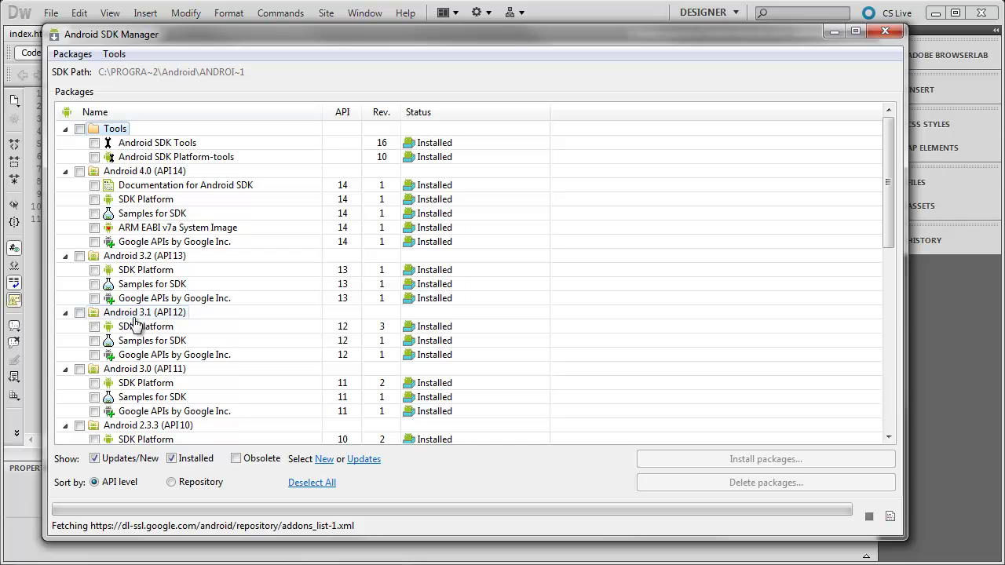
Review the installed SDK packages down to Android 2.2 (API 8), marking that group and clearing the mark again.
{"action": "scroll", "coordinate": [135, 324], "scroll_direction": "down", "scroll_amount": 2}
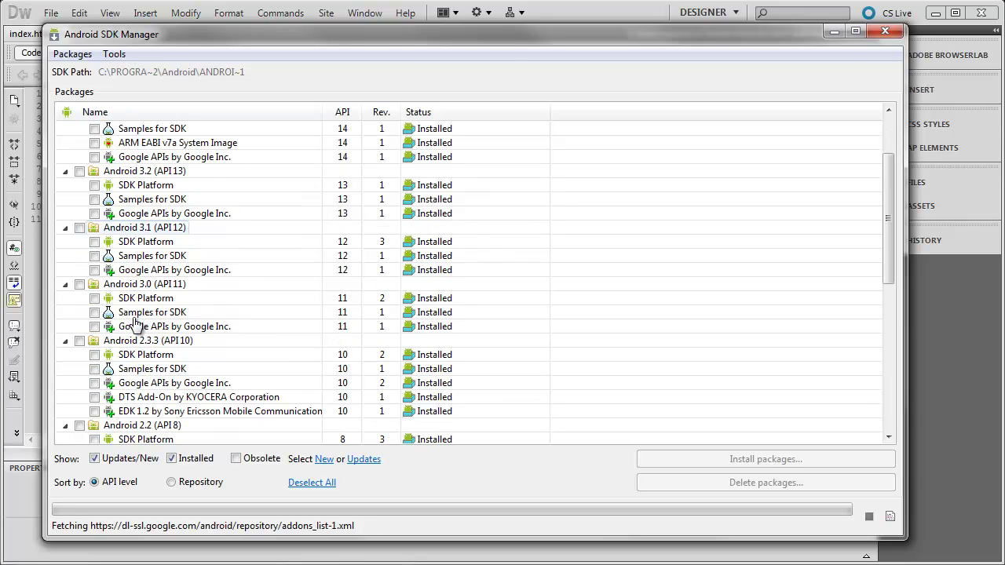
{"action": "scroll", "coordinate": [135, 325], "scroll_direction": "down", "scroll_amount": 1}
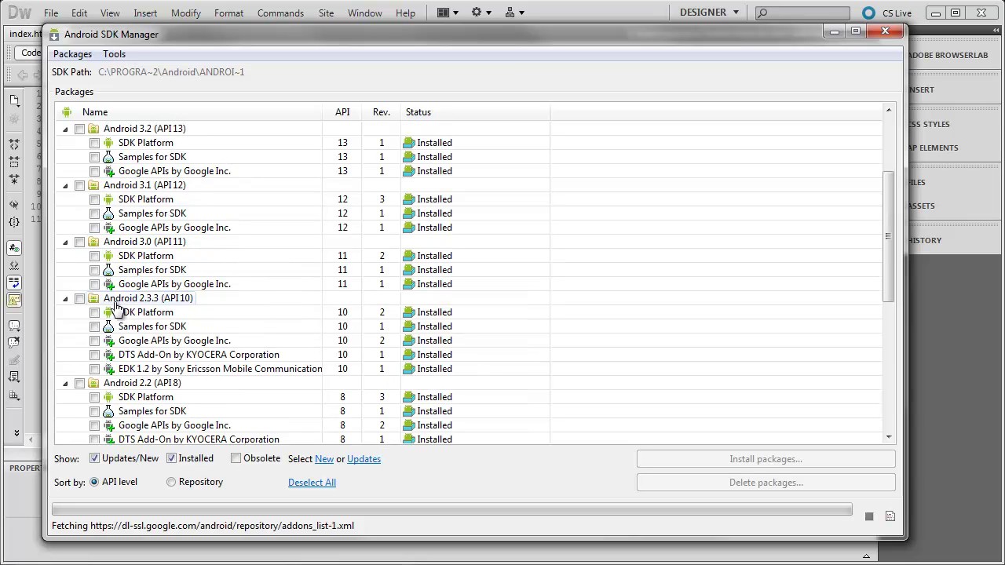
{"action": "scroll", "coordinate": [115, 307], "scroll_direction": "down", "scroll_amount": 1}
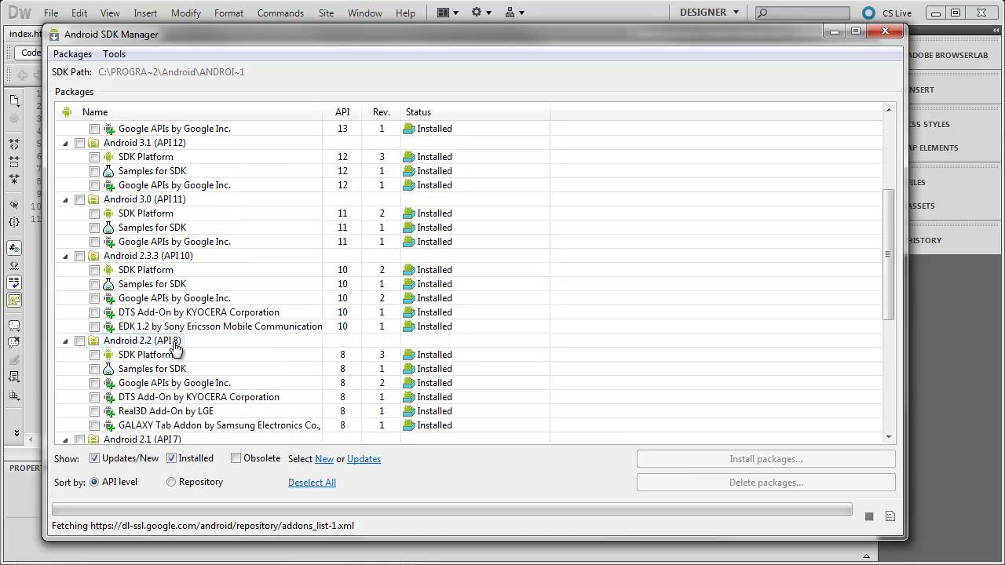
{"action": "left_click", "coordinate": [80, 341]}
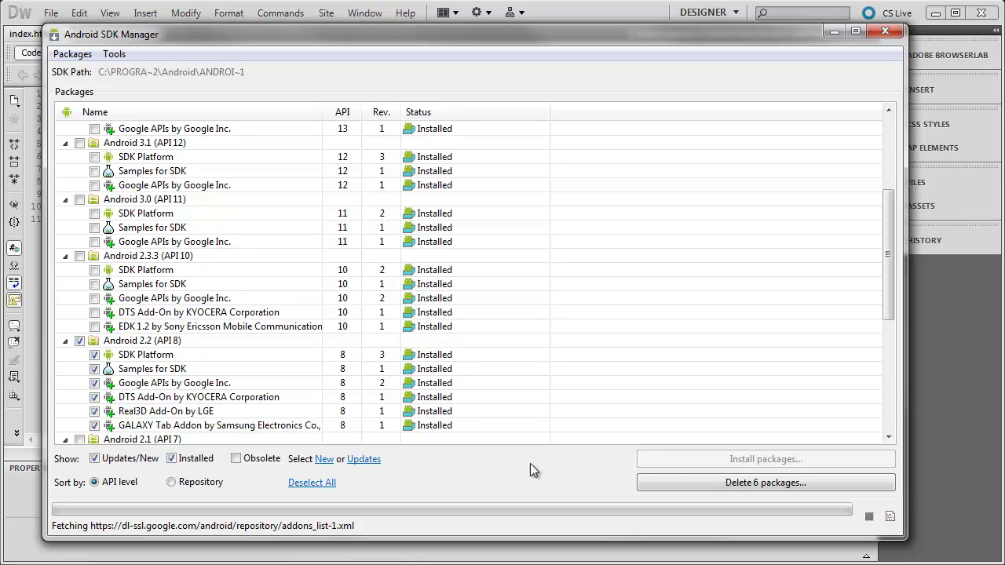
{"action": "left_click", "coordinate": [80, 341]}
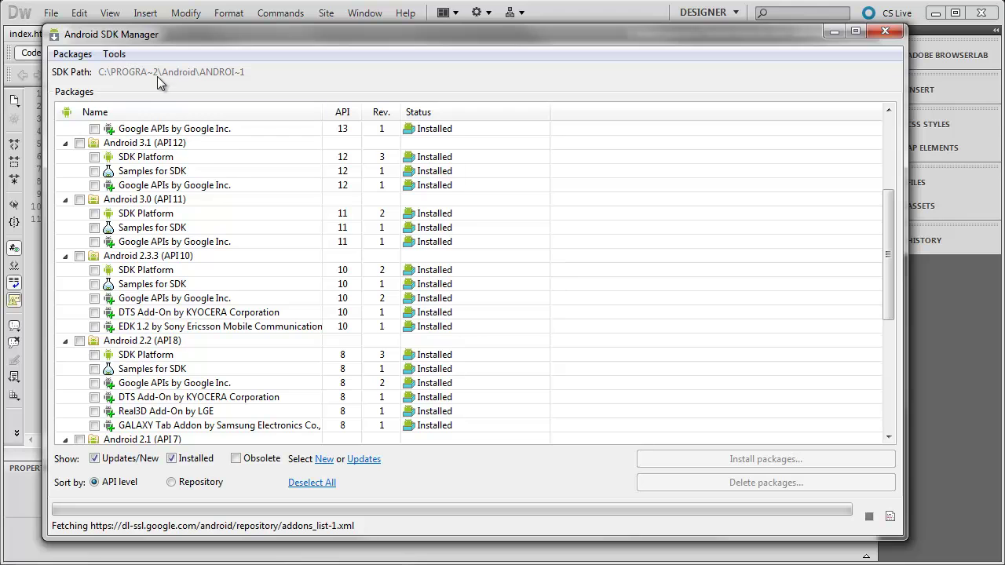
Open the Android Virtual Device Manager and view the details of the existing DW_AVD device.
{"action": "left_click", "coordinate": [115, 55]}
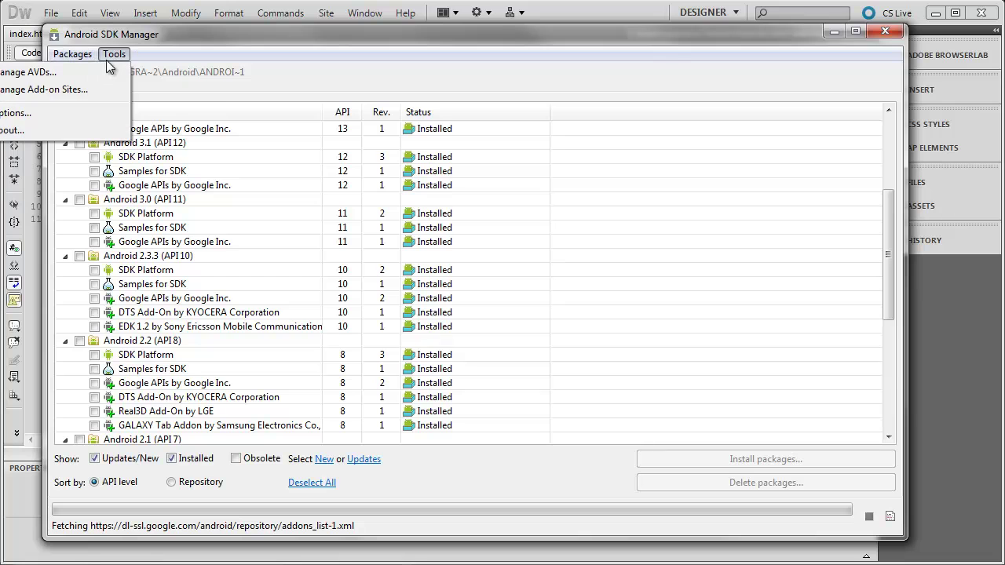
{"action": "left_click", "coordinate": [110, 70]}
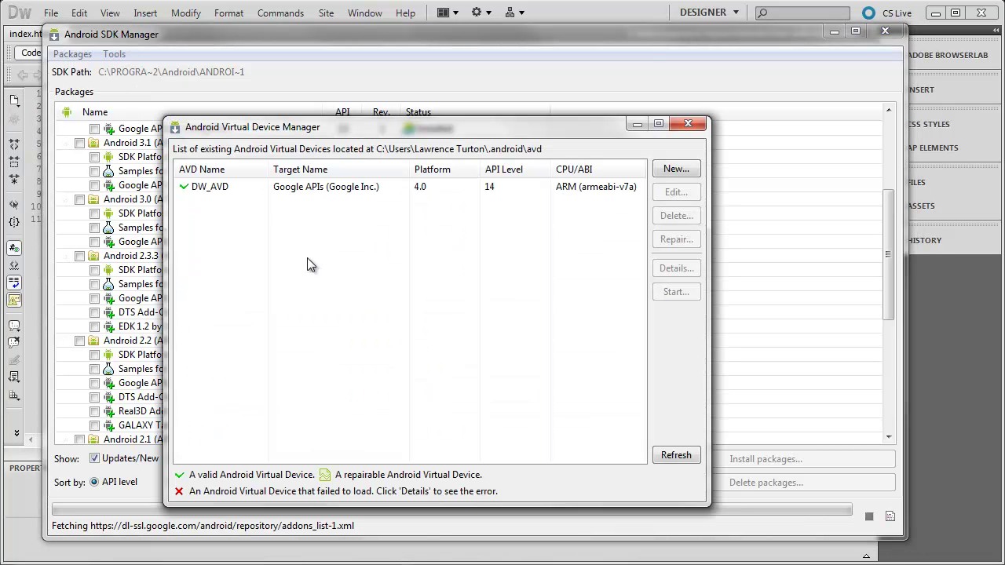
{"action": "left_click", "coordinate": [248, 186]}
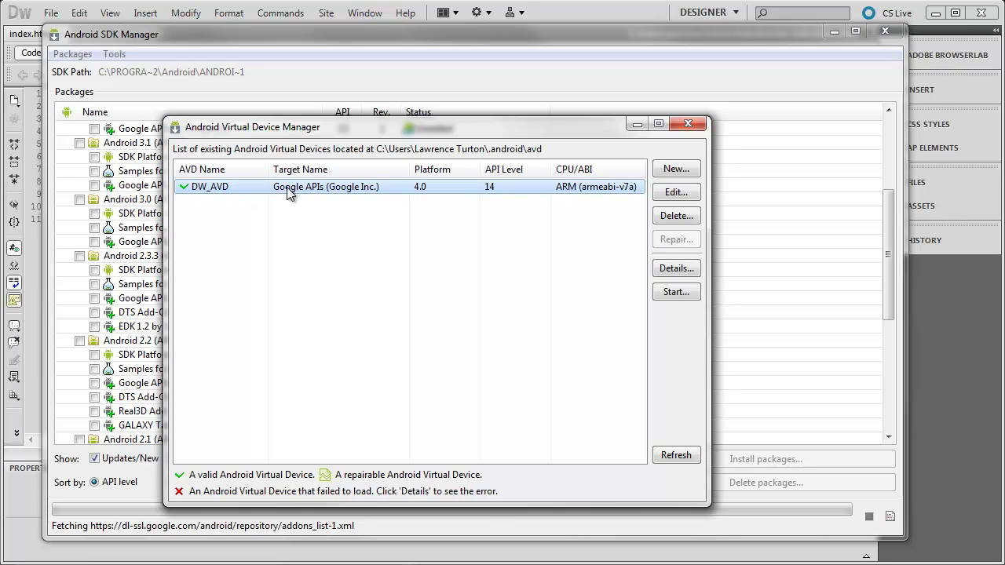
{"action": "left_click", "coordinate": [680, 265]}
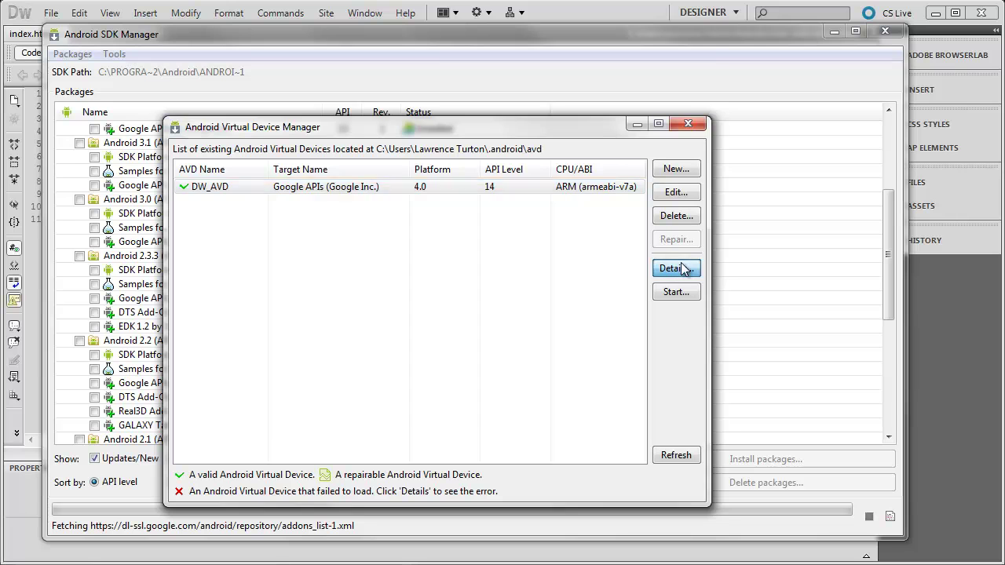
{"action": "left_click", "coordinate": [584, 190]}
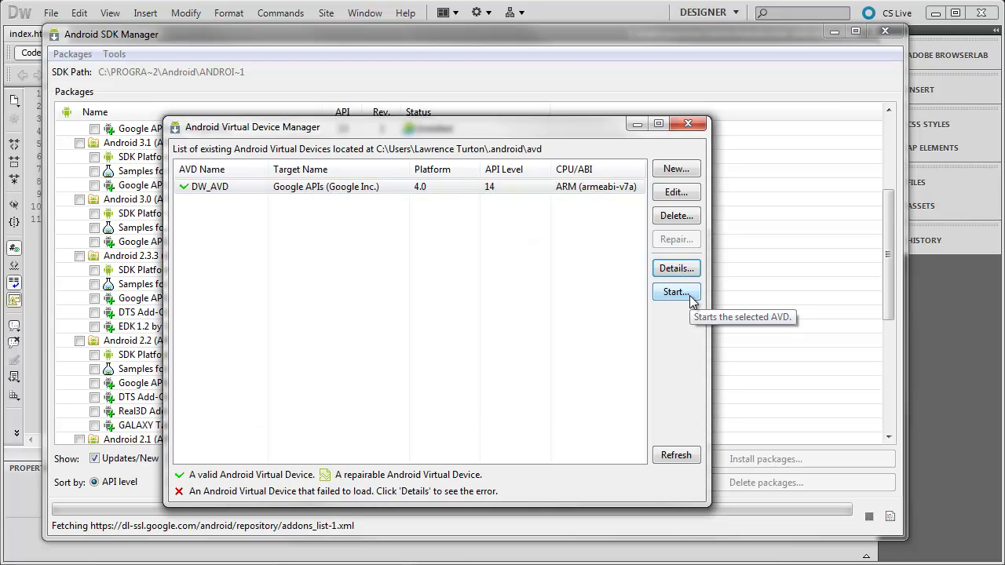
Start a new Android virtual device and name it Table_AVD.
{"action": "left_click", "coordinate": [671, 174]}
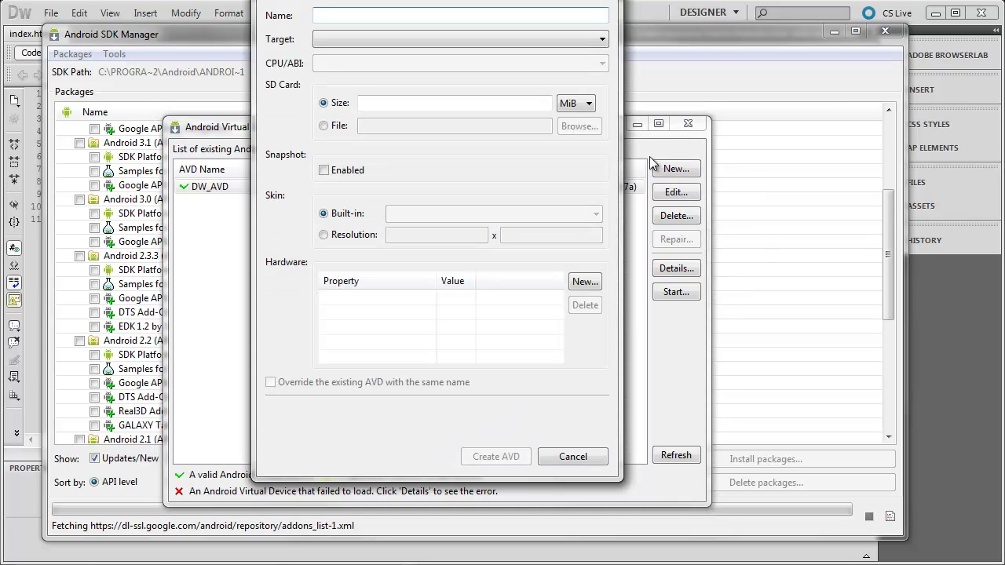
{"action": "left_click_drag", "start_coordinate": [371, 0], "coordinate": [391, 36]}
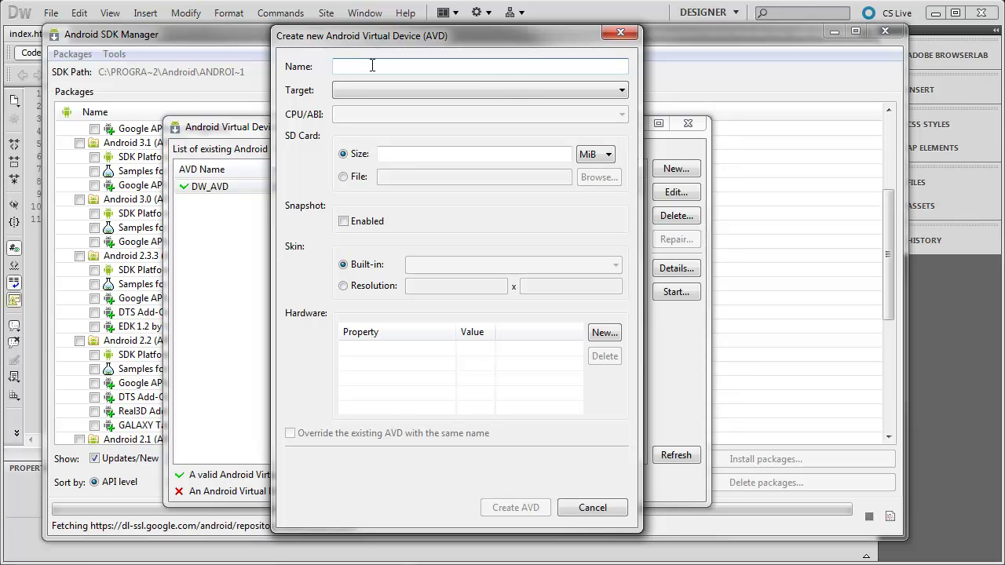
{"action": "type", "text": "Tab"}
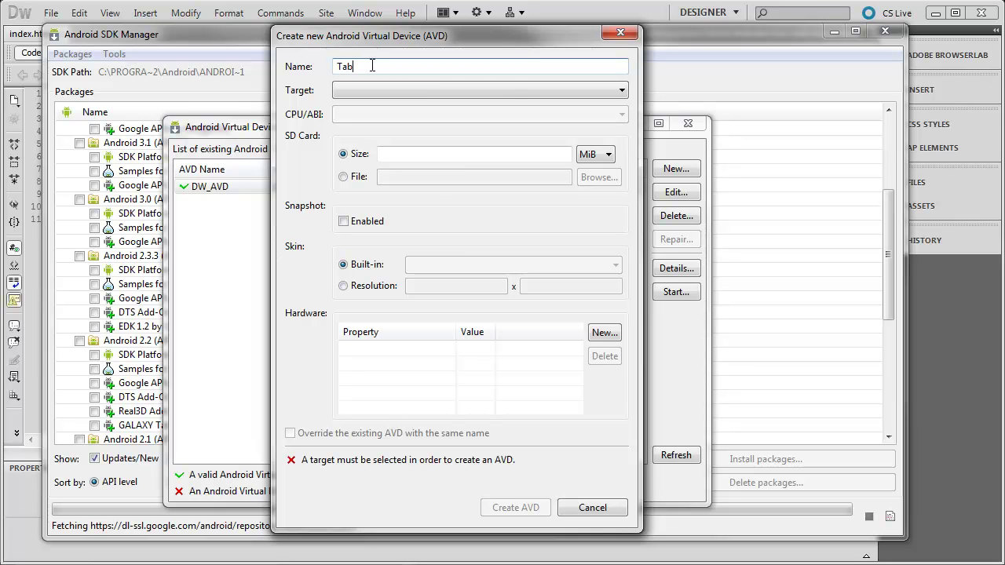
{"action": "type", "text": "le_AVD"}
{"action": "left_click", "coordinate": [366, 66]}
{"action": "key", "text": "BackSpace"}
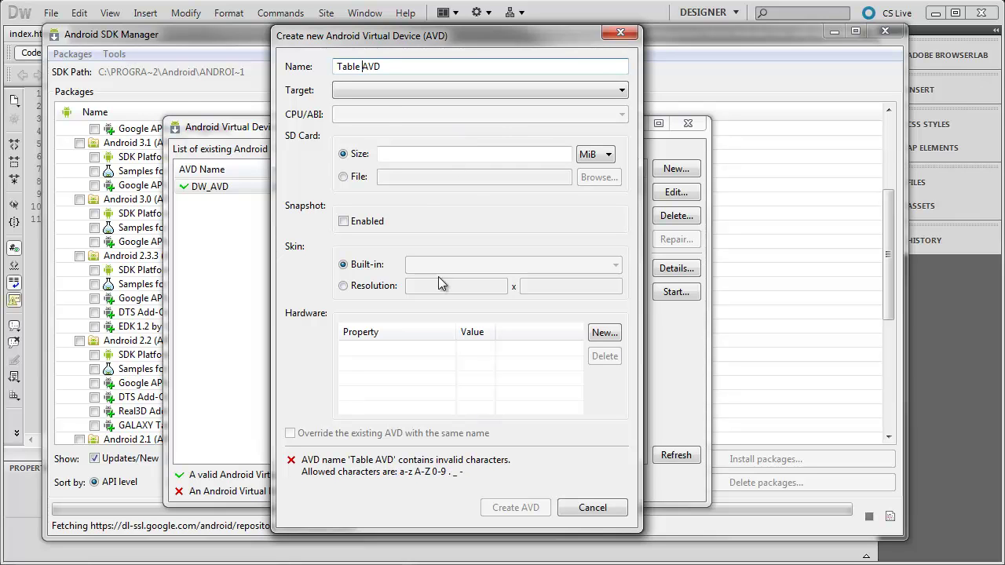
{"action": "key", "text": "BackSpace"}
{"action": "type", "text": "_"}
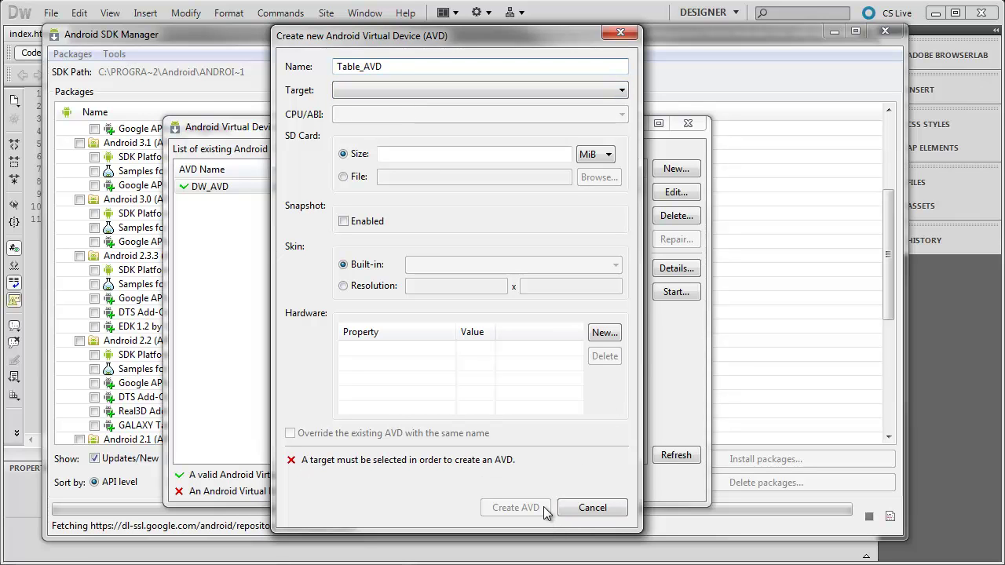
Set the target of the new virtual device to Android 2.2 - API Level 8.
{"action": "left_click", "coordinate": [340, 92]}
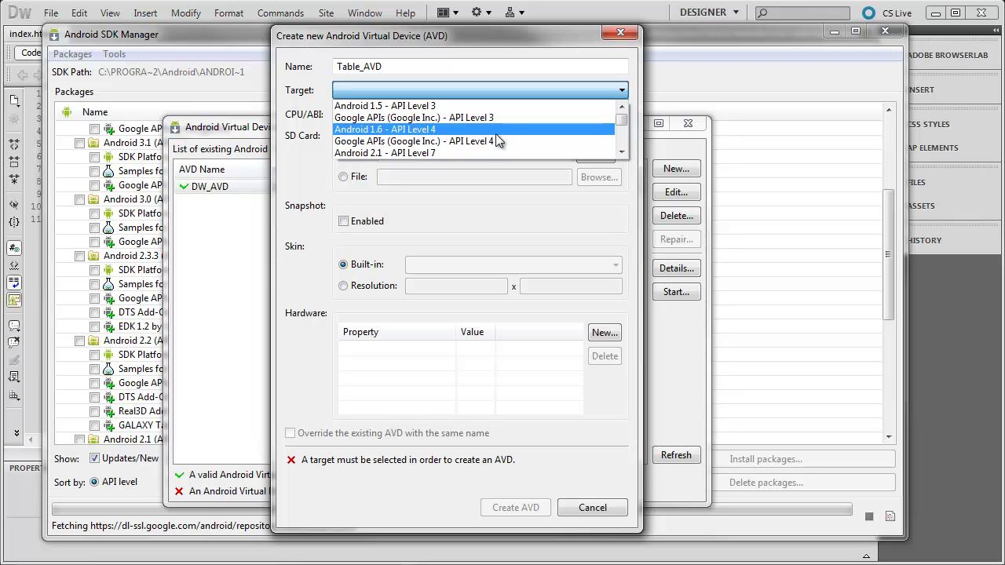
{"action": "left_click", "coordinate": [621, 153]}
{"action": "left_click", "coordinate": [621, 153]}
{"action": "left_click", "coordinate": [621, 152]}
{"action": "left_click", "coordinate": [621, 152]}
{"action": "left_click", "coordinate": [621, 152]}
{"action": "left_click", "coordinate": [621, 152]}
{"action": "left_click", "coordinate": [621, 153]}
{"action": "left_click", "coordinate": [619, 108]}
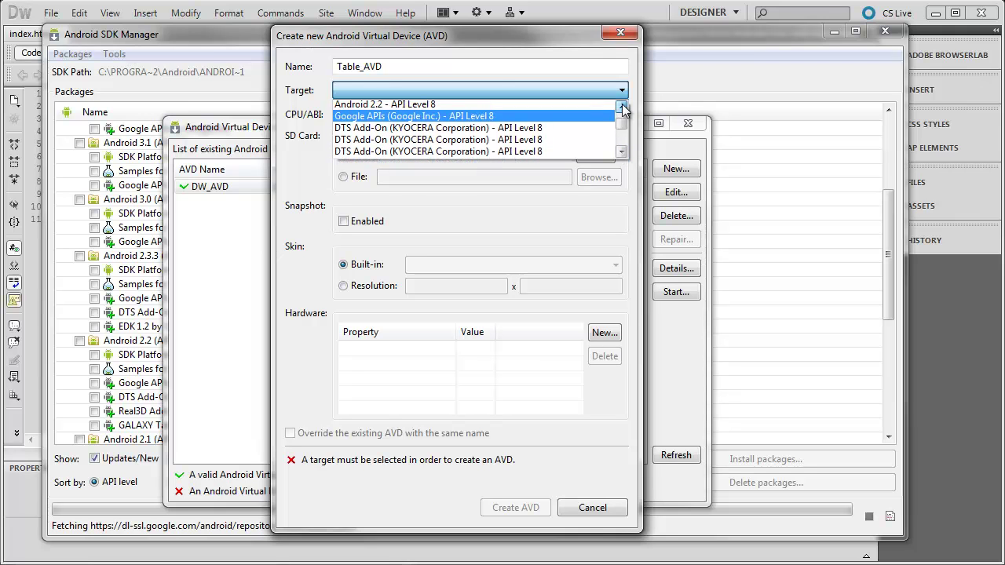
{"action": "left_click", "coordinate": [445, 106]}
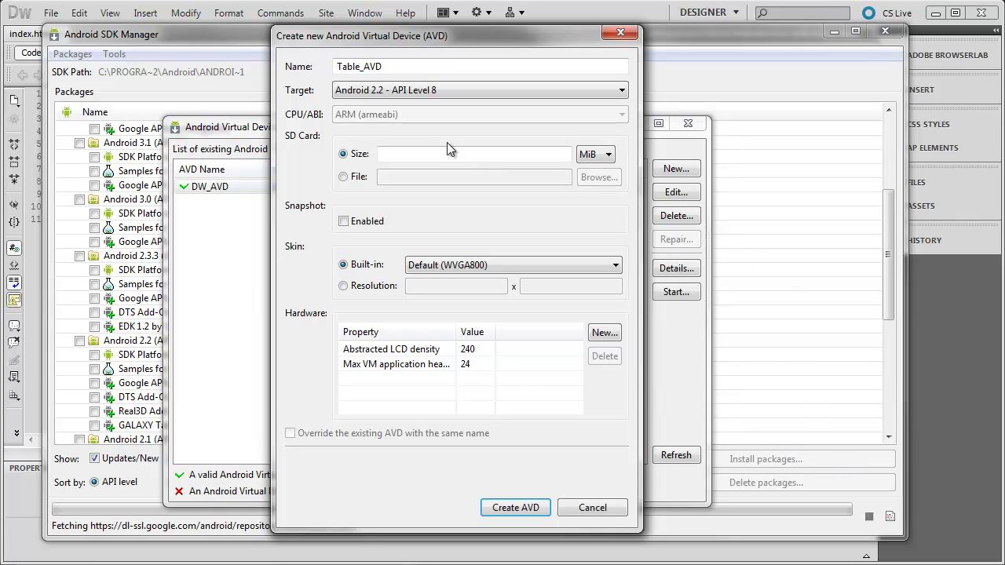
Set the SD card size of the new virtual device to 8 GiB.
{"action": "left_click", "coordinate": [390, 158]}
{"action": "left_click", "coordinate": [595, 156]}
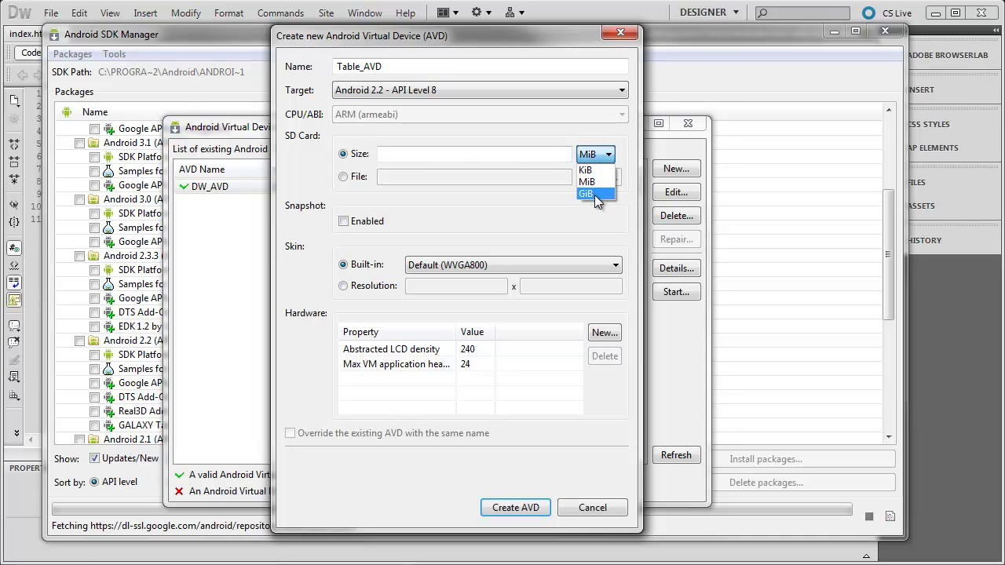
{"action": "left_click", "coordinate": [594, 194]}
{"action": "left_click", "coordinate": [449, 153]}
{"action": "type", "text": "8"}
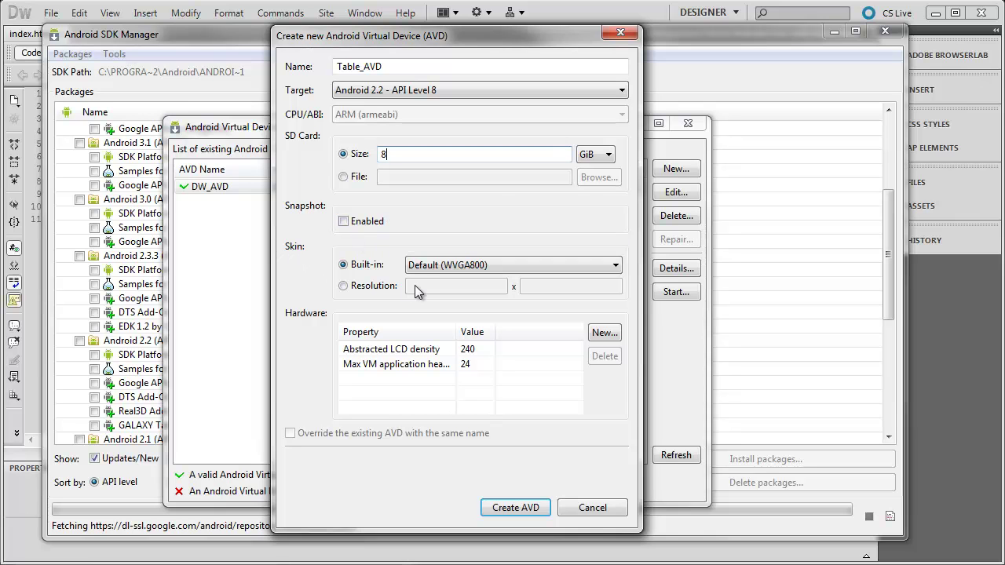
Try HVGA as the built-in skin for the new virtual device.
{"action": "left_click", "coordinate": [446, 268]}
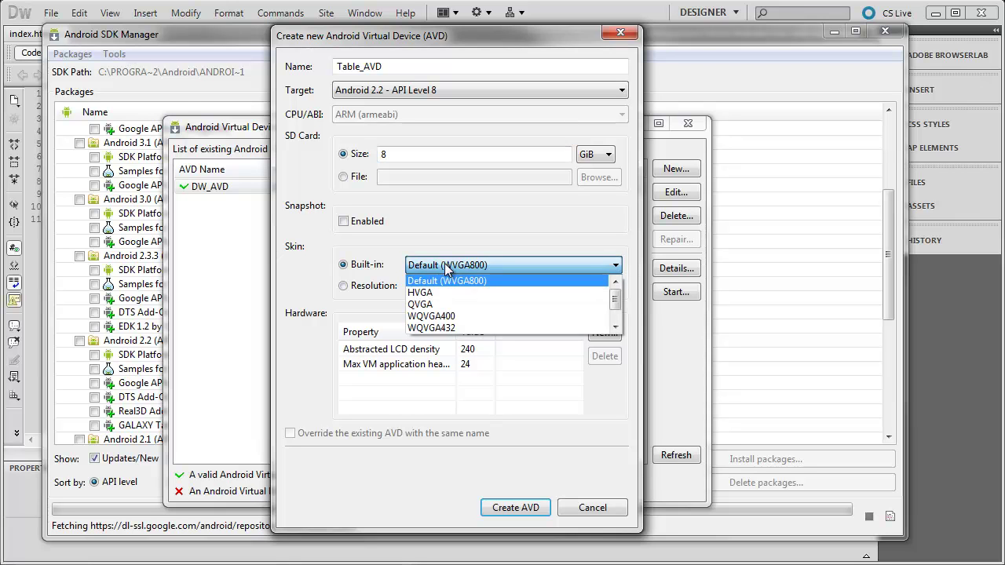
{"action": "left_click", "coordinate": [474, 291]}
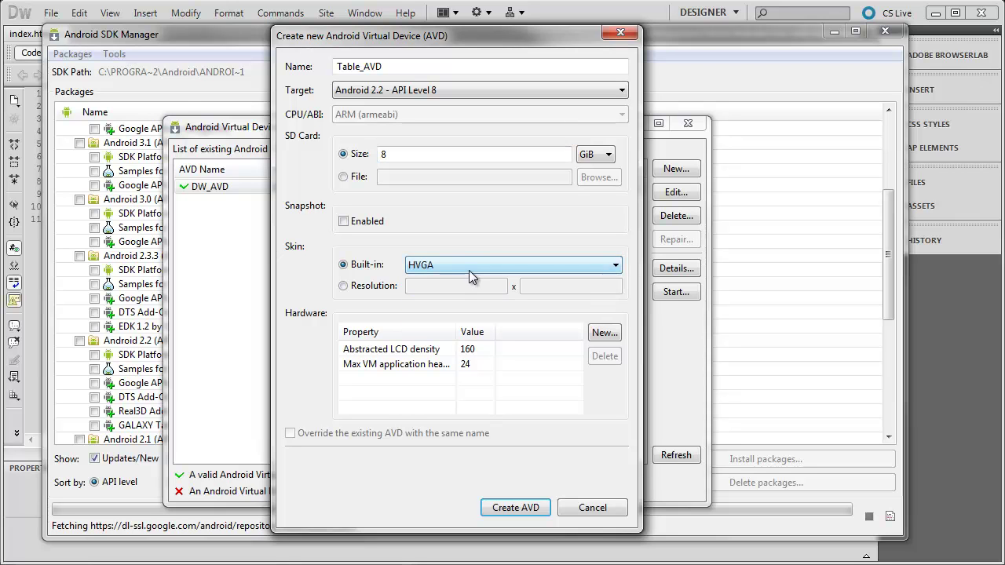
{"action": "left_click", "coordinate": [469, 270]}
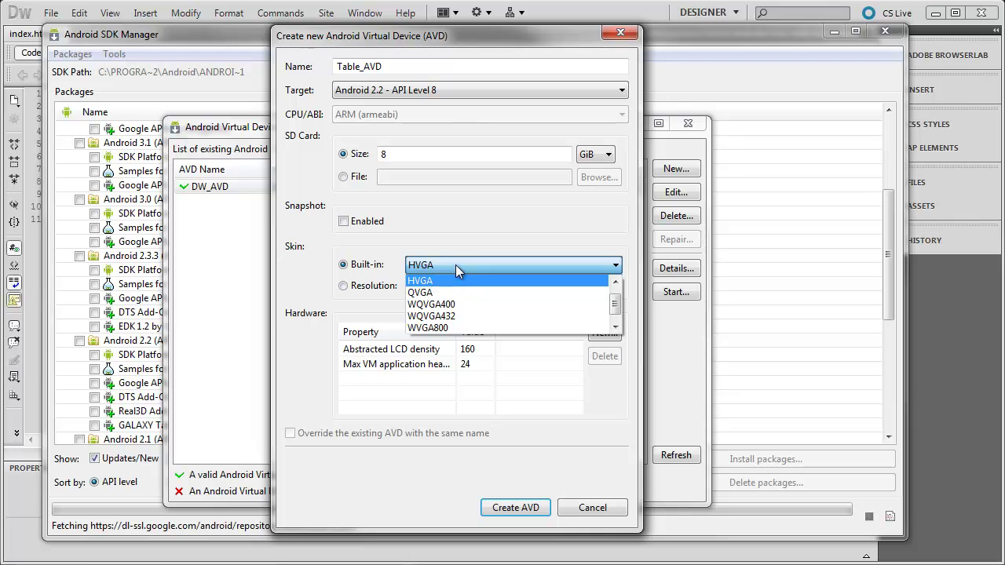
{"action": "left_click", "coordinate": [455, 264]}
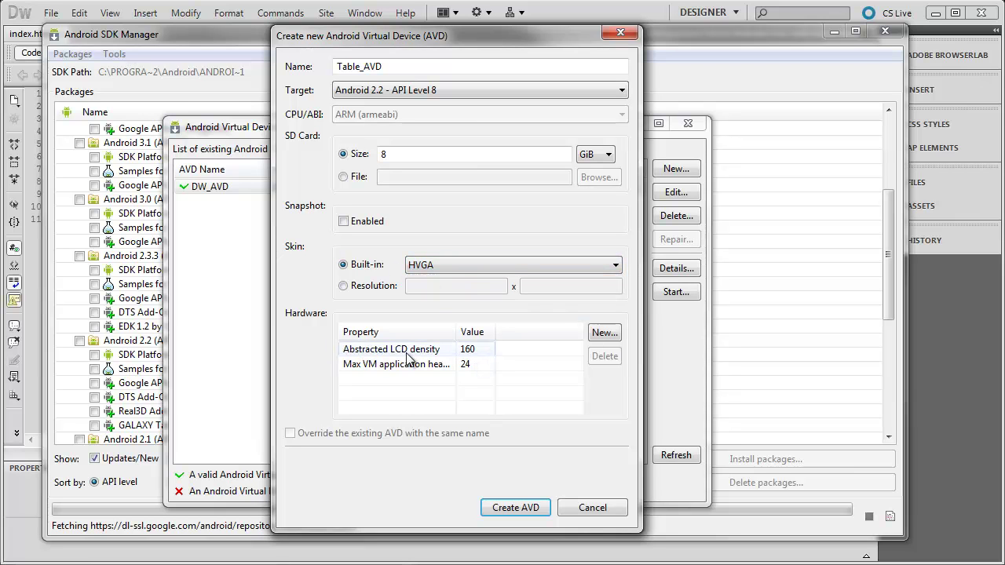
Choose the QVGA built-in skin, then switch the skin to a custom resolution of 800 x 900.
{"action": "left_click", "coordinate": [489, 267]}
{"action": "left_click", "coordinate": [482, 292]}
{"action": "left_click", "coordinate": [348, 286]}
{"action": "left_click", "coordinate": [445, 288]}
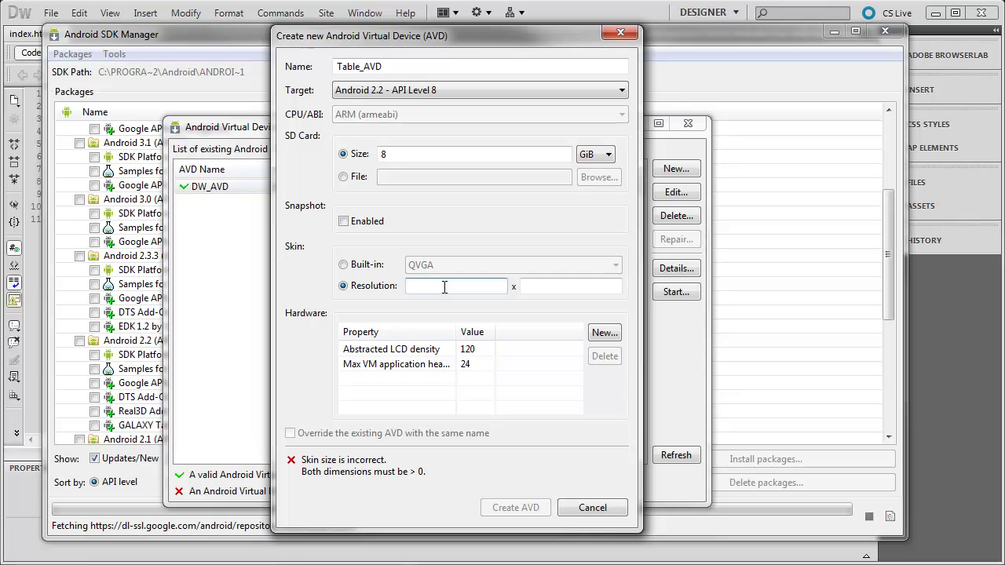
{"action": "type", "text": "800"}
{"action": "key", "text": "Tab"}
{"action": "type", "text": "900"}
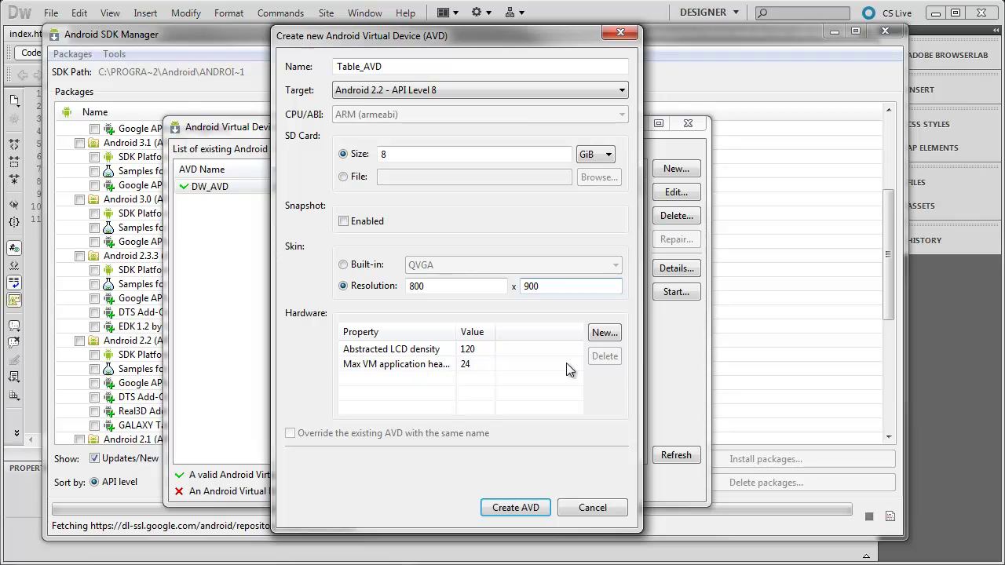
Add the Accelerometer property to the hardware of the new virtual device.
{"action": "left_click", "coordinate": [605, 333]}
{"action": "left_click", "coordinate": [472, 230]}
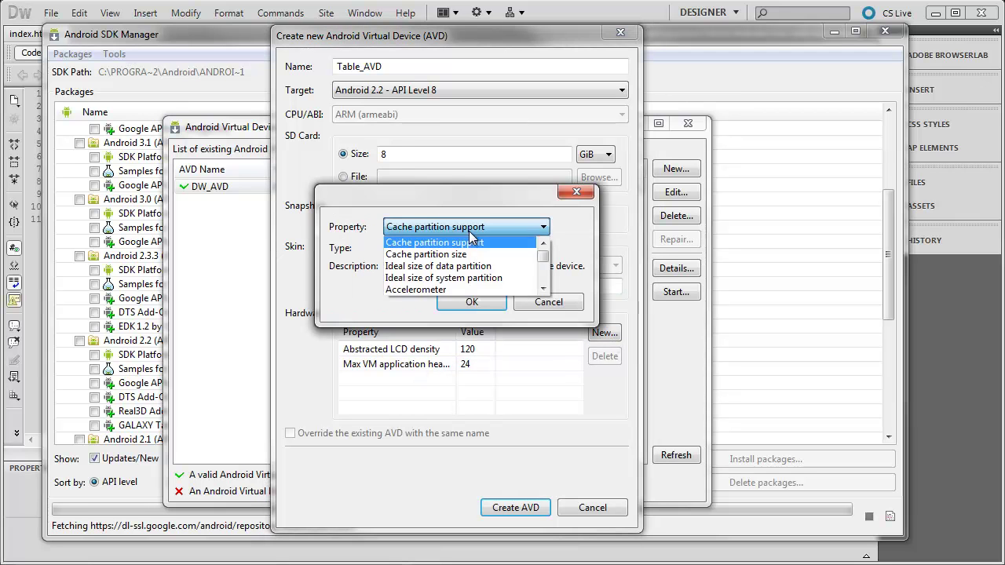
{"action": "left_click", "coordinate": [543, 289]}
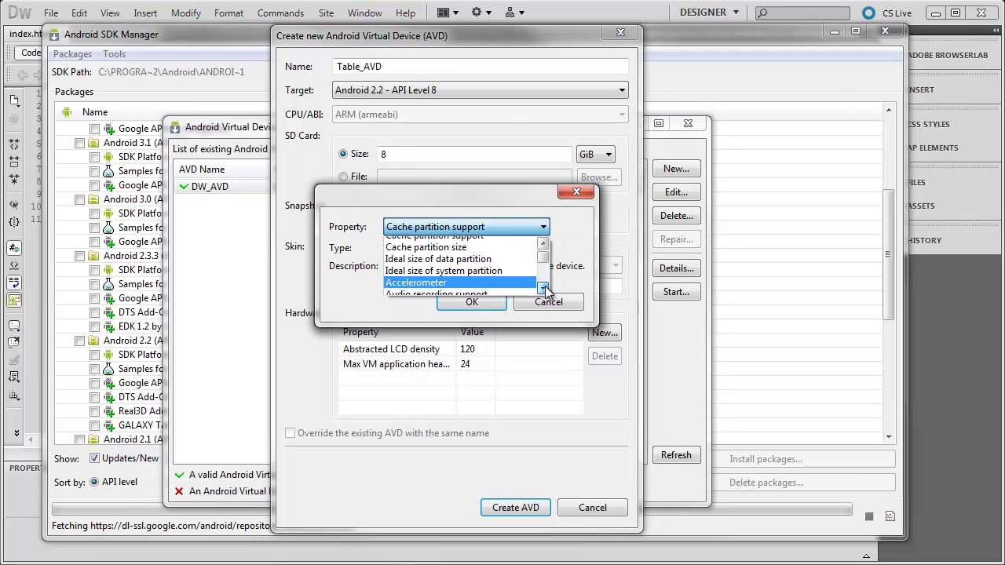
{"action": "left_click", "coordinate": [475, 281]}
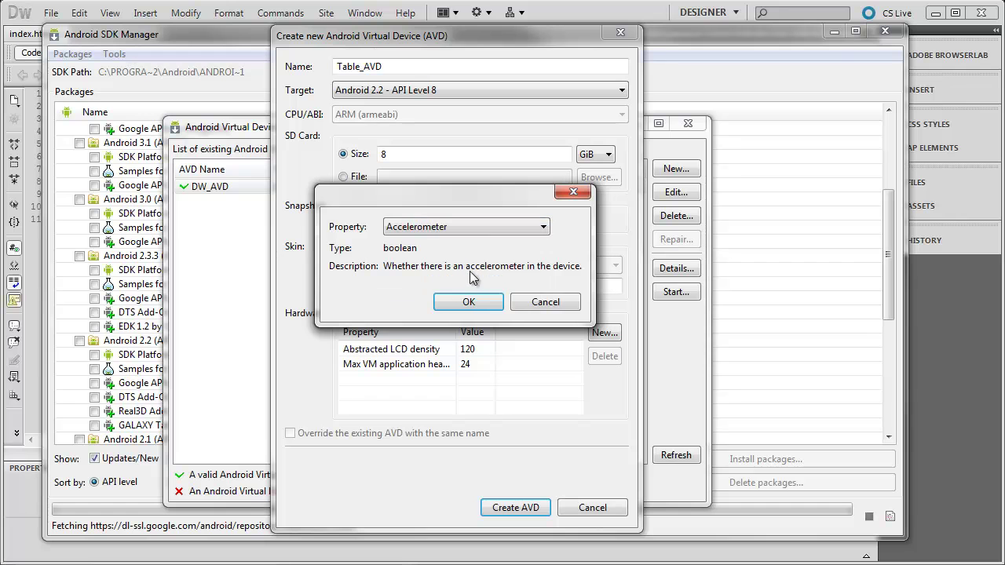
{"action": "left_click", "coordinate": [486, 223]}
{"action": "mouse_move", "coordinate": [543, 255]}
{"action": "left_mouse_down"}
{"action": "mouse_move", "coordinate": [545, 280]}
{"action": "mouse_move", "coordinate": [545, 257]}
{"action": "left_mouse_up"}
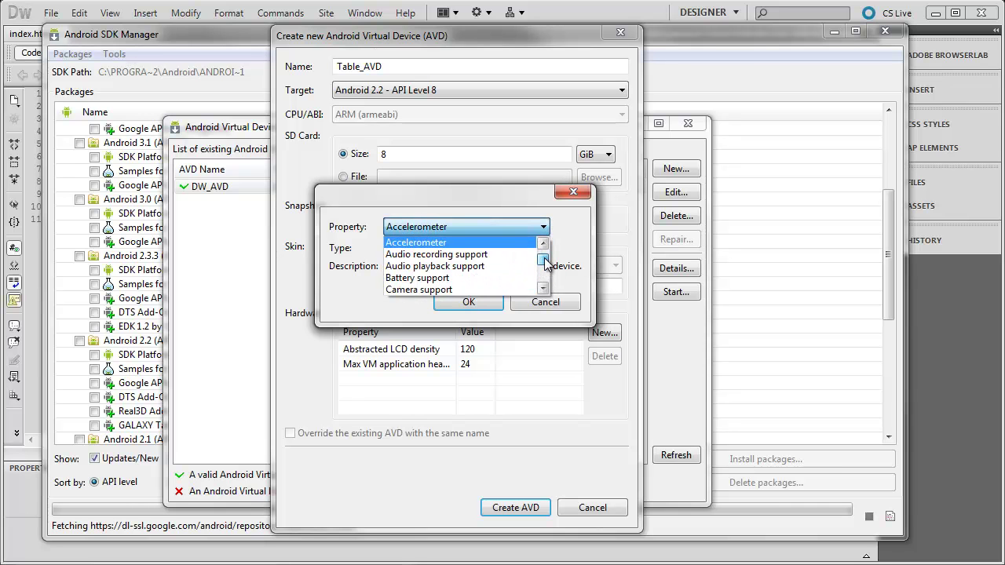
{"action": "left_click", "coordinate": [466, 244]}
{"action": "left_click", "coordinate": [462, 304]}
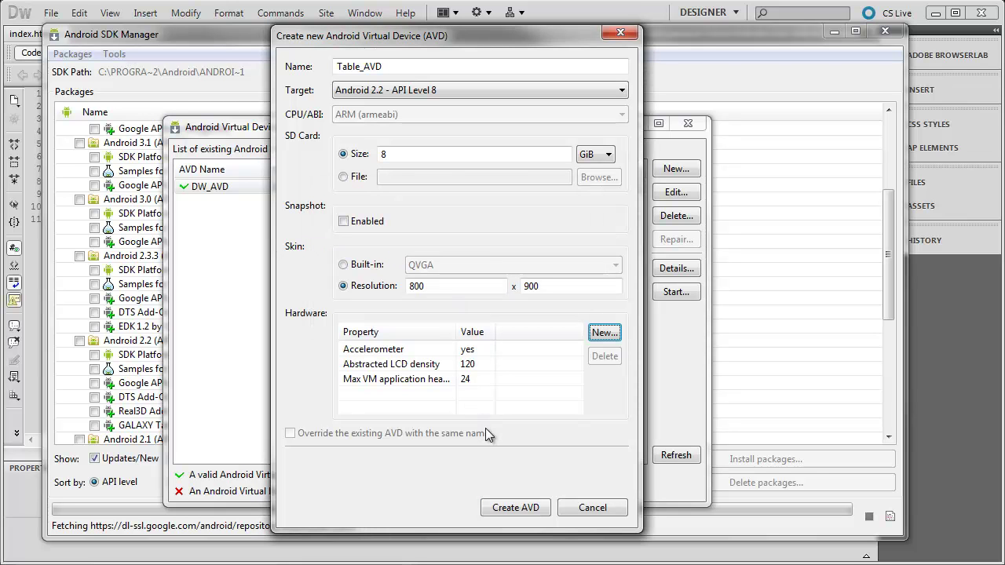
Create the Table_AVD virtual device and dismiss the creation summary.
{"action": "left_click", "coordinate": [500, 506]}
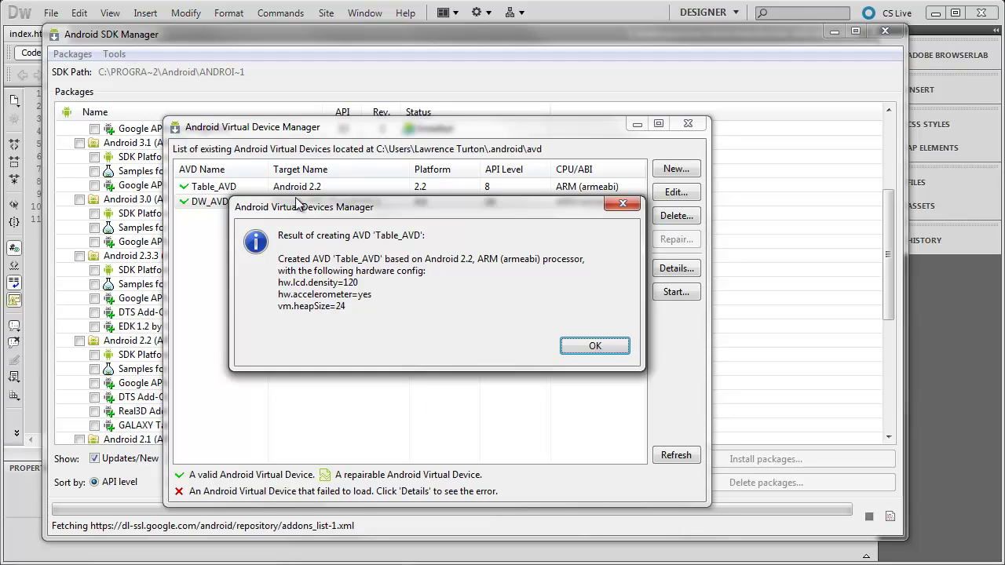
{"action": "left_click_drag", "start_coordinate": [315, 213], "coordinate": [295, 259]}
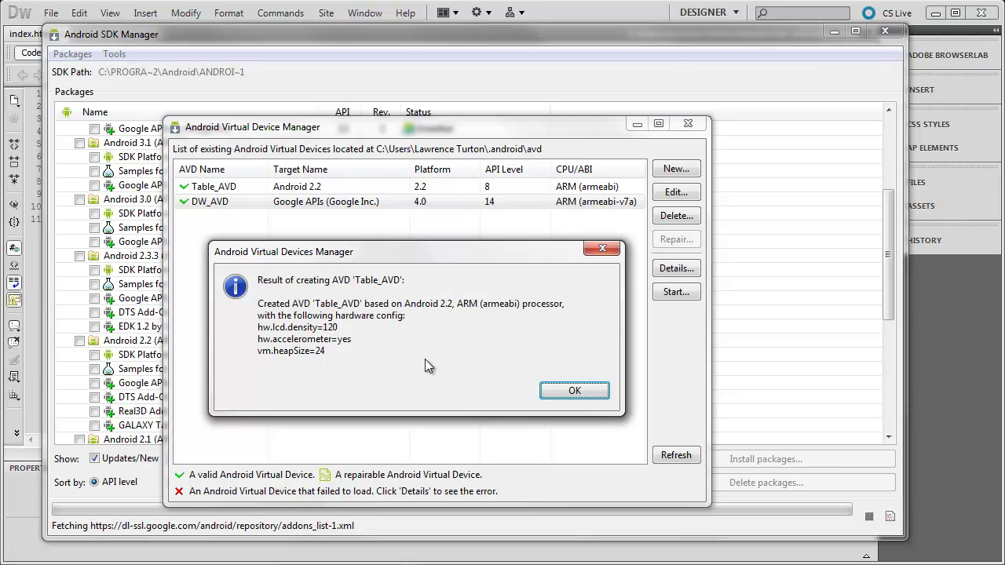
{"action": "left_click", "coordinate": [572, 389]}
Select Table_AVD in the list of virtual devices, view its details and close them again.
{"action": "left_click", "coordinate": [214, 188]}
{"action": "left_click", "coordinate": [214, 203]}
{"action": "left_click", "coordinate": [196, 187]}
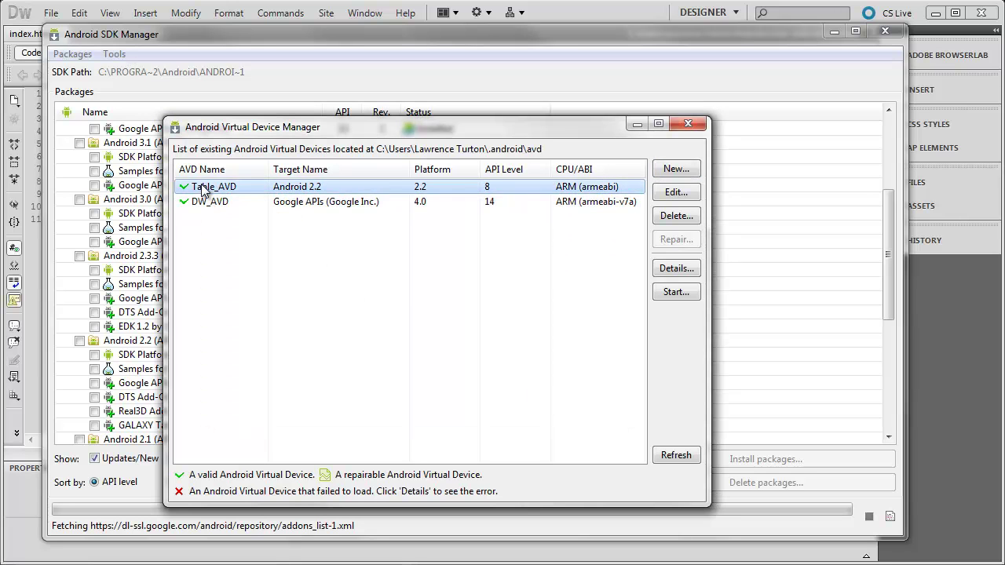
{"action": "left_click", "coordinate": [678, 270]}
{"action": "left_click", "coordinate": [582, 191]}
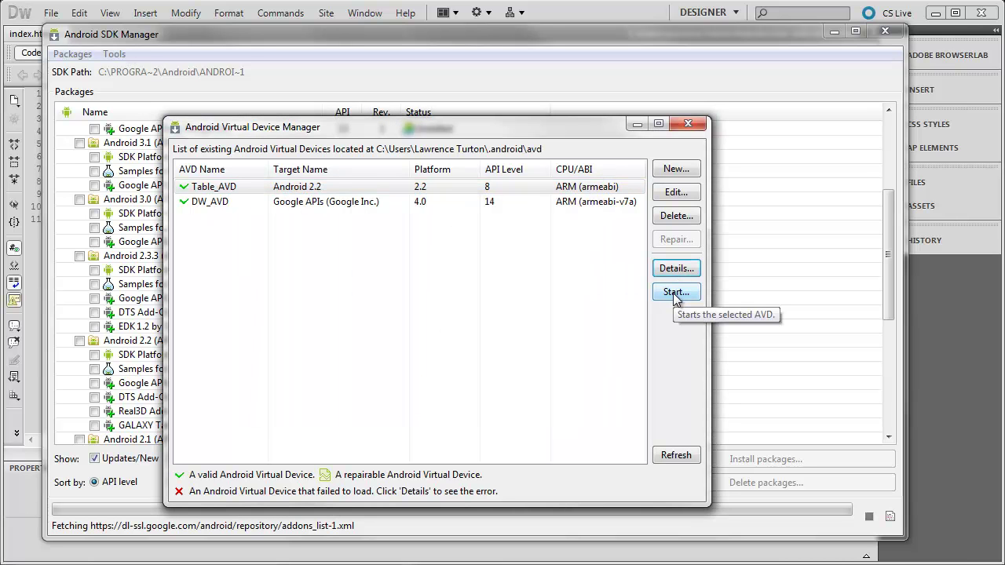
Select DW_AVD in the list of virtual devices and close both the Android Virtual Device Manager and the SDK Manager.
{"action": "left_click", "coordinate": [234, 202]}
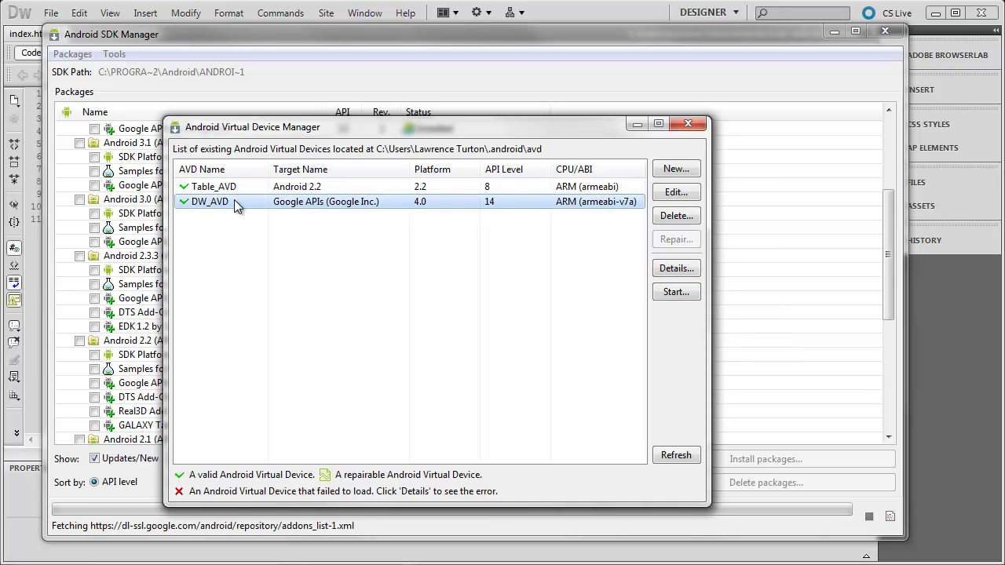
{"action": "left_click", "coordinate": [689, 125]}
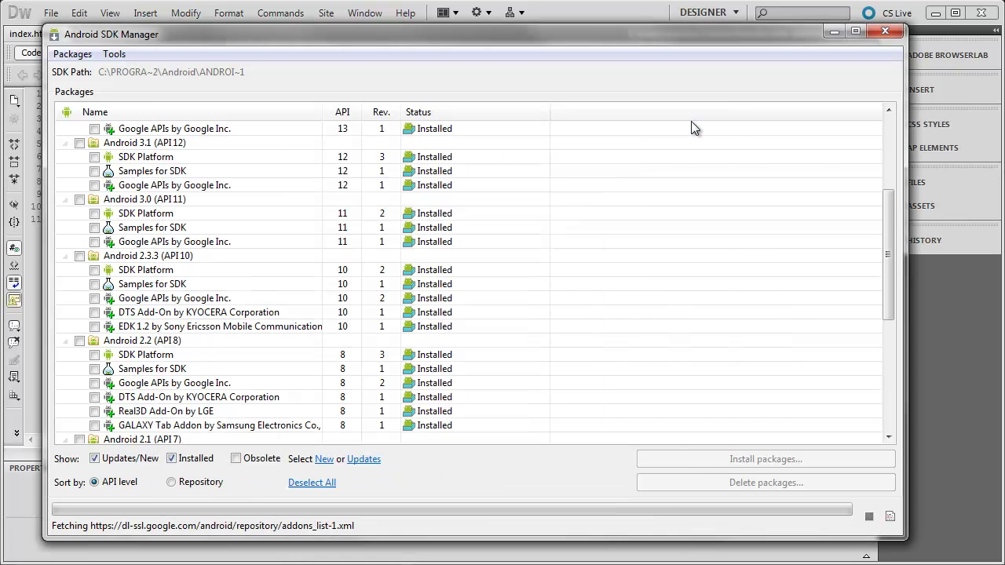
{"action": "left_click", "coordinate": [884, 31]}
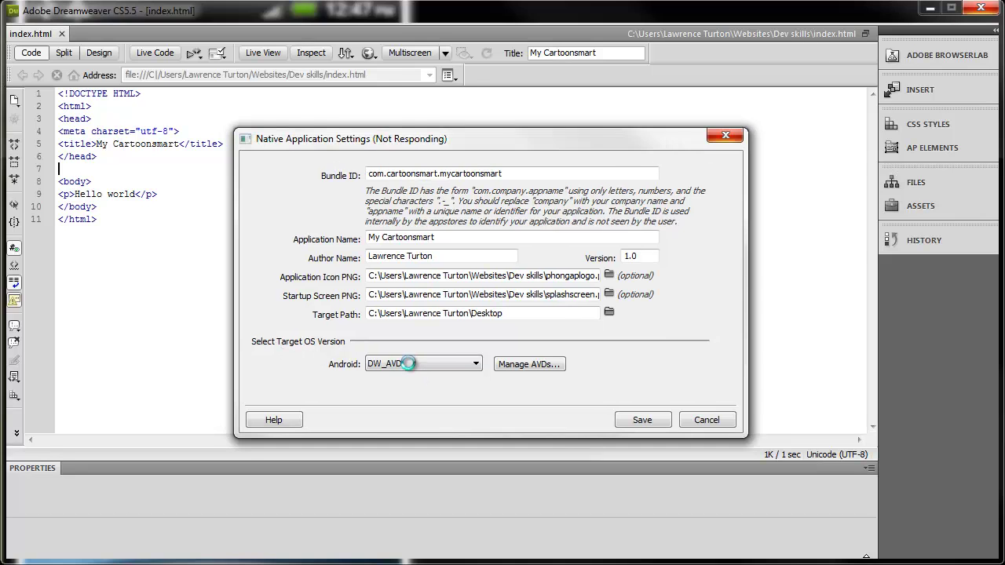
Try Table_AVD as the Android target, switch the target to DW_AVD and save the native application settings.
{"action": "left_click", "coordinate": [409, 363]}
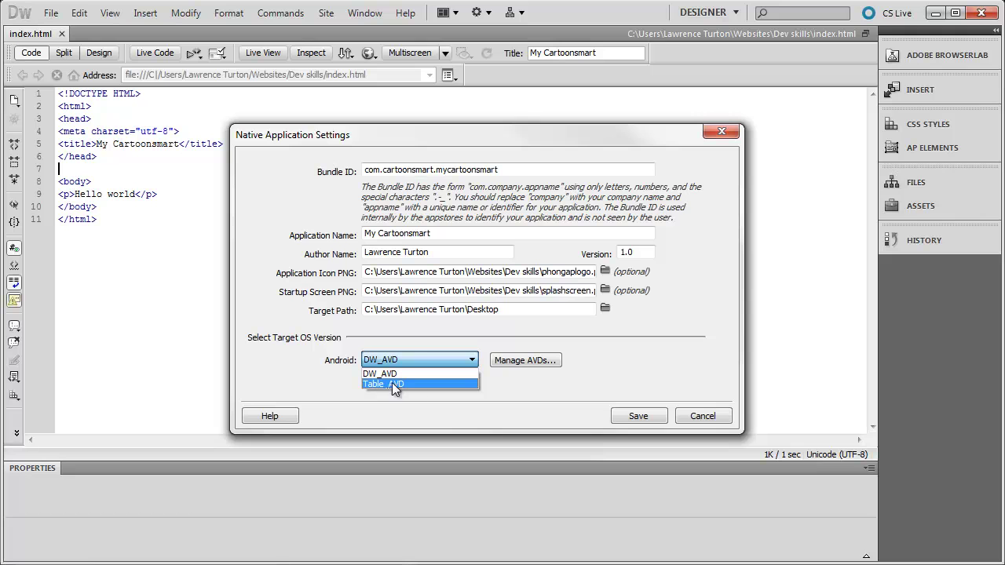
{"action": "left_click", "coordinate": [402, 383]}
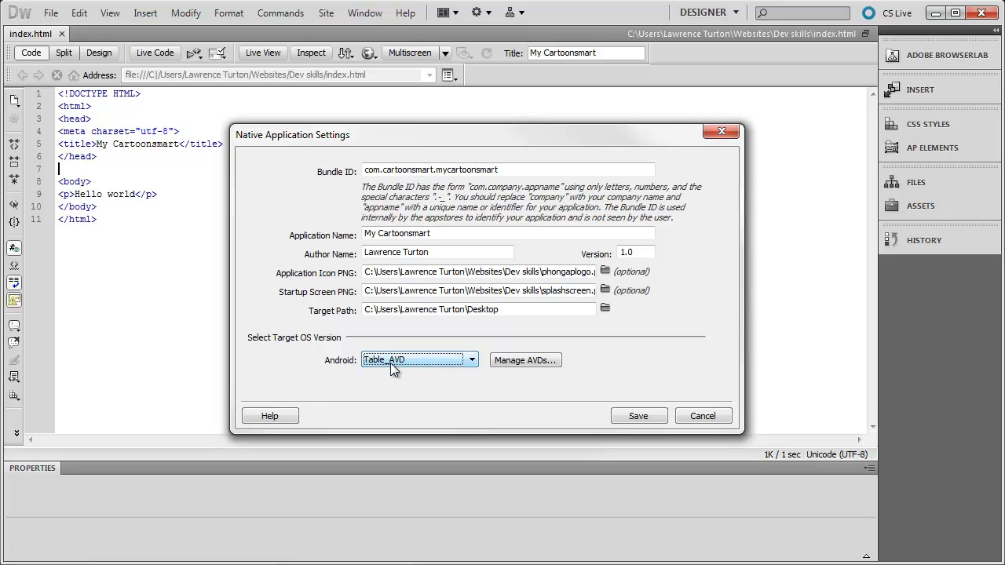
{"action": "left_click", "coordinate": [390, 363]}
{"action": "left_click", "coordinate": [398, 369]}
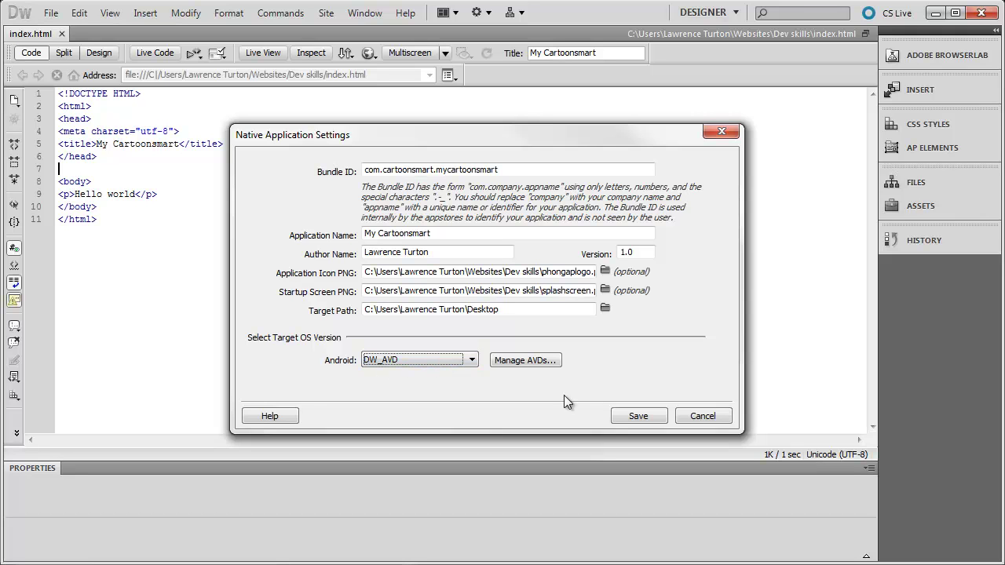
{"action": "left_click", "coordinate": [628, 419]}
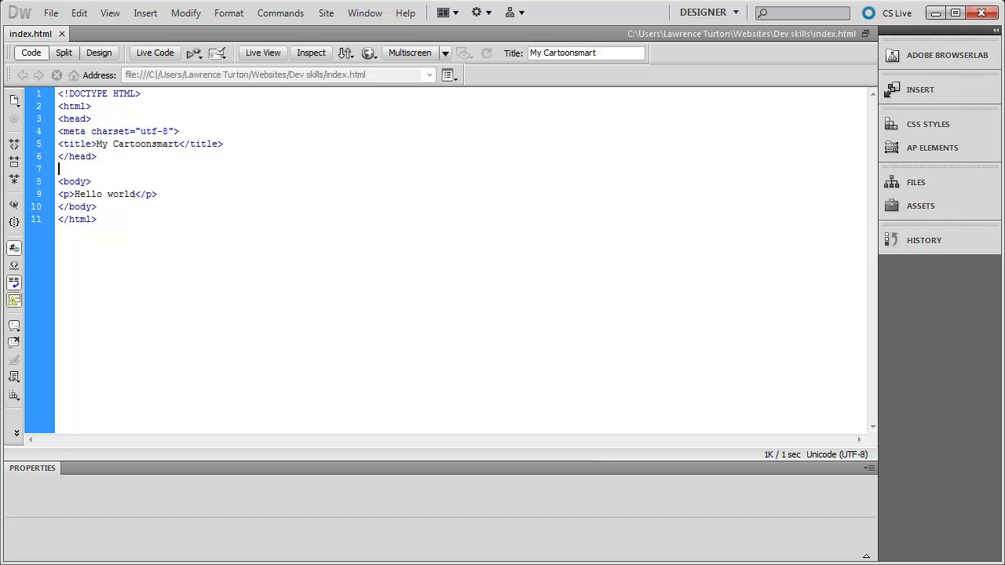
Build the My Cartoonsmart site as an Android mobile application and dismiss the build message.
{"action": "left_click", "coordinate": [326, 13]}
{"action": "mouse_move", "coordinate": [373, 313]}
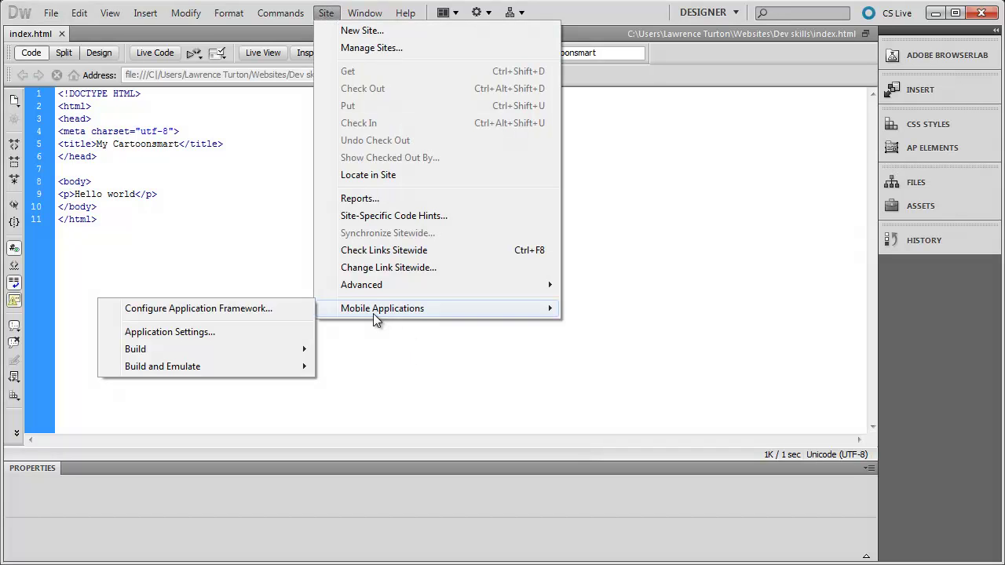
{"action": "mouse_move", "coordinate": [160, 347]}
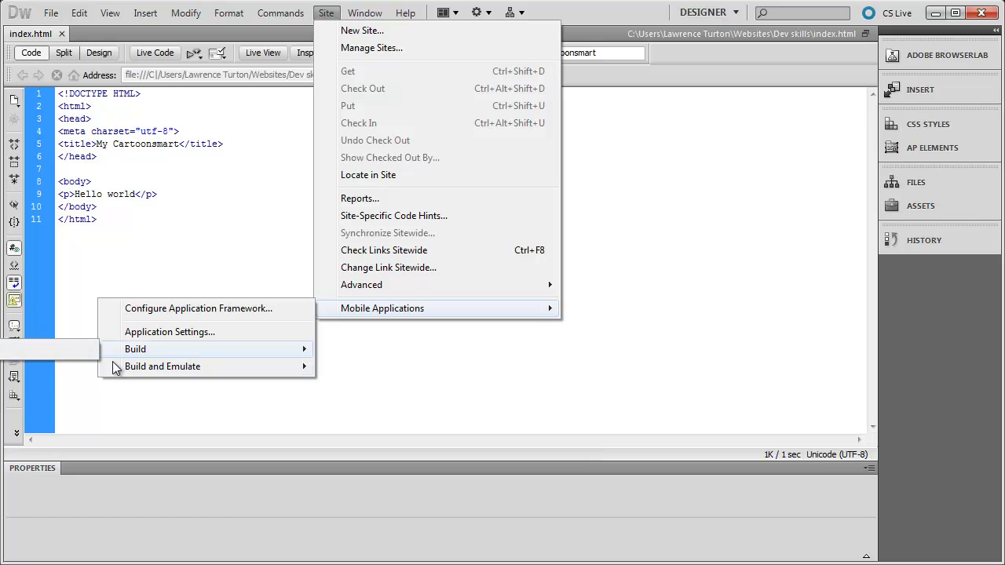
{"action": "mouse_move", "coordinate": [126, 366]}
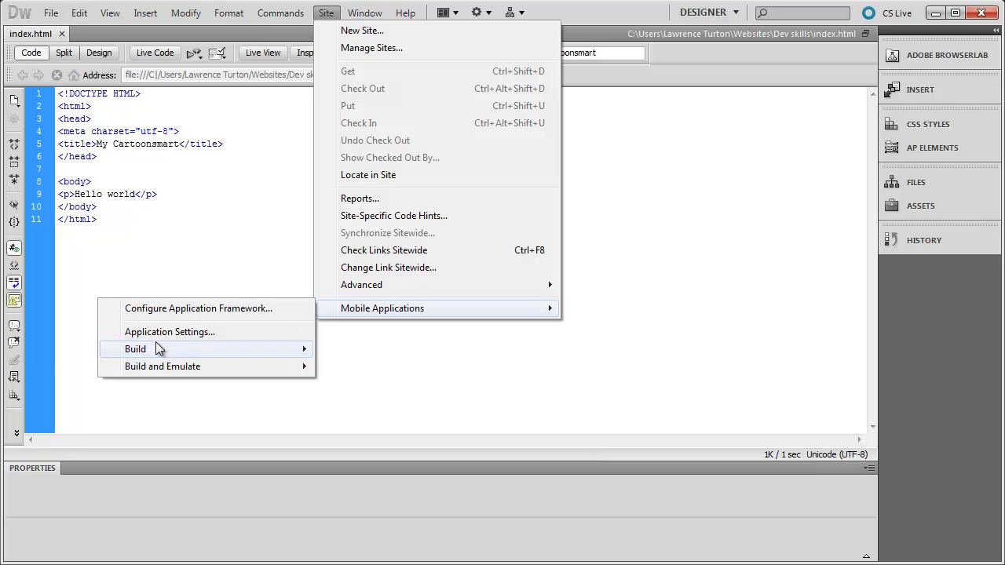
{"action": "mouse_move", "coordinate": [152, 347]}
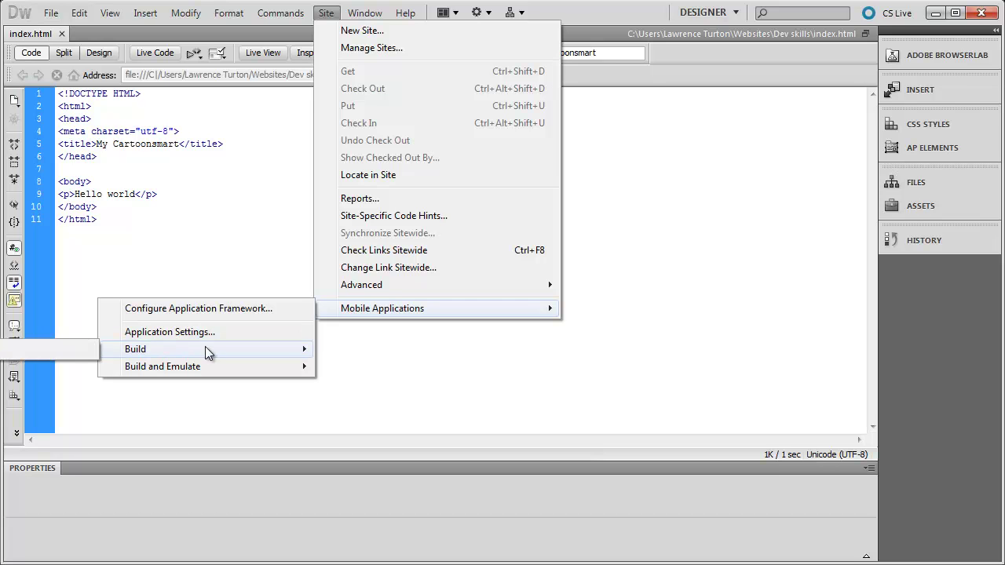
{"action": "left_click", "coordinate": [25, 350]}
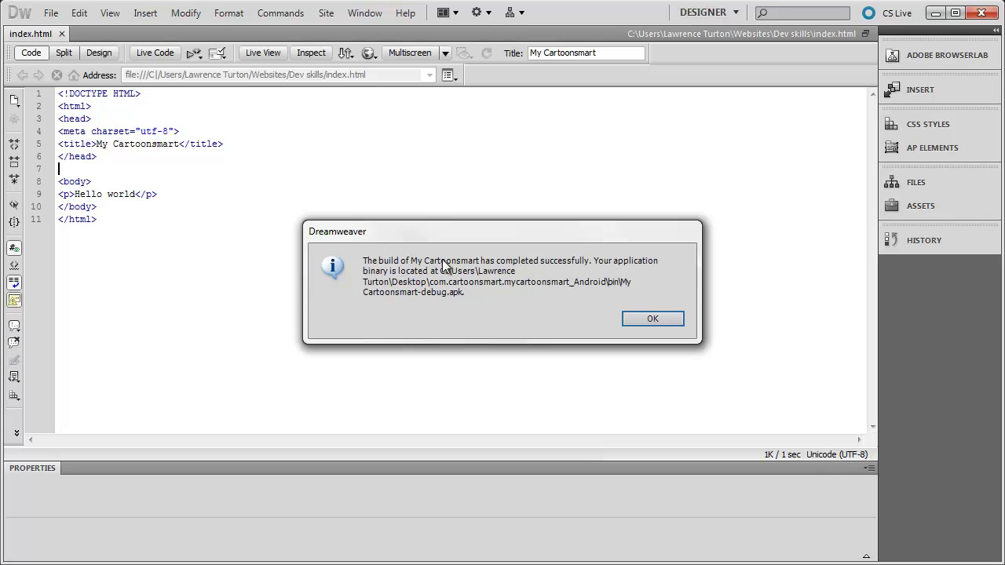
{"action": "left_click", "coordinate": [648, 319]}
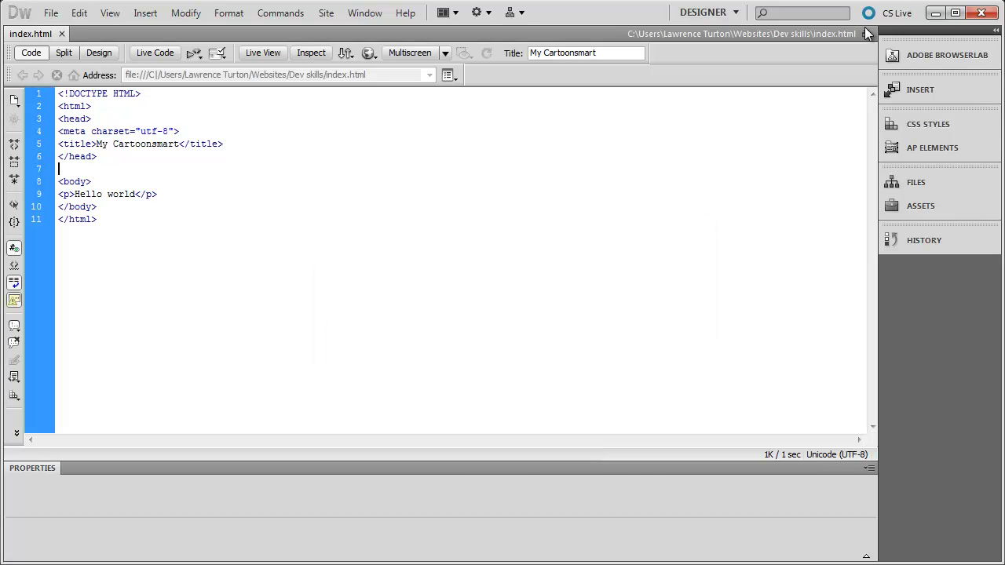
Open the com.cartoonsmart.mycartoonsmart_Android folder on the desktop and select mycartoonsmart-debug.apk in its bin folder.
{"action": "left_click", "coordinate": [933, 13]}
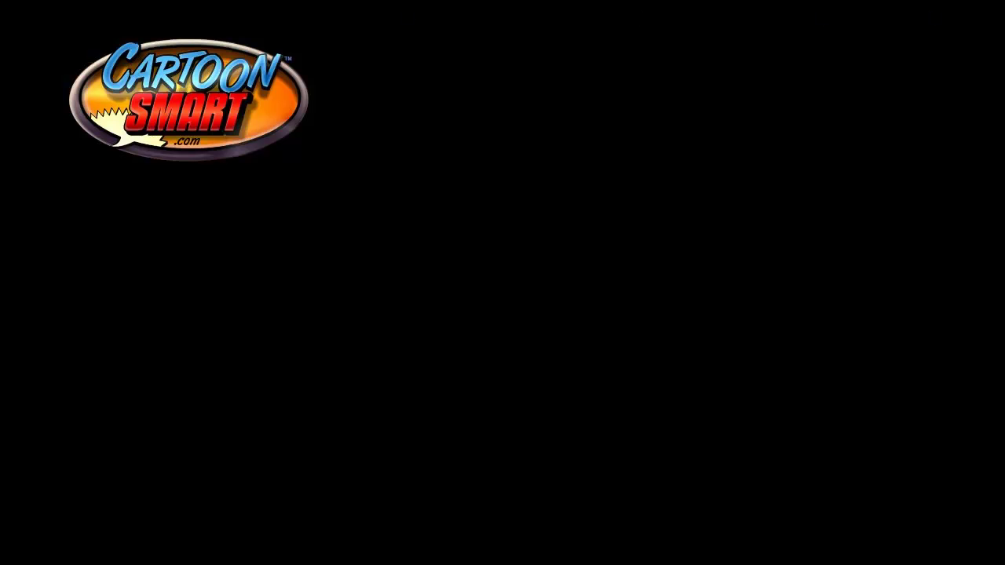
{"action": "left_click_drag", "start_coordinate": [76, 231], "coordinate": [201, 284]}
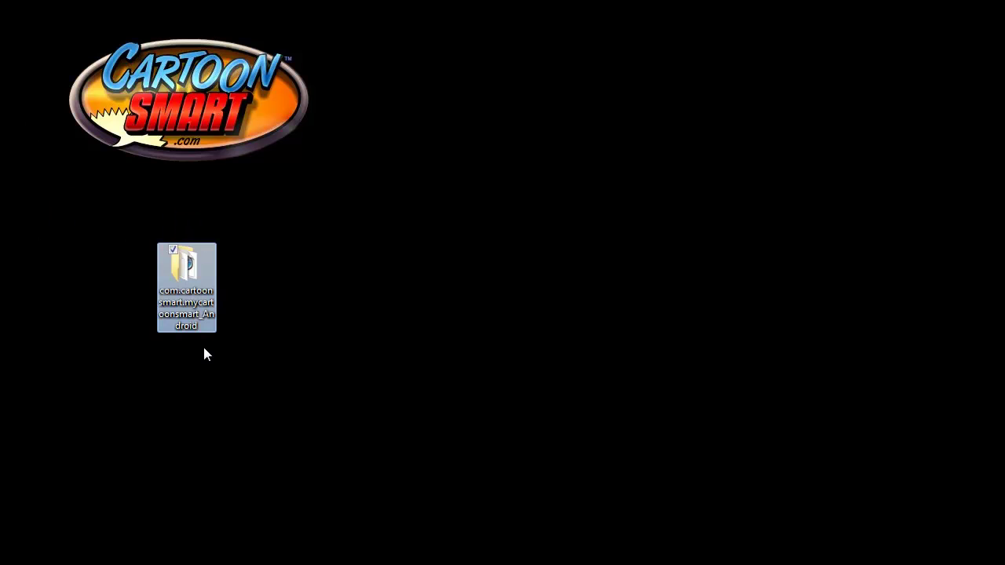
{"action": "double_click", "coordinate": [187, 289]}
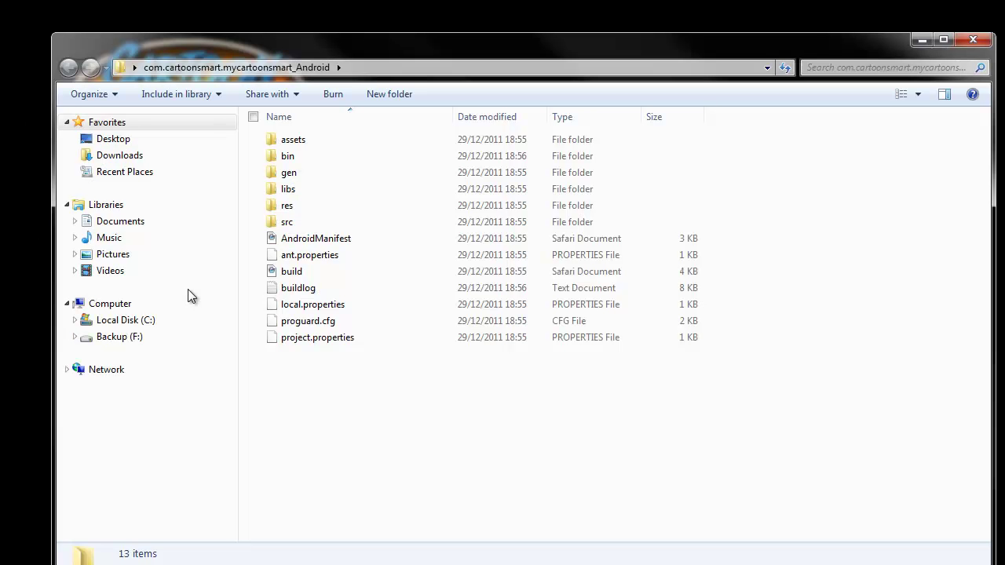
{"action": "left_click_drag", "start_coordinate": [359, 369], "coordinate": [282, 106]}
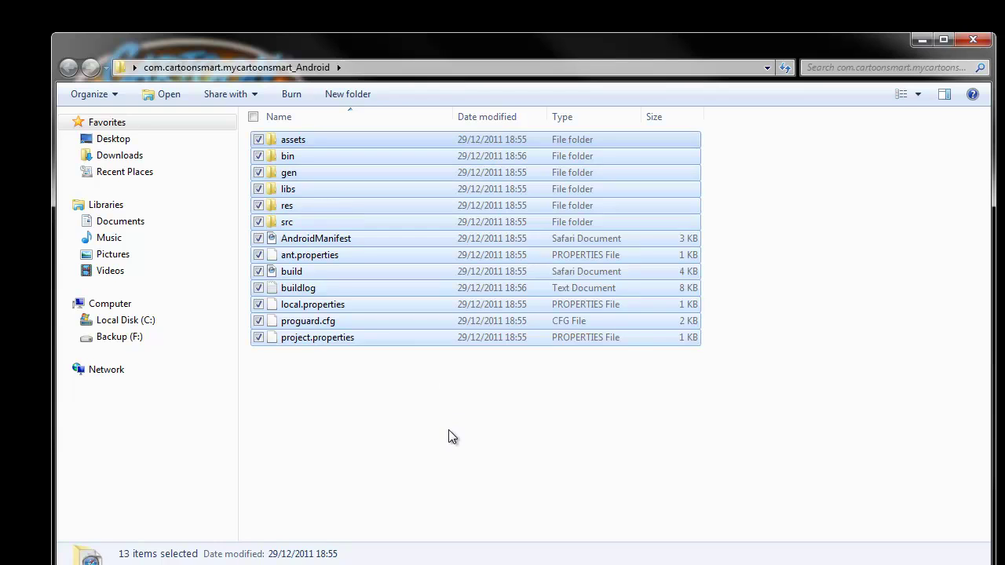
{"action": "left_click", "coordinate": [448, 436]}
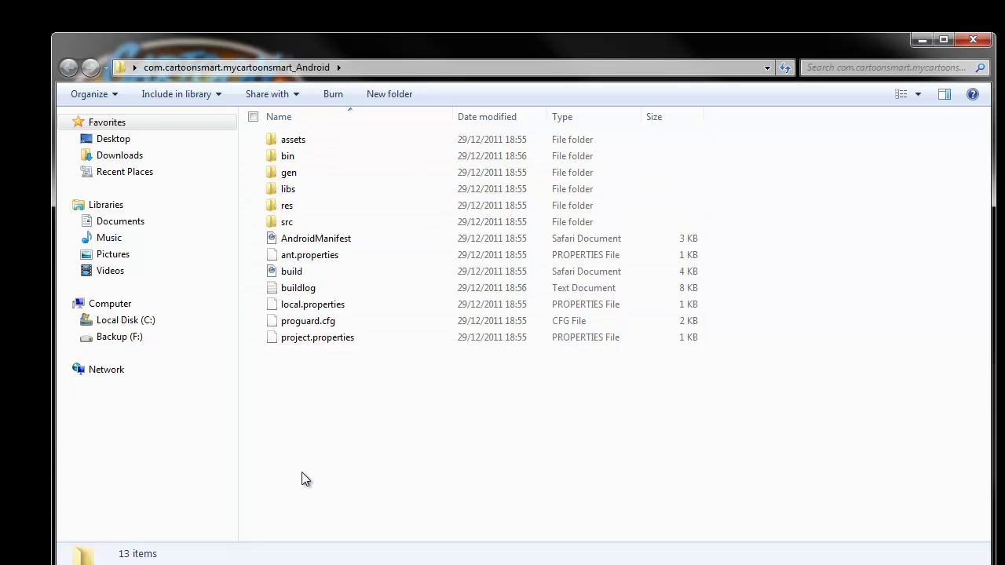
{"action": "double_click", "coordinate": [305, 158]}
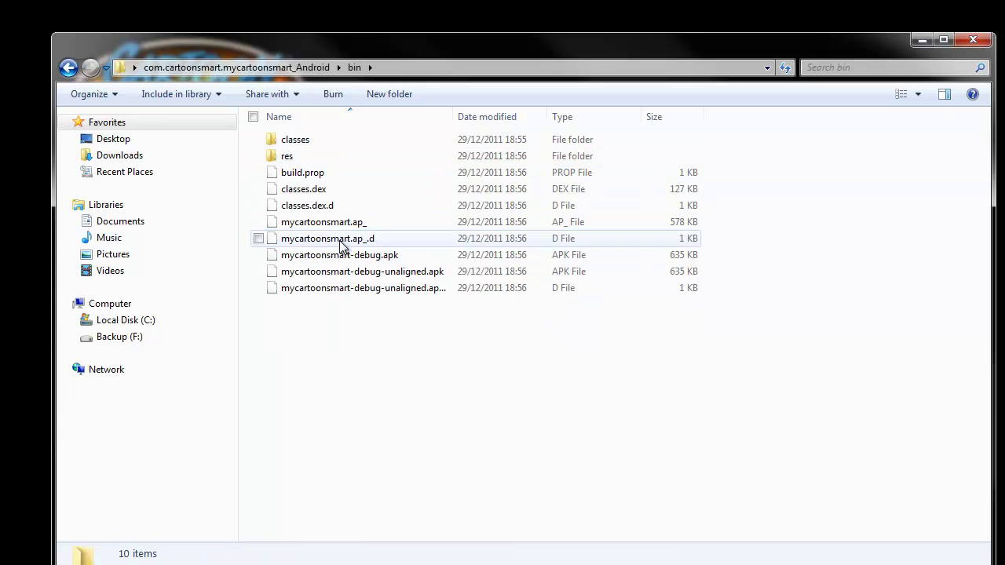
{"action": "left_click", "coordinate": [350, 256]}
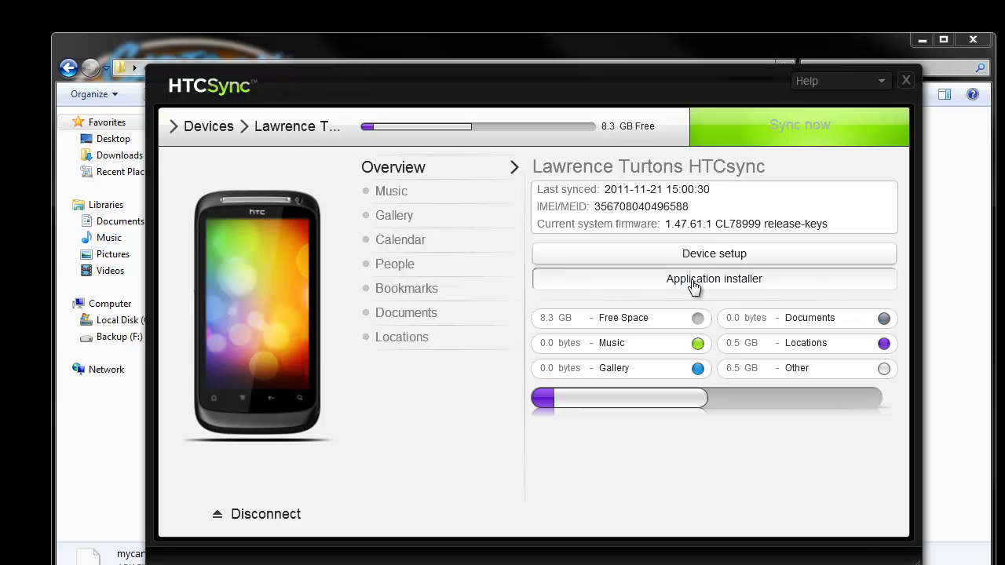
In HTC Sync's application installer, browse from the desktop to the build's bin folder and install mycartoonsmart-debug.apk on the phone.
{"action": "left_click", "coordinate": [708, 282]}
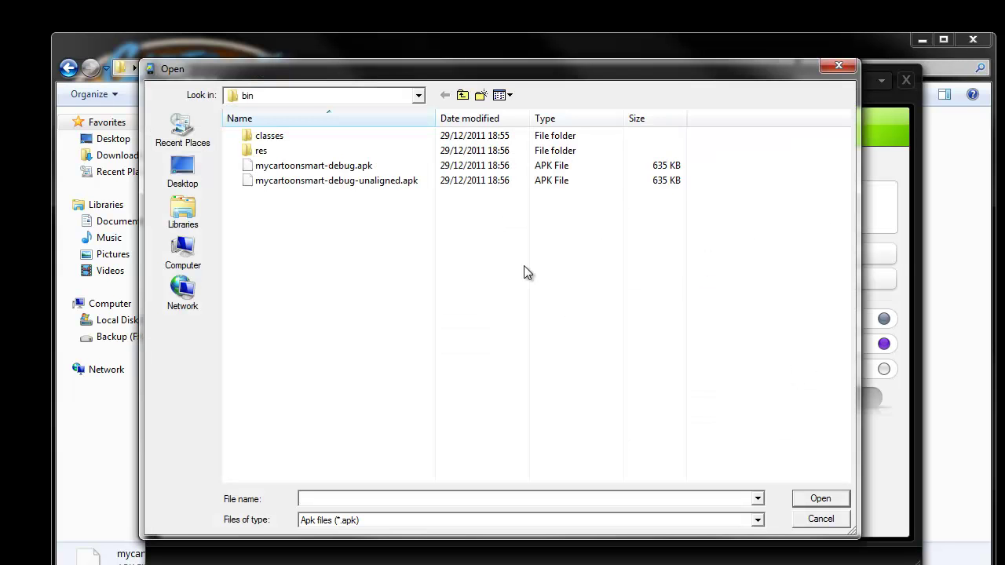
{"action": "left_click", "coordinate": [183, 171]}
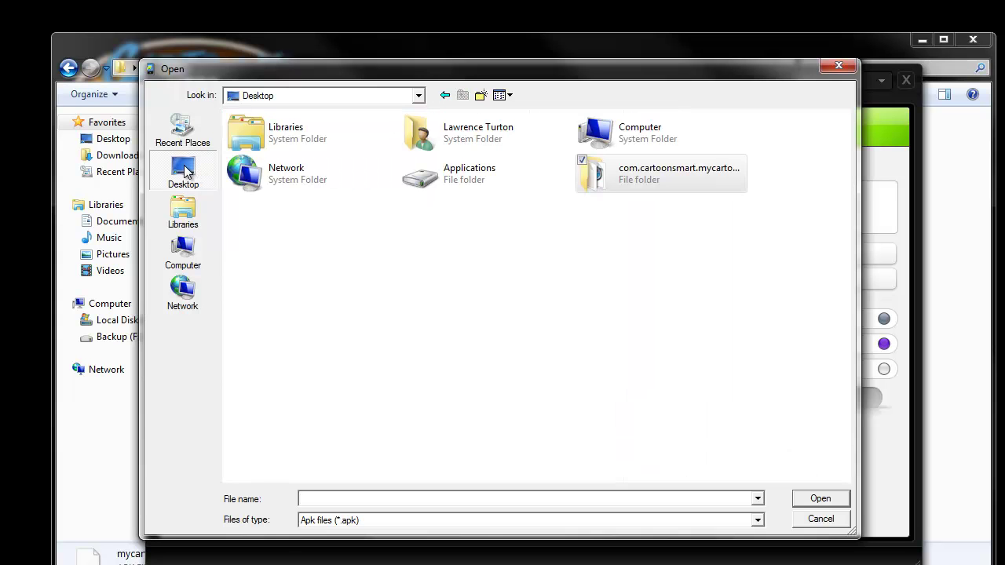
{"action": "double_click", "coordinate": [636, 180]}
{"action": "double_click", "coordinate": [272, 151]}
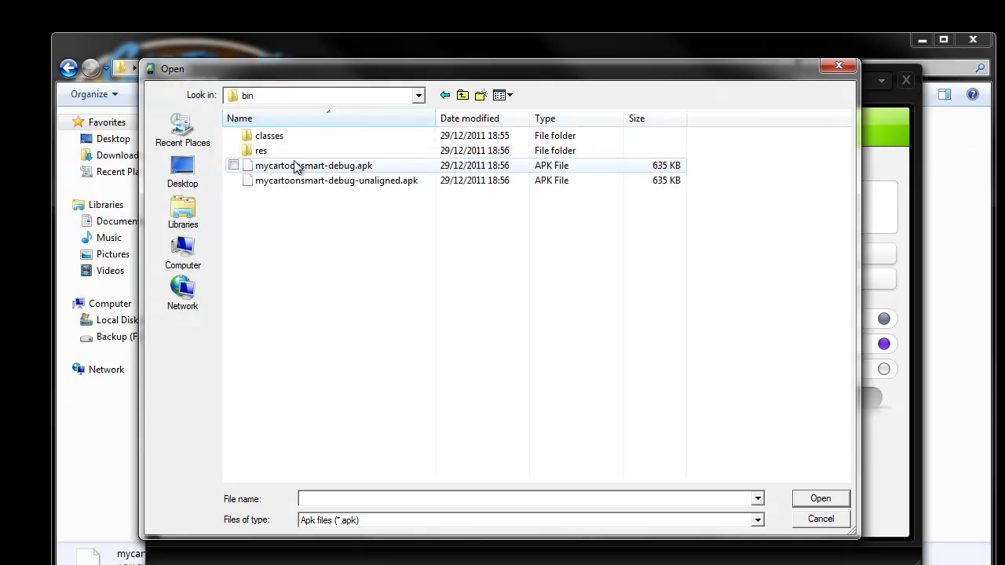
{"action": "left_click", "coordinate": [307, 170]}
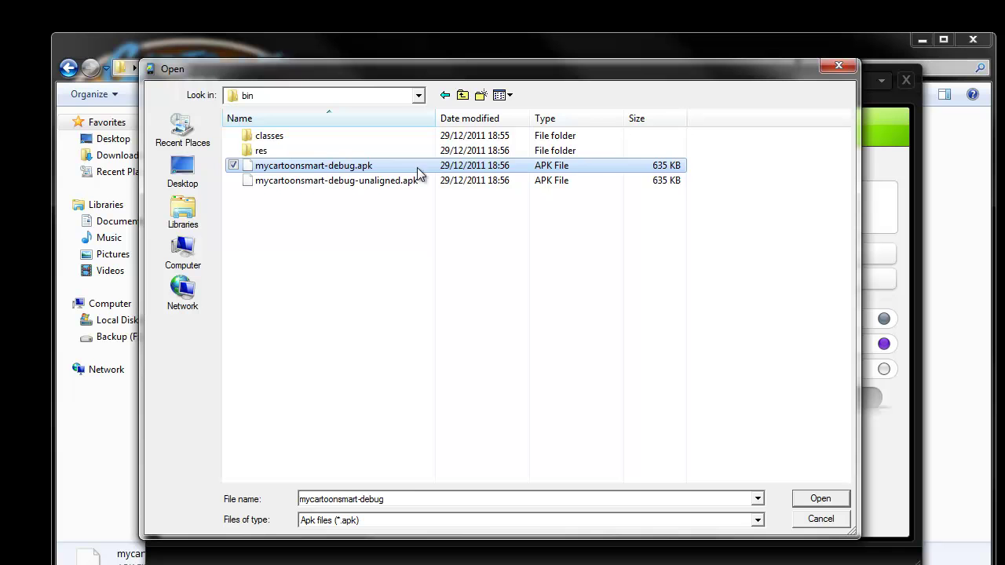
{"action": "left_click", "coordinate": [388, 181]}
{"action": "left_click", "coordinate": [350, 166]}
{"action": "left_click", "coordinate": [816, 503]}
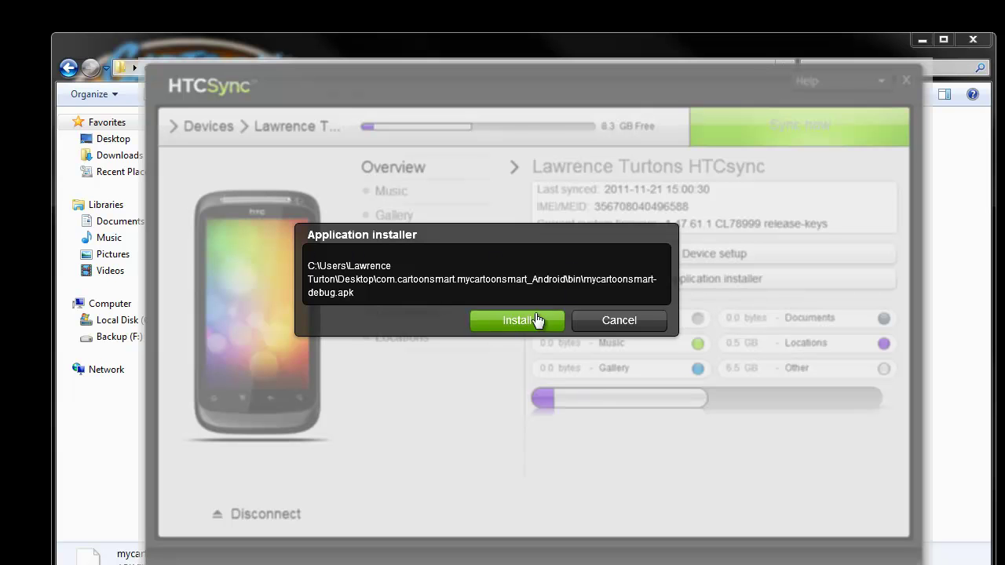
{"action": "left_click", "coordinate": [509, 326]}
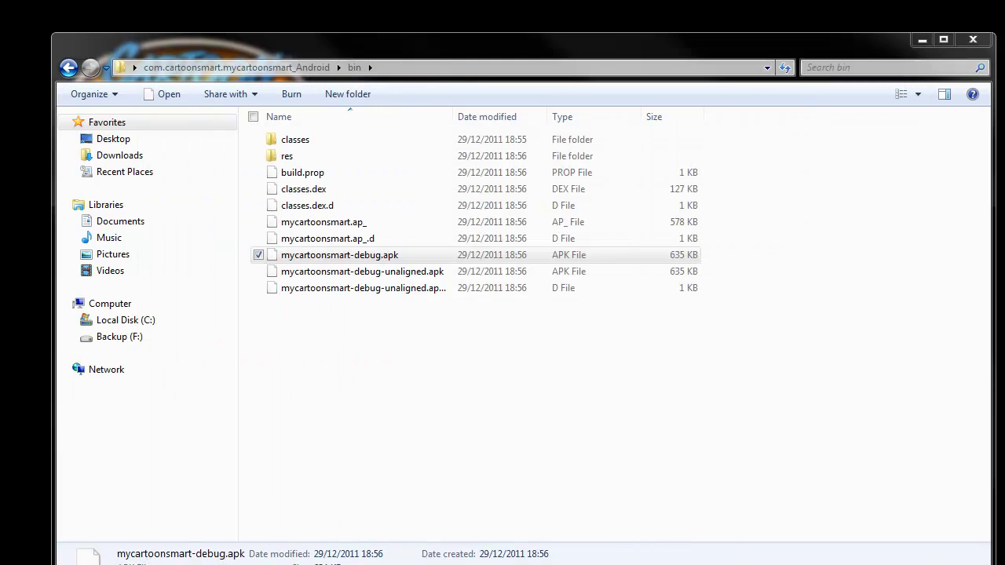
Minimize the bin folder window and place the webcam capture window beside the phone's mirrored screen.
{"action": "left_click", "coordinate": [923, 37]}
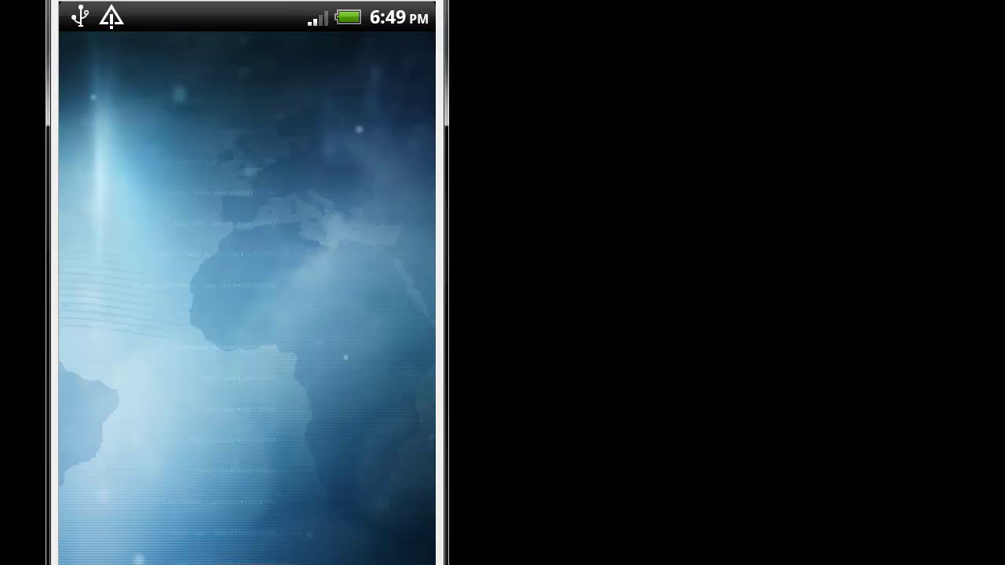
{"action": "left_click_drag", "start_coordinate": [1004, 31], "coordinate": [522, 50]}
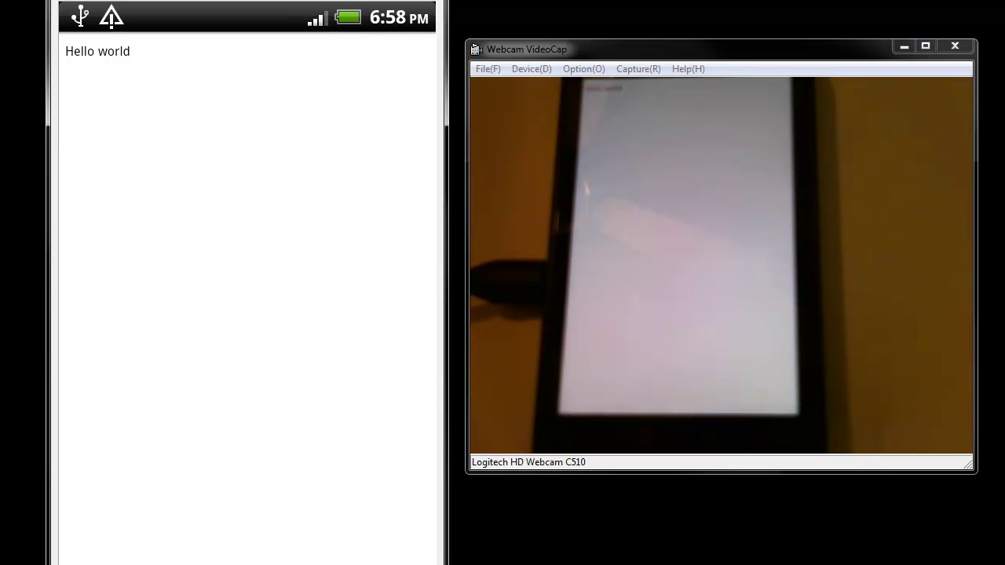
Switch to the Android emulator, dismiss the dimmed overlay and open the app launcher from its home screen.
{"action": "key", "text": "alt+Tab"}
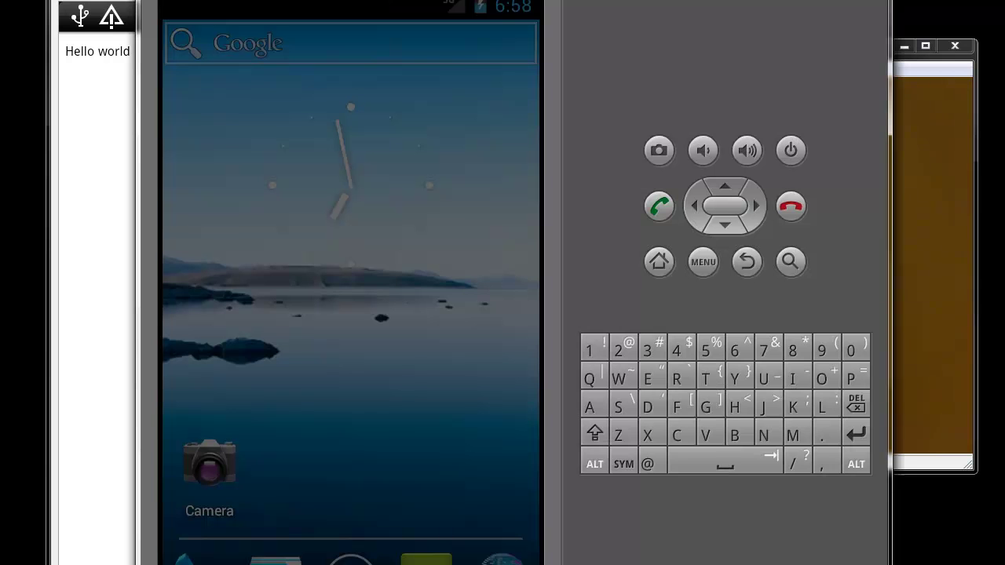
{"action": "left_click", "coordinate": [322, 367]}
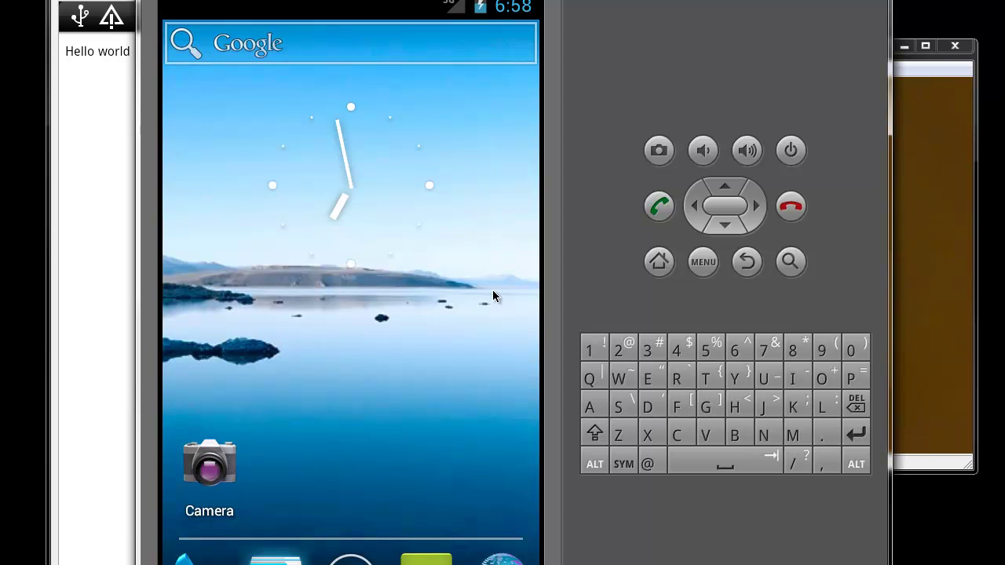
{"action": "left_click", "coordinate": [350, 562]}
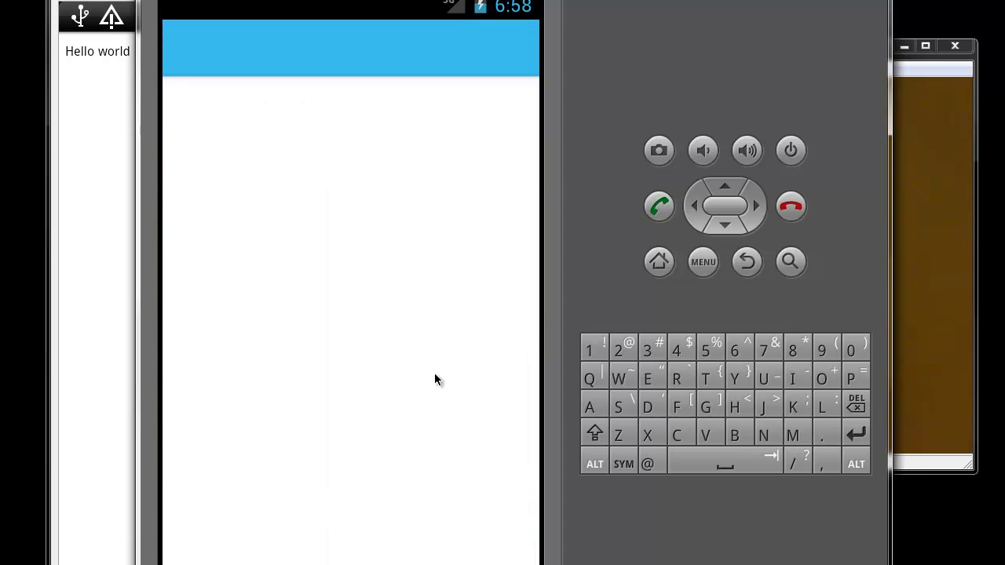
{"action": "left_click", "coordinate": [590, 369]}
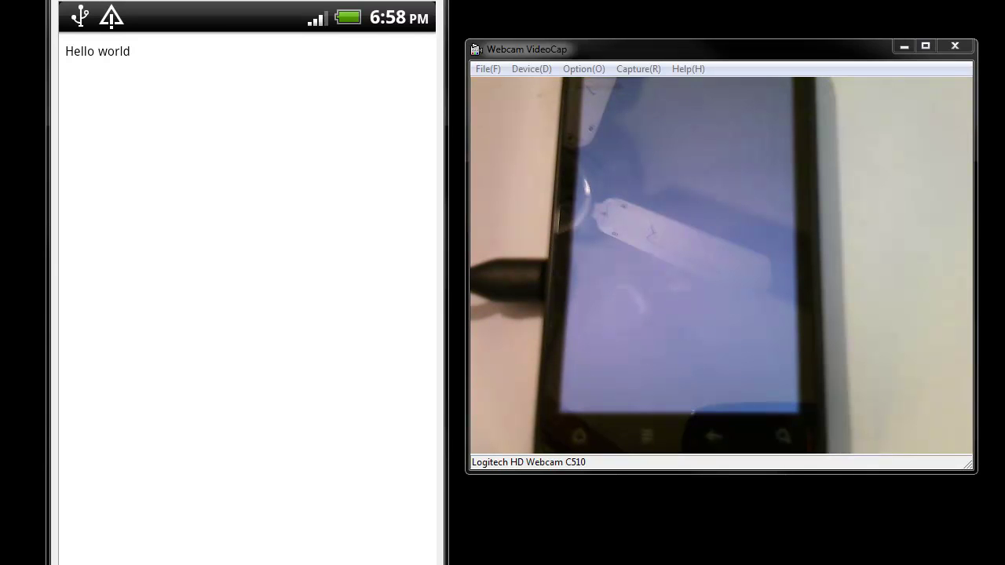
Switch to Firefox and open the Eclipse Classic 3.7.1 package page from the Eclipse downloads.
{"action": "key", "text": "alt+Tab"}
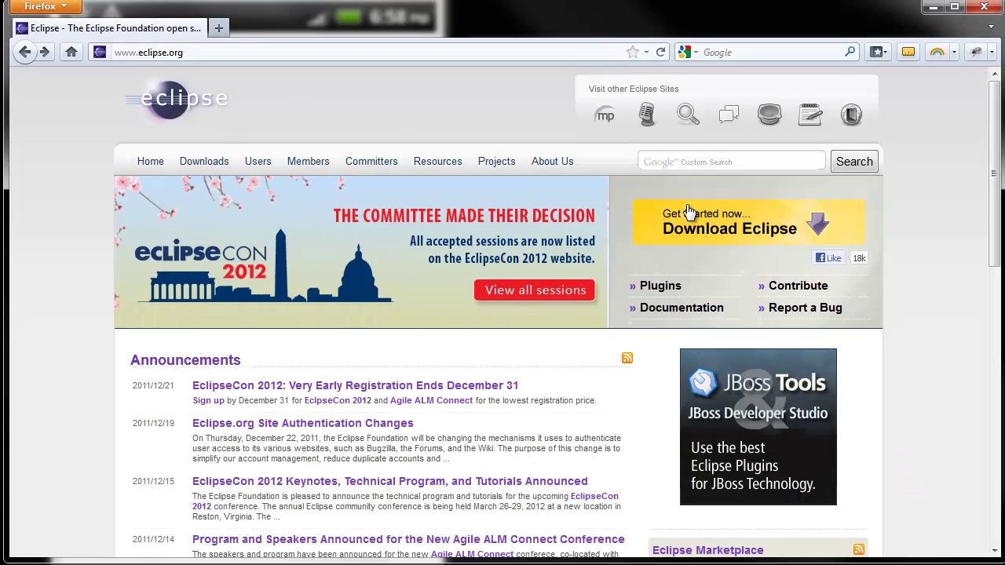
{"action": "left_click", "coordinate": [704, 229]}
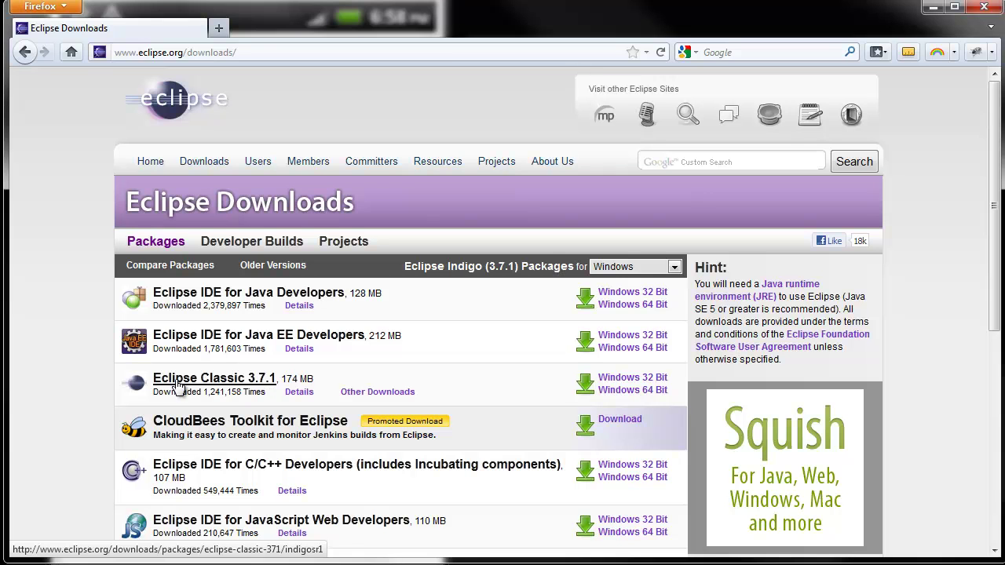
{"action": "left_click", "coordinate": [239, 381]}
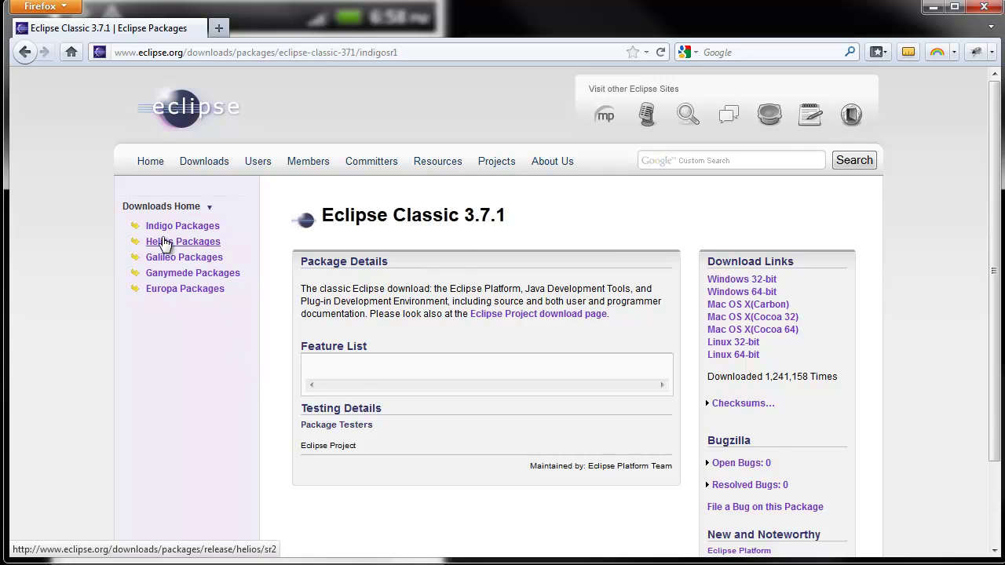
Open the Eclipse Classic 3.6.2 package page from the Helios packages and minimize the browser.
{"action": "left_click", "coordinate": [190, 246]}
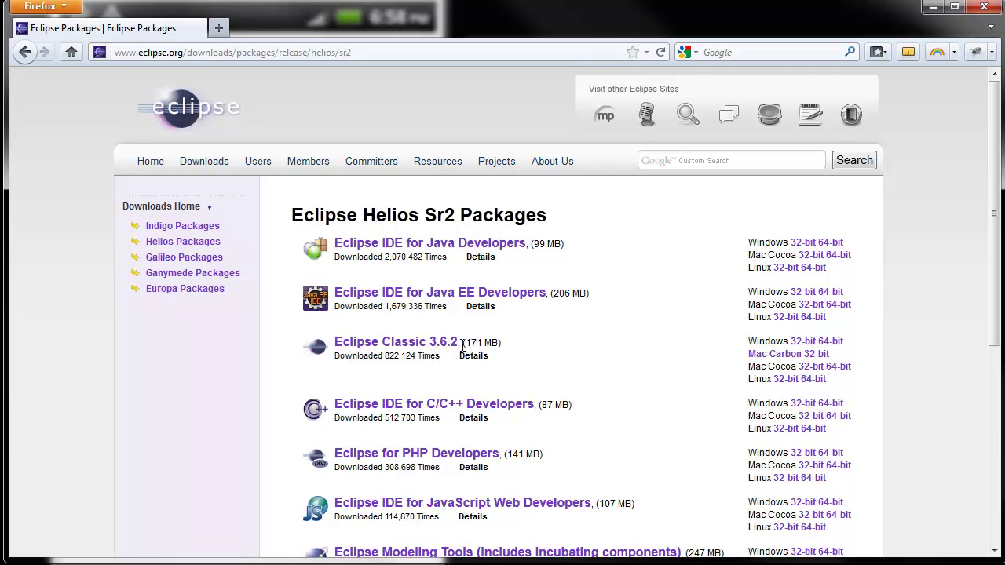
{"action": "left_click", "coordinate": [411, 344]}
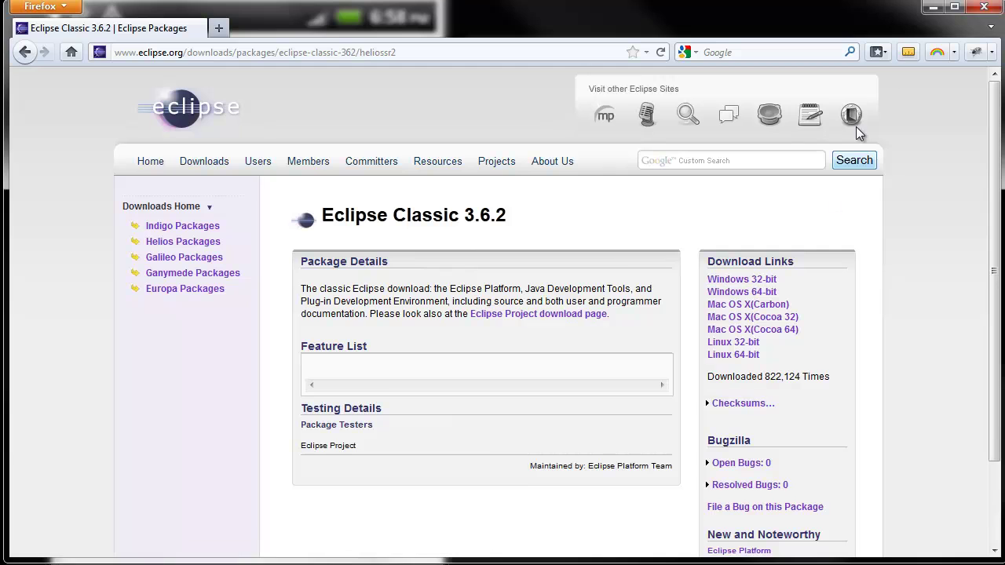
{"action": "left_click", "coordinate": [932, 9]}
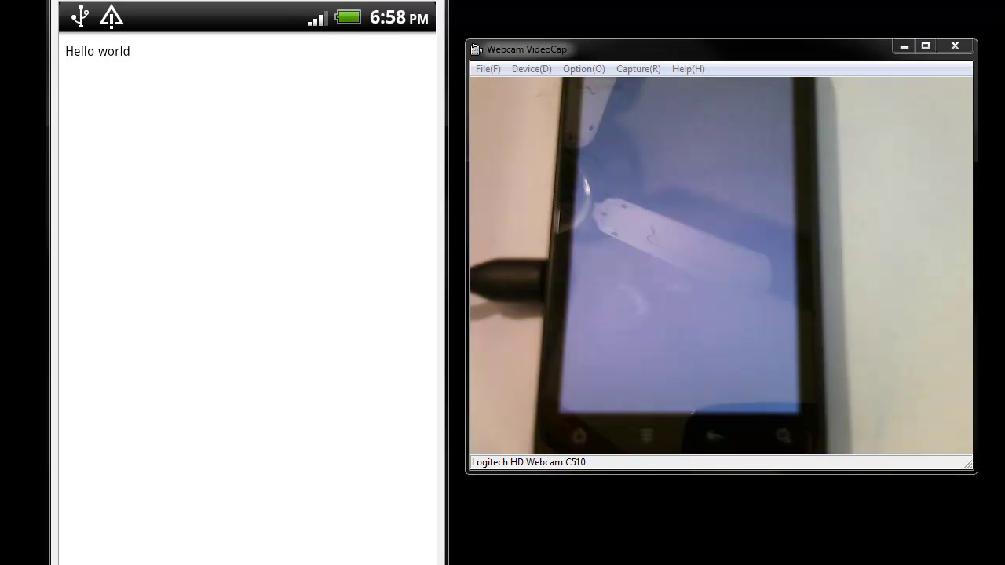
Open the Downloads folder and browse into the eclipse folder inside the extracted eclipse-SDK-3.6.2-win32 folder.
{"action": "left_click", "coordinate": [411, 563]}
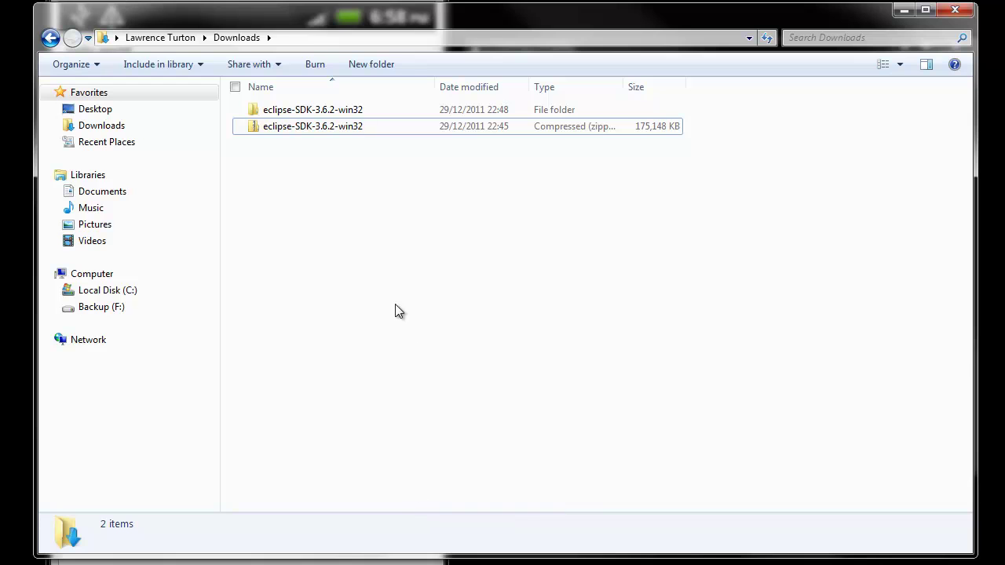
{"action": "left_click", "coordinate": [285, 110]}
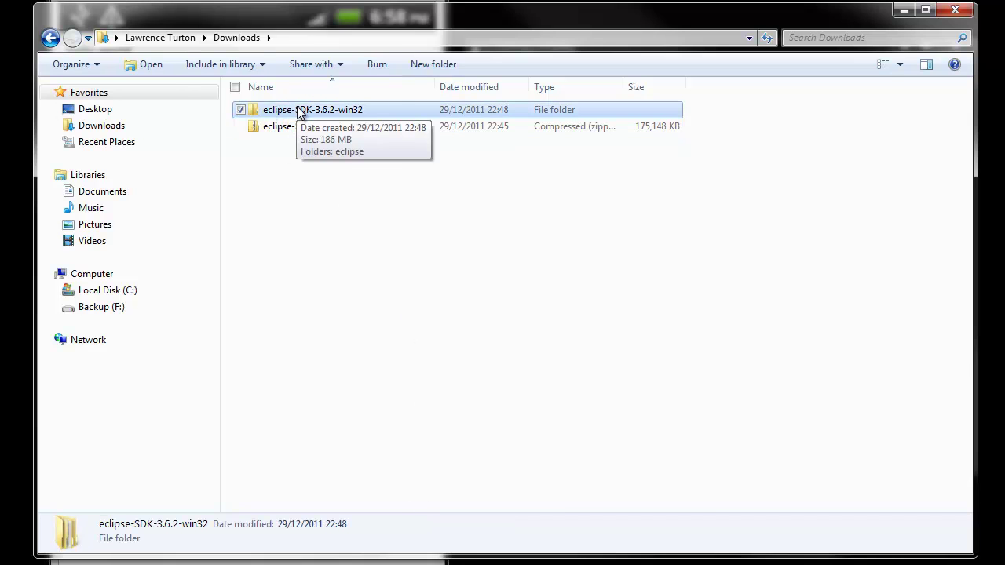
{"action": "left_click", "coordinate": [285, 127]}
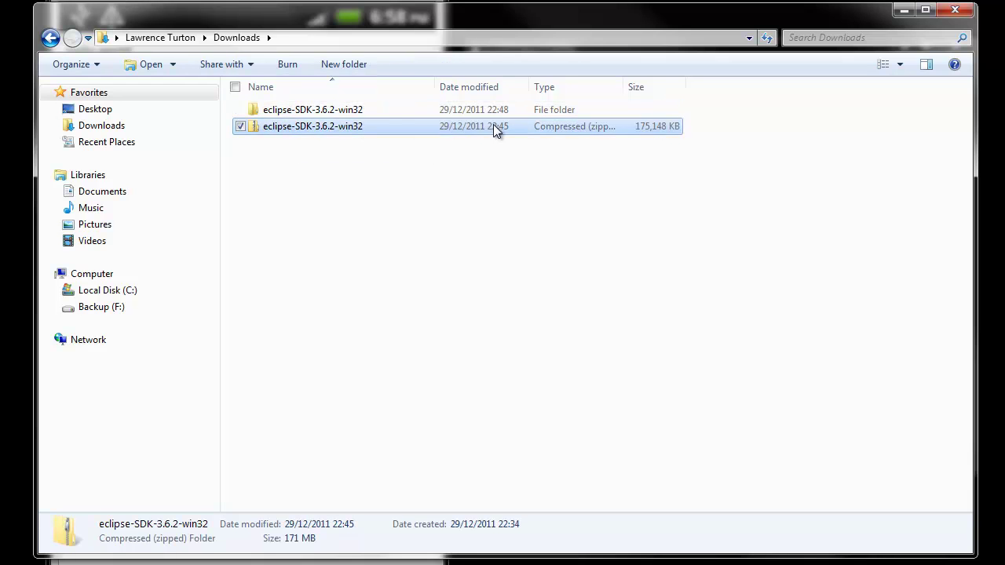
{"action": "left_click", "coordinate": [358, 111]}
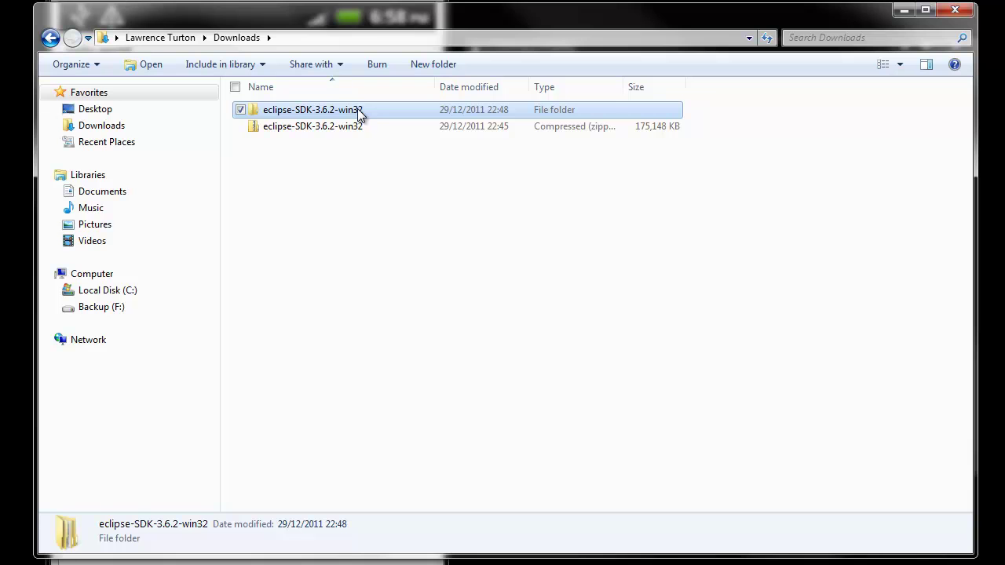
{"action": "double_click", "coordinate": [257, 110]}
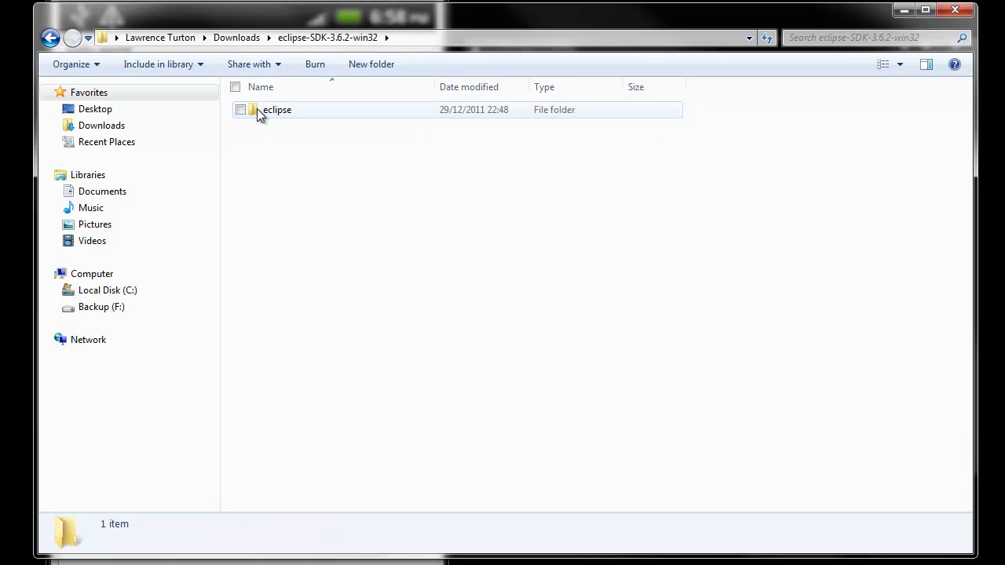
{"action": "double_click", "coordinate": [257, 110]}
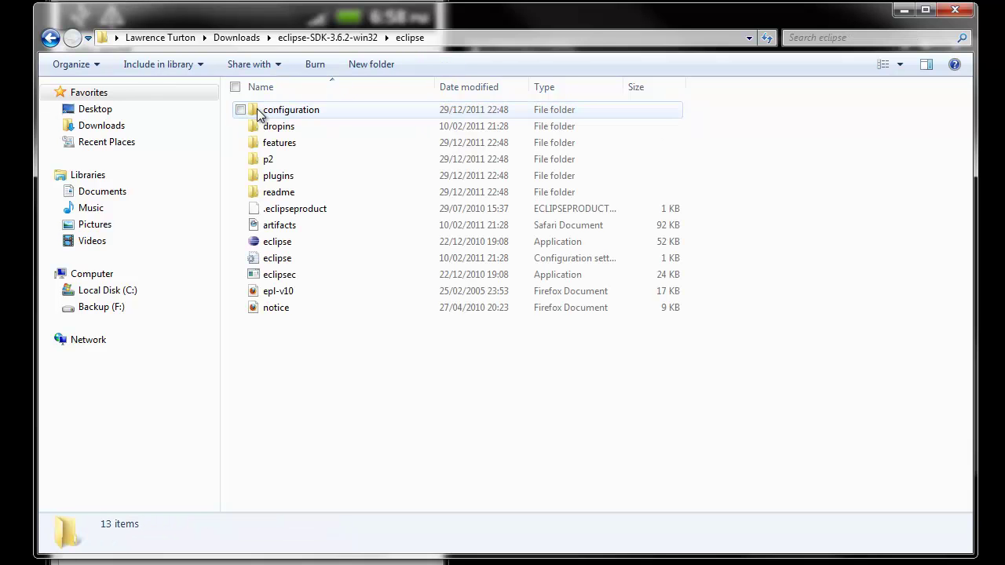
Run the eclipse application from the extracted folder with the suggested workspace and exit Eclipse again.
{"action": "left_click", "coordinate": [280, 244]}
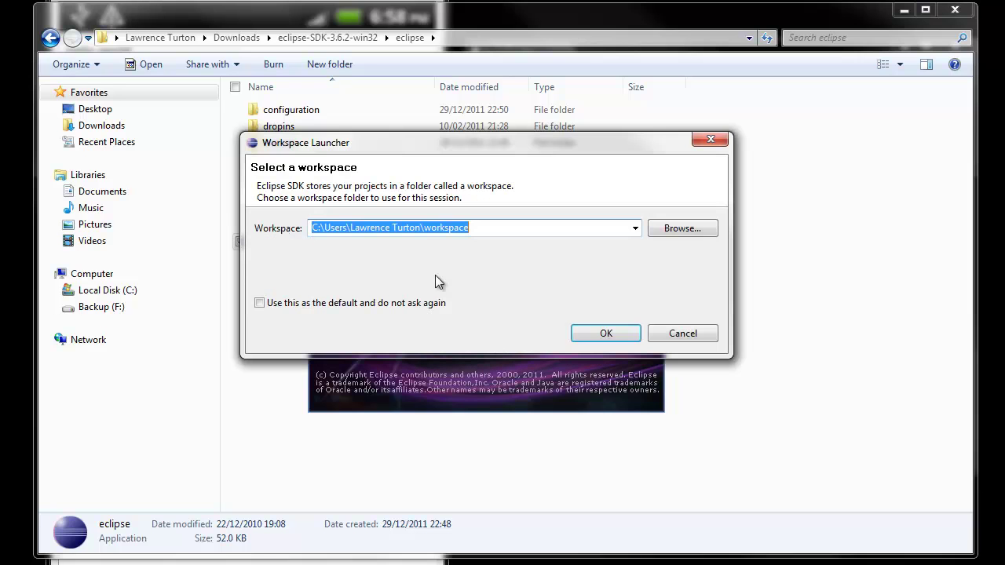
{"action": "left_click", "coordinate": [494, 229]}
{"action": "left_click_drag", "start_coordinate": [526, 228], "coordinate": [285, 232]}
{"action": "left_click", "coordinate": [605, 335]}
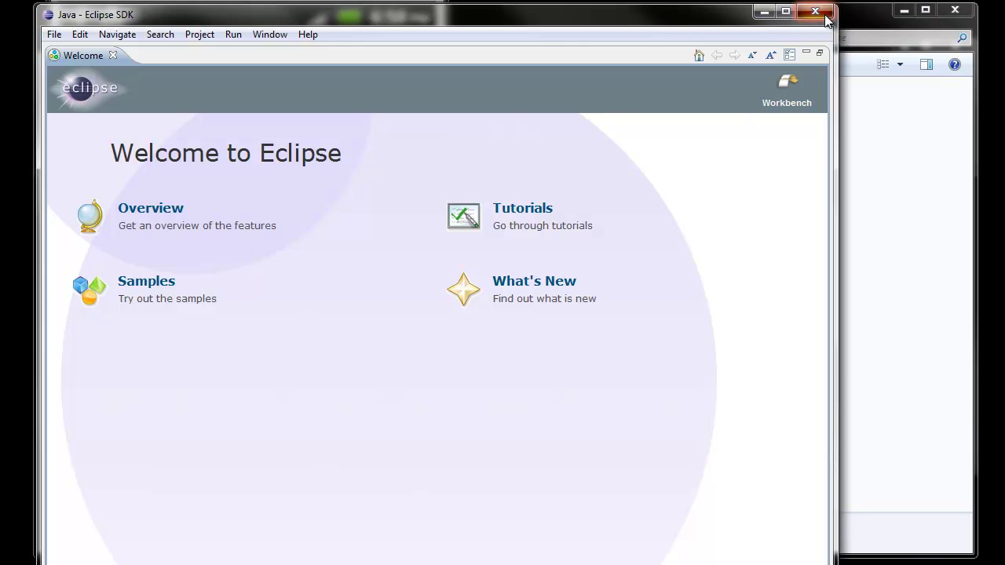
{"action": "left_click", "coordinate": [815, 12]}
{"action": "left_click", "coordinate": [518, 324]}
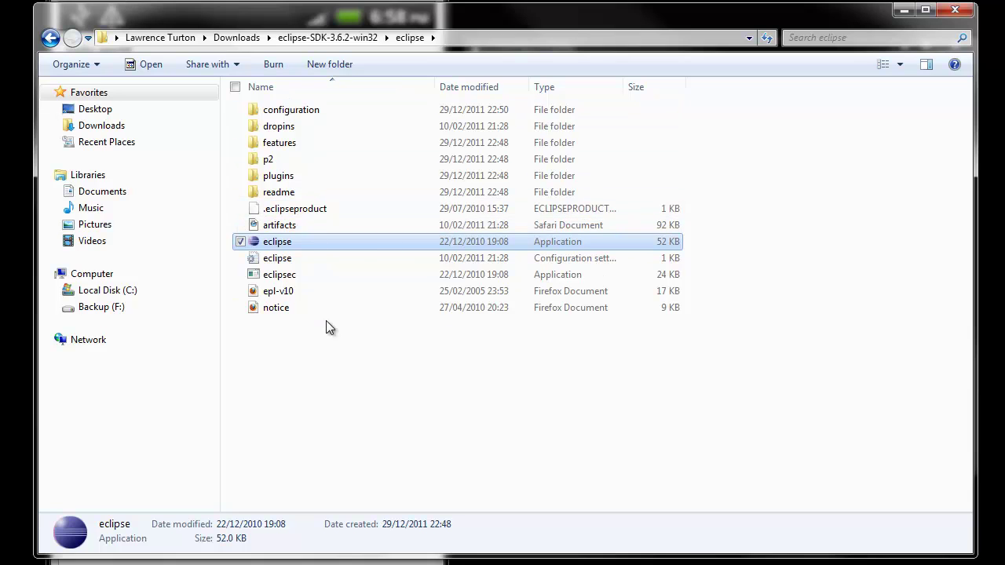
Move the eclipse folder from eclipse-SDK-3.6.2-win32 to C:\Program Files (x86), granting administrator permission.
{"action": "left_click", "coordinate": [317, 37]}
{"action": "right_click", "coordinate": [272, 111]}
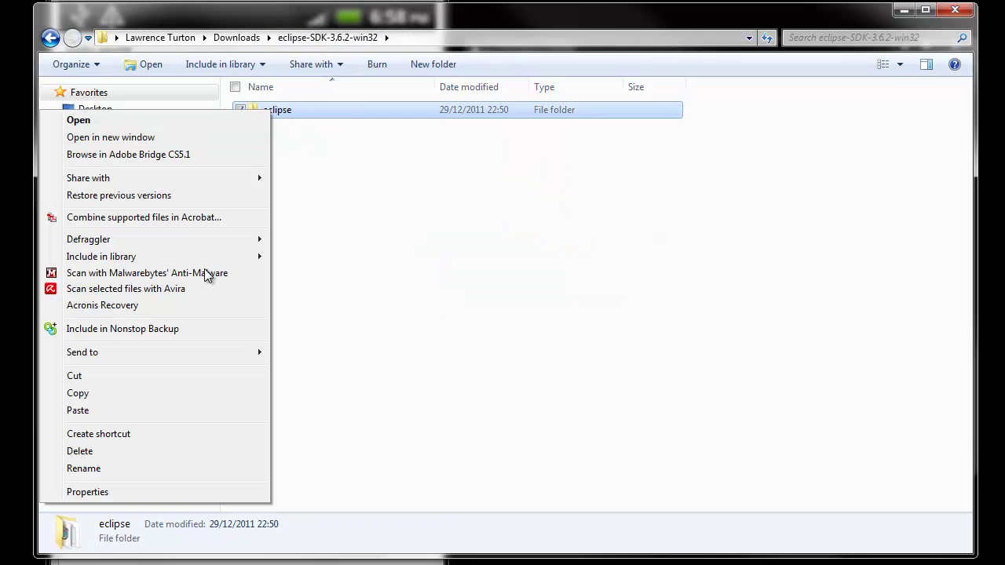
{"action": "left_click", "coordinate": [120, 380]}
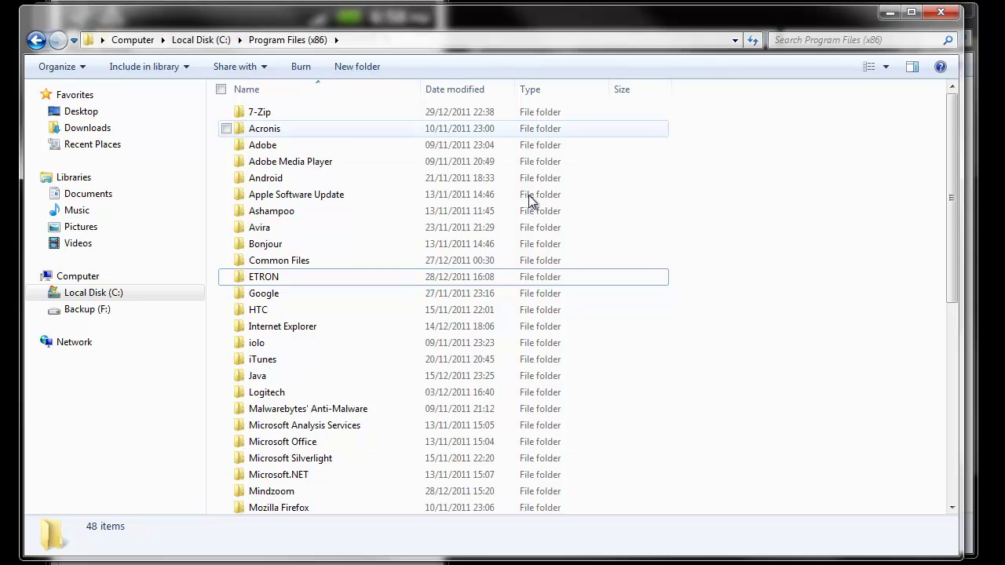
{"action": "right_click", "coordinate": [796, 277]}
{"action": "left_click", "coordinate": [705, 363]}
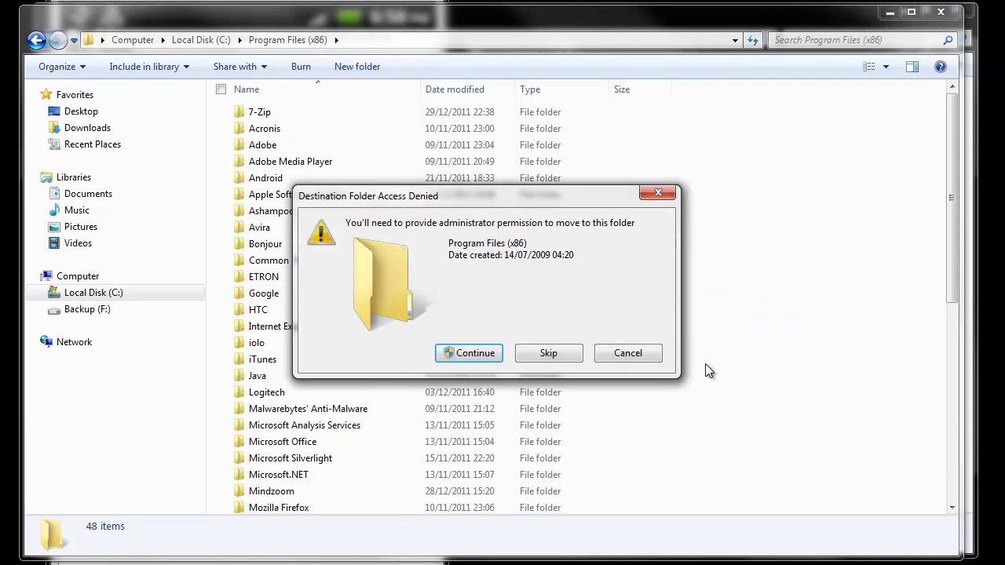
{"action": "left_click", "coordinate": [468, 353]}
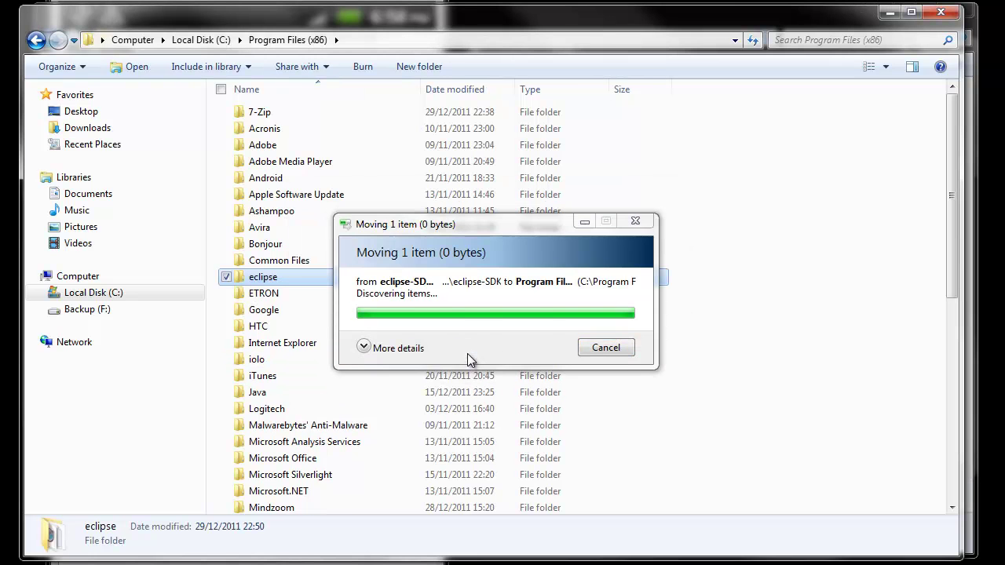
Create a desktop shortcut to the eclipse application in Program Files (x86)\eclipse and close both folder windows.
{"action": "double_click", "coordinate": [265, 277]}
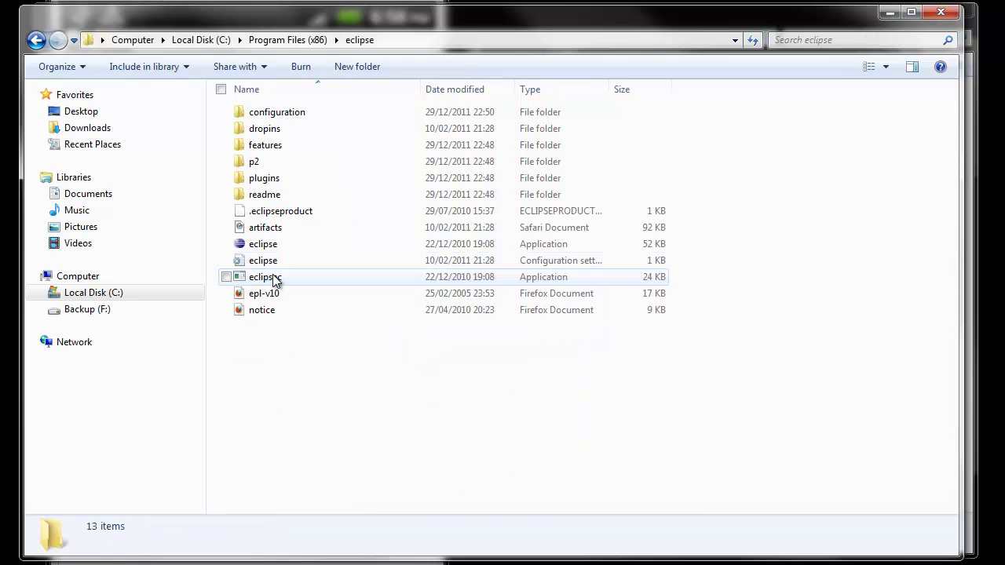
{"action": "right_click", "coordinate": [292, 249]}
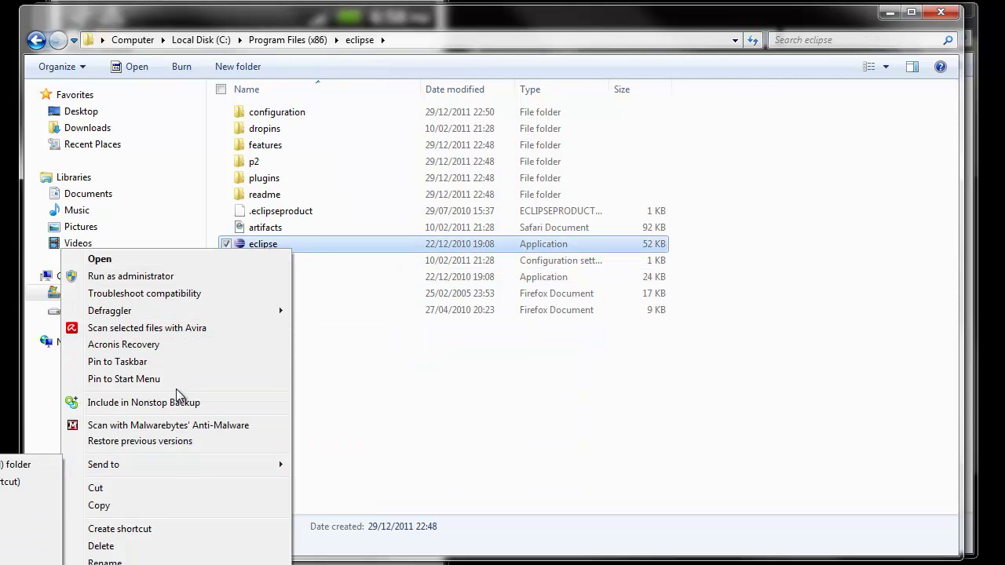
{"action": "mouse_move", "coordinate": [171, 467]}
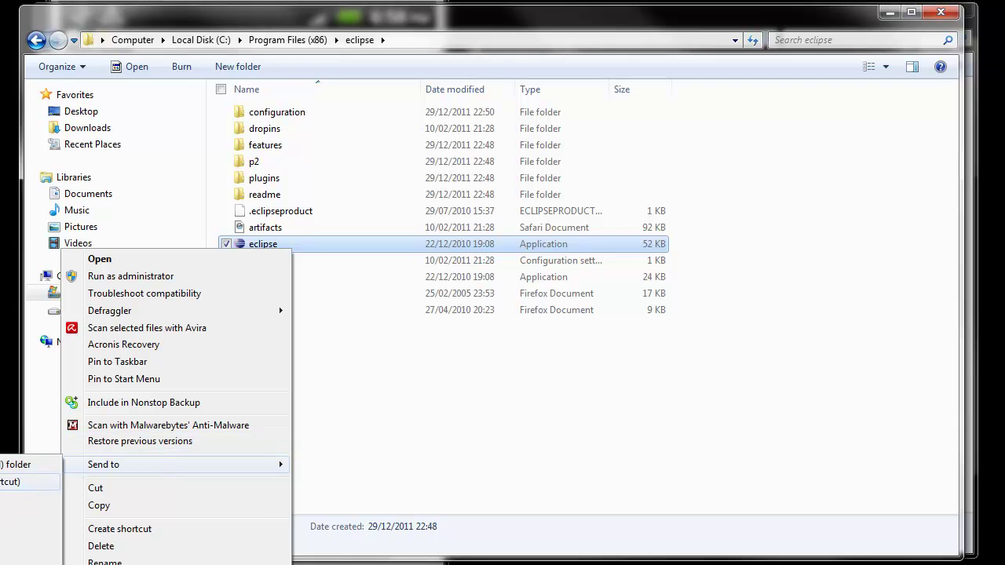
{"action": "left_click", "coordinate": [8, 480]}
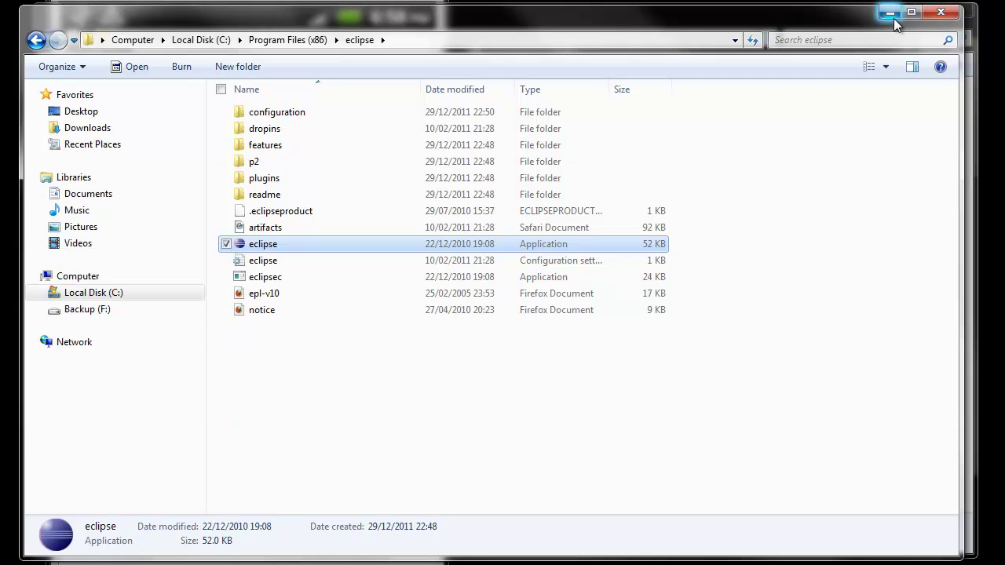
{"action": "left_click", "coordinate": [935, 20]}
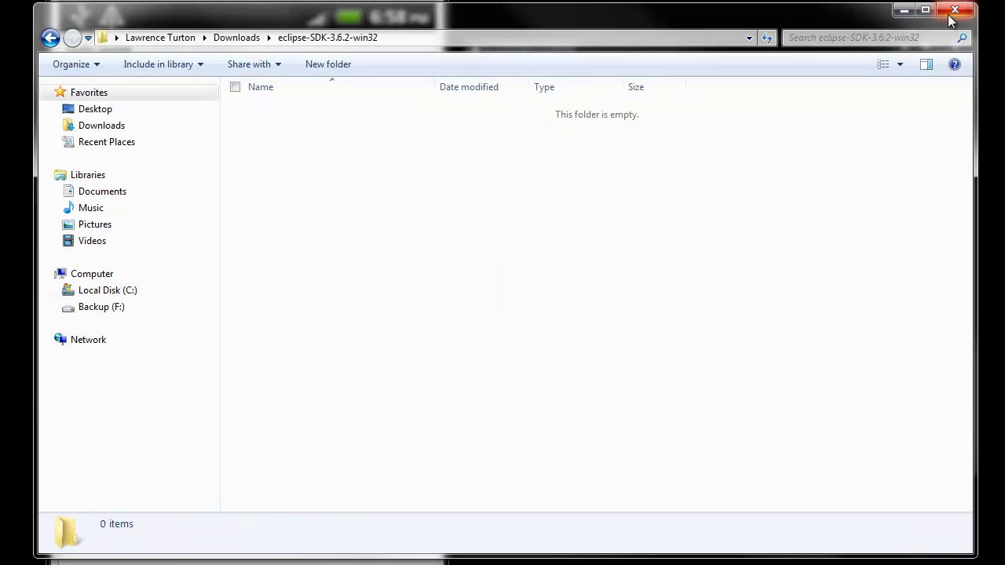
{"action": "left_click", "coordinate": [953, 11]}
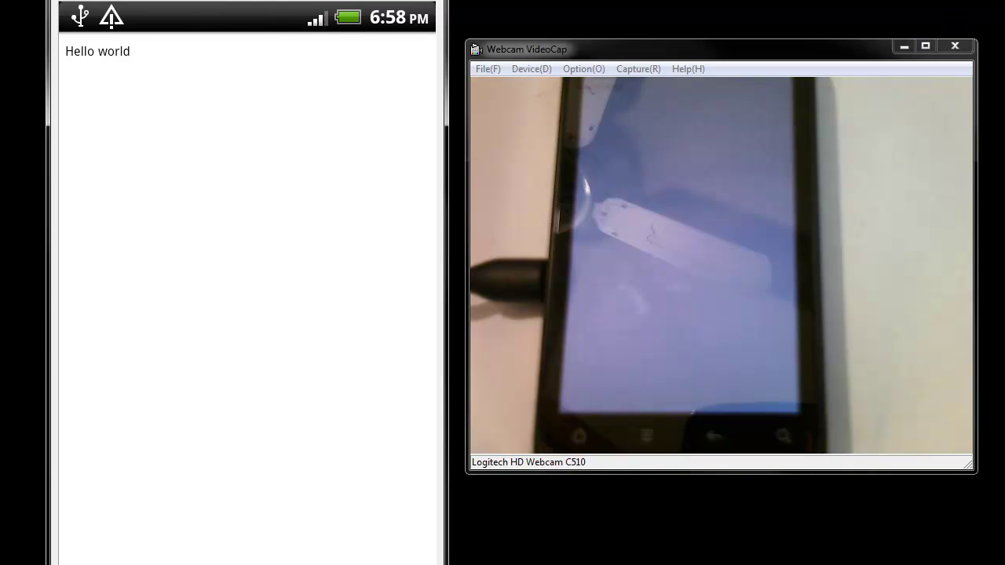
Minimize the webcam capture window and move the eclipse shortcut to the freed area of the desktop.
{"action": "left_click", "coordinate": [545, 514]}
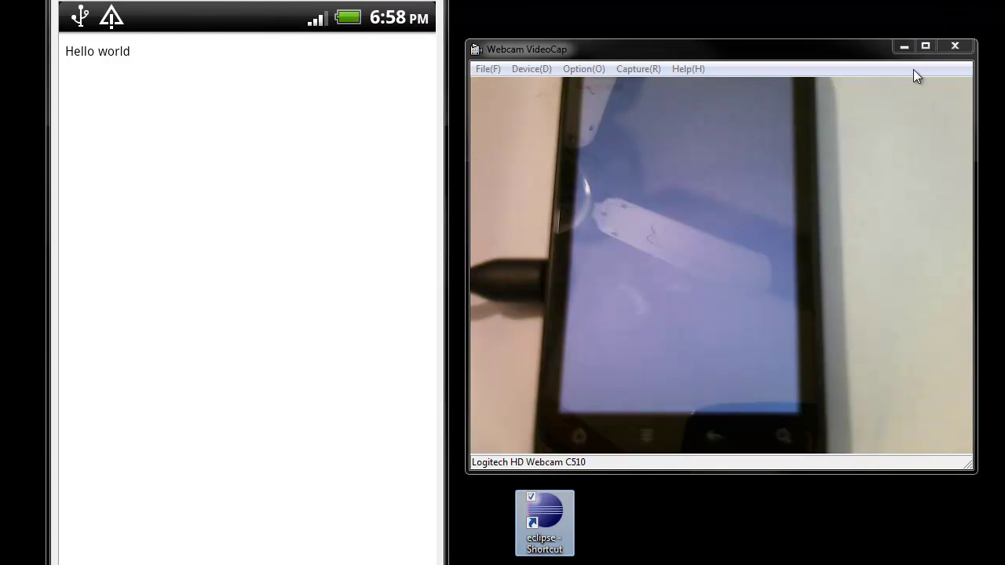
{"action": "left_click", "coordinate": [904, 47]}
{"action": "left_click_drag", "start_coordinate": [523, 519], "coordinate": [581, 273]}
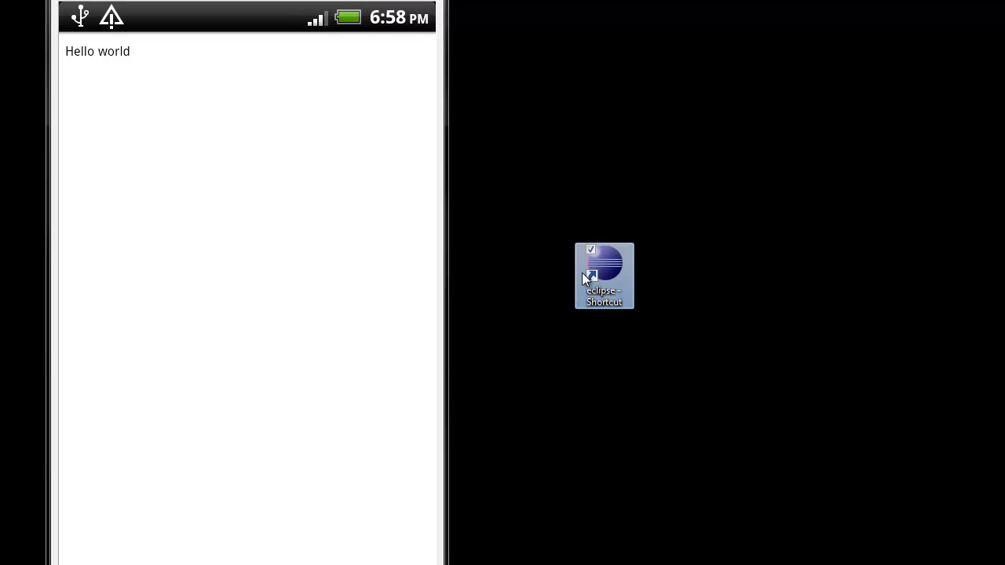
Launch Eclipse from its desktop shortcut and set the suggested workspace folder as the default without asking again.
{"action": "double_click", "coordinate": [610, 281]}
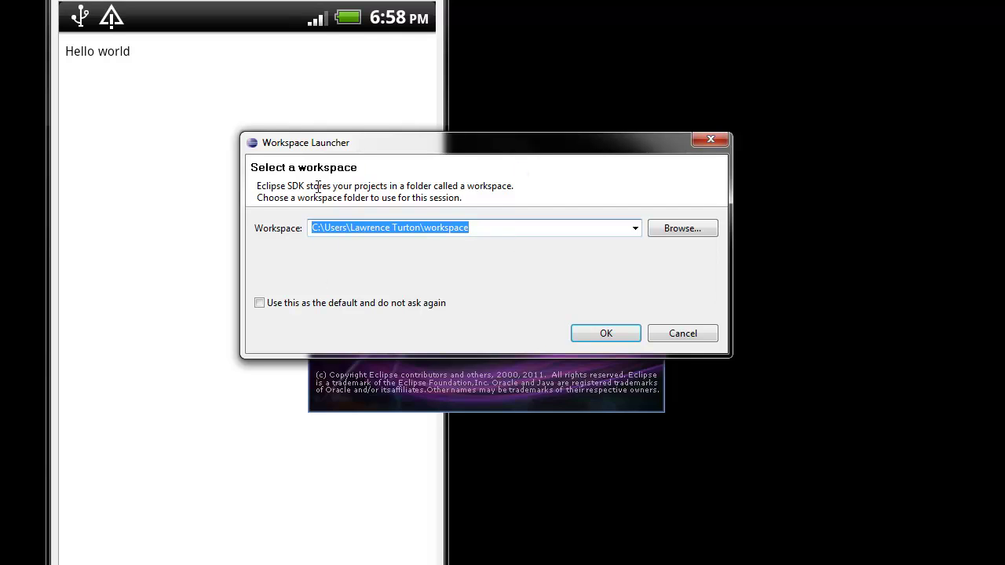
{"action": "left_click_drag", "start_coordinate": [489, 229], "coordinate": [258, 233]}
{"action": "left_click", "coordinate": [270, 305]}
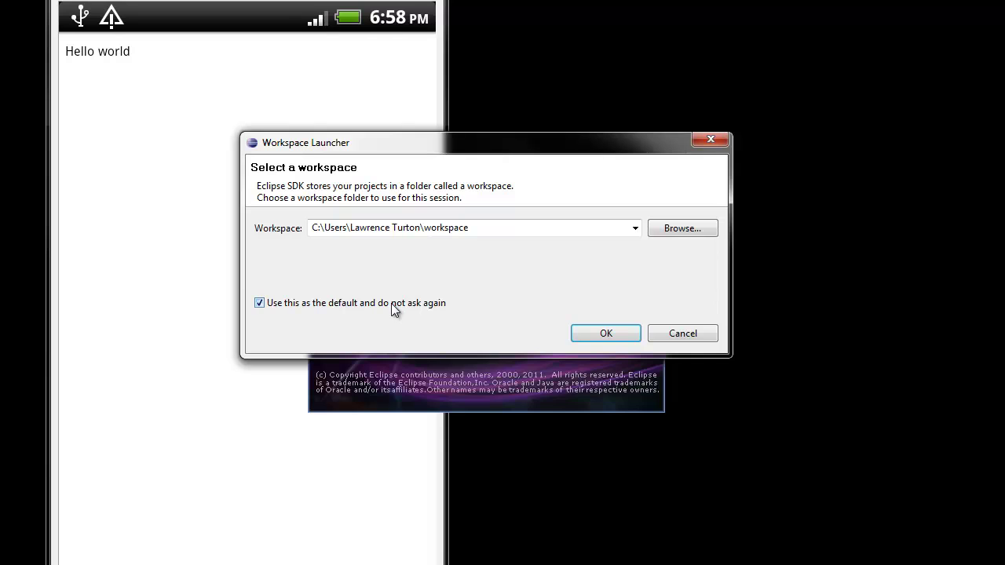
{"action": "left_click", "coordinate": [606, 336]}
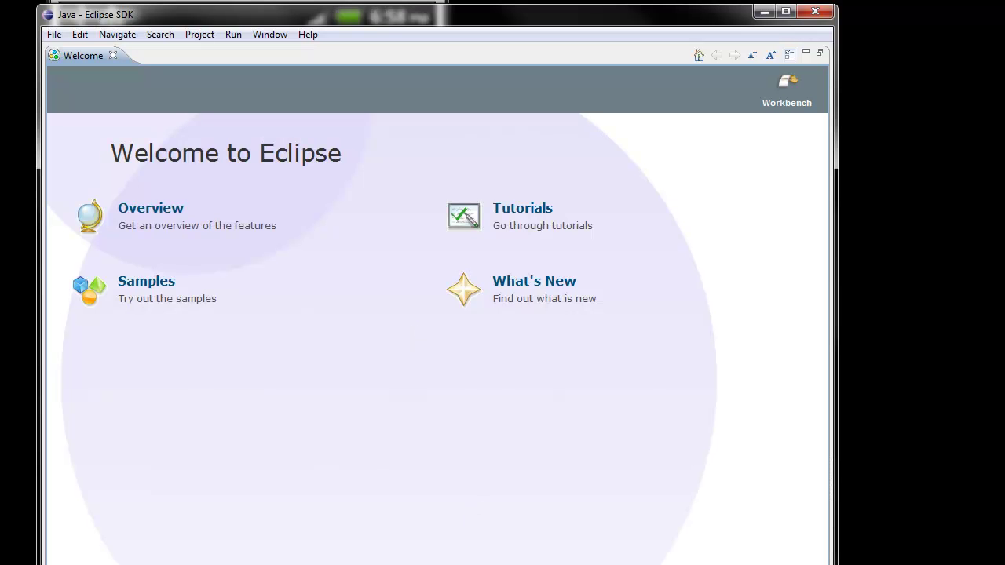
Resize the Eclipse window so that it fits fully on screen and fills the visible area.
{"action": "left_click_drag", "start_coordinate": [386, 563], "coordinate": [386, 550]}
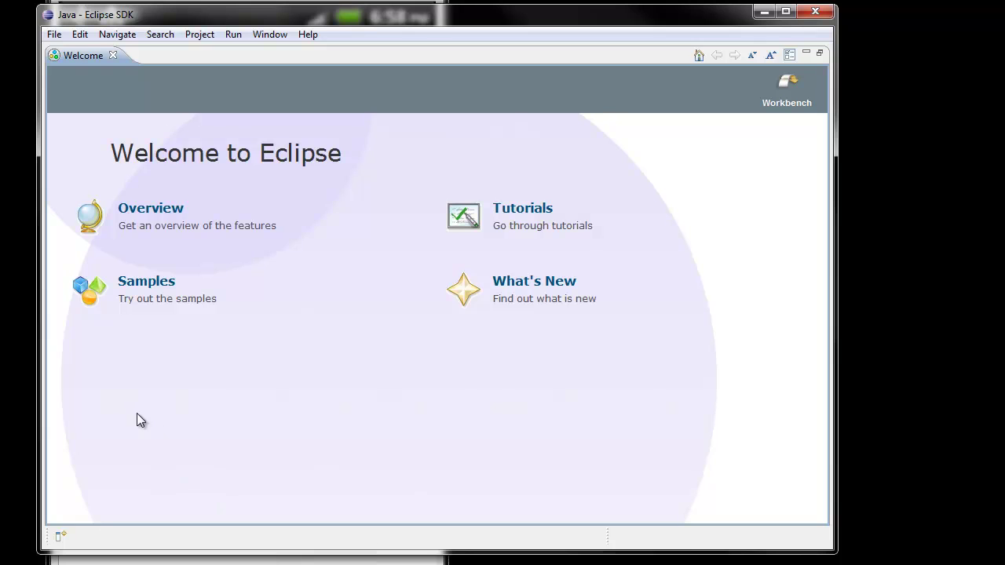
{"action": "left_click_drag", "start_coordinate": [39, 401], "coordinate": [7, 401]}
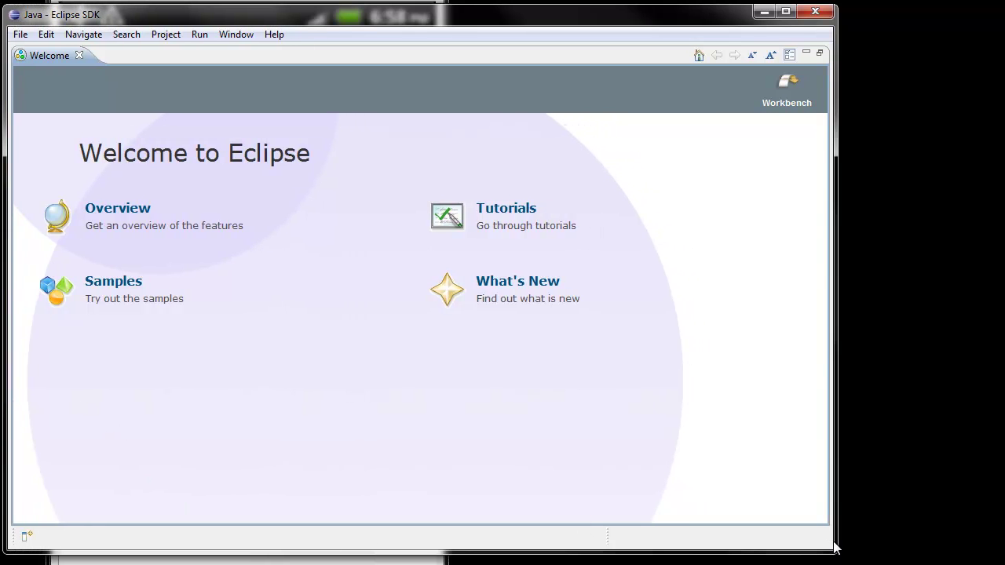
{"action": "left_click_drag", "start_coordinate": [836, 554], "coordinate": [995, 557]}
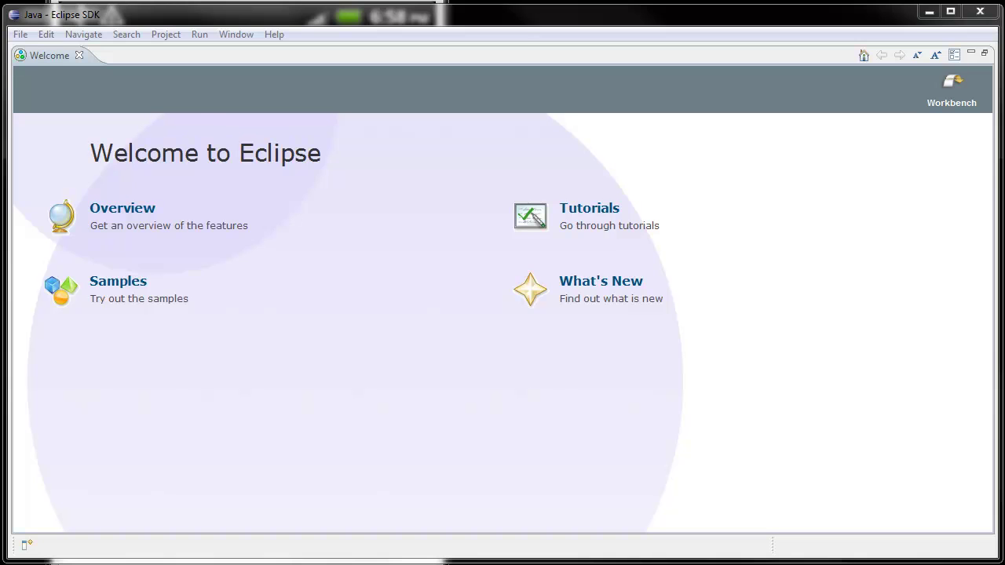
Switch to Firefox and open the ADT 16.0.1 plugin page from the SDK section of the Android Developers site.
{"action": "key", "text": "alt+Tab"}
{"action": "left_click", "coordinate": [146, 157]}
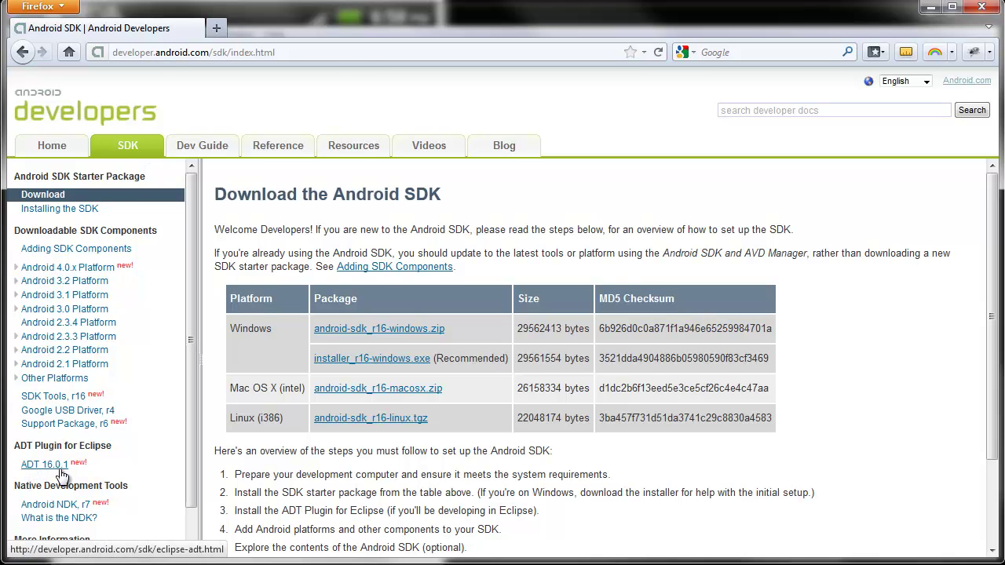
{"action": "left_click", "coordinate": [36, 470]}
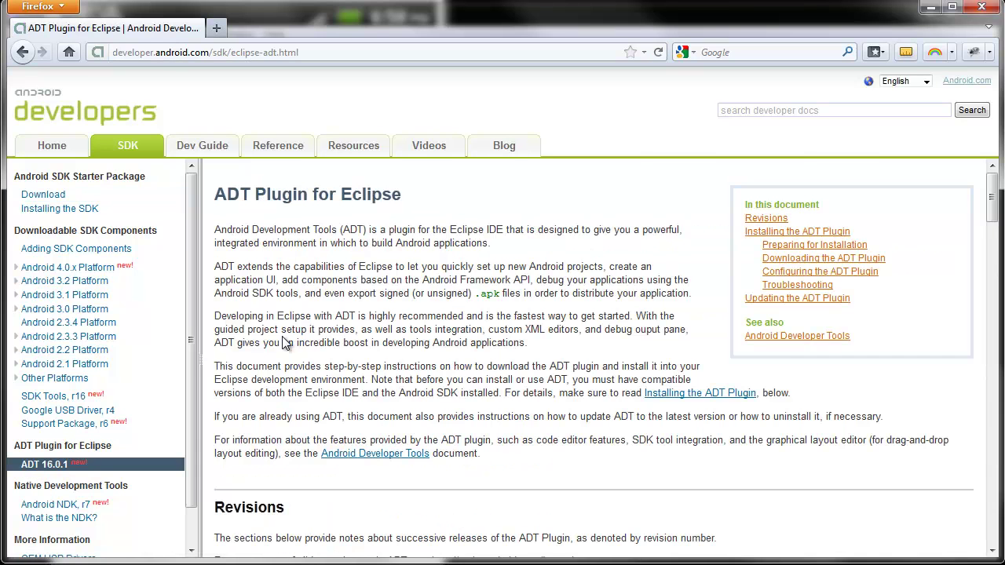
Find the "Downloading the ADT Plugin" section on the page and highlight its heading.
{"action": "scroll", "coordinate": [285, 343], "scroll_direction": "down", "scroll_amount": 3}
{"action": "scroll", "coordinate": [284, 344], "scroll_direction": "down", "scroll_amount": 8}
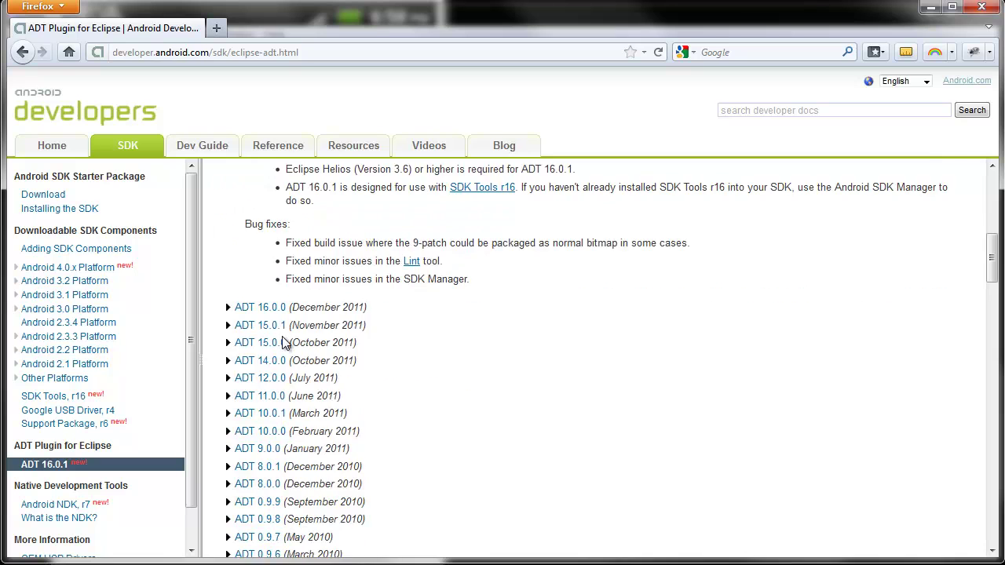
{"action": "scroll", "coordinate": [285, 343], "scroll_direction": "down", "scroll_amount": 6}
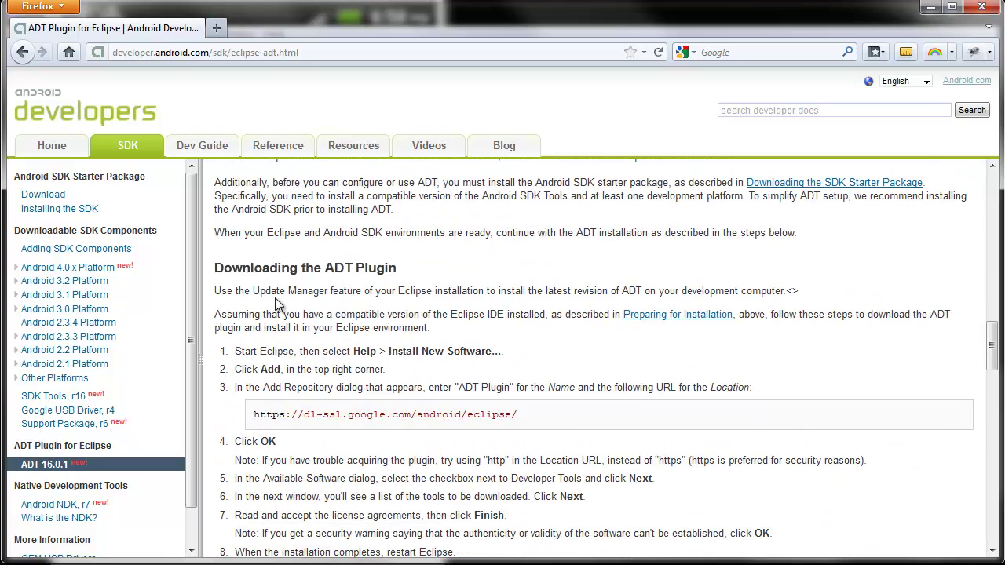
{"action": "left_click_drag", "start_coordinate": [217, 268], "coordinate": [414, 272]}
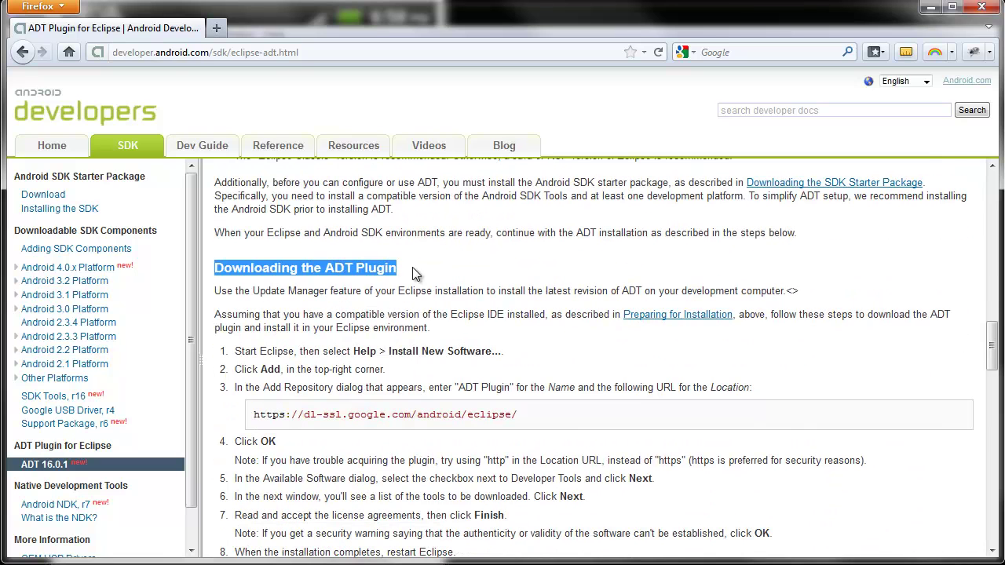
Switch to Eclipse and start adding a new software installation repository named "ADT Plugin".
{"action": "left_click", "coordinate": [313, 268]}
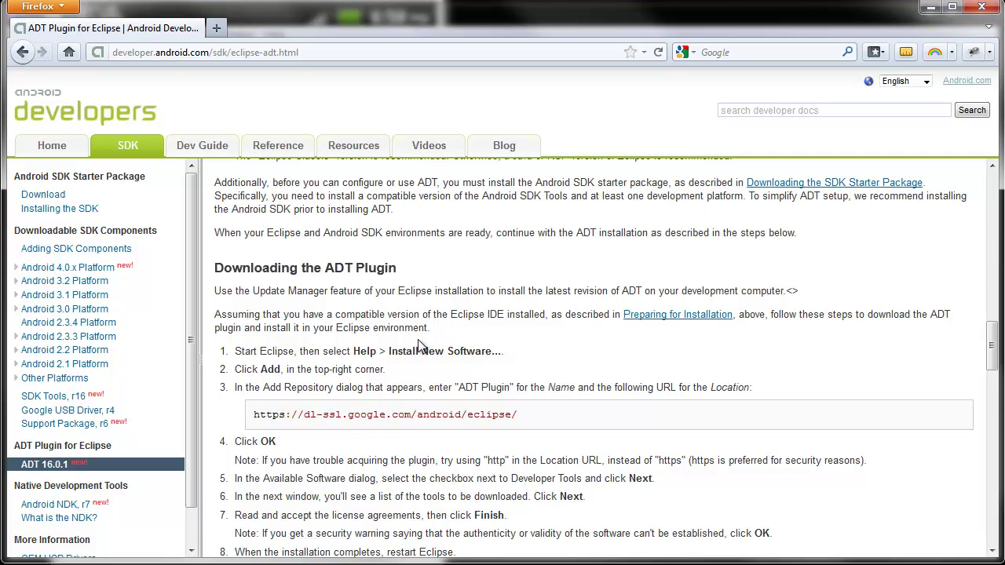
{"action": "left_click", "coordinate": [930, 7]}
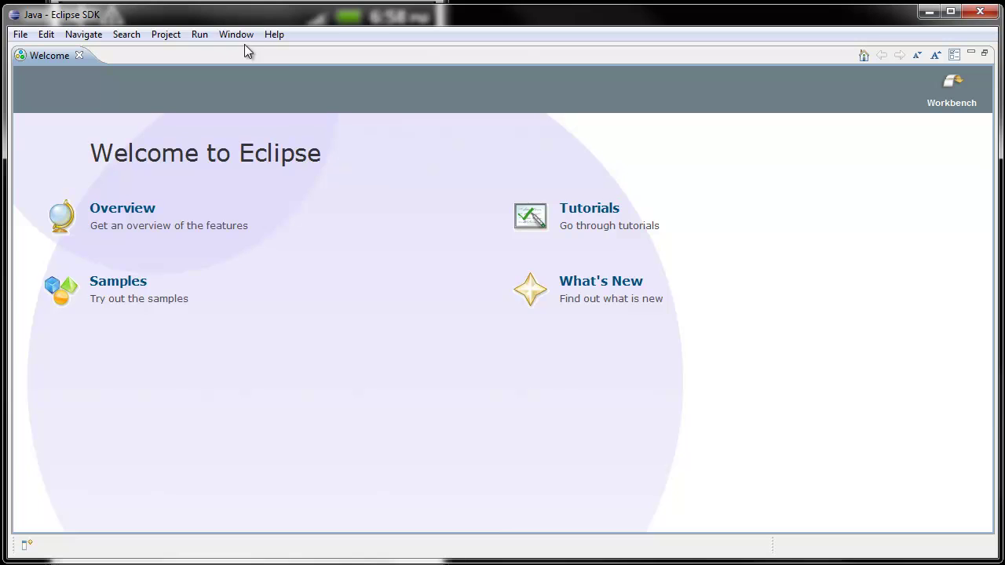
{"action": "left_click", "coordinate": [271, 35]}
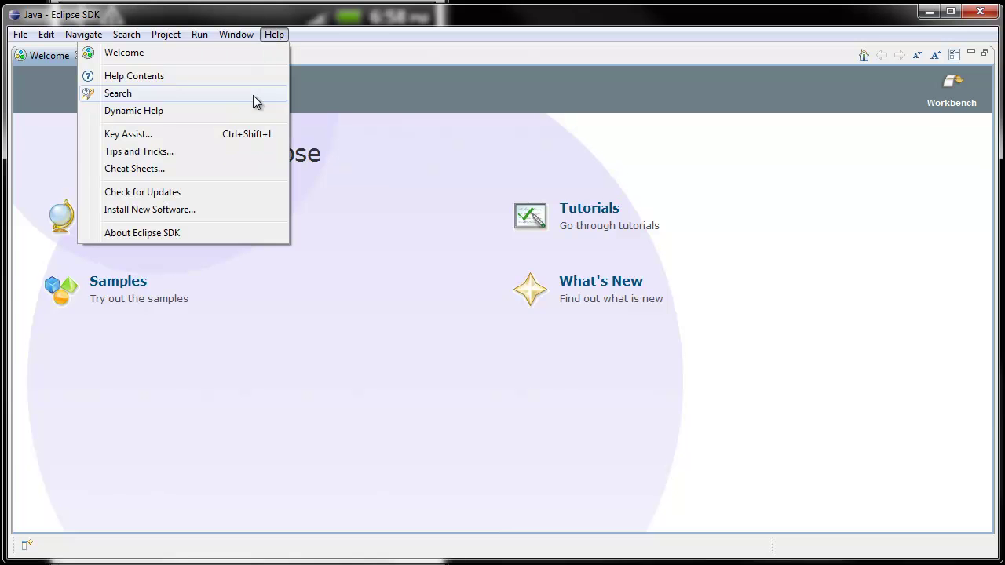
{"action": "left_click", "coordinate": [210, 212]}
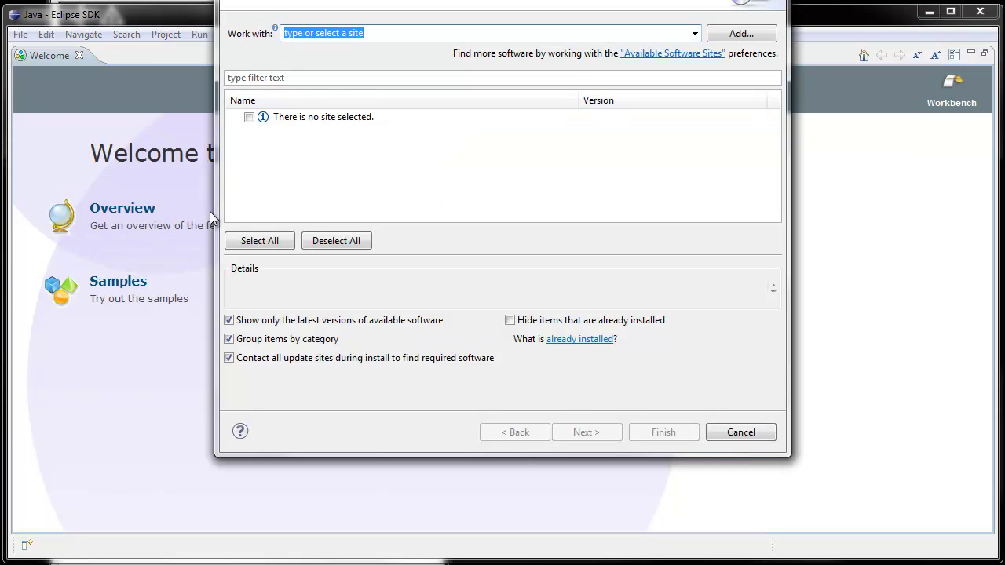
{"action": "left_click", "coordinate": [739, 36]}
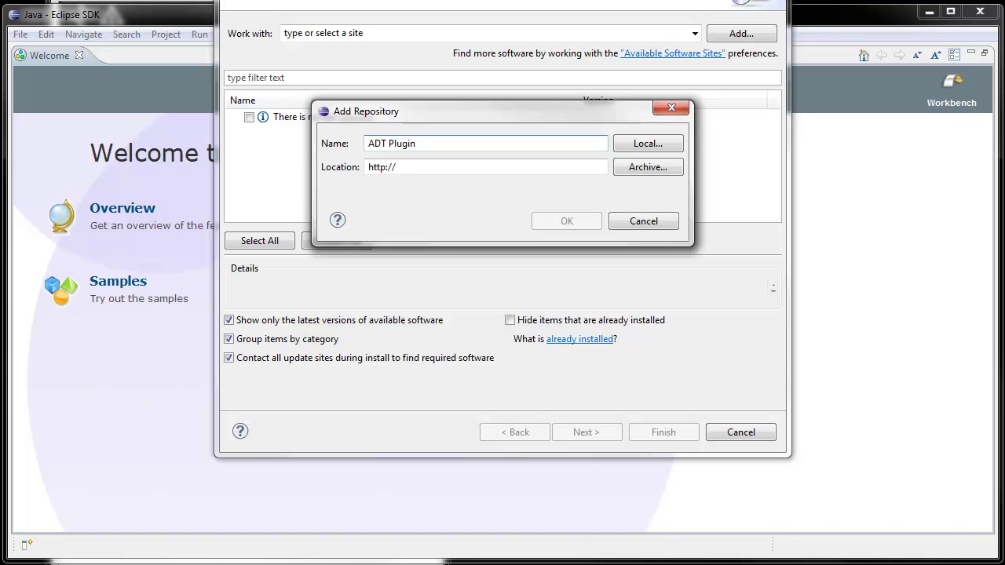
{"action": "key", "text": "alt+Tab"}
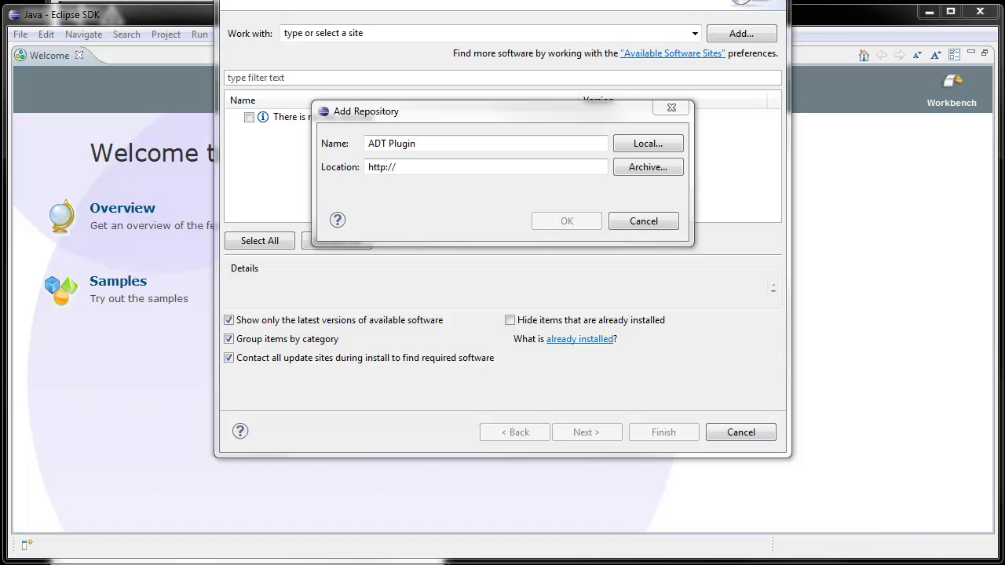
{"action": "key", "text": "alt+Tab"}
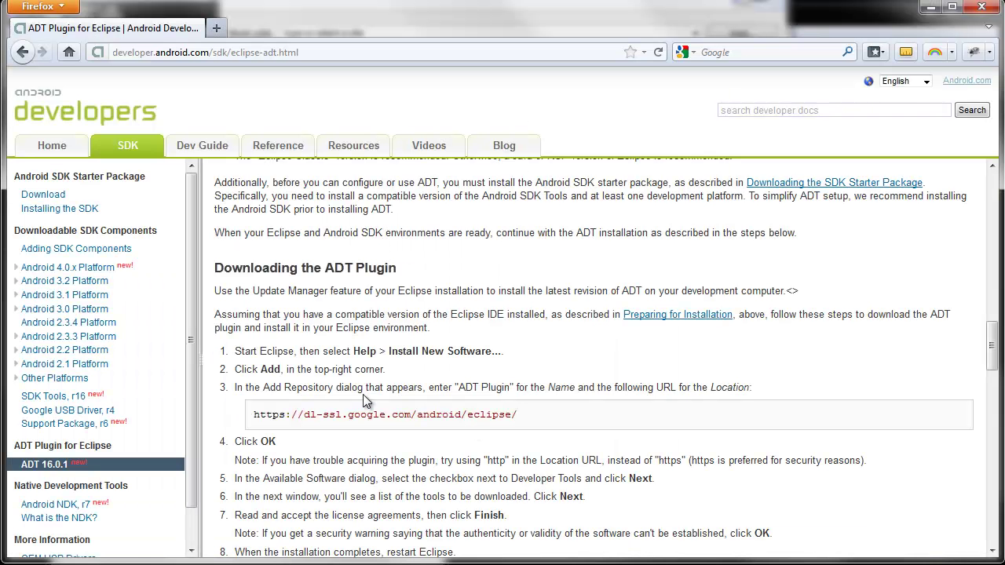
{"action": "left_click_drag", "start_coordinate": [255, 414], "coordinate": [521, 415]}
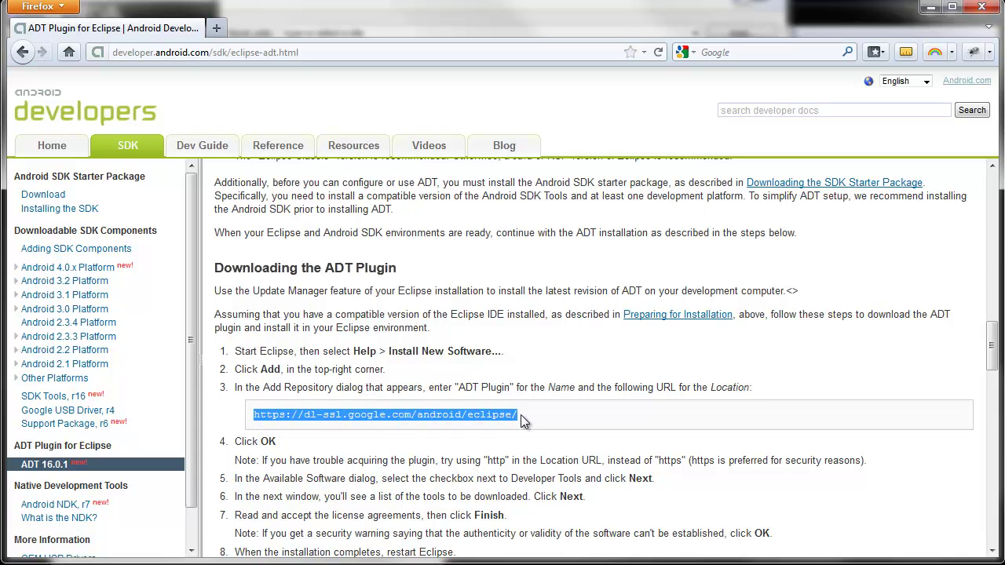
{"action": "right_click", "coordinate": [492, 418]}
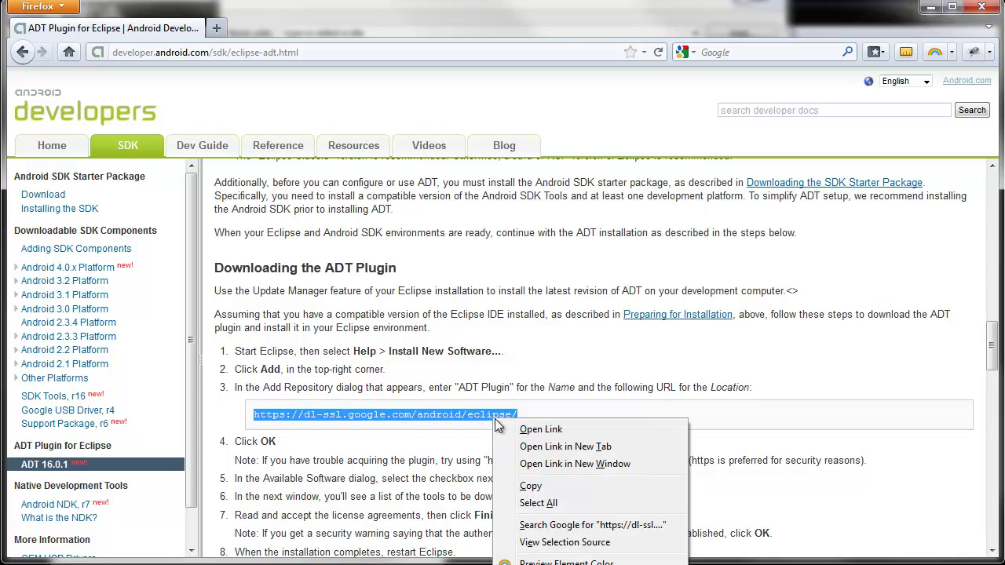
{"action": "left_click", "coordinate": [550, 487]}
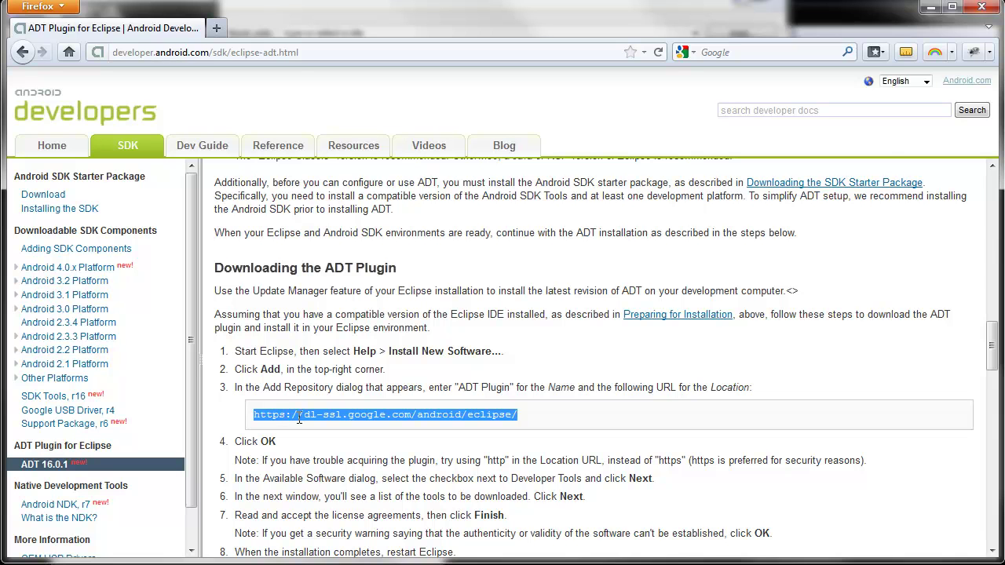
{"action": "left_click", "coordinate": [931, 7]}
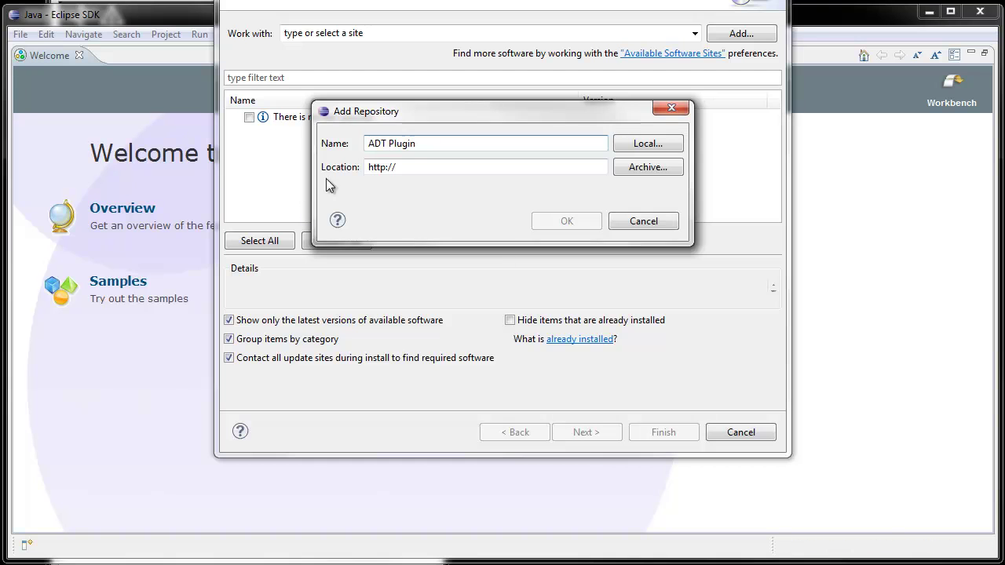
{"action": "left_click_drag", "start_coordinate": [417, 165], "coordinate": [347, 165]}
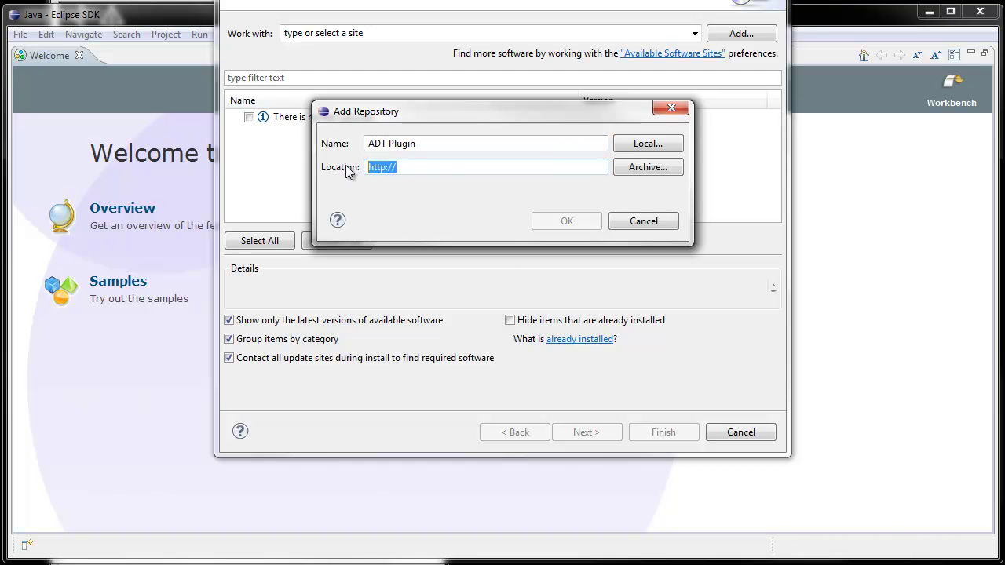
{"action": "key", "text": "ctrl+v"}
{"action": "left_click", "coordinate": [569, 224]}
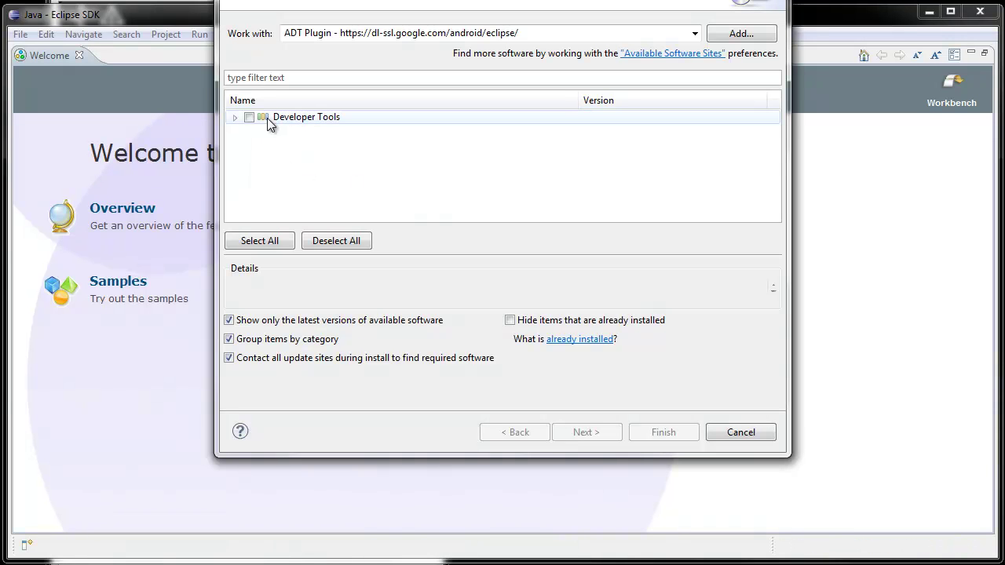
Select the whole Developer Tools group for installation and proceed past the install details to the license review.
{"action": "left_click_drag", "start_coordinate": [272, 0], "coordinate": [281, 25]}
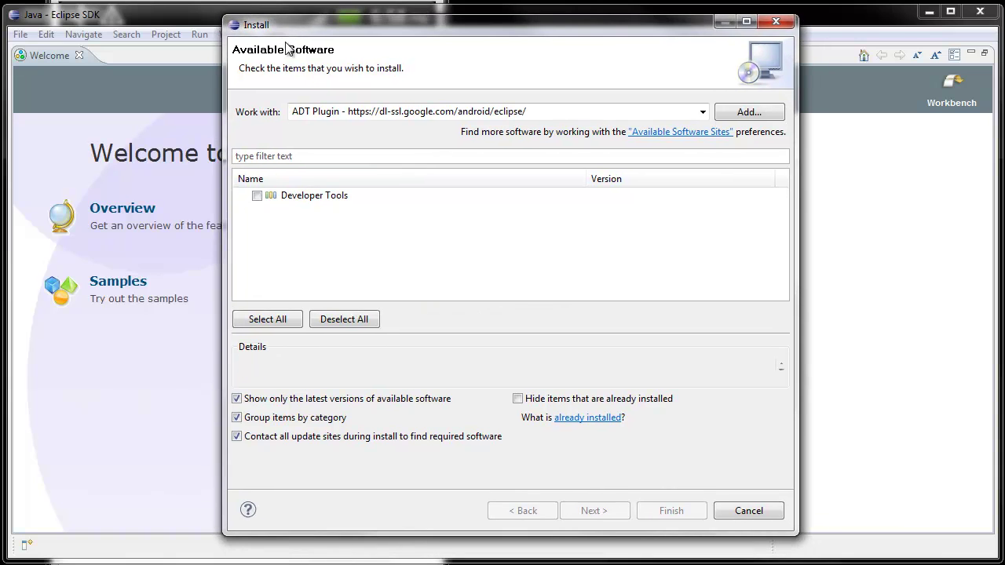
{"action": "left_click", "coordinate": [257, 196]}
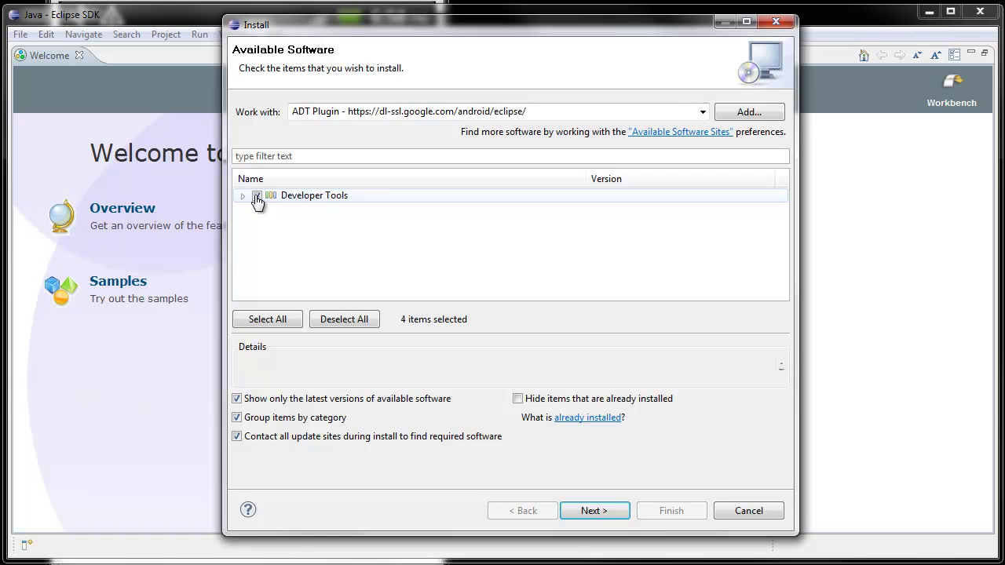
{"action": "left_click", "coordinate": [595, 511]}
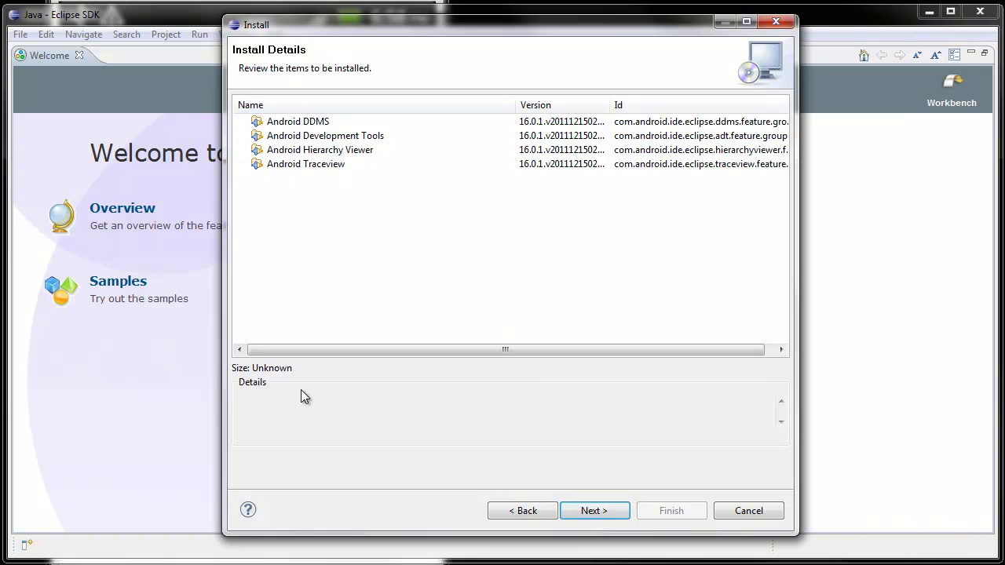
{"action": "left_click", "coordinate": [596, 512]}
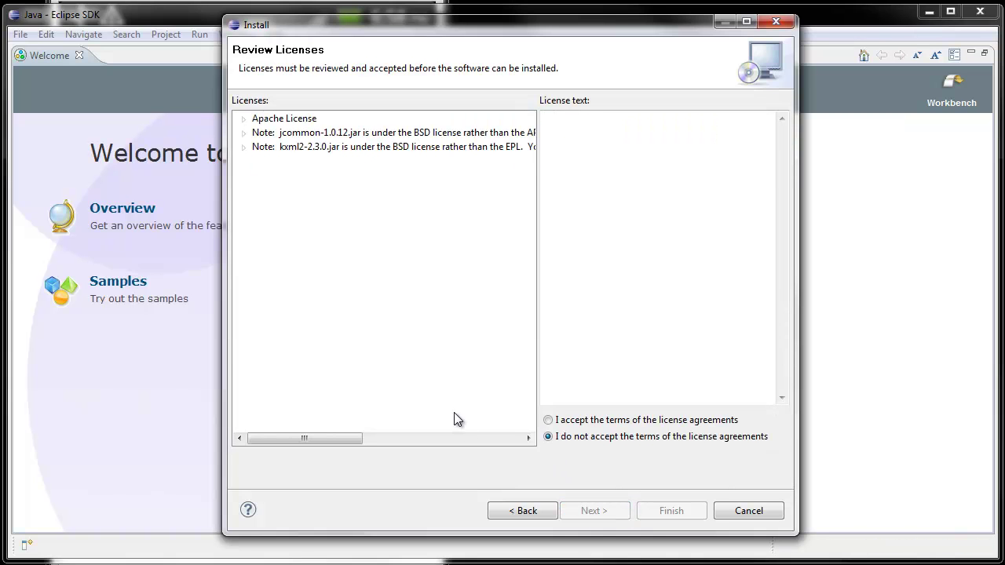
Accept the license agreements, install the Developer Tools including their unsigned content, and restart Eclipse.
{"action": "left_click", "coordinate": [566, 420]}
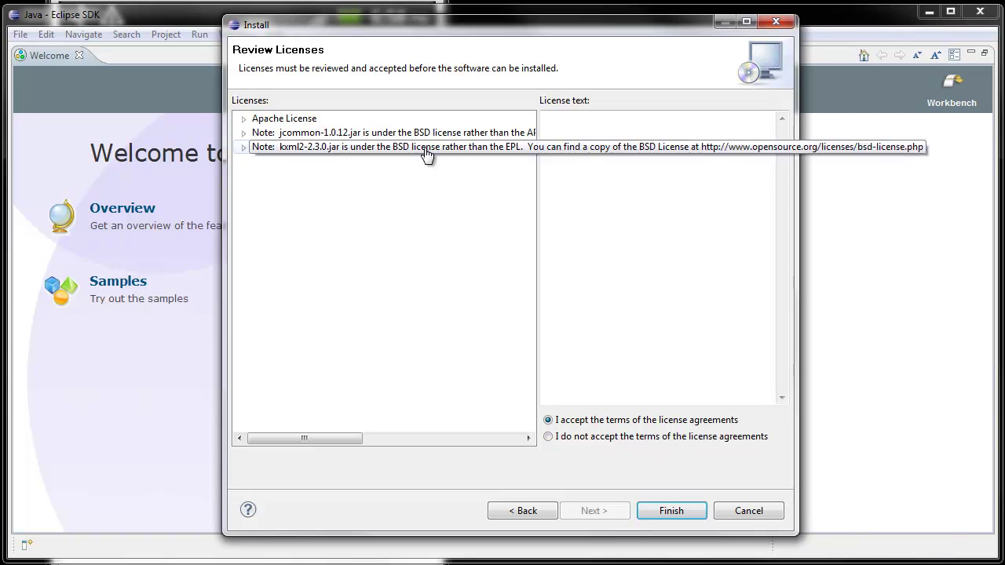
{"action": "left_click", "coordinate": [599, 146]}
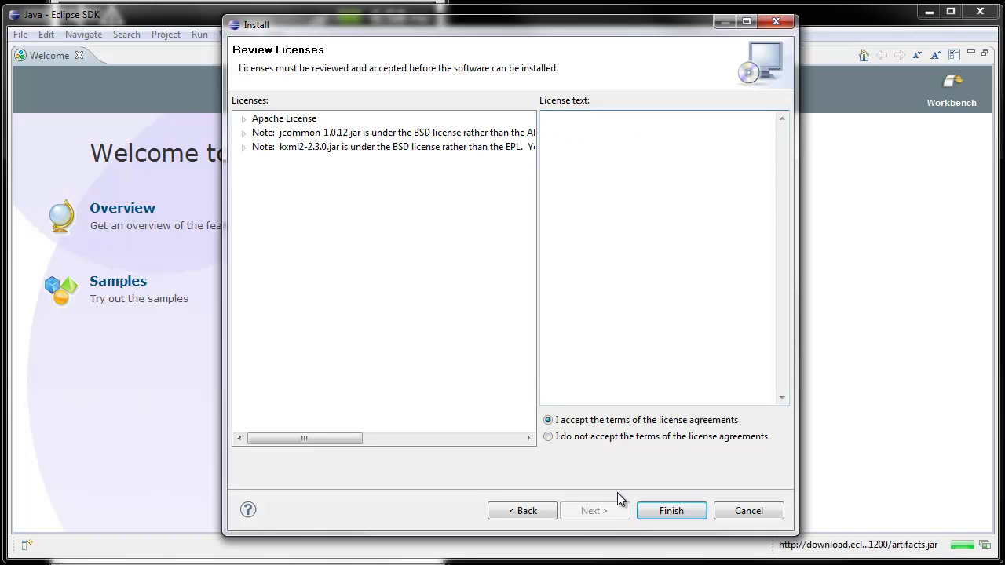
{"action": "left_click", "coordinate": [664, 511]}
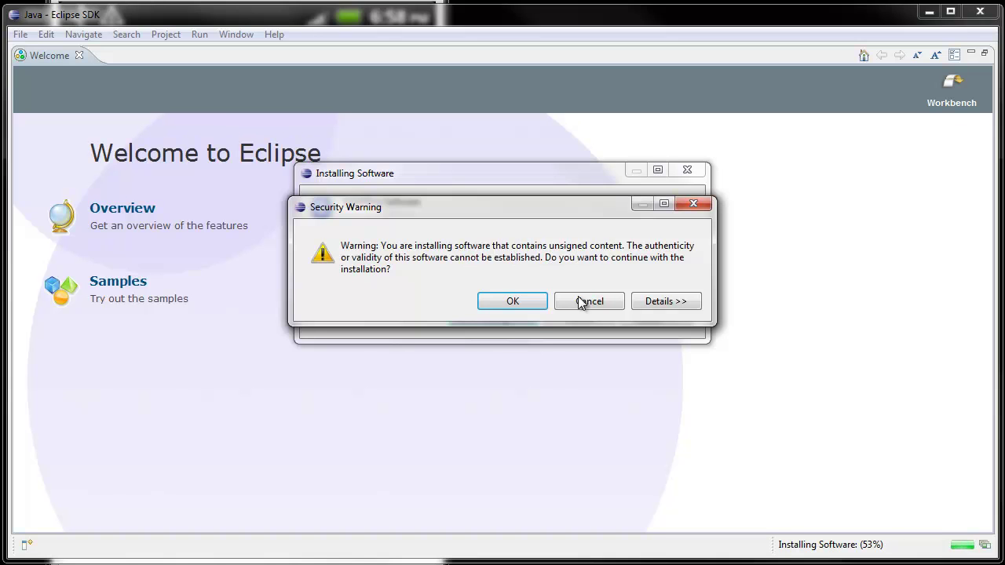
{"action": "left_click", "coordinate": [517, 301]}
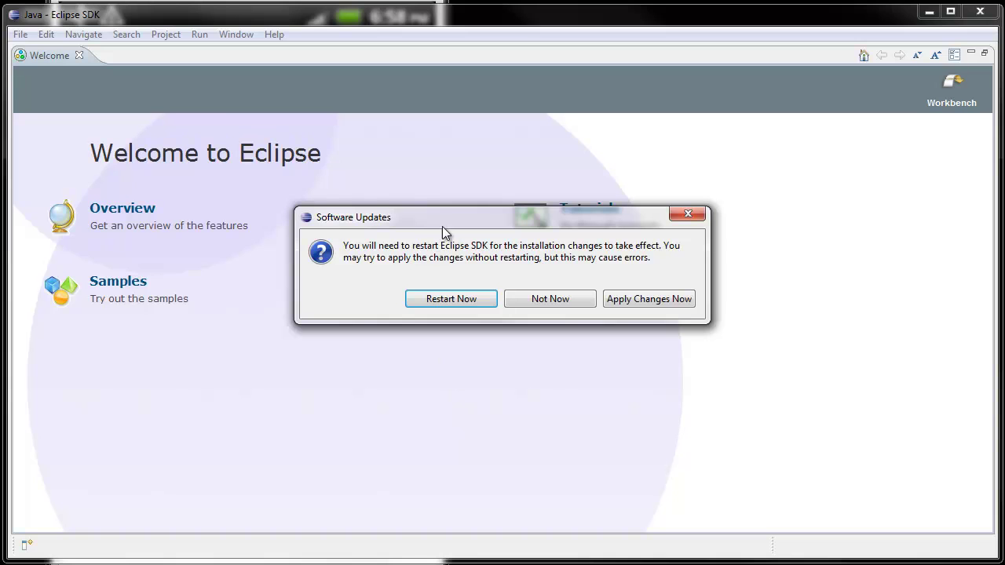
{"action": "left_click", "coordinate": [440, 304]}
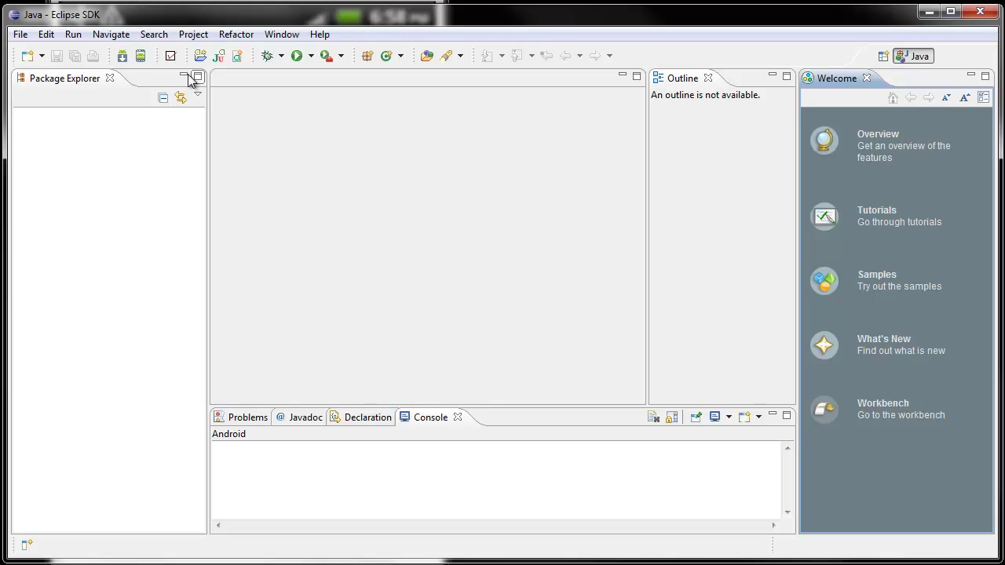
Open the Android SDK Manager from Eclipse, look through the package list and close it.
{"action": "left_click", "coordinate": [123, 58]}
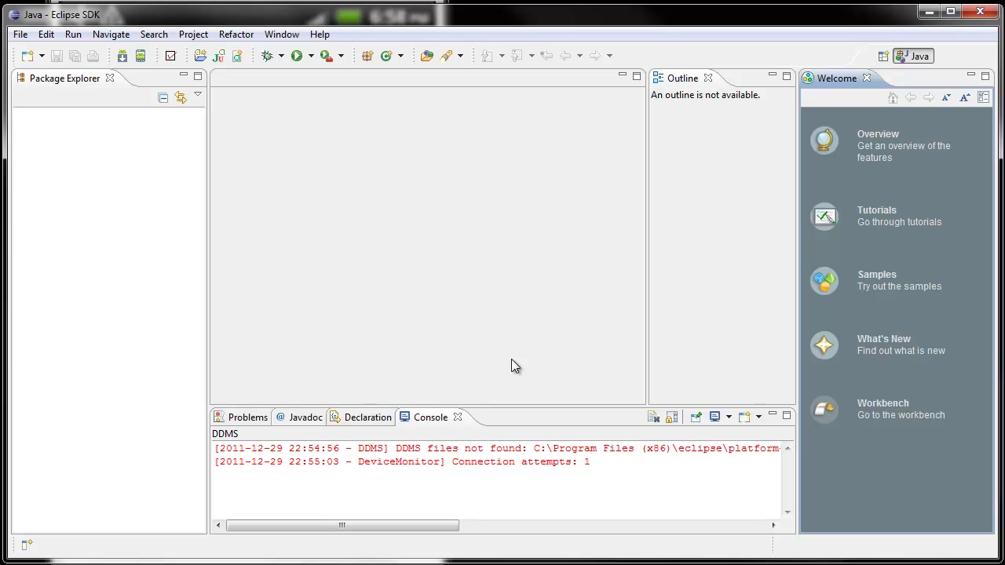
{"action": "left_click", "coordinate": [122, 59]}
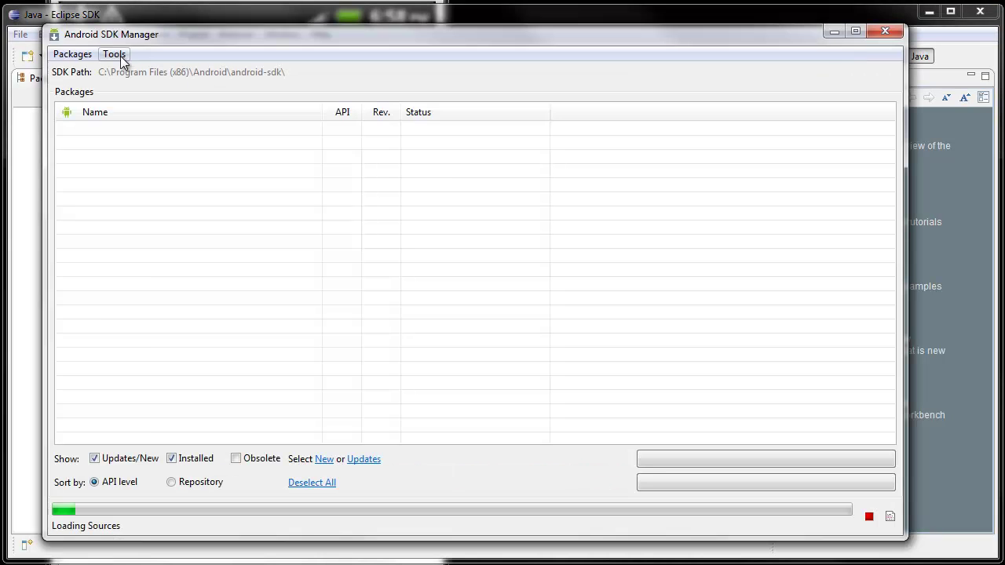
{"action": "scroll", "coordinate": [382, 275], "scroll_direction": "down", "scroll_amount": 6}
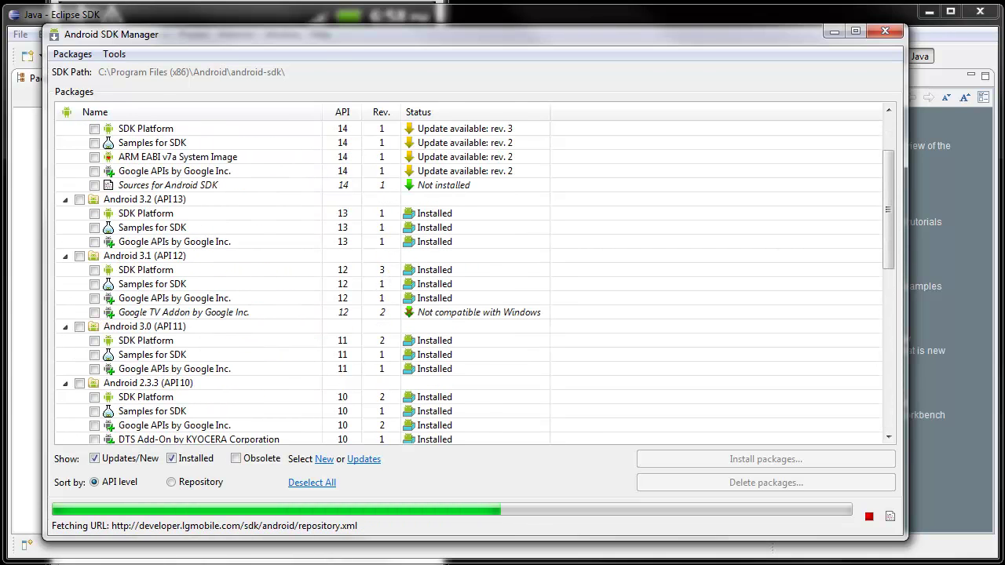
{"action": "left_click", "coordinate": [885, 31]}
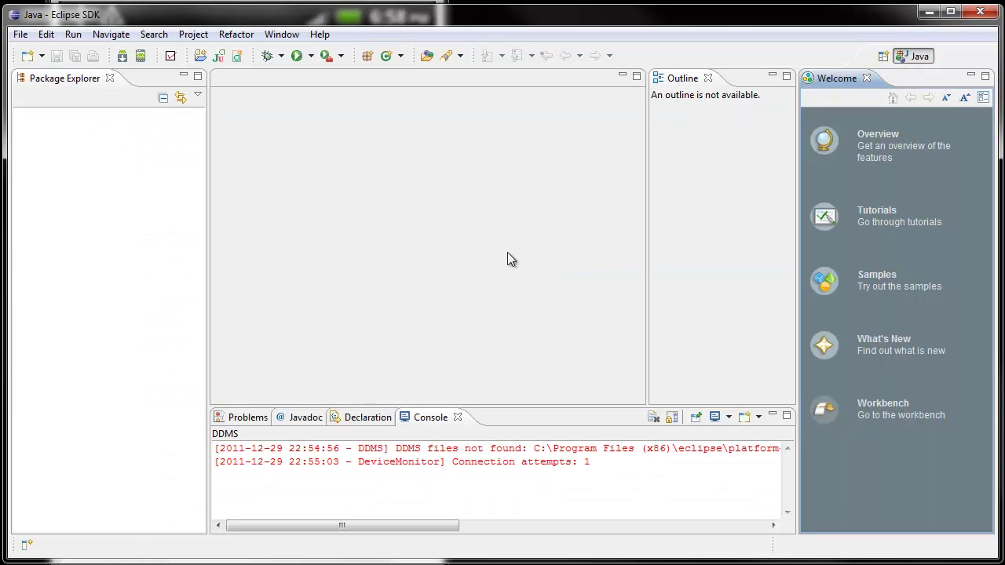
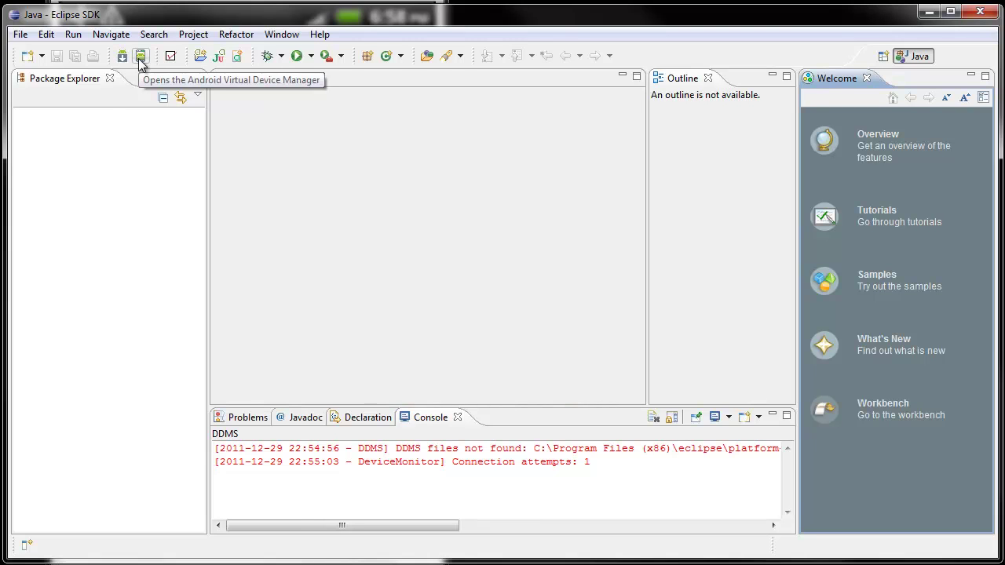
Briefly reopen the Android SDK Manager, and view the existing virtual devices in the Android Virtual Device Manager before closing it.
{"action": "left_click", "coordinate": [122, 57]}
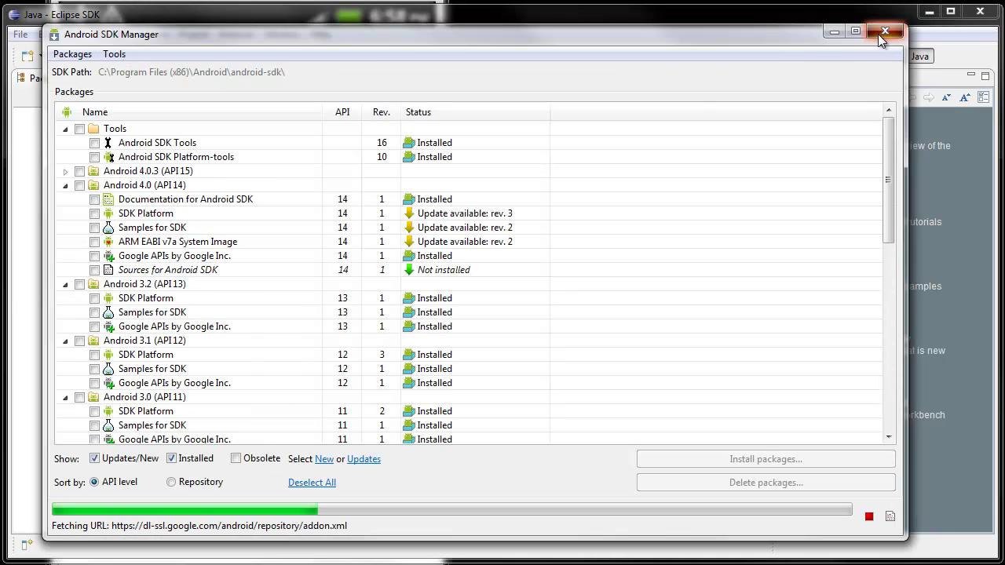
{"action": "left_click", "coordinate": [885, 31]}
{"action": "left_click", "coordinate": [140, 56]}
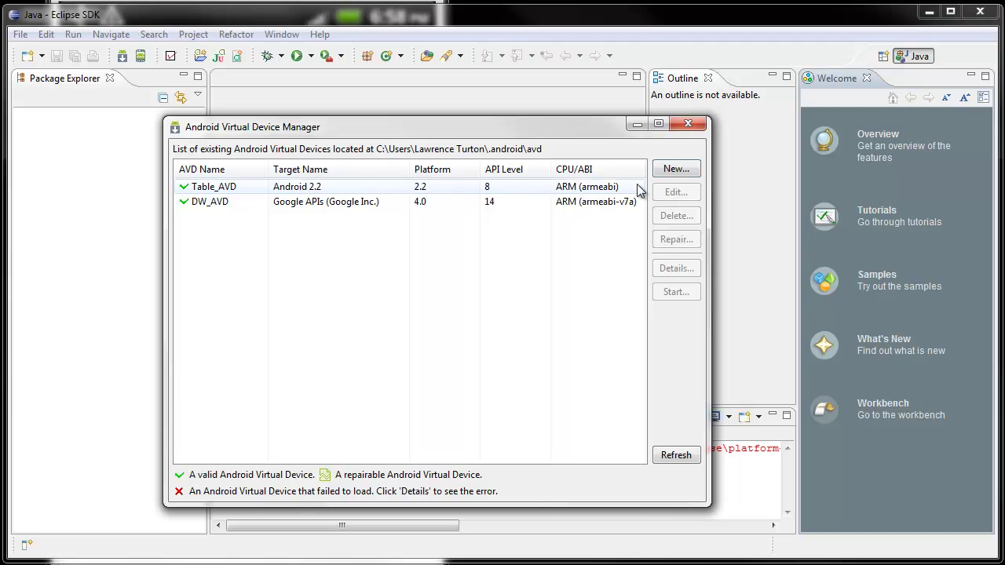
{"action": "left_click", "coordinate": [689, 125]}
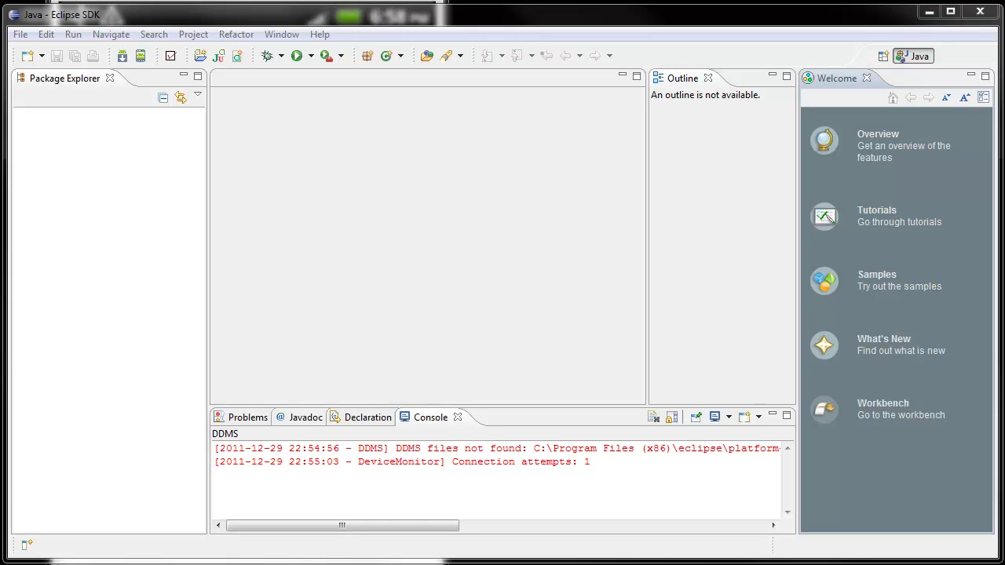
Switch to Firefox, return to the Google results for "phonegap eclipse plugin" and open the "PhoneGap Eclipse PlugIn for Android" wiki page at its download instructions.
{"action": "key", "text": "alt+Tab"}
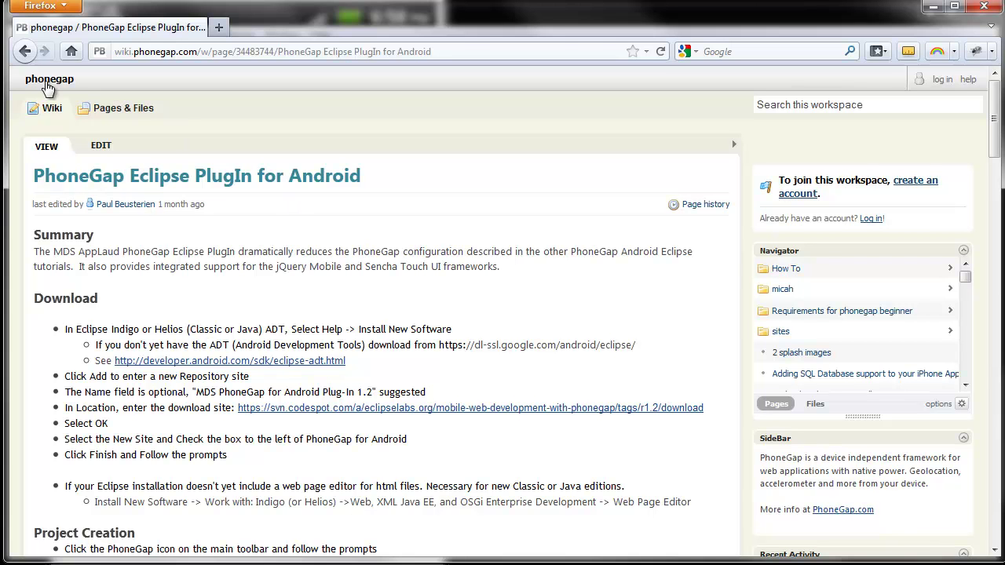
{"action": "left_click", "coordinate": [25, 51]}
{"action": "left_click_drag", "start_coordinate": [134, 118], "coordinate": [248, 118]}
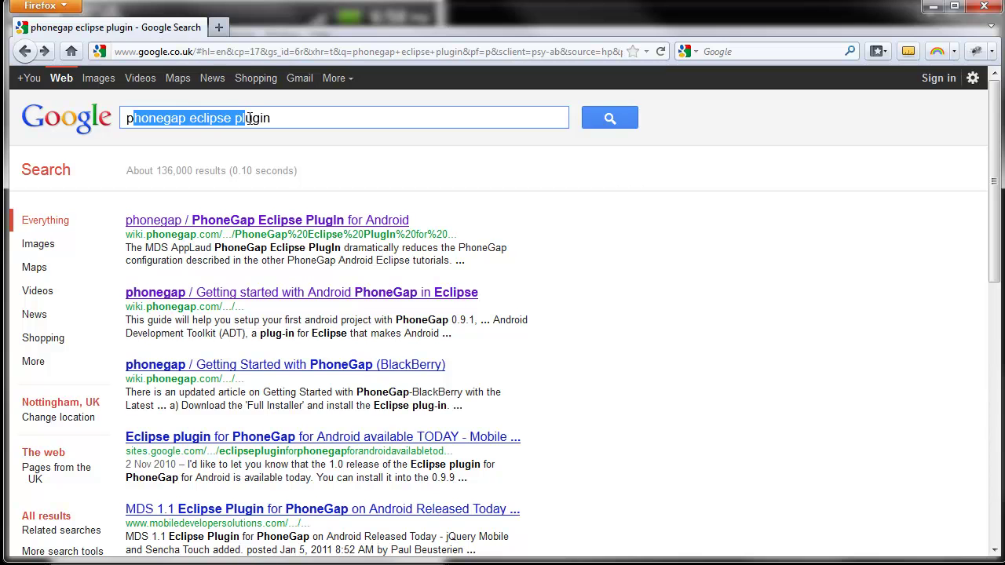
{"action": "left_click", "coordinate": [308, 118]}
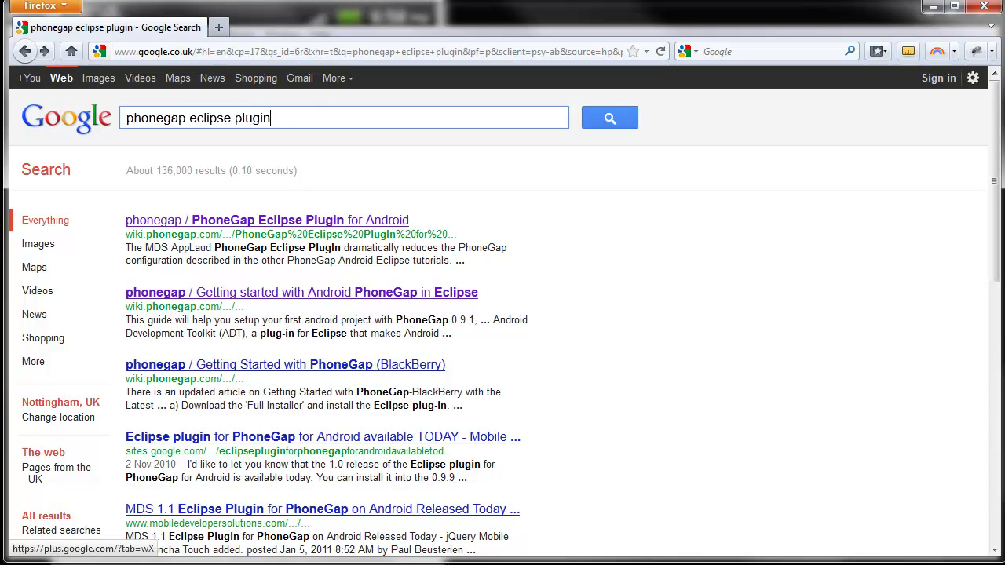
{"action": "left_click", "coordinate": [186, 227]}
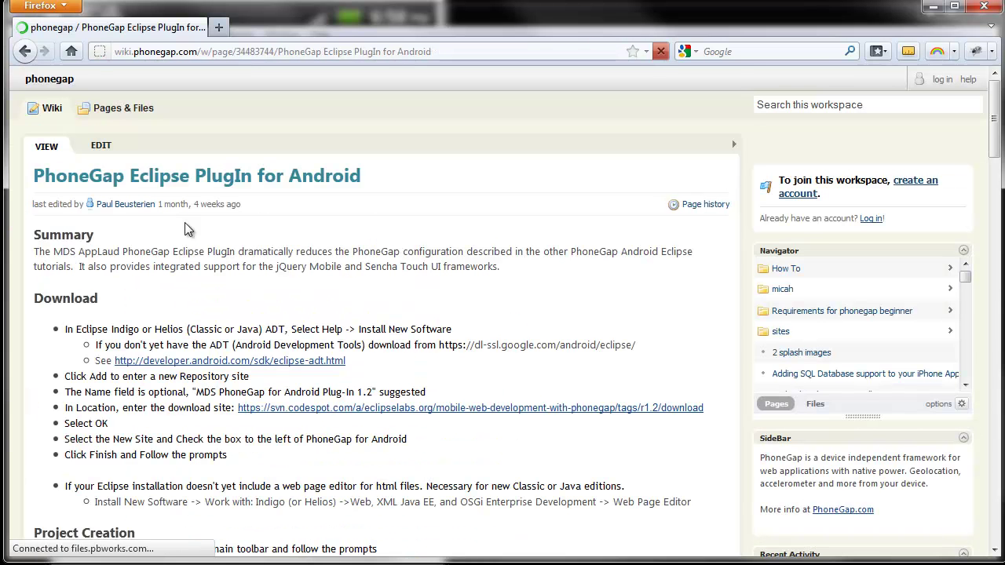
{"action": "scroll", "coordinate": [184, 223], "scroll_direction": "down", "scroll_amount": 2}
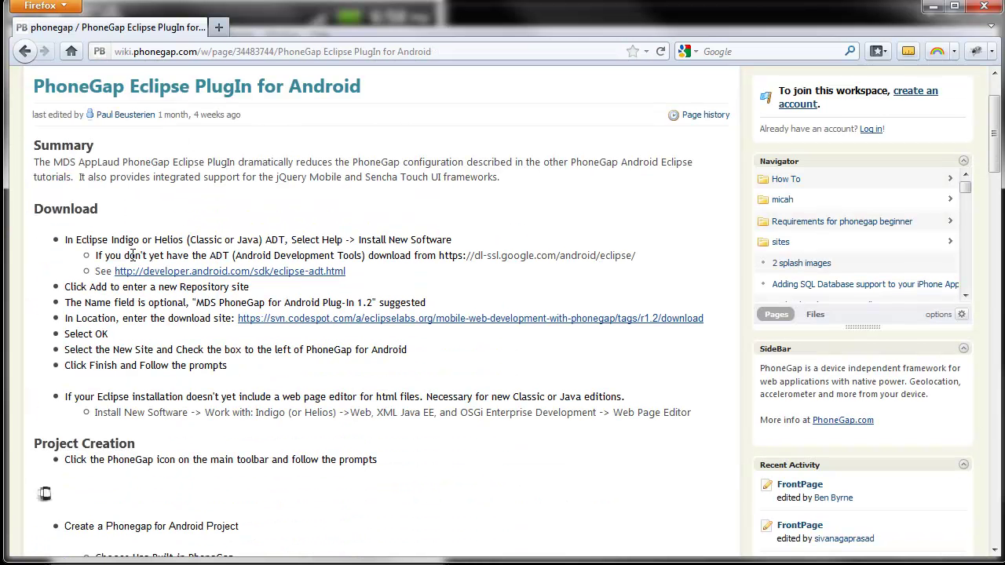
Read the Download instructions on the wiki page about Eclipse versions, the ADT prerequisite and adding a new repository site.
{"action": "left_click_drag", "start_coordinate": [74, 239], "coordinate": [142, 240]}
{"action": "left_click", "coordinate": [168, 244]}
{"action": "left_click_drag", "start_coordinate": [155, 240], "coordinate": [186, 242]}
{"action": "left_click_drag", "start_coordinate": [209, 258], "coordinate": [315, 258]}
{"action": "left_click", "coordinate": [315, 258]}
{"action": "left_click_drag", "start_coordinate": [71, 287], "coordinate": [259, 297]}
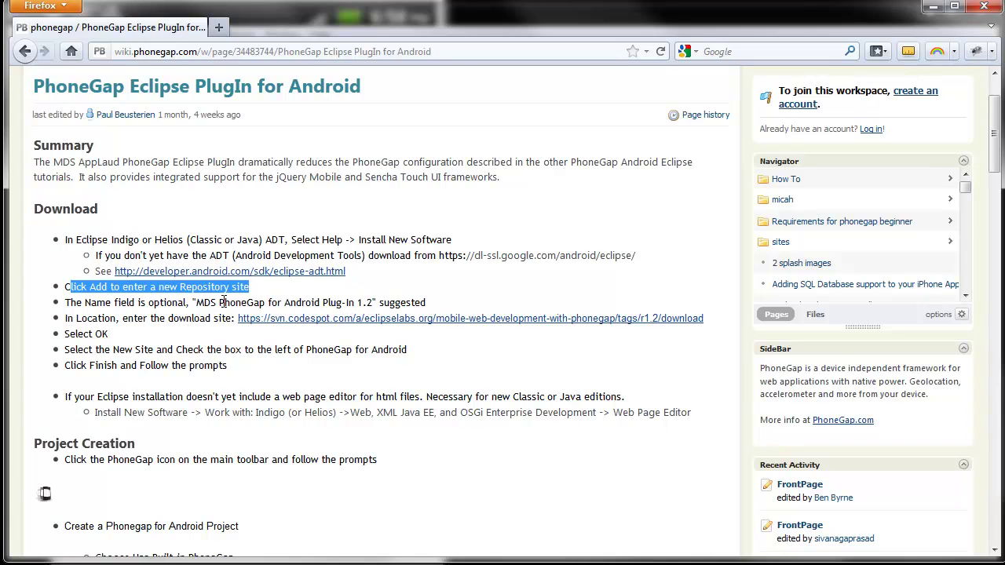
Copy the suggested repository name "MDS PhoneGap for Android Plug-In 1.2" from the wiki's Download instructions.
{"action": "left_click_drag", "start_coordinate": [196, 302], "coordinate": [372, 302]}
{"action": "right_click", "coordinate": [347, 303]}
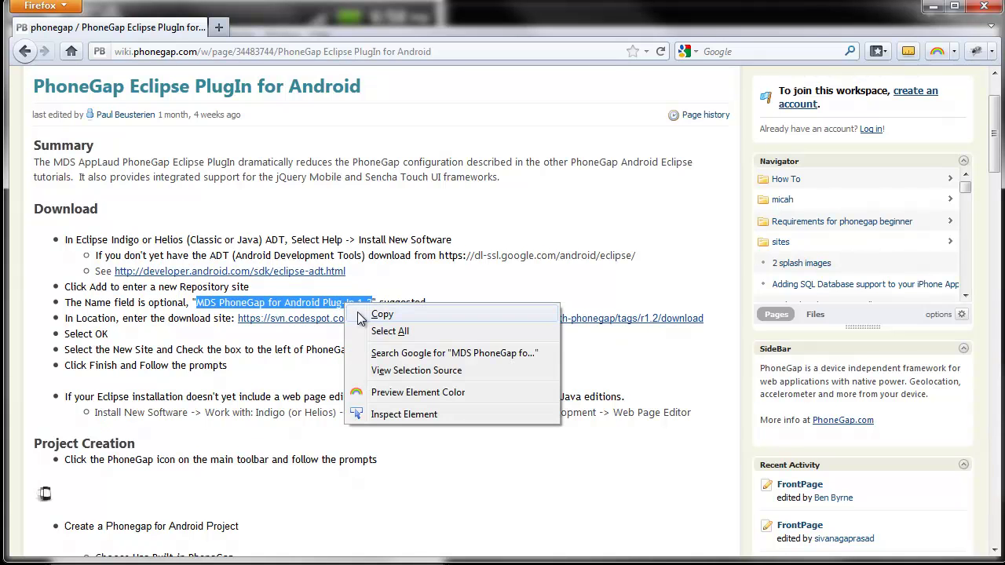
{"action": "left_click", "coordinate": [383, 314]}
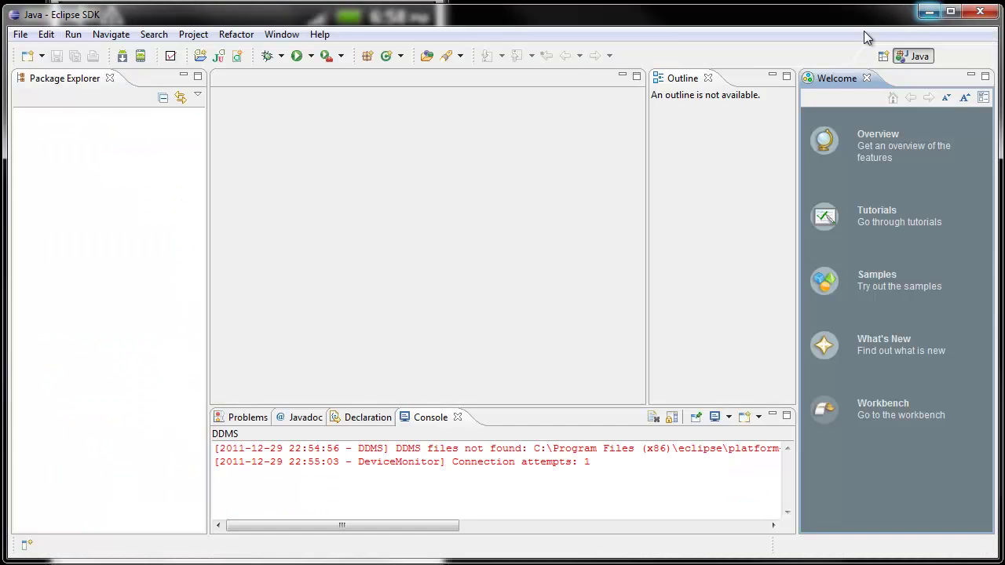
In Eclipse, start adding a new software repository, using the copied name changed to "MDS PhoneGap for Android Plug-In 1.3".
{"action": "left_click", "coordinate": [321, 34]}
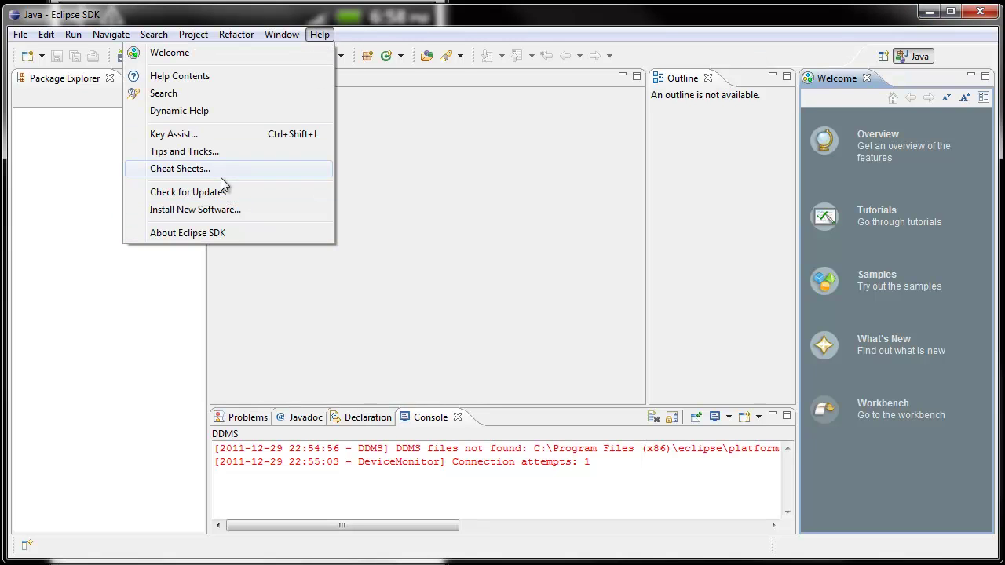
{"action": "left_click", "coordinate": [232, 210]}
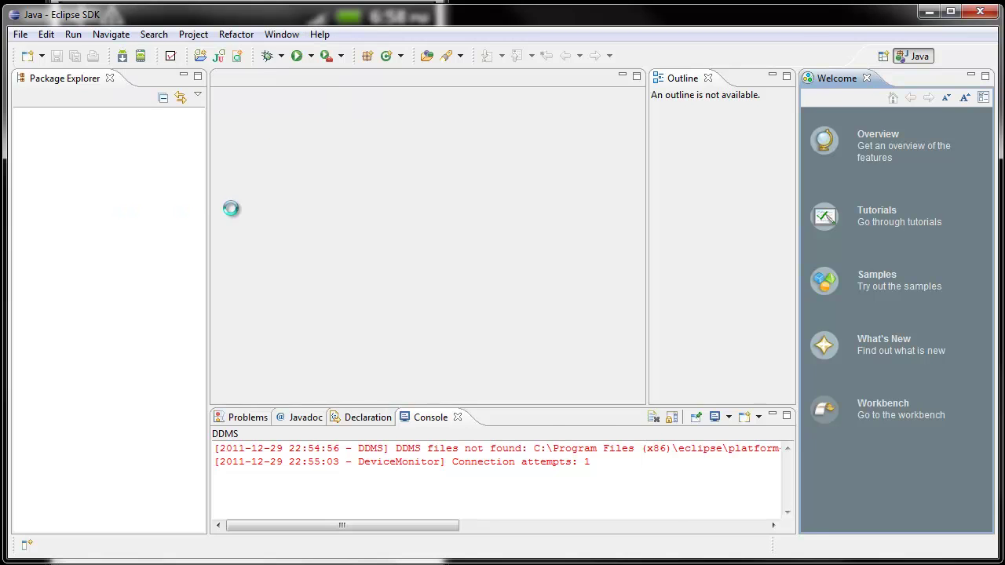
{"action": "left_click", "coordinate": [746, 112]}
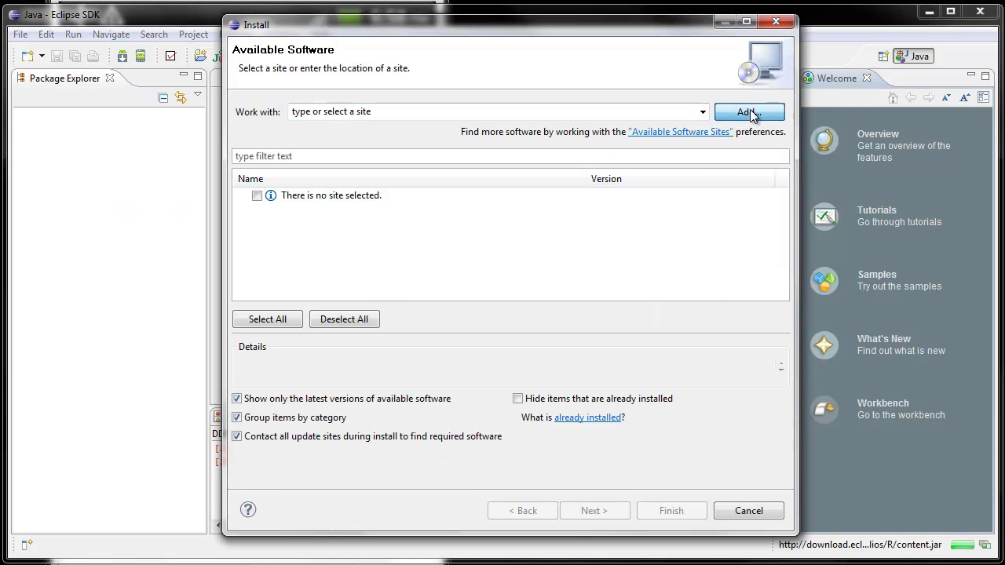
{"action": "right_click", "coordinate": [404, 222]}
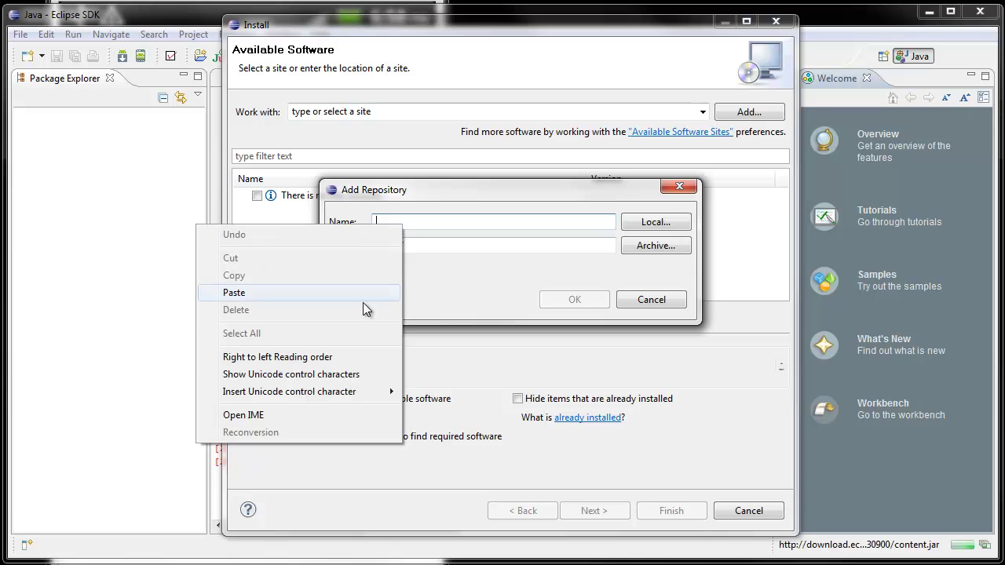
{"action": "left_click", "coordinate": [286, 295]}
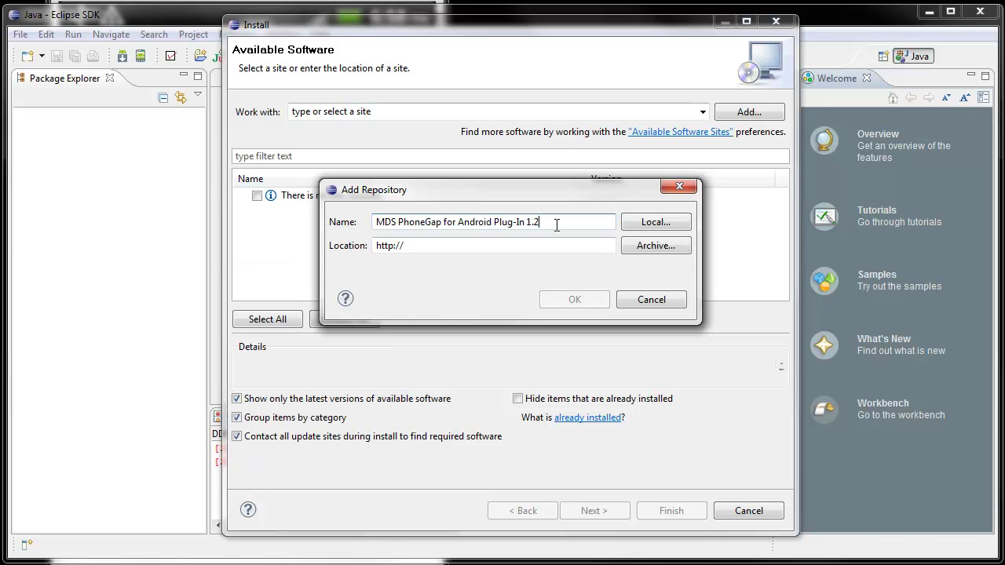
{"action": "key", "text": "BackSpace"}
{"action": "type", "text": "3"}
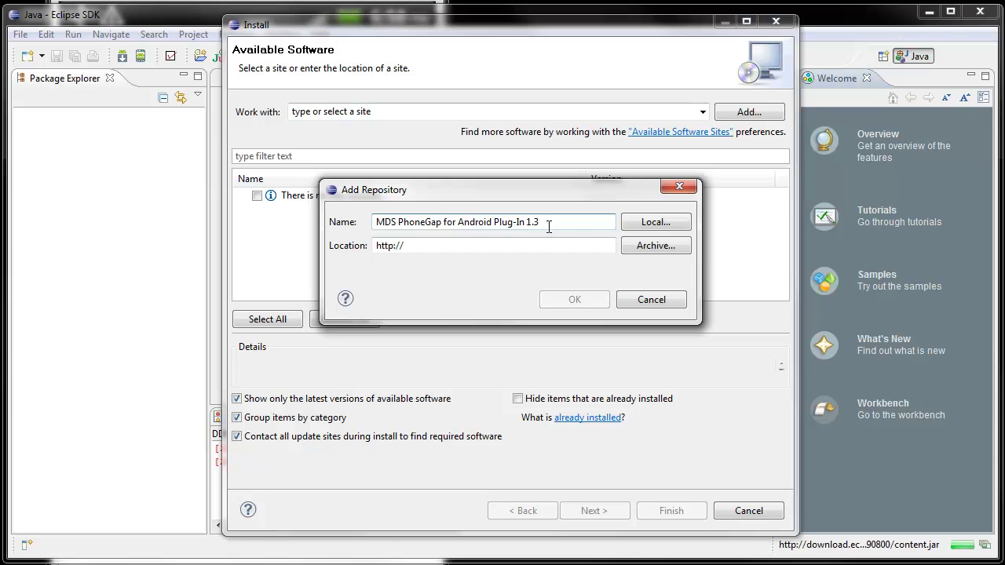
Go to the repository's Location field and switch back to the PhoneGap wiki page in Firefox for the download site address.
{"action": "left_click", "coordinate": [442, 247]}
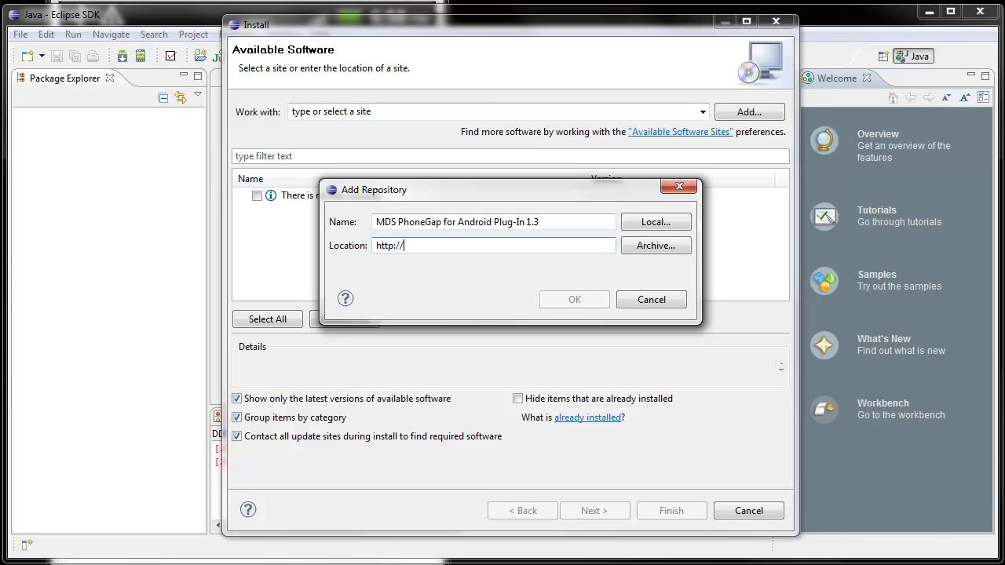
{"action": "key", "text": "alt+Tab"}
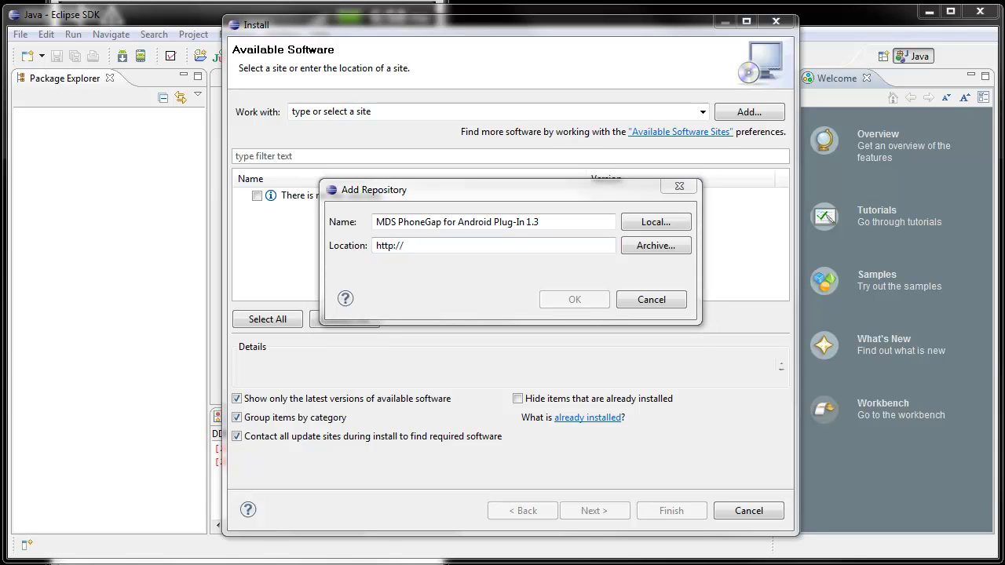
{"action": "key", "text": "alt+Tab"}
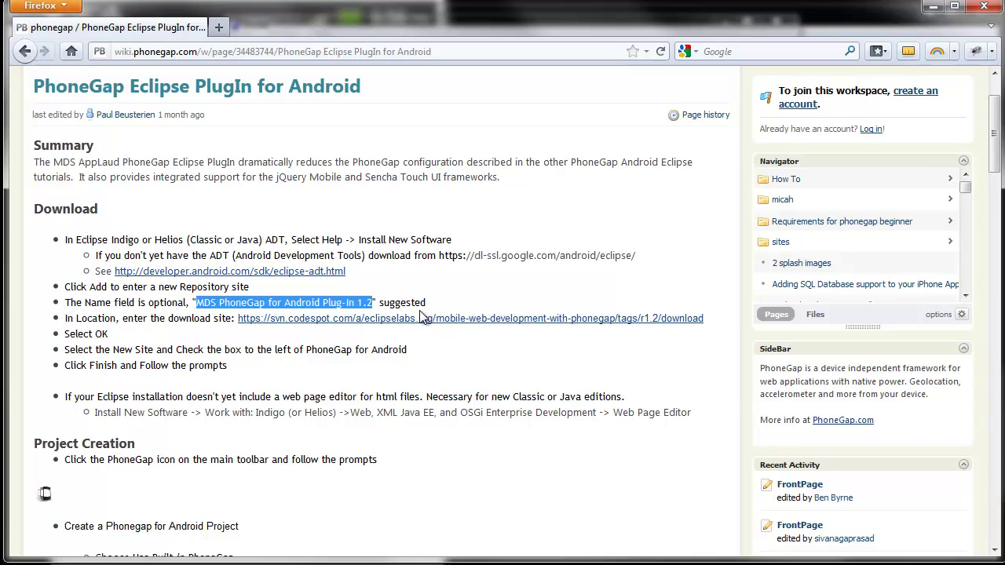
Copy the r1.2 download URL from the wiki page, switch to Eclipse and add the repository with it as the location.
{"action": "left_click_drag", "start_coordinate": [705, 319], "coordinate": [242, 323]}
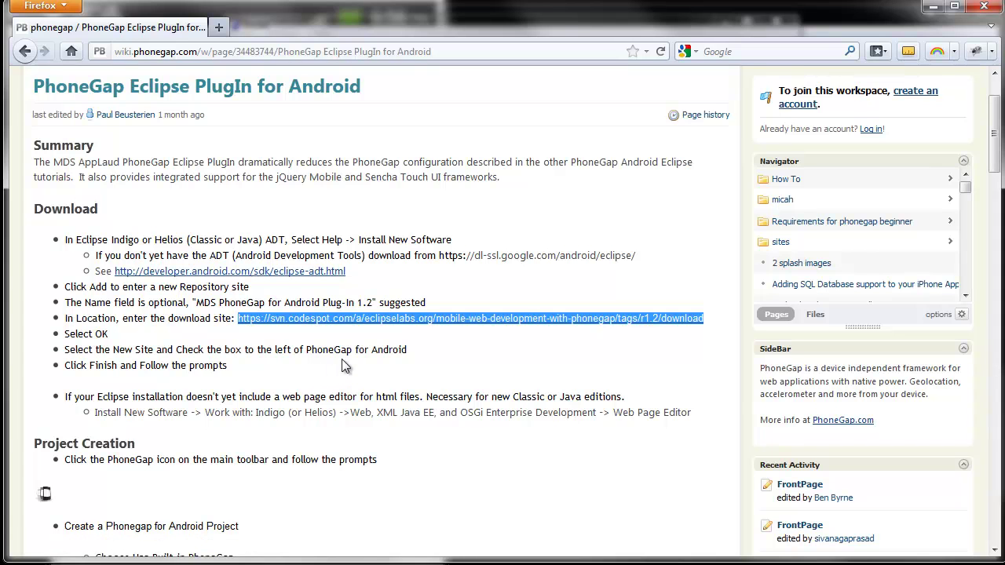
{"action": "left_click", "coordinate": [934, 10]}
{"action": "left_click_drag", "start_coordinate": [429, 250], "coordinate": [347, 251]}
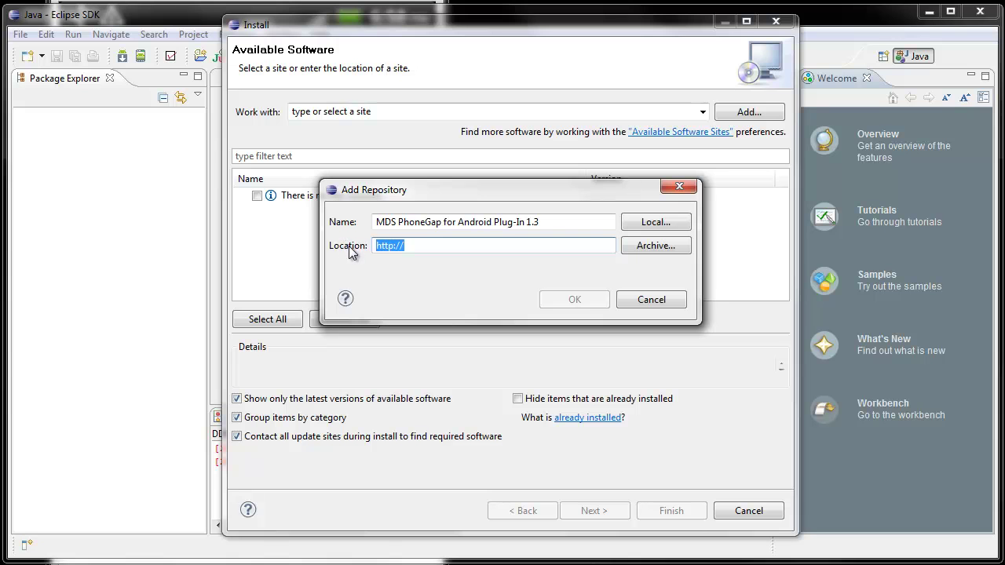
{"action": "key", "text": "ctrl+v"}
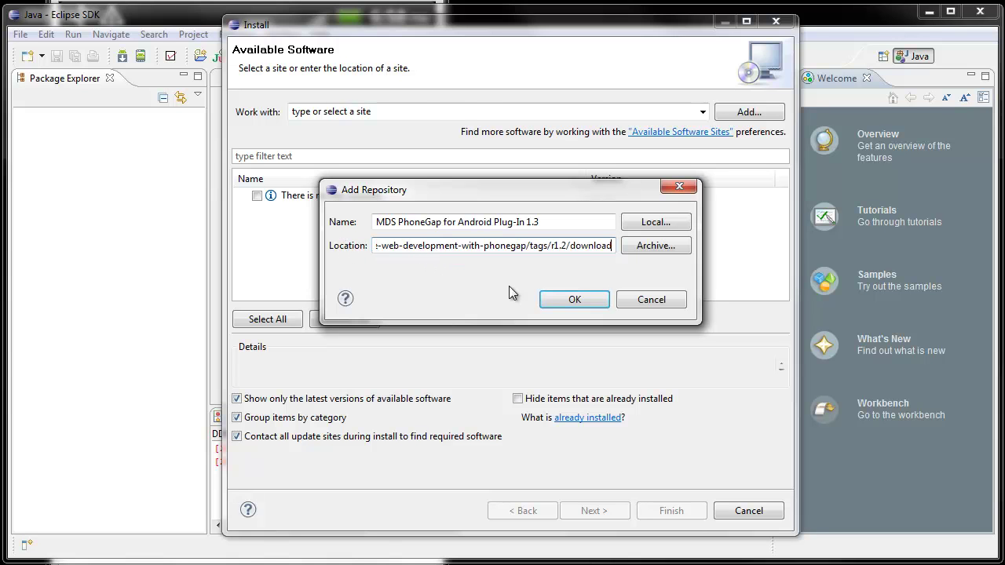
{"action": "left_click", "coordinate": [581, 298]}
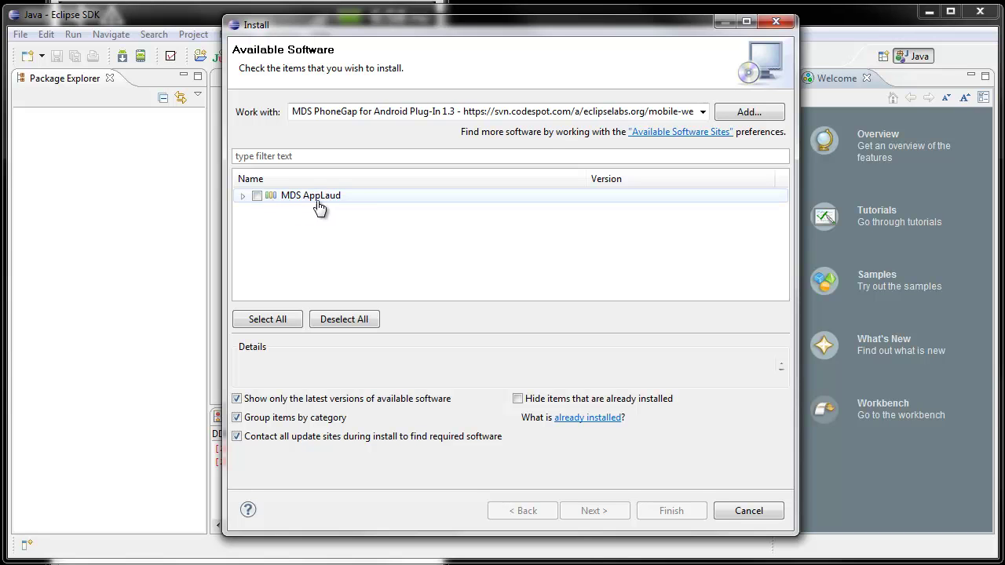
Install all MDS AppLaud items, accepting the license agreements and the unsigned content, and restart Eclipse.
{"action": "left_click", "coordinate": [257, 197]}
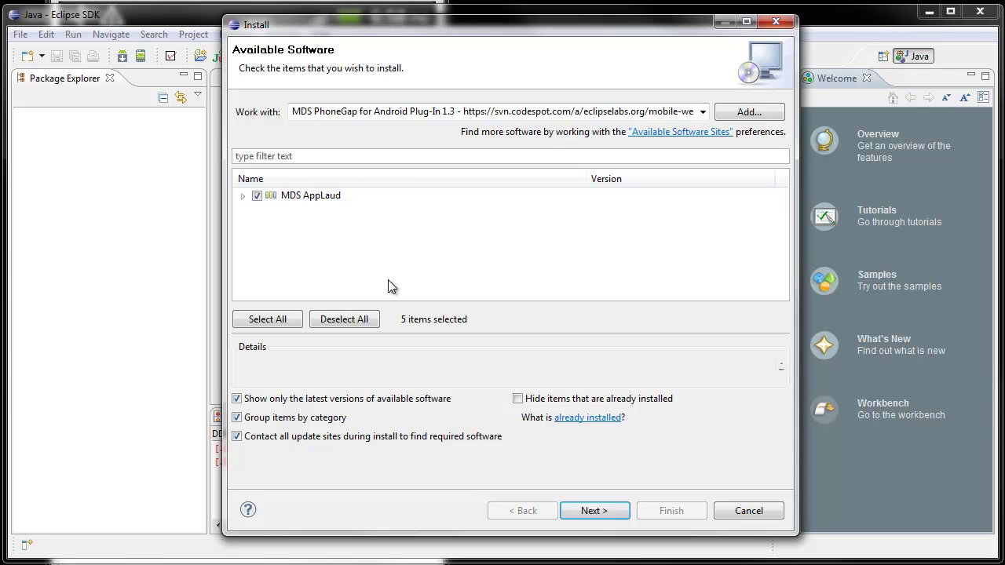
{"action": "left_click", "coordinate": [585, 506]}
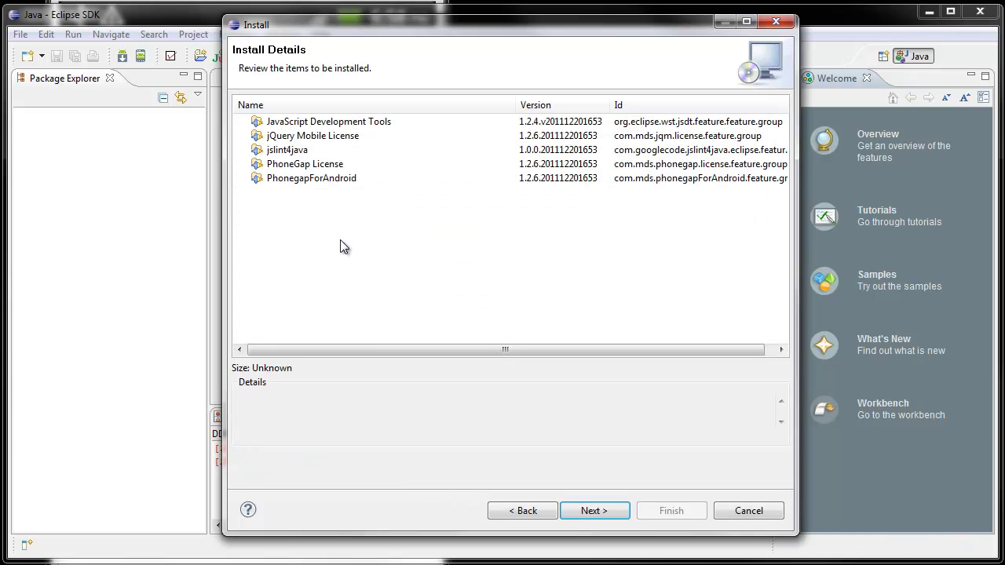
{"action": "left_click", "coordinate": [598, 515]}
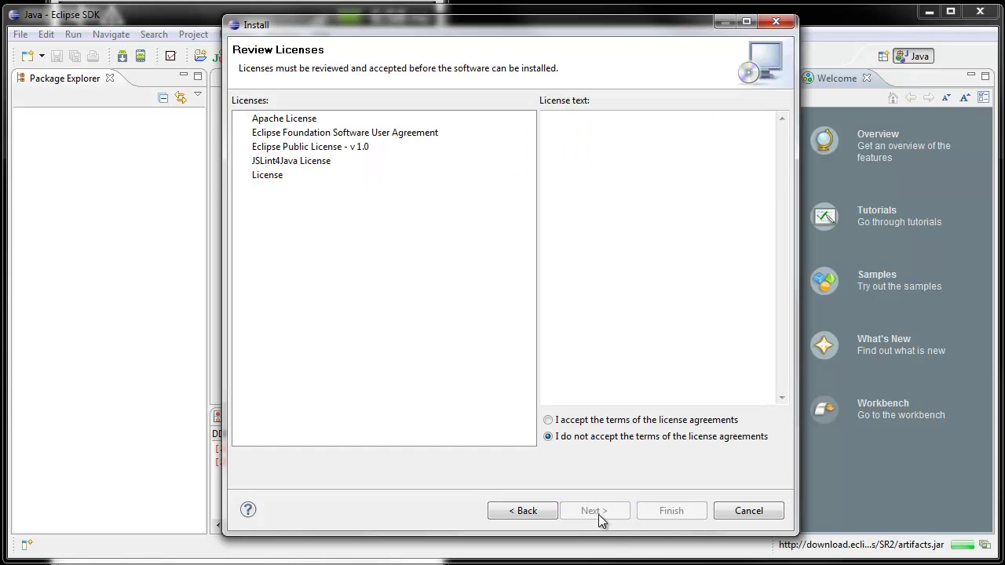
{"action": "left_click", "coordinate": [556, 422]}
{"action": "left_click", "coordinate": [680, 510]}
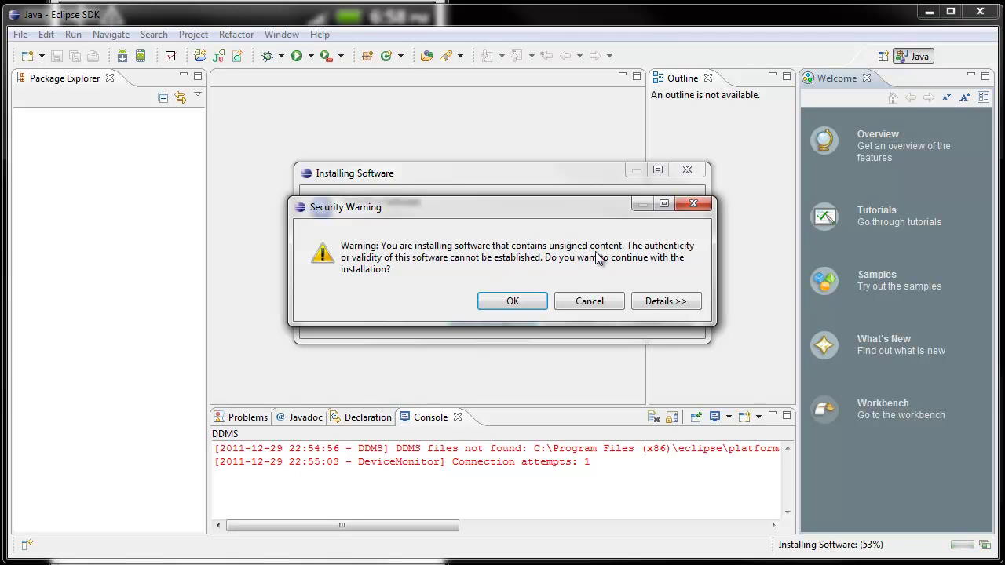
{"action": "left_click", "coordinate": [519, 305]}
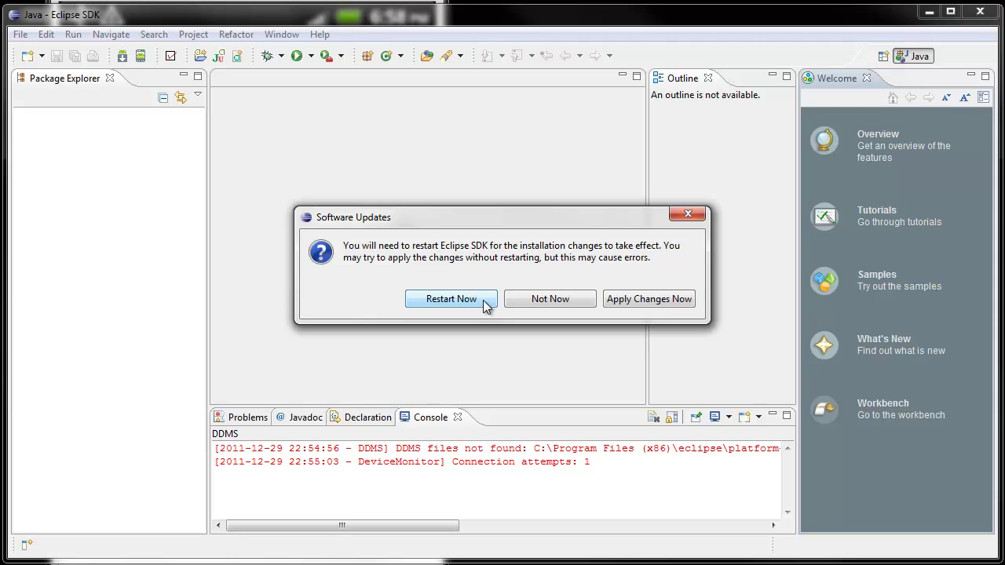
{"action": "left_click", "coordinate": [483, 300]}
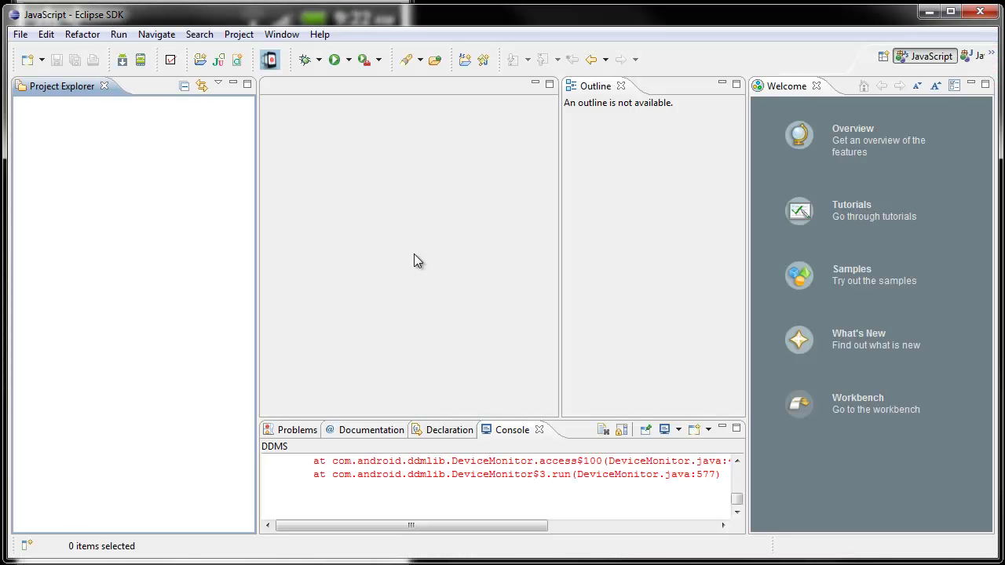
Start a new PhoneGap for Android project and bring the whole wizard into view.
{"action": "left_click", "coordinate": [272, 63]}
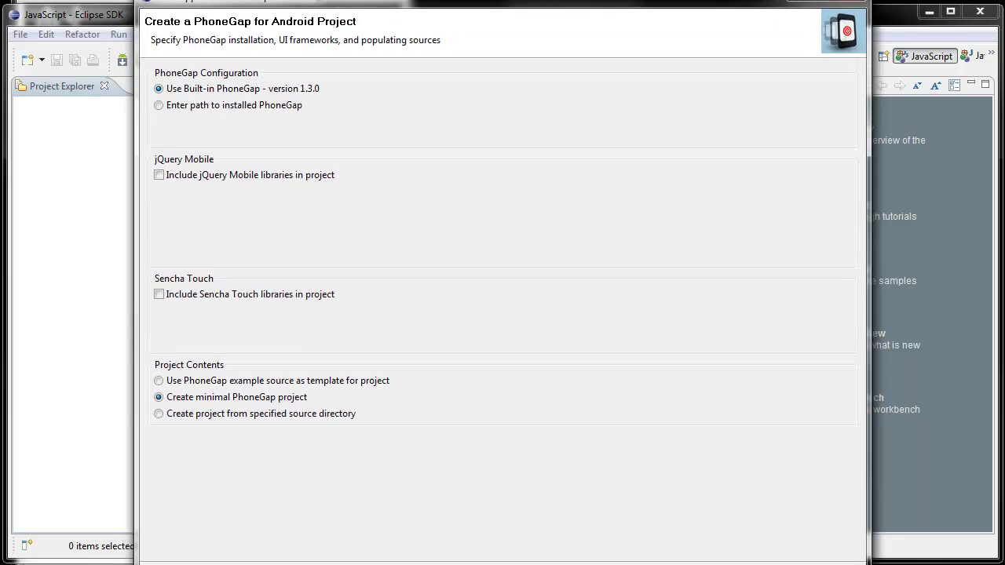
{"action": "left_click_drag", "start_coordinate": [398, 564], "coordinate": [397, 555]}
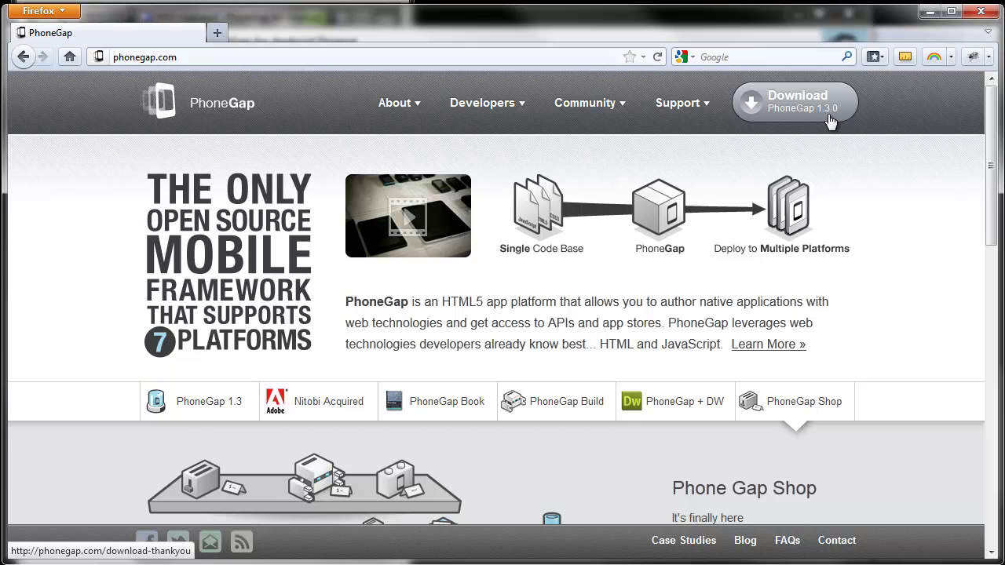
Examine the extracted callback-phonegap-1.3.0-0-gb81151f folder in Downloads down to the contents of callback-phonegap-b81151f, and return to Eclipse.
{"action": "left_click", "coordinate": [929, 11]}
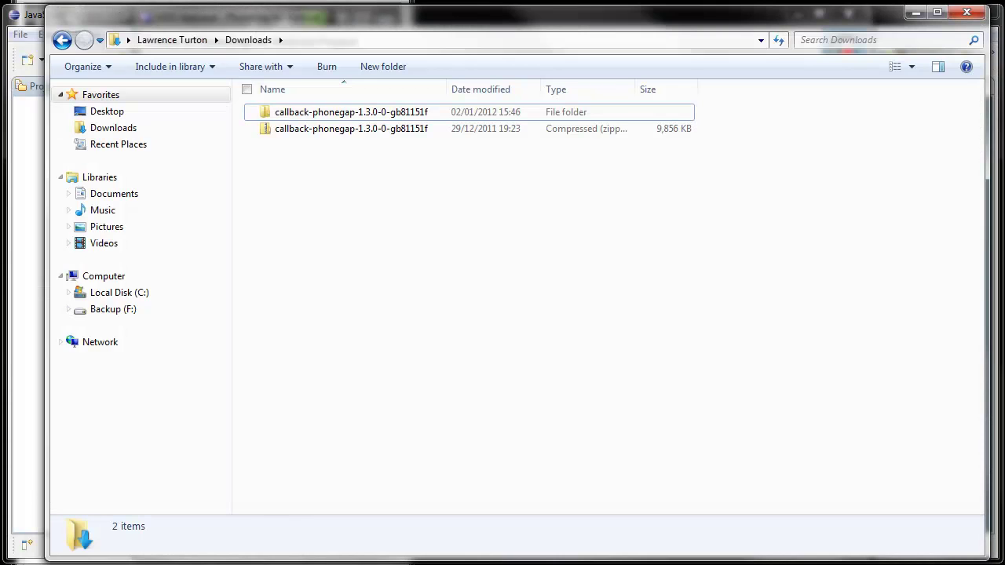
{"action": "left_click", "coordinate": [273, 129]}
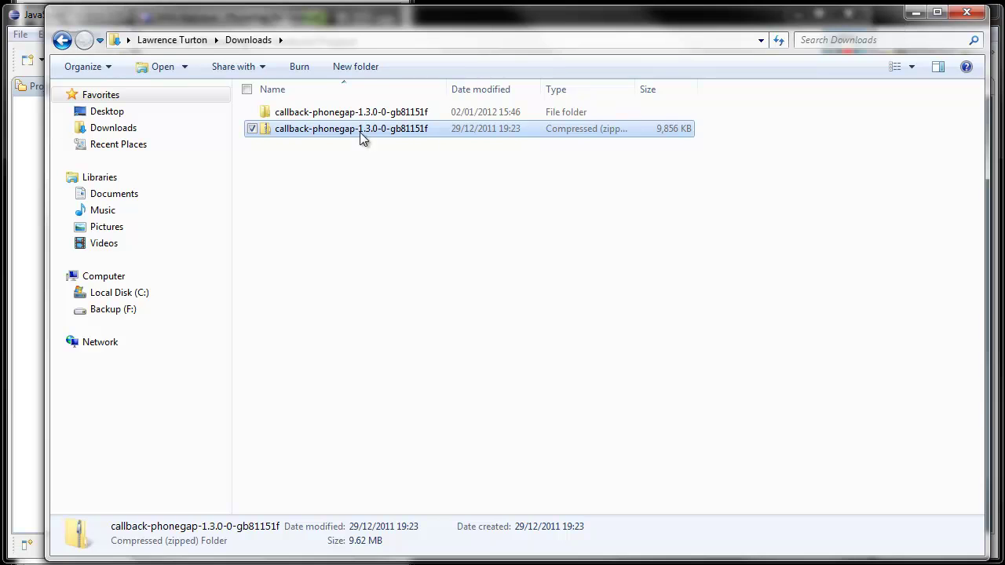
{"action": "double_click", "coordinate": [318, 118]}
{"action": "double_click", "coordinate": [299, 117]}
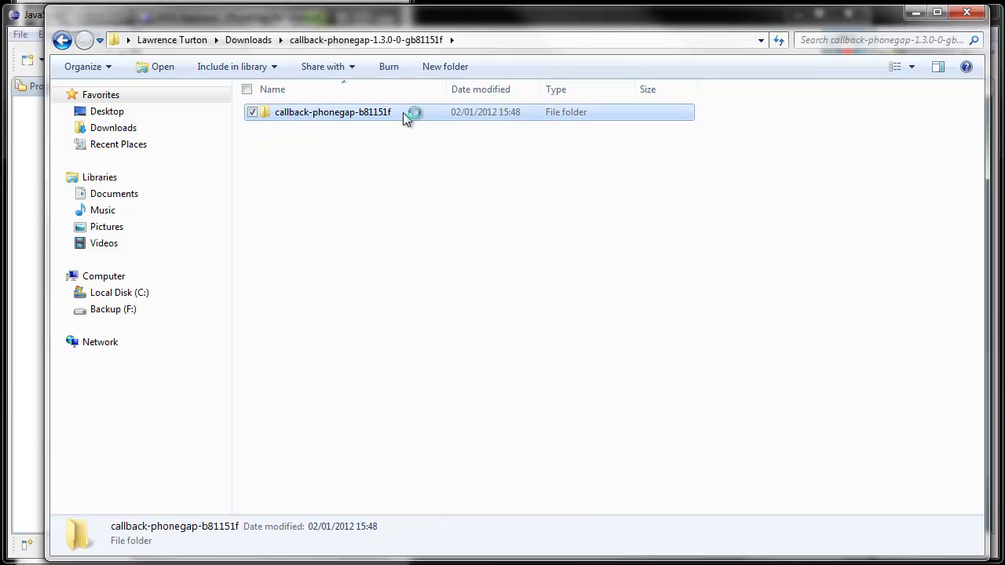
{"action": "left_click_drag", "start_coordinate": [364, 350], "coordinate": [305, 71]}
{"action": "left_click", "coordinate": [881, 390]}
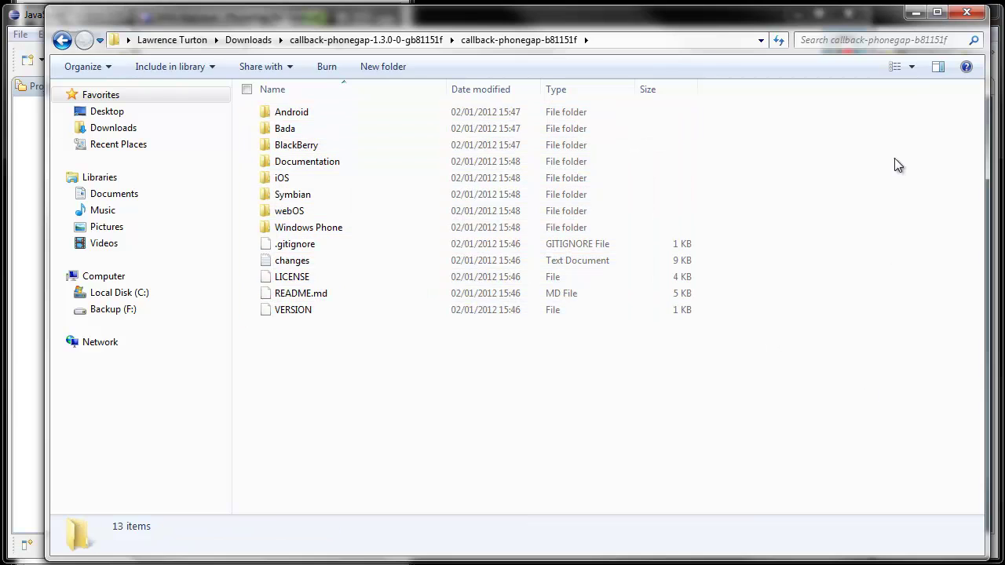
{"action": "left_click", "coordinate": [915, 13]}
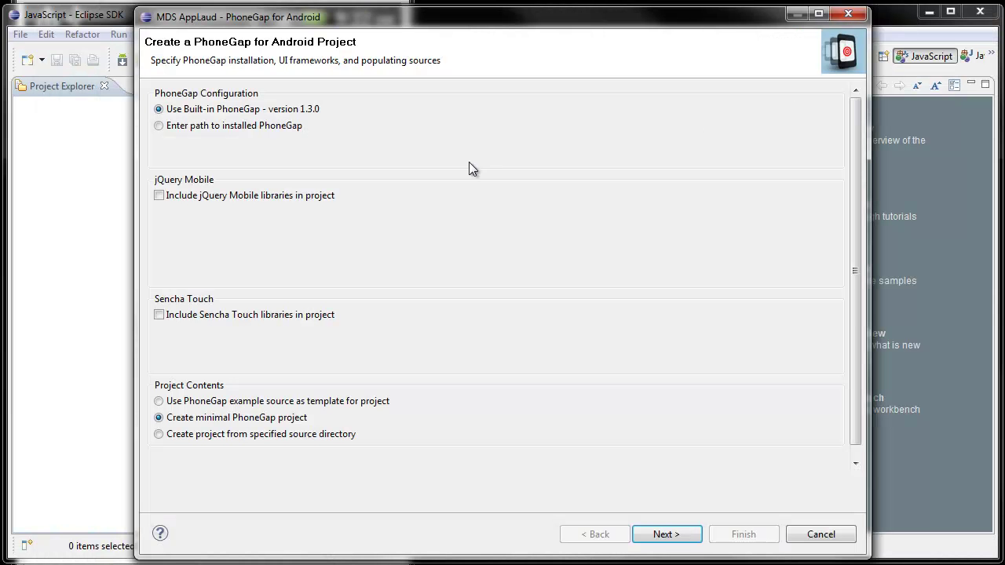
Use an installed PhoneGap path pointing to callback-phonegap-b81151f inside the Downloads folder callback-phonegap-1.3.0-0-gb81151f.
{"action": "left_click", "coordinate": [169, 130]}
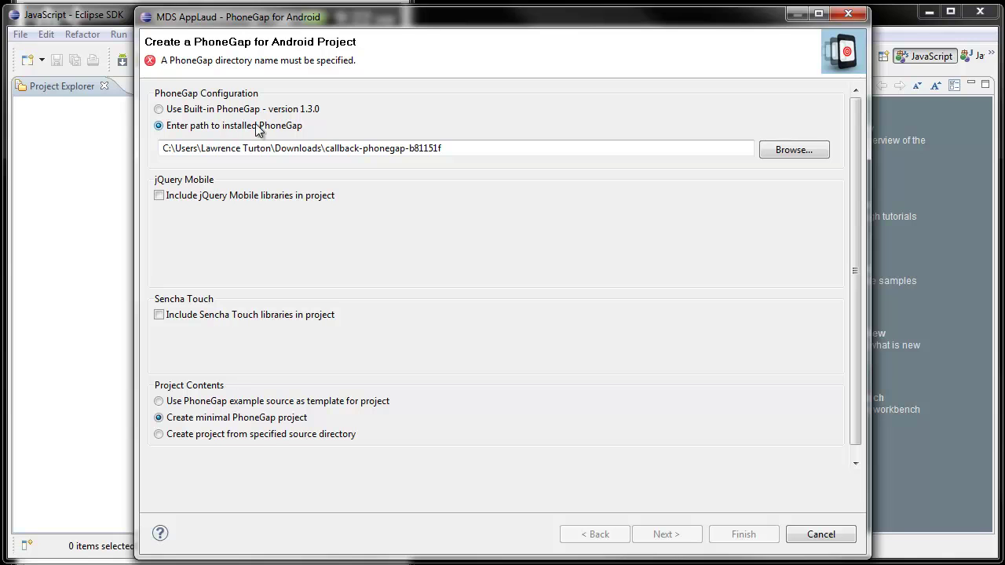
{"action": "left_click", "coordinate": [798, 147]}
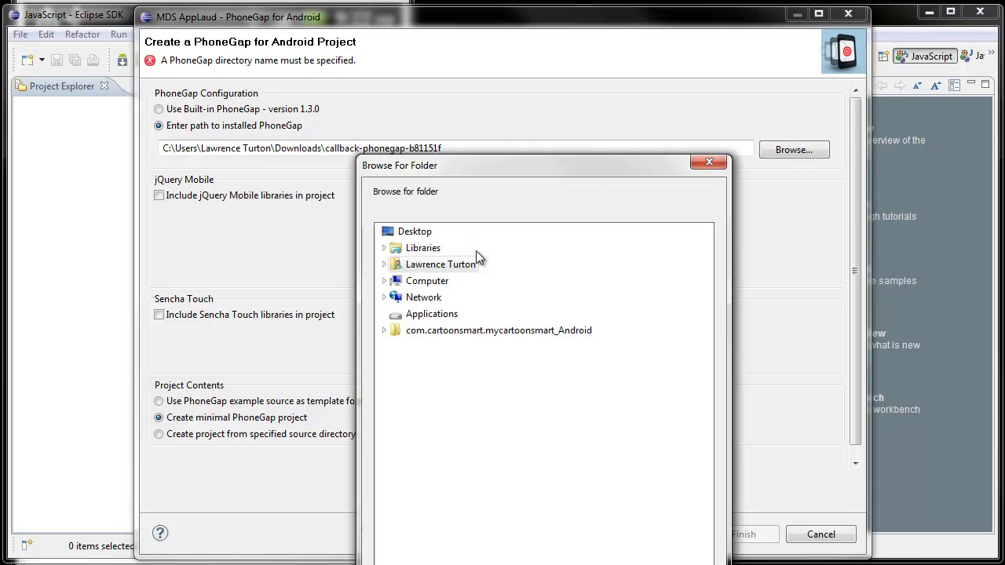
{"action": "left_click_drag", "start_coordinate": [429, 169], "coordinate": [346, 30]}
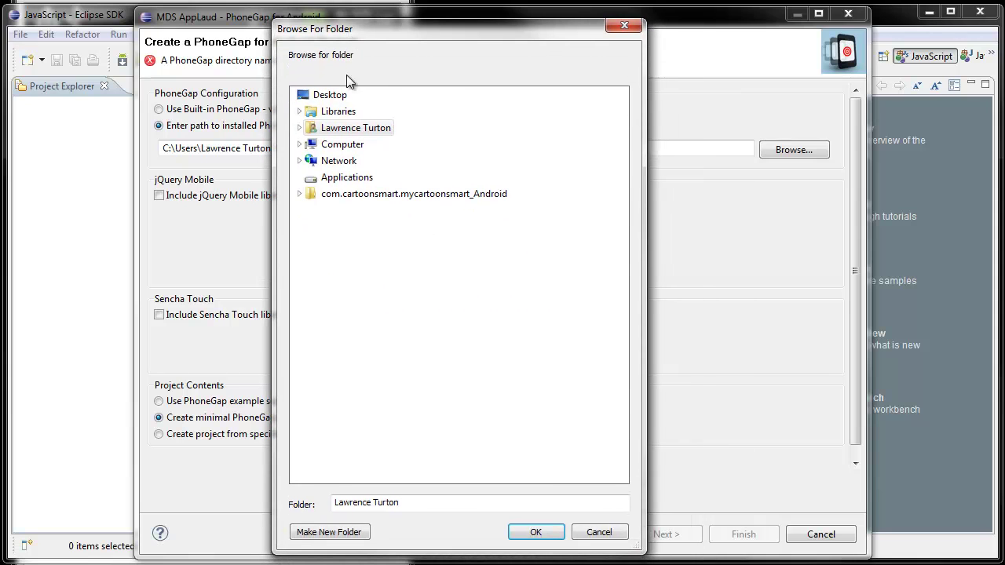
{"action": "double_click", "coordinate": [336, 135]}
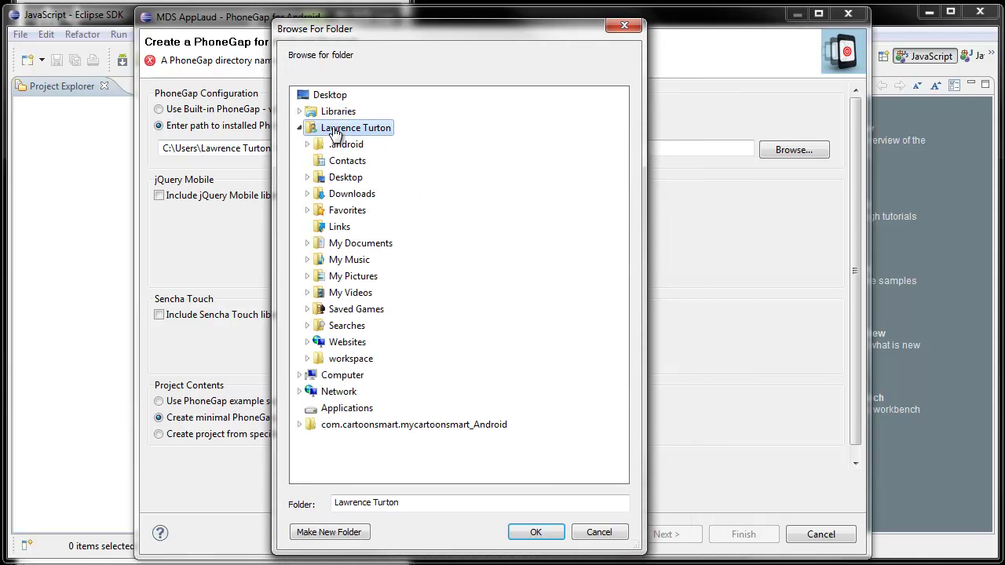
{"action": "left_click", "coordinate": [344, 179]}
{"action": "double_click", "coordinate": [345, 196]}
{"action": "double_click", "coordinate": [357, 210]}
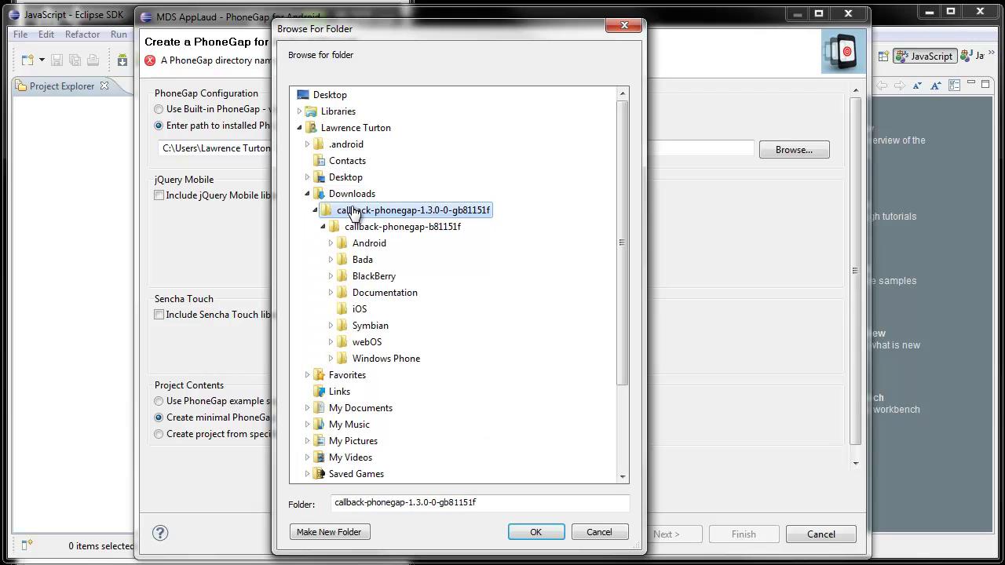
{"action": "left_click", "coordinate": [358, 228]}
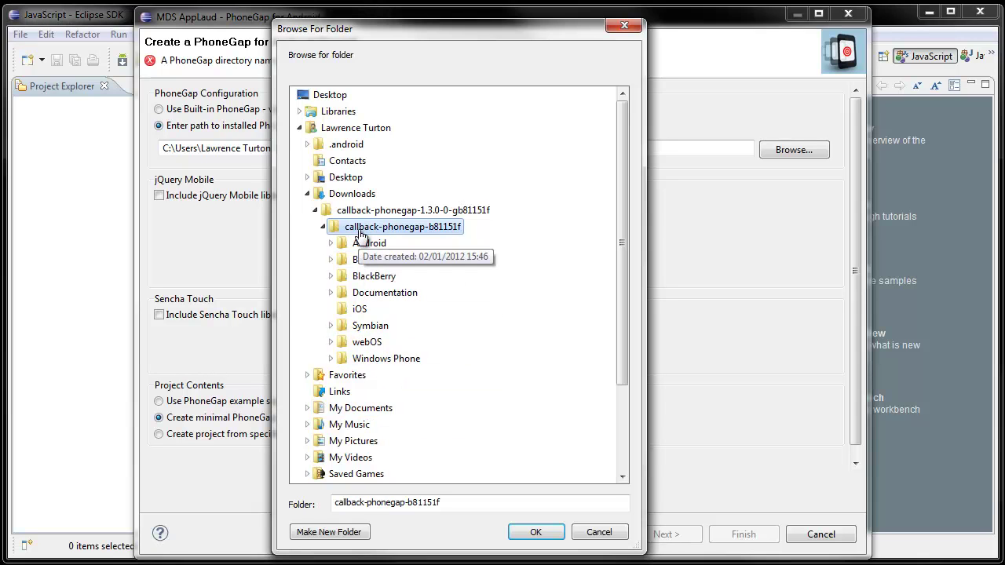
{"action": "left_click", "coordinate": [537, 533]}
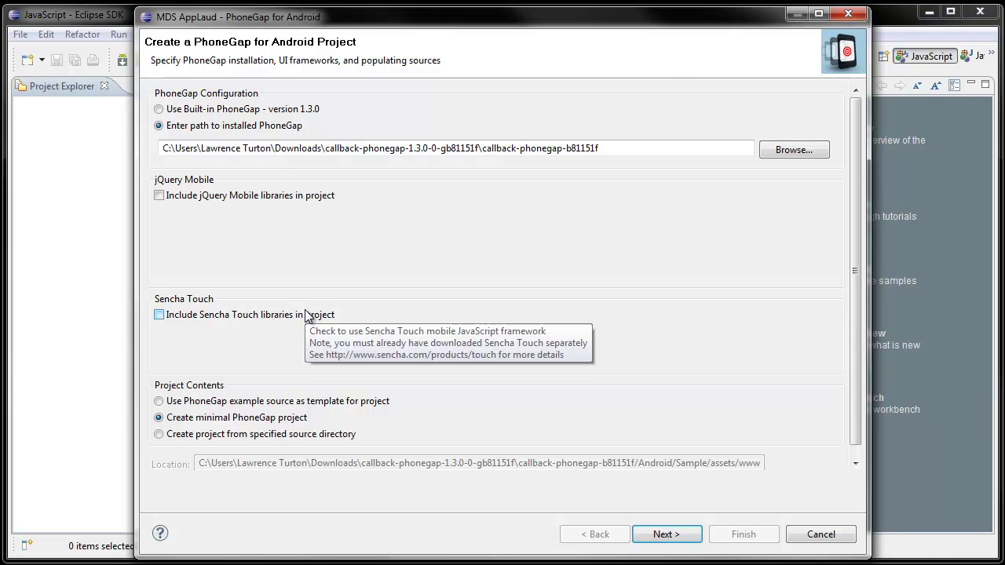
Set the project contents to a minimal PhoneGap project and continue to the Android project details.
{"action": "left_click", "coordinate": [193, 402]}
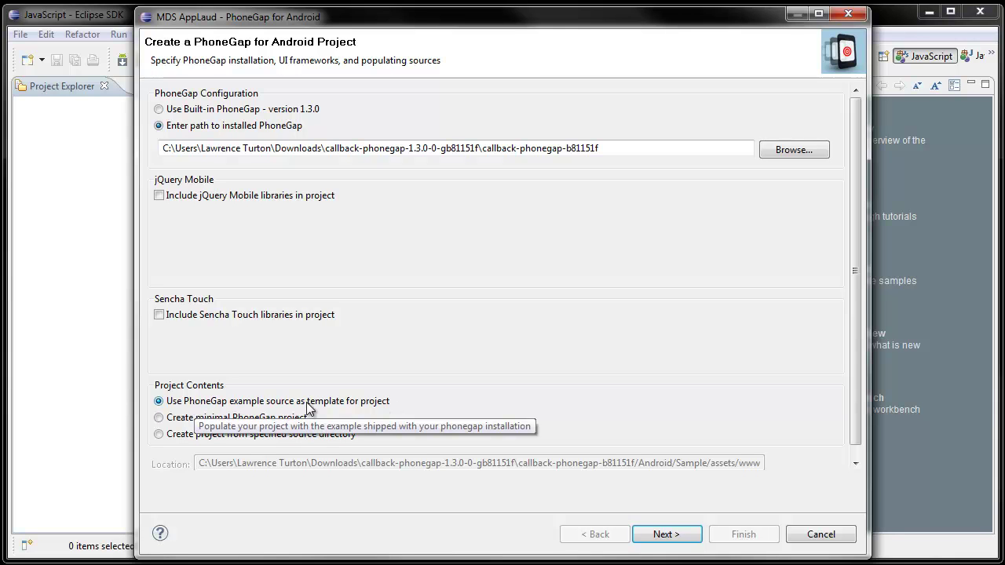
{"action": "left_click", "coordinate": [197, 422]}
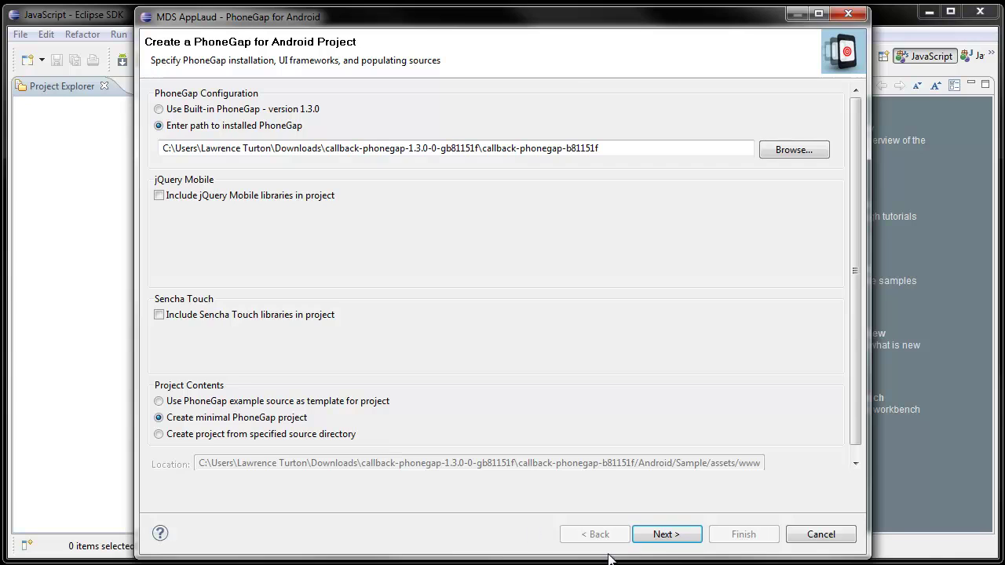
{"action": "left_click", "coordinate": [664, 539]}
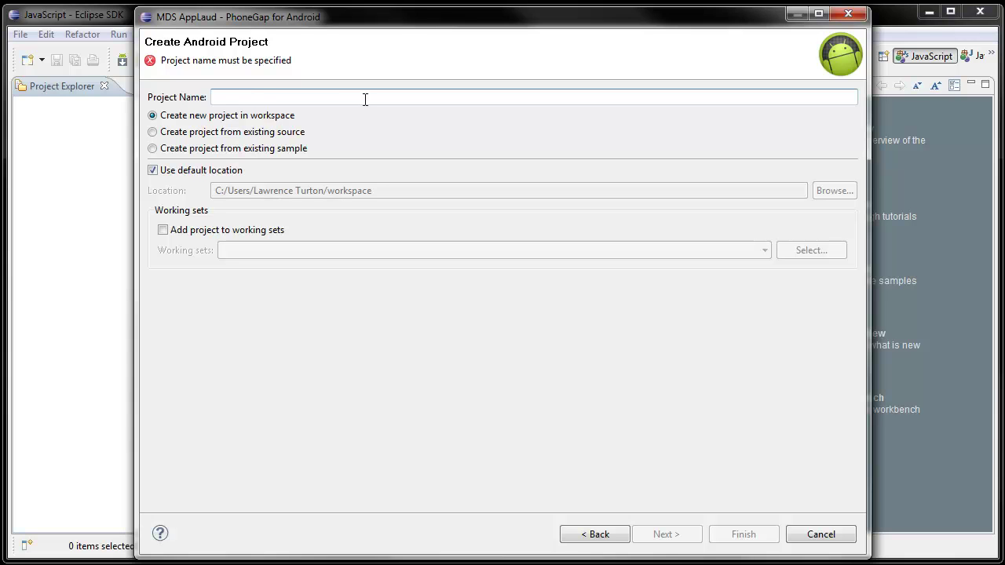
Name the project My Cartoons, keep the default workspace location and continue to the build target selection.
{"action": "type", "text": "My"}
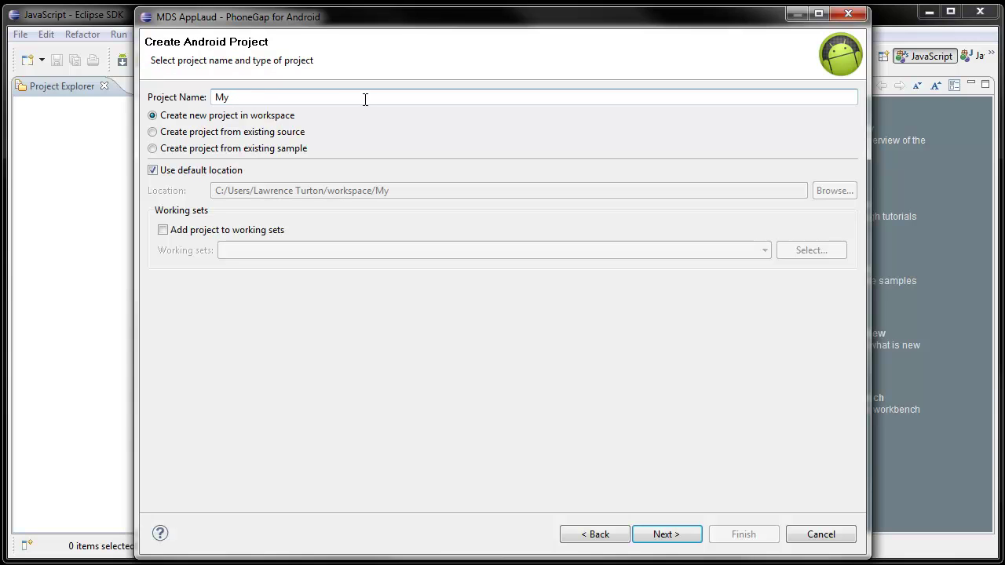
{"action": "type", "text": " Cartoons"}
{"action": "left_click", "coordinate": [179, 171]}
{"action": "left_click", "coordinate": [356, 191]}
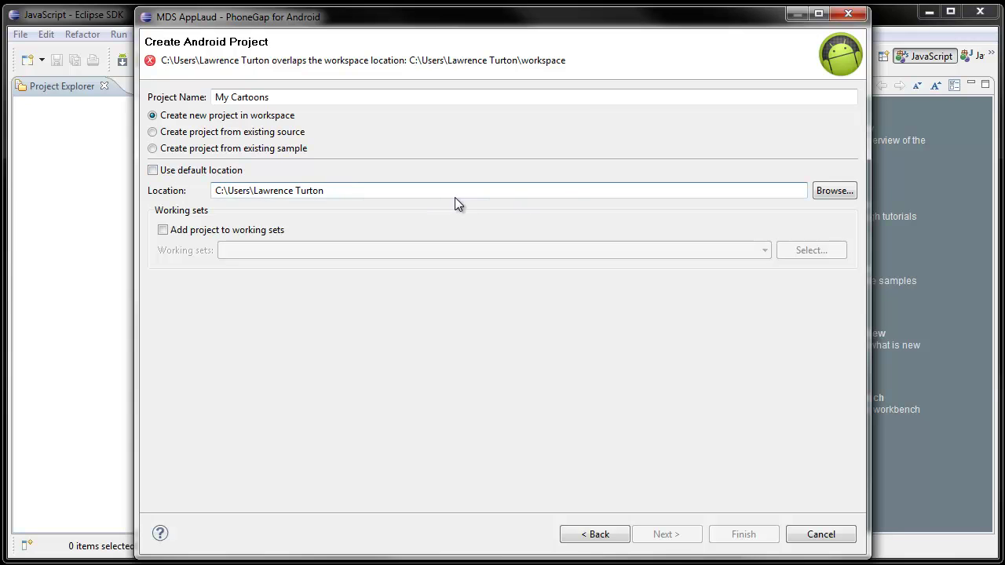
{"action": "left_click", "coordinate": [188, 171]}
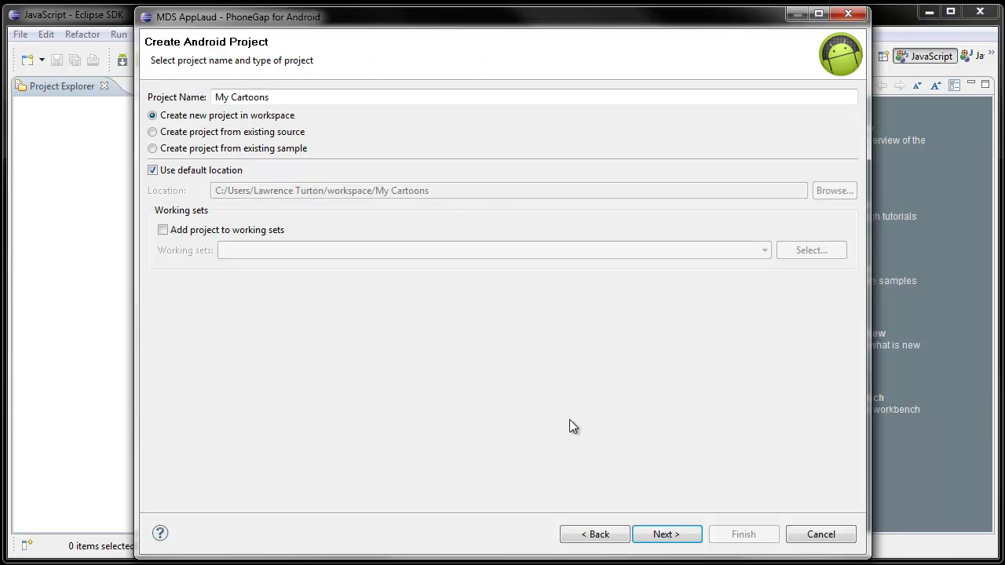
{"action": "left_click", "coordinate": [673, 537]}
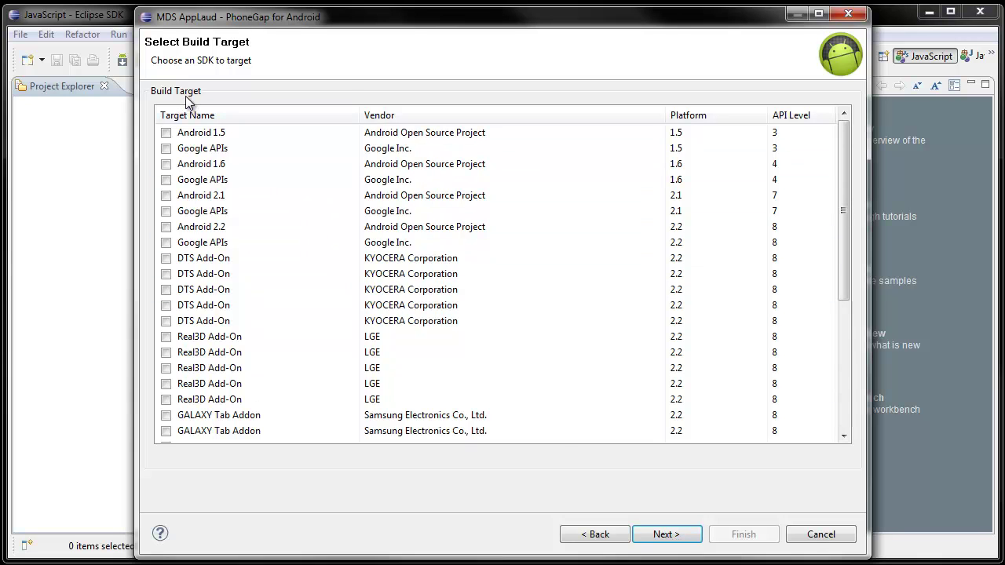
{"action": "left_click_drag", "start_coordinate": [836, 237], "coordinate": [847, 386]}
{"action": "left_click", "coordinate": [201, 416]}
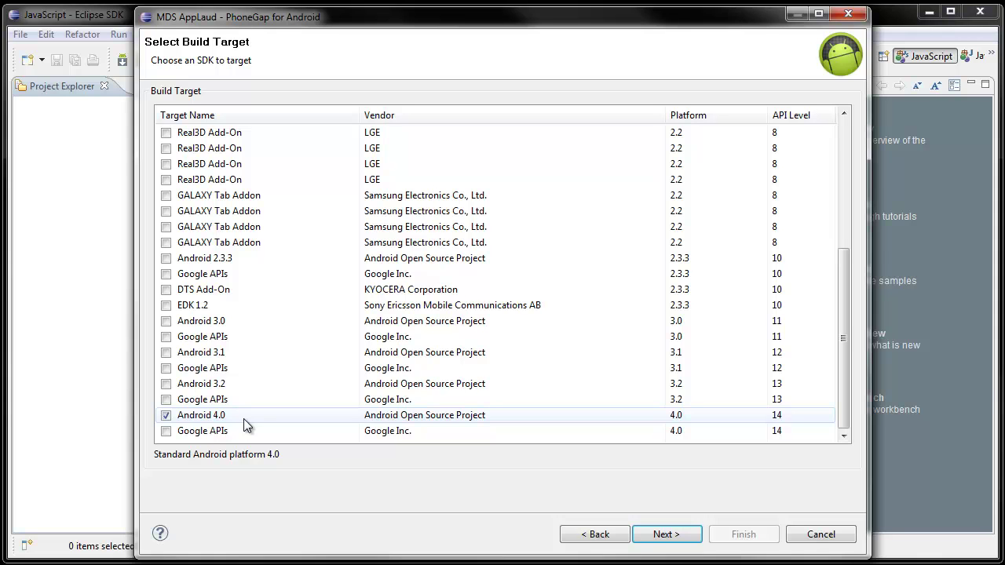
{"action": "left_click", "coordinate": [167, 416]}
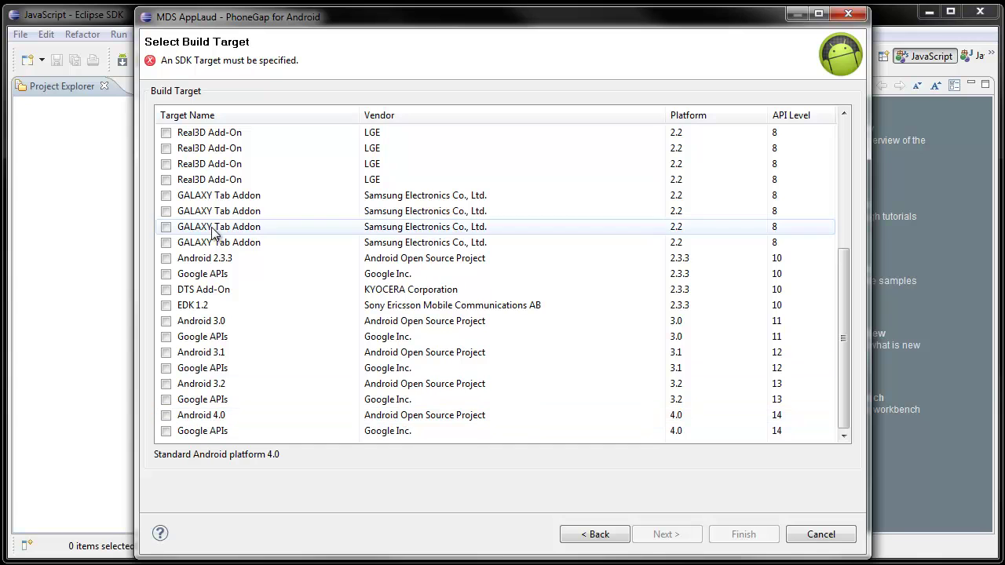
Choose Android 2.2 from the Android Open Source Project, API level 8, as the build target and continue to the application info.
{"action": "left_click_drag", "start_coordinate": [840, 359], "coordinate": [834, 227]}
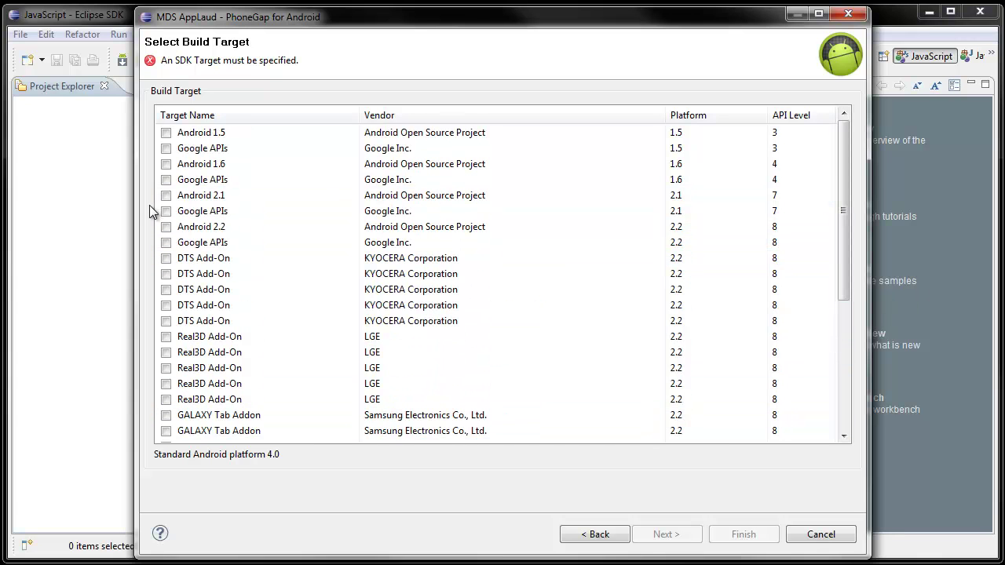
{"action": "left_click", "coordinate": [206, 227]}
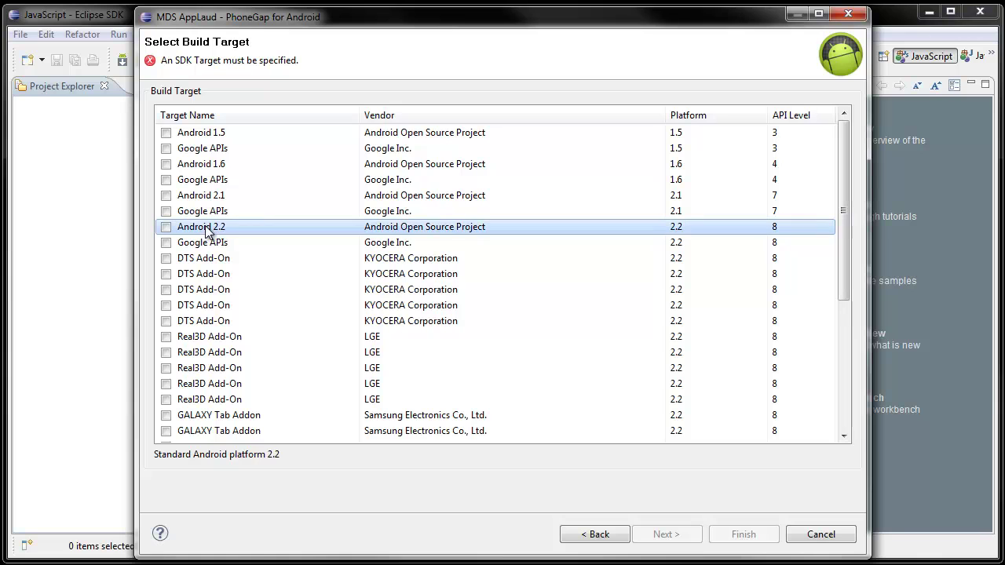
{"action": "left_click", "coordinate": [166, 229]}
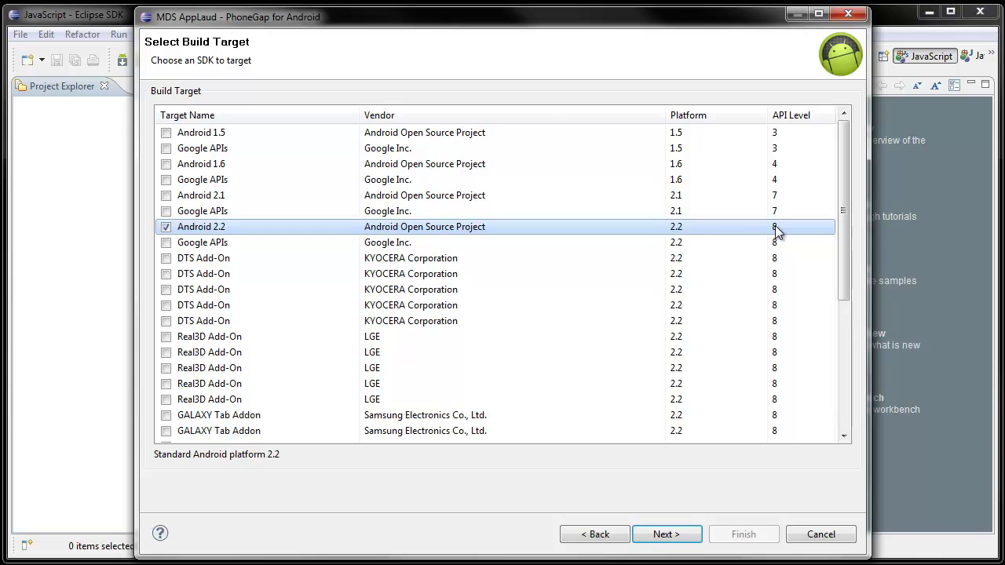
{"action": "left_click", "coordinate": [661, 542]}
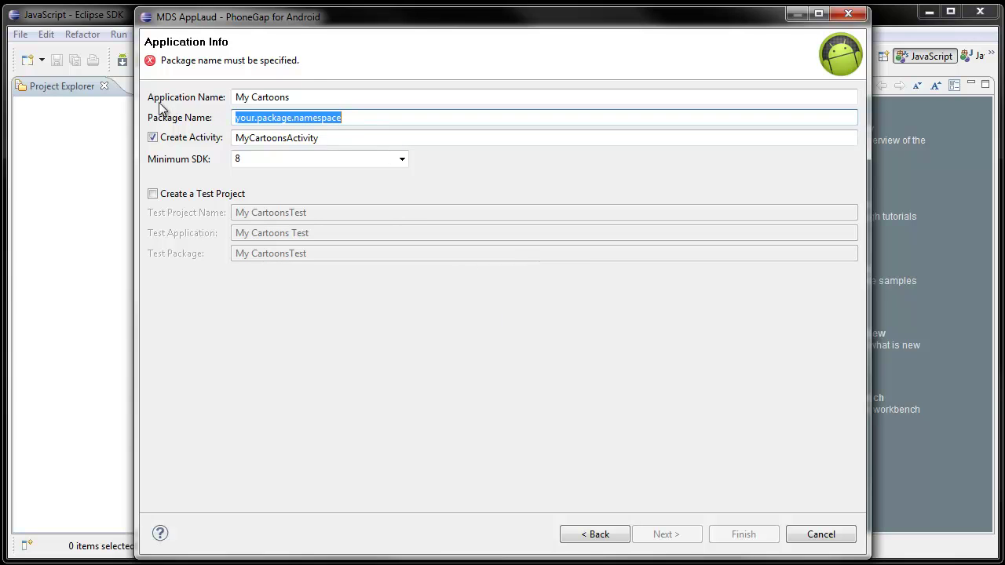
Set the package name to com.cartoonsmart.mycartoons for the My Cartoons application.
{"action": "left_click_drag", "start_coordinate": [315, 96], "coordinate": [201, 97]}
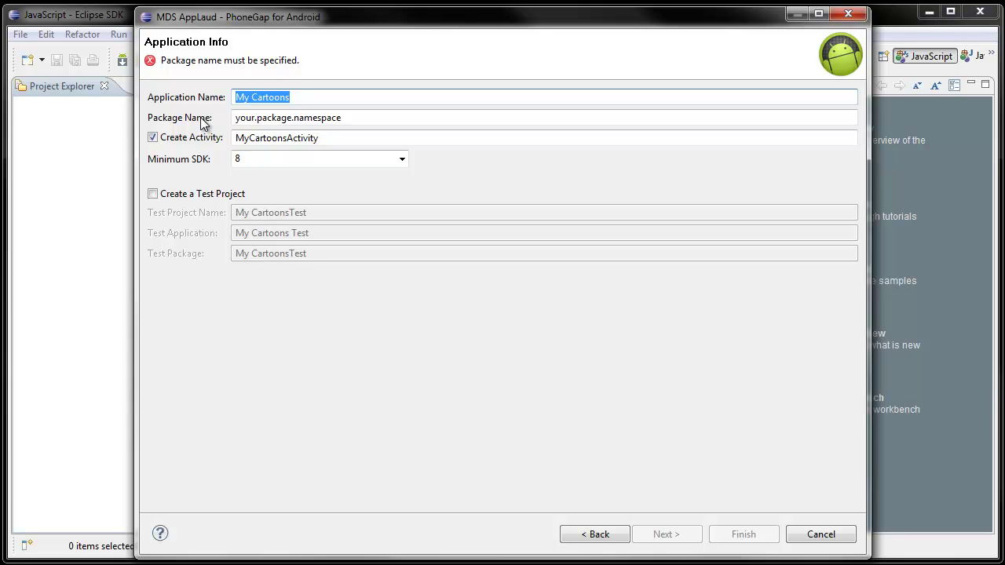
{"action": "left_click_drag", "start_coordinate": [370, 119], "coordinate": [208, 123]}
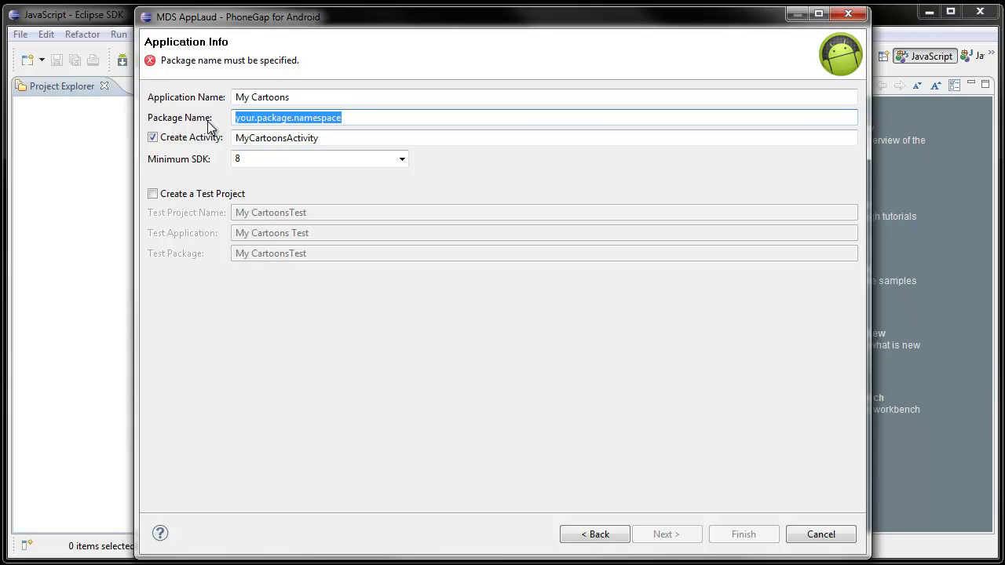
{"action": "type", "text": "com"}
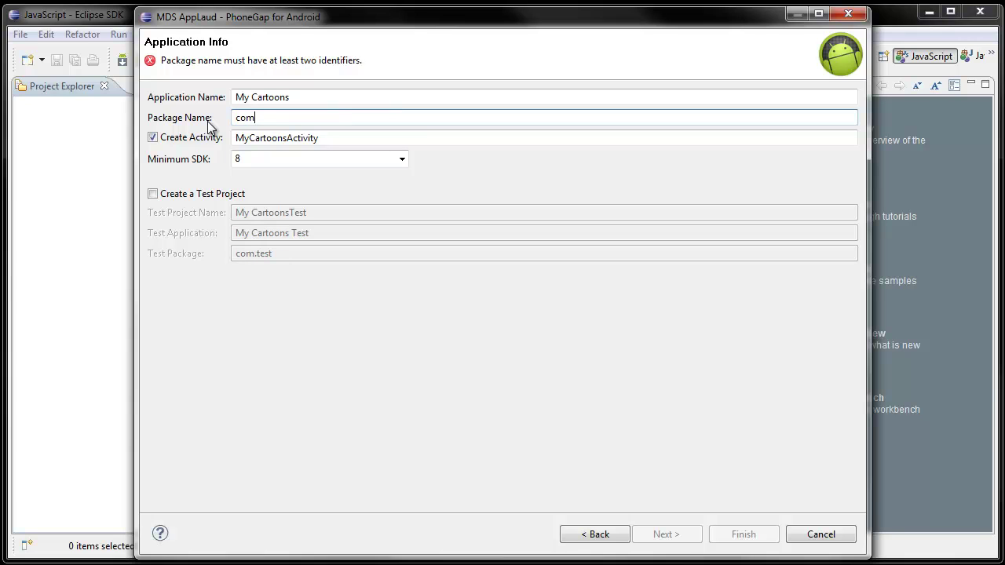
{"action": "type", "text": ".cart"}
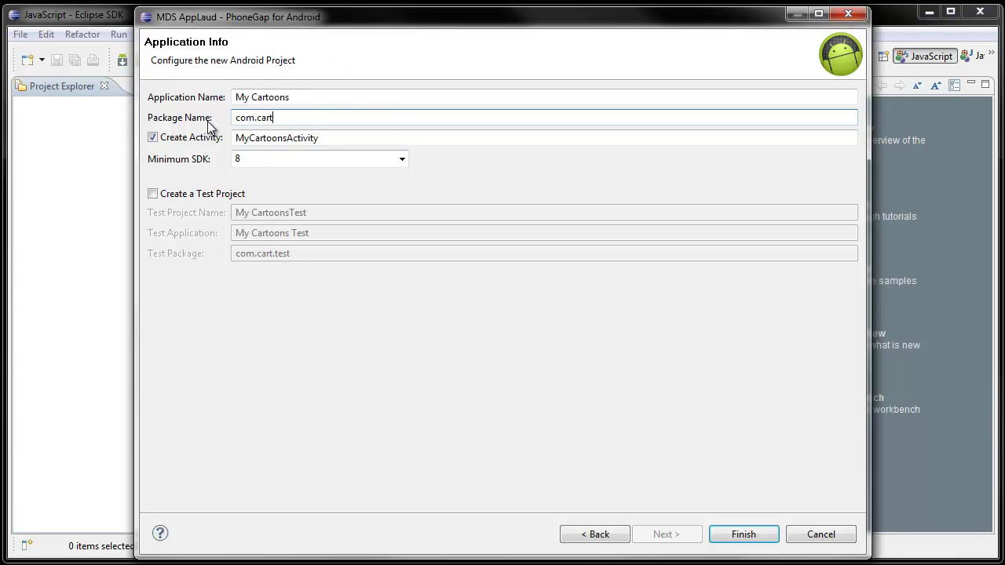
{"action": "type", "text": "oonsmart."}
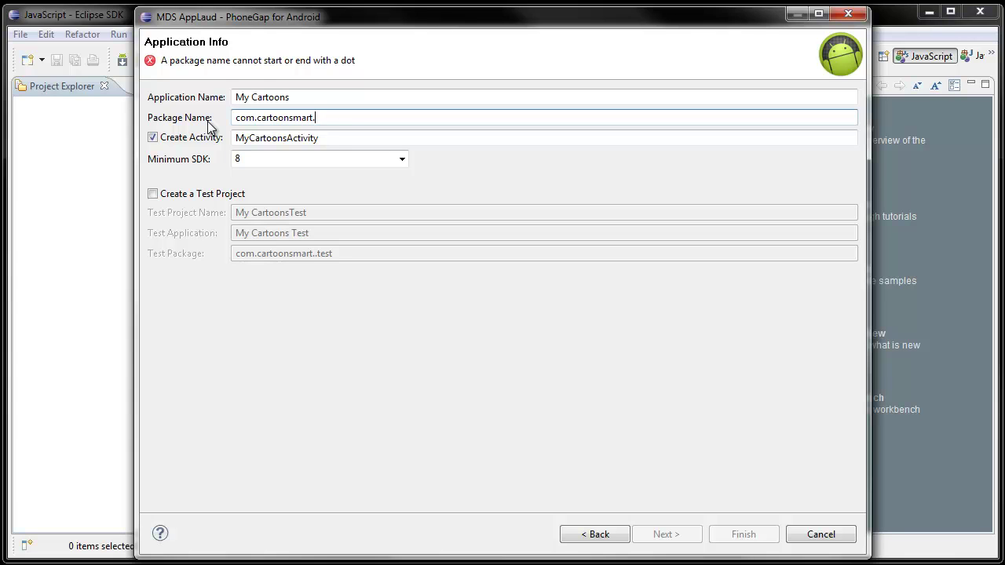
{"action": "type", "text": "mycartoons"}
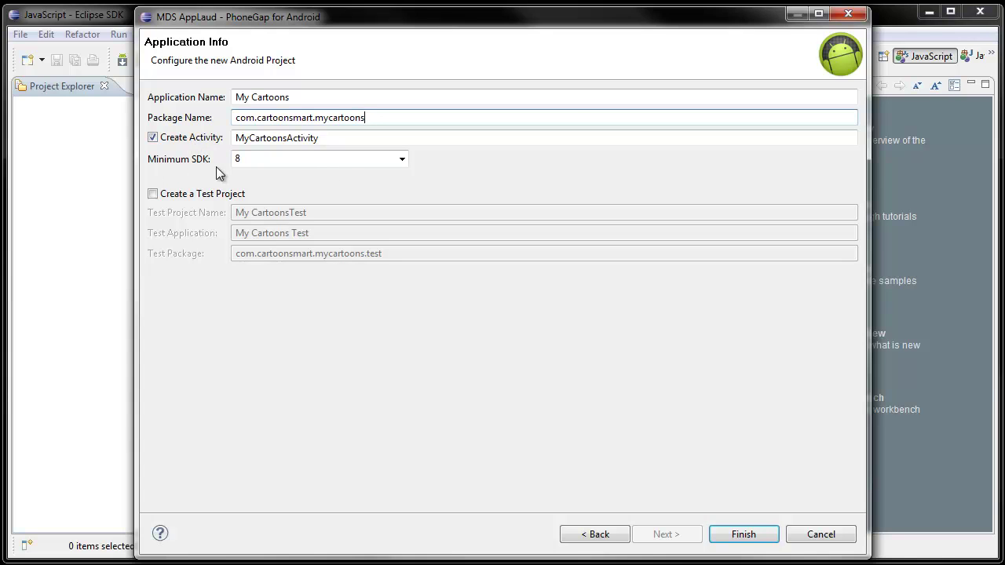
Recheck the build target, set the minimum SDK to 8 (Android 2.2) and finish creating the project without a test project.
{"action": "left_click", "coordinate": [595, 534]}
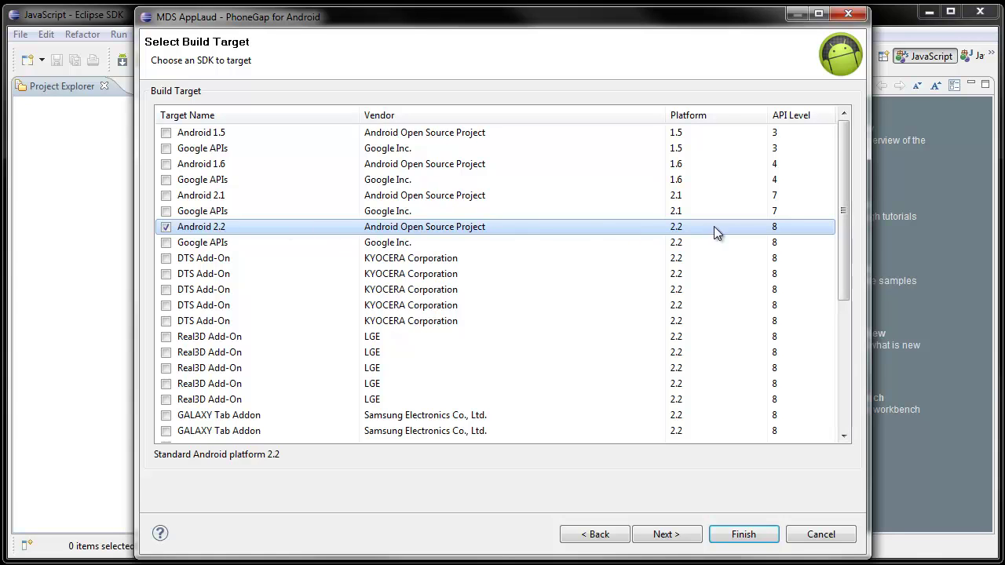
{"action": "left_click", "coordinate": [690, 543]}
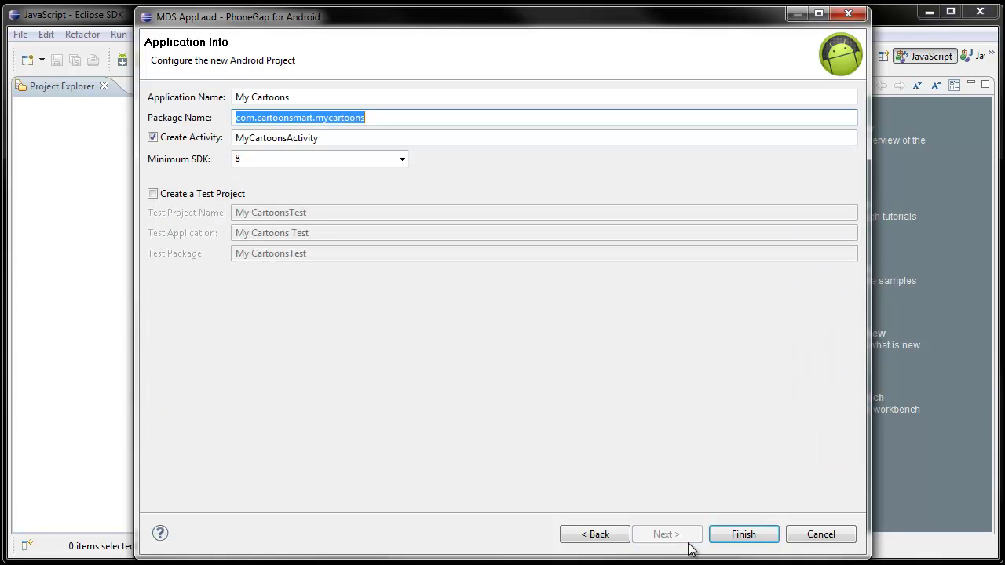
{"action": "left_click", "coordinate": [402, 160]}
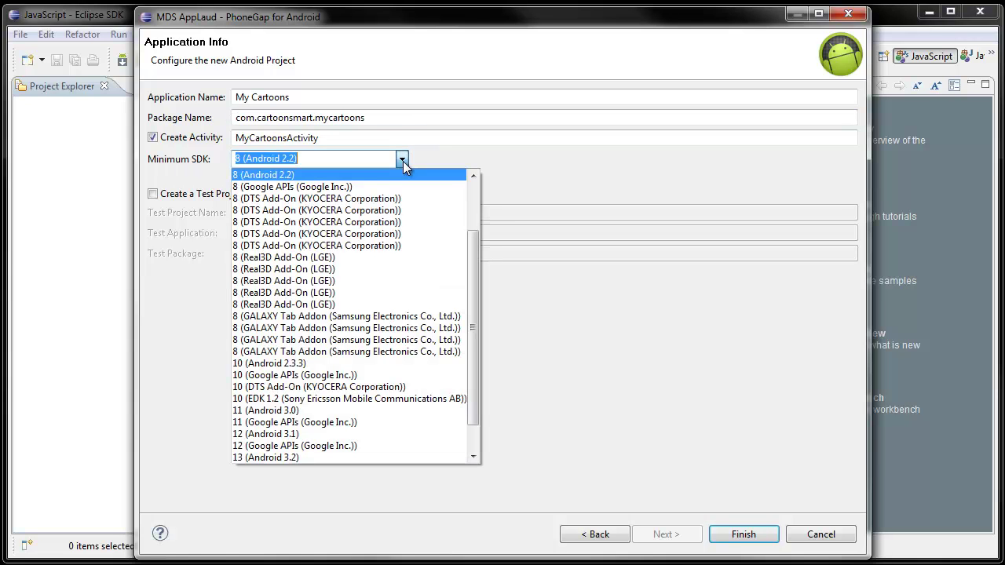
{"action": "left_click", "coordinate": [305, 177]}
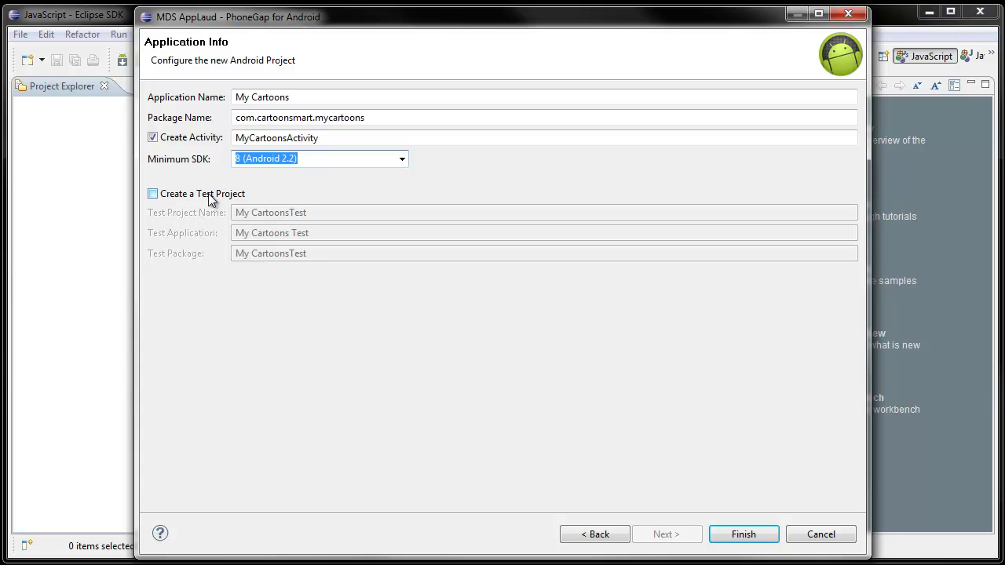
{"action": "left_click", "coordinate": [750, 542]}
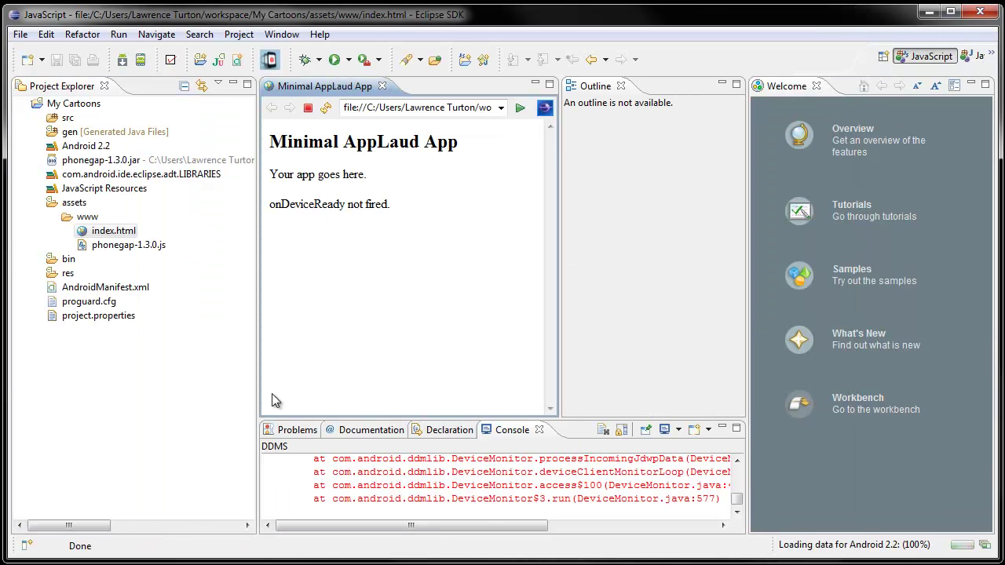
Locate the project's AndroidManifest.xml, read the PhoneGap wiki note in Firefox about it for targets below 2.3, and return to Eclipse.
{"action": "left_click", "coordinate": [77, 292]}
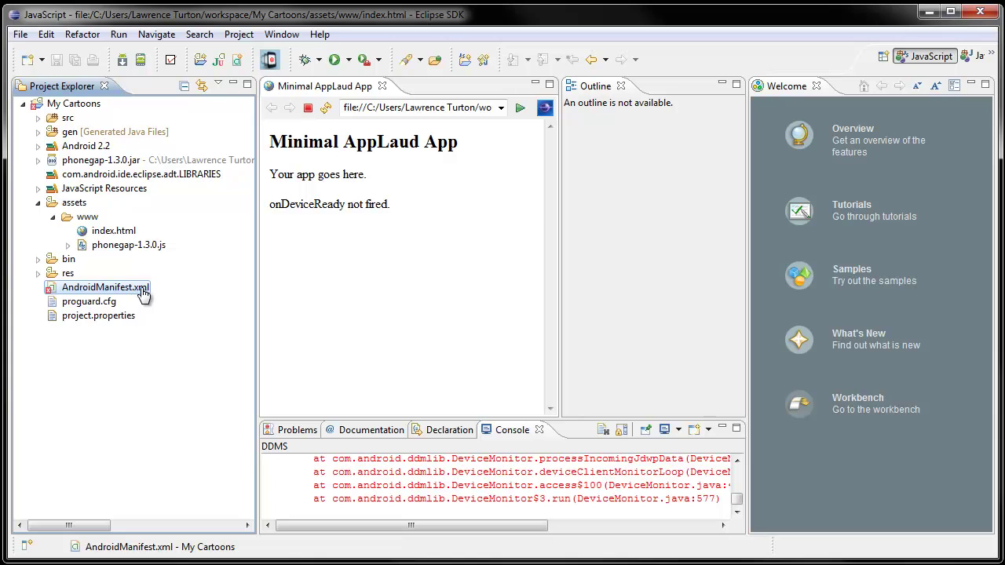
{"action": "left_click", "coordinate": [35, 114]}
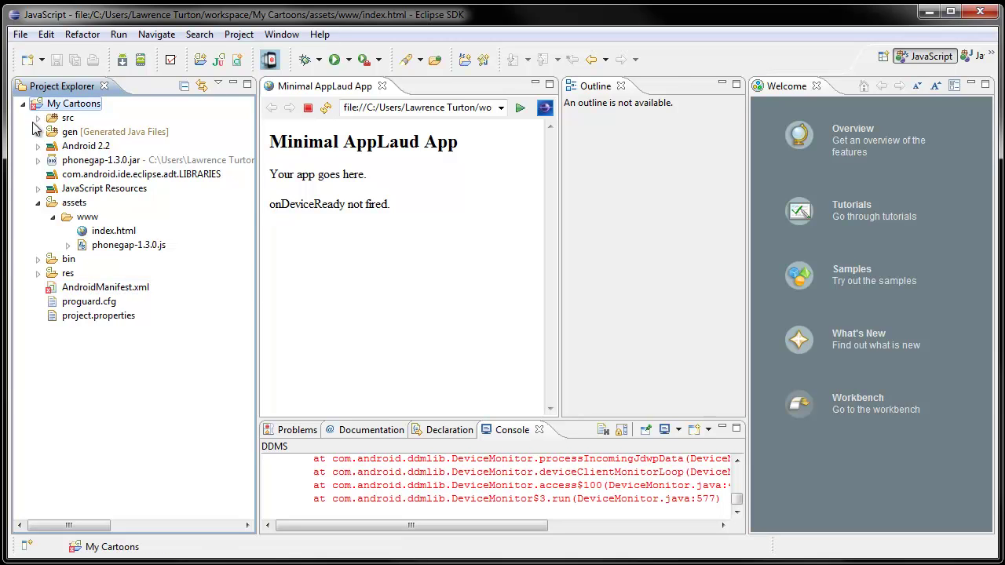
{"action": "left_click", "coordinate": [102, 288]}
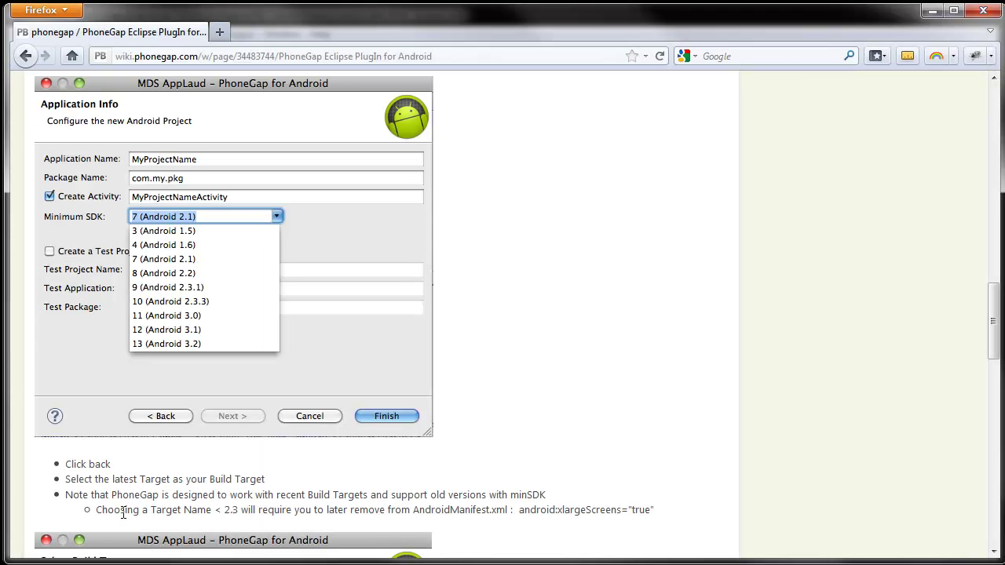
{"action": "left_click_drag", "start_coordinate": [97, 510], "coordinate": [510, 511]}
{"action": "left_click", "coordinate": [452, 512]}
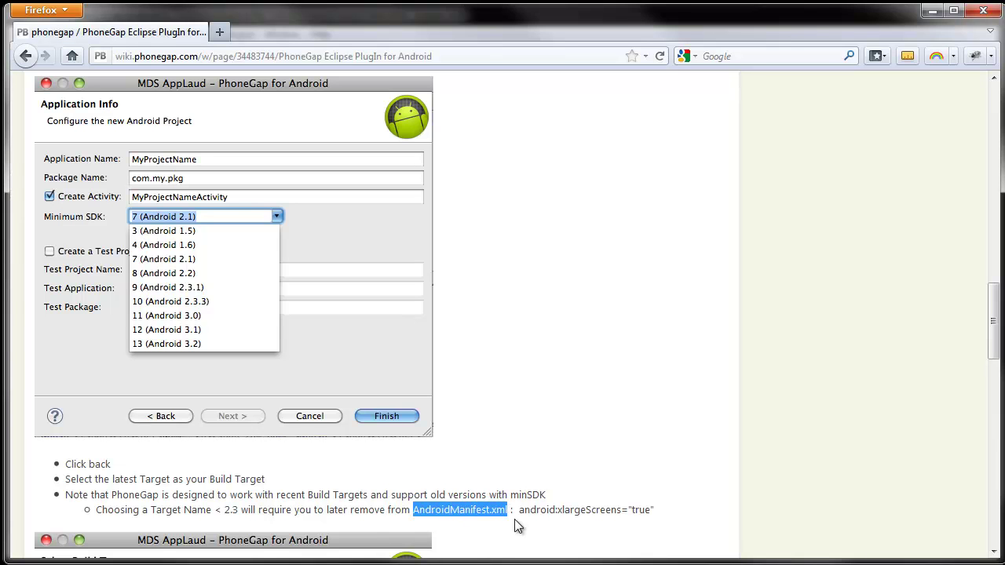
{"action": "left_click_drag", "start_coordinate": [519, 511], "coordinate": [666, 510]}
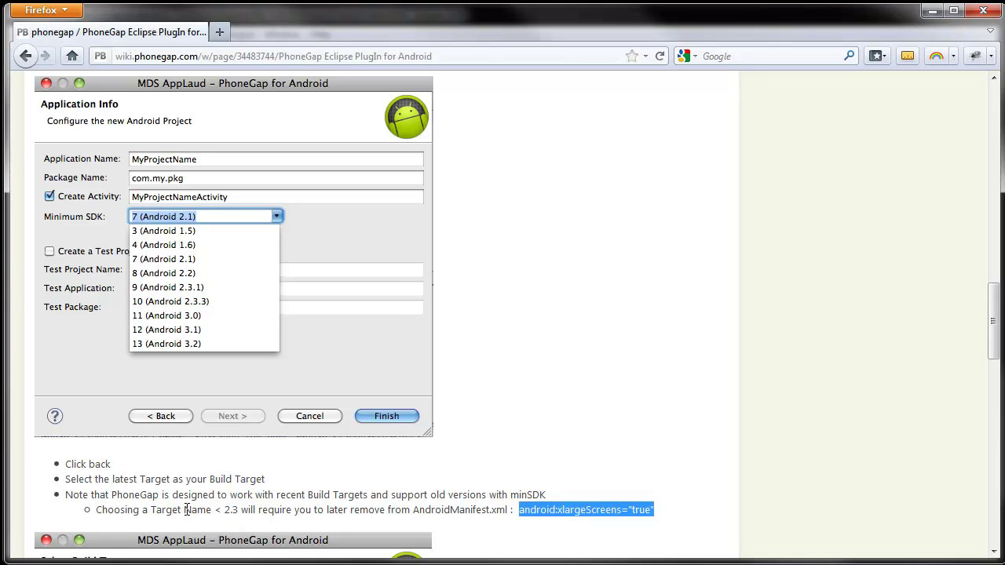
{"action": "left_click_drag", "start_coordinate": [224, 510], "coordinate": [240, 509]}
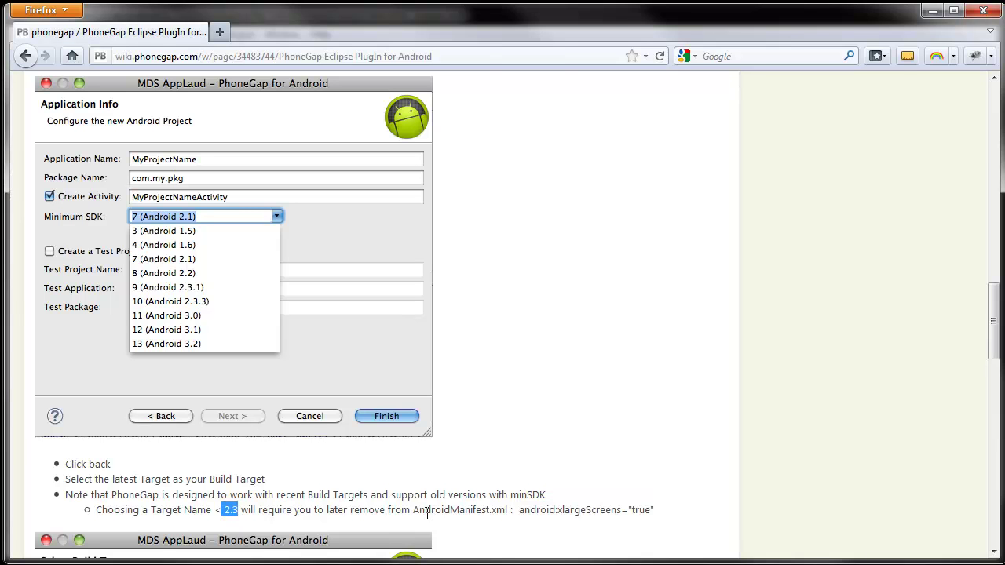
{"action": "left_click_drag", "start_coordinate": [414, 510], "coordinate": [508, 510]}
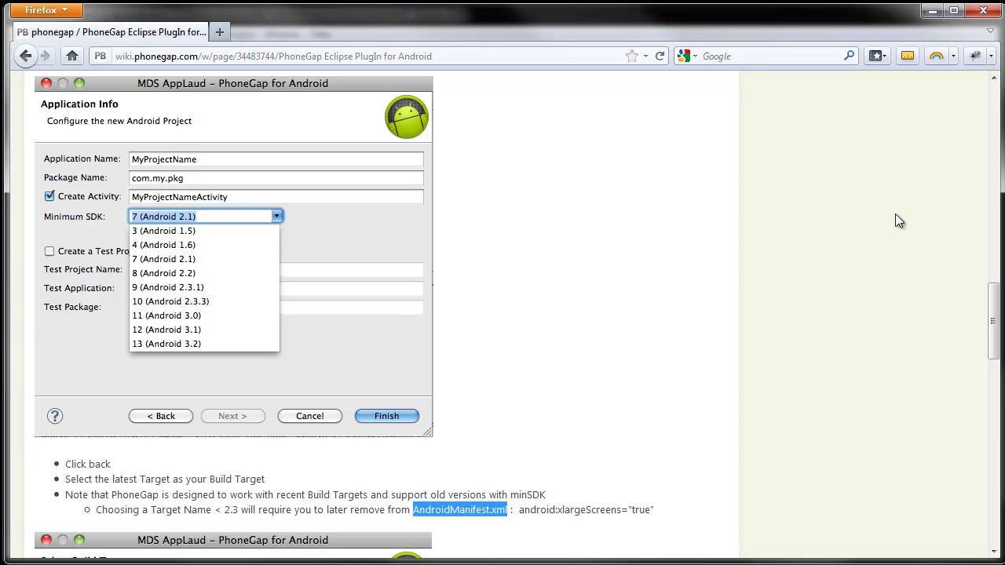
{"action": "left_click", "coordinate": [933, 10]}
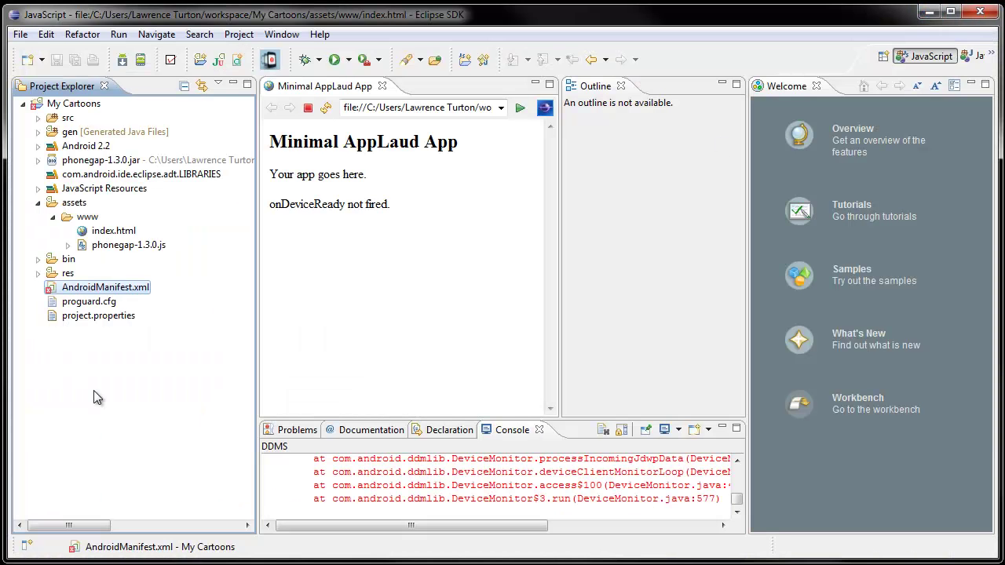
Open the My Cartoons project's AndroidManifest.xml as plain text for editing.
{"action": "right_click", "coordinate": [145, 290]}
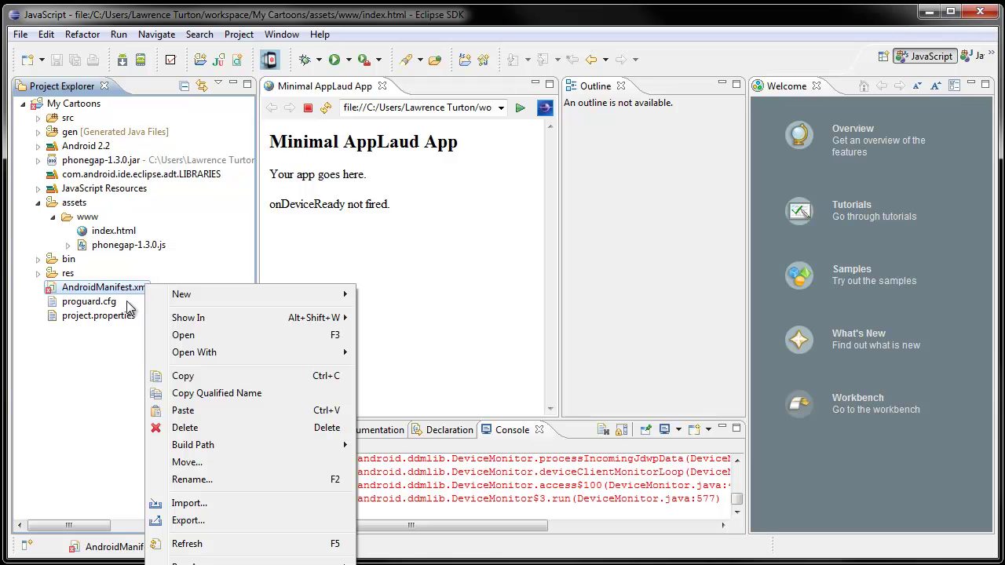
{"action": "mouse_move", "coordinate": [227, 358]}
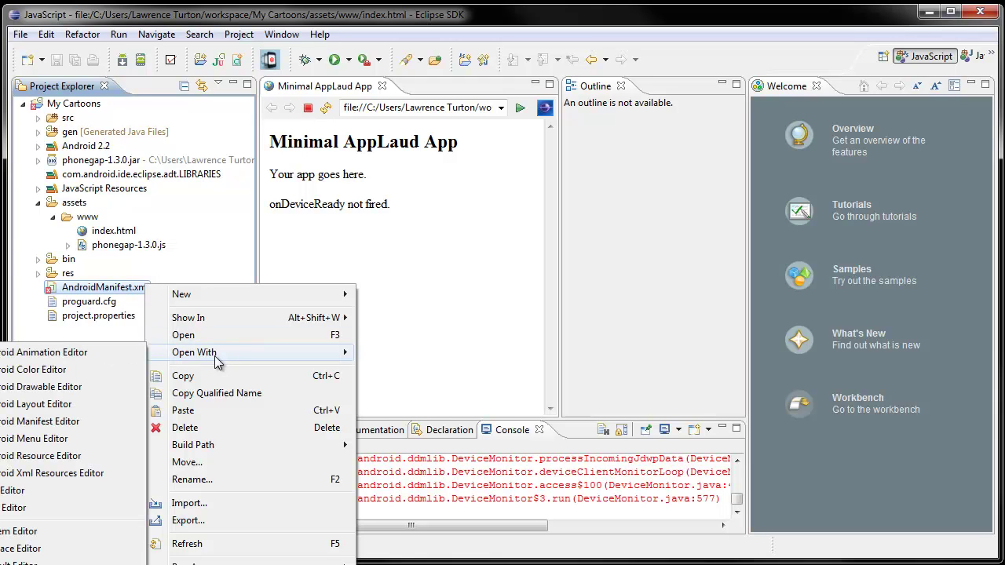
{"action": "left_click", "coordinate": [75, 490]}
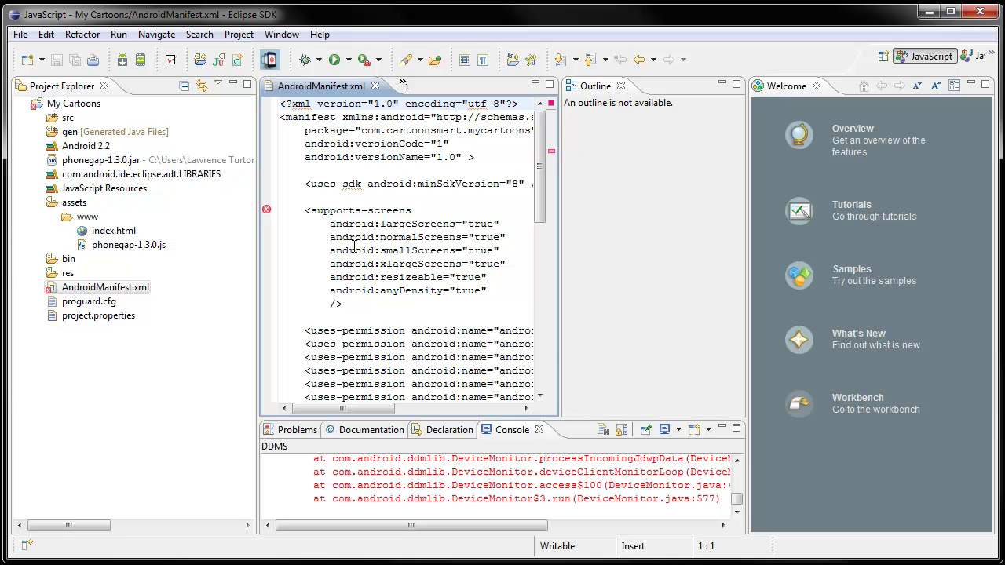
Delete the android:xlargeScreens="true" line from the supports-screens element, then save and close AndroidManifest.xml.
{"action": "left_click_drag", "start_coordinate": [330, 267], "coordinate": [509, 262]}
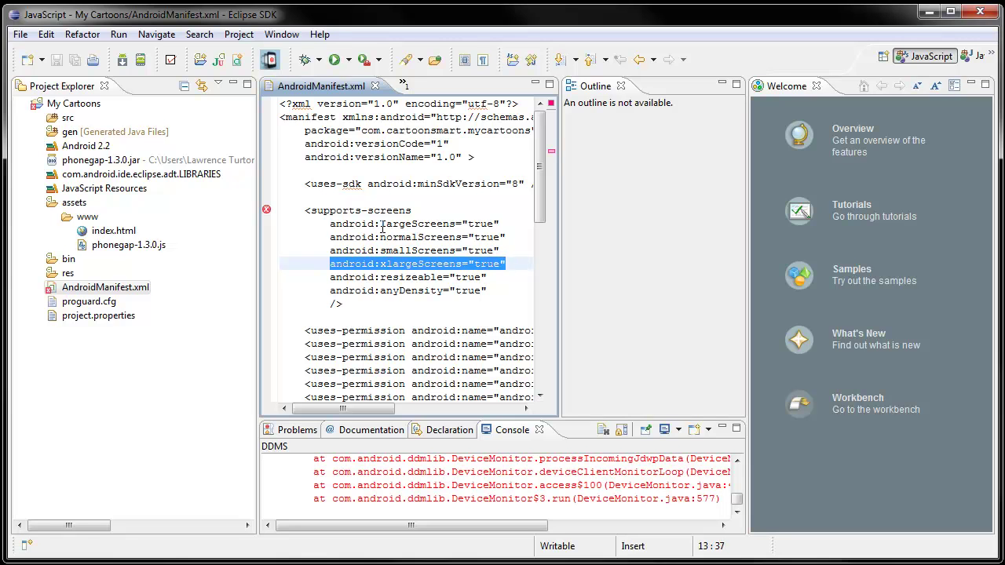
{"action": "left_click_drag", "start_coordinate": [380, 225], "coordinate": [457, 223]}
{"action": "left_click_drag", "start_coordinate": [380, 265], "coordinate": [464, 264]}
{"action": "left_click_drag", "start_coordinate": [330, 264], "coordinate": [510, 264]}
{"action": "key", "text": "BackSpace"}
{"action": "key", "text": "BackSpace"}
{"action": "key", "text": "BackSpace"}
{"action": "key", "text": "BackSpace"}
{"action": "key", "text": "BackSpace"}
{"action": "key", "text": "BackSpace"}
{"action": "key", "text": "BackSpace"}
{"action": "key", "text": "BackSpace"}
{"action": "key", "text": "BackSpace"}
{"action": "key", "text": "BackSpace"}
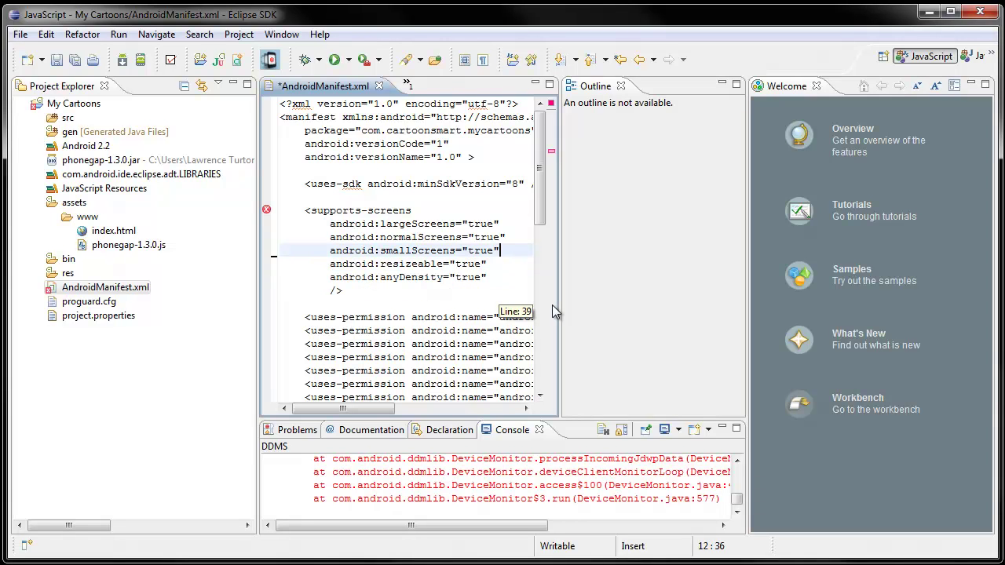
{"action": "key", "text": "ctrl+s"}
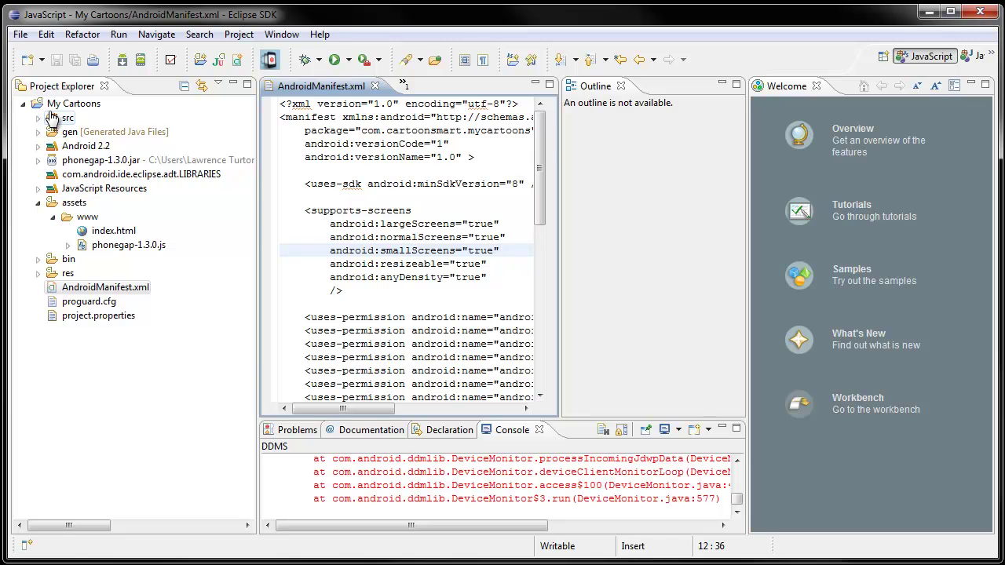
{"action": "left_click", "coordinate": [50, 110]}
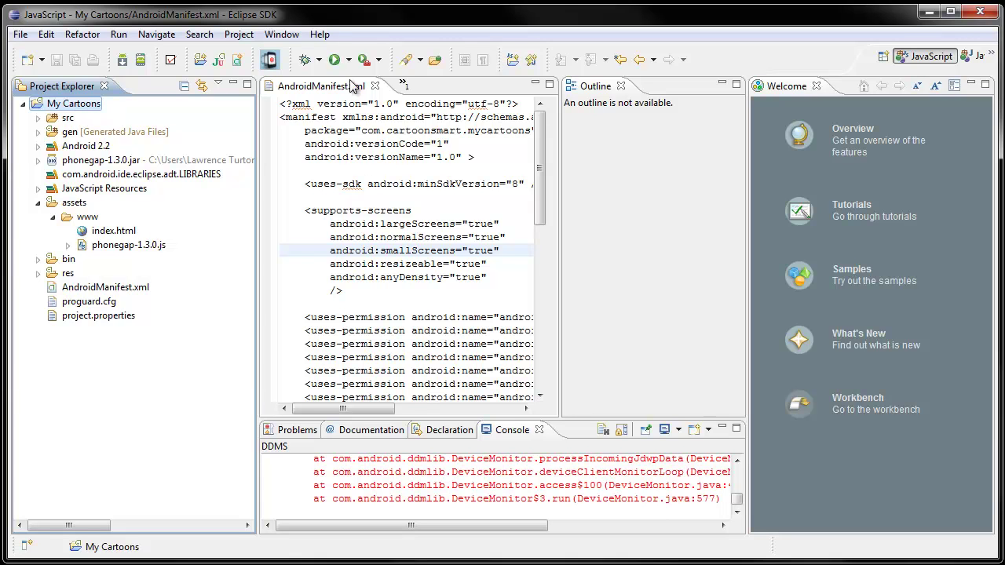
{"action": "left_click", "coordinate": [376, 87]}
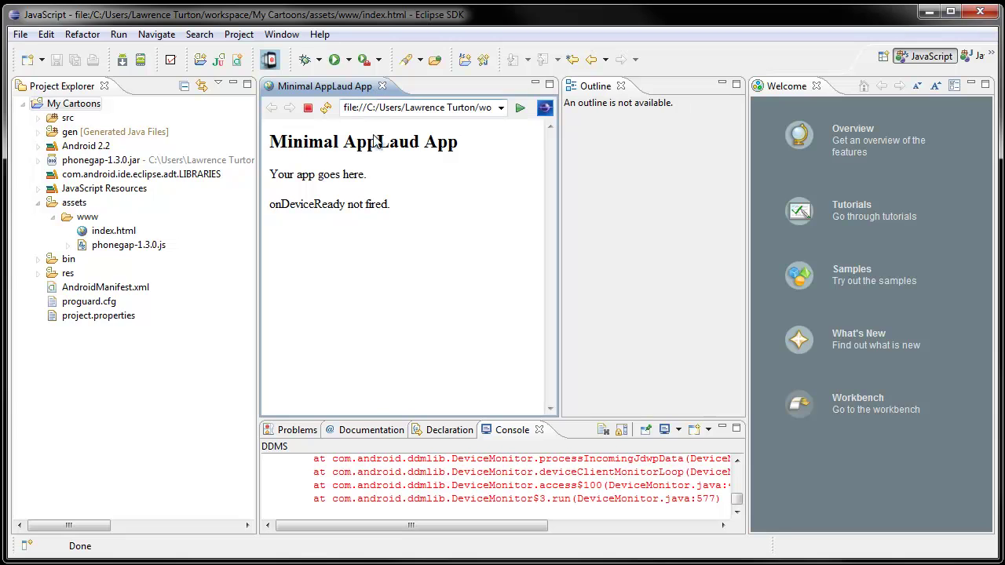
Start exporting the My Cartoons project with Export Android Application as the export destination.
{"action": "left_click", "coordinate": [69, 108]}
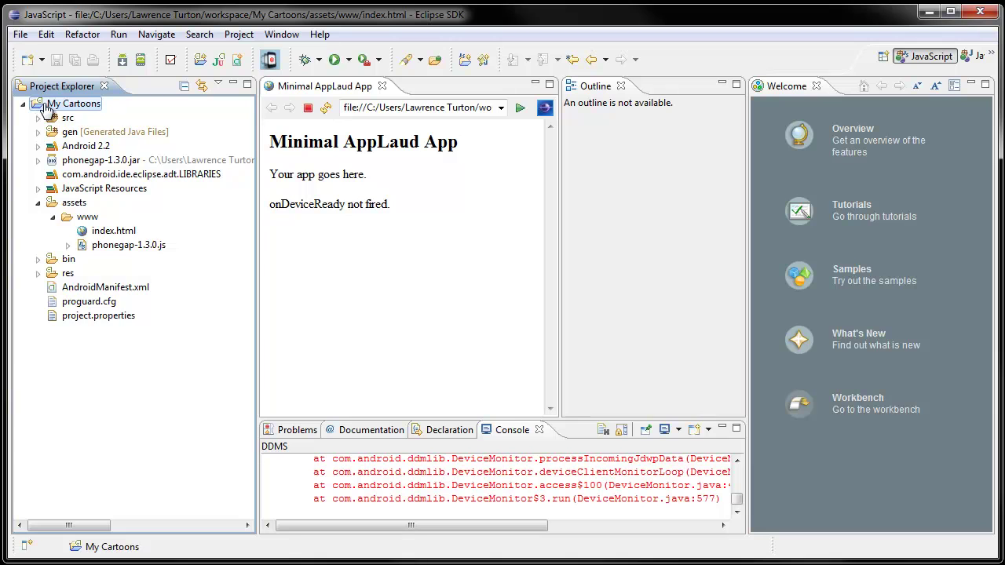
{"action": "right_click", "coordinate": [44, 107]}
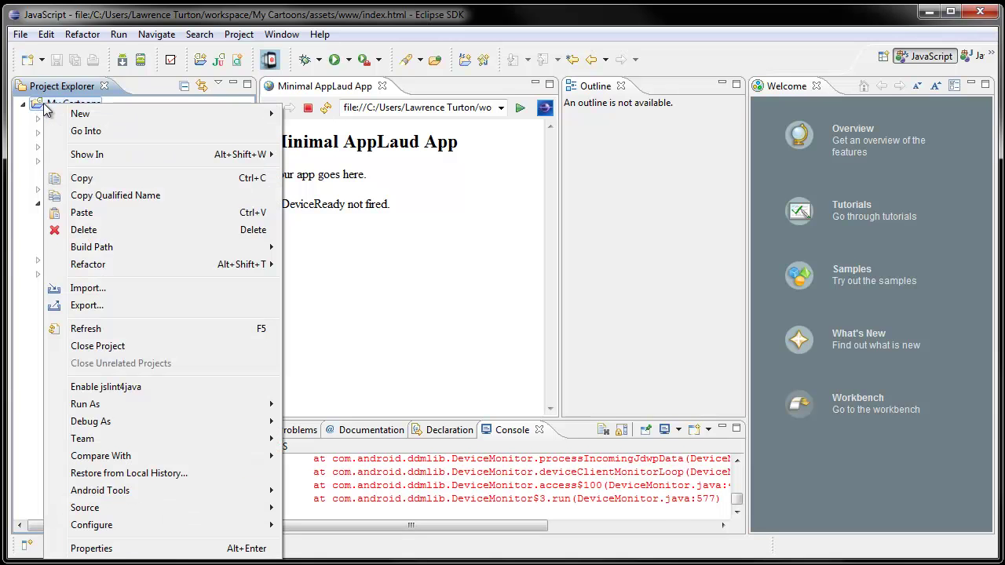
{"action": "left_click", "coordinate": [116, 308]}
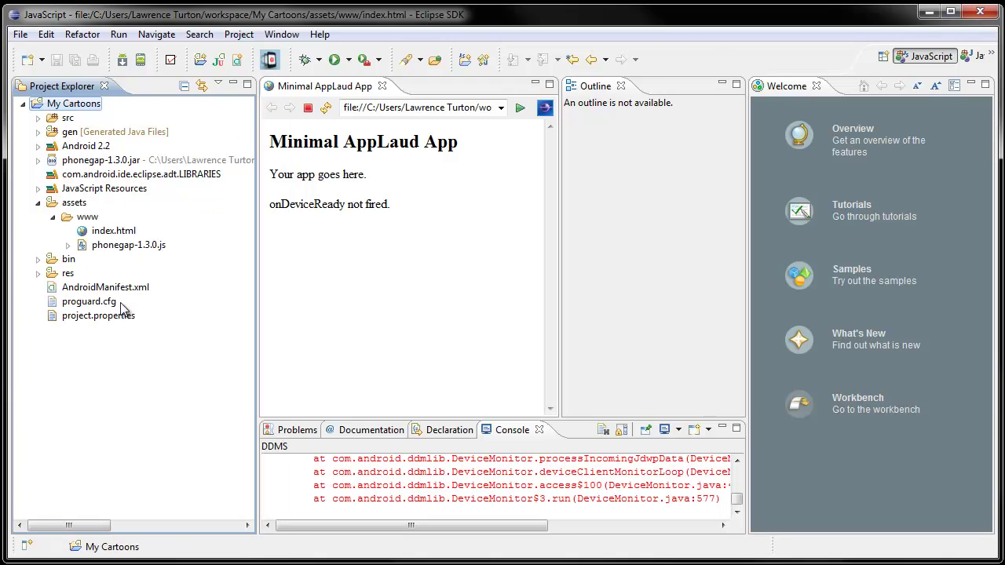
{"action": "left_click_drag", "start_coordinate": [421, 35], "coordinate": [370, 110]}
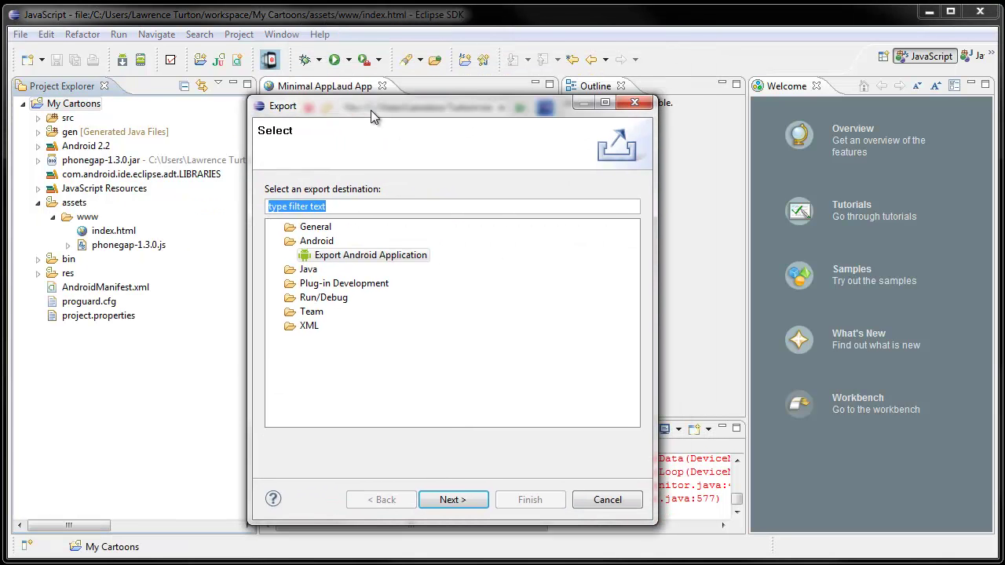
{"action": "left_click", "coordinate": [313, 256]}
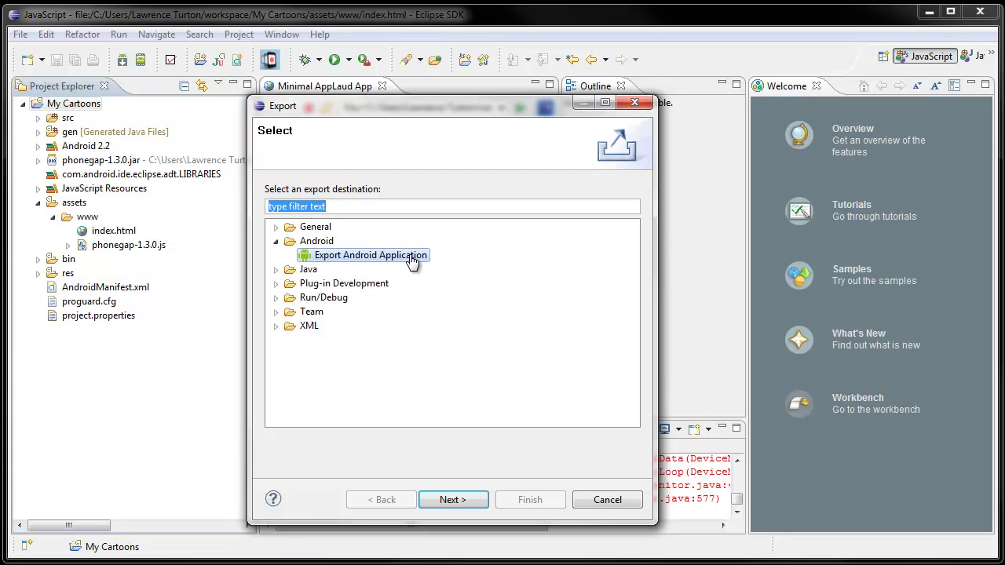
{"action": "left_click", "coordinate": [451, 501]}
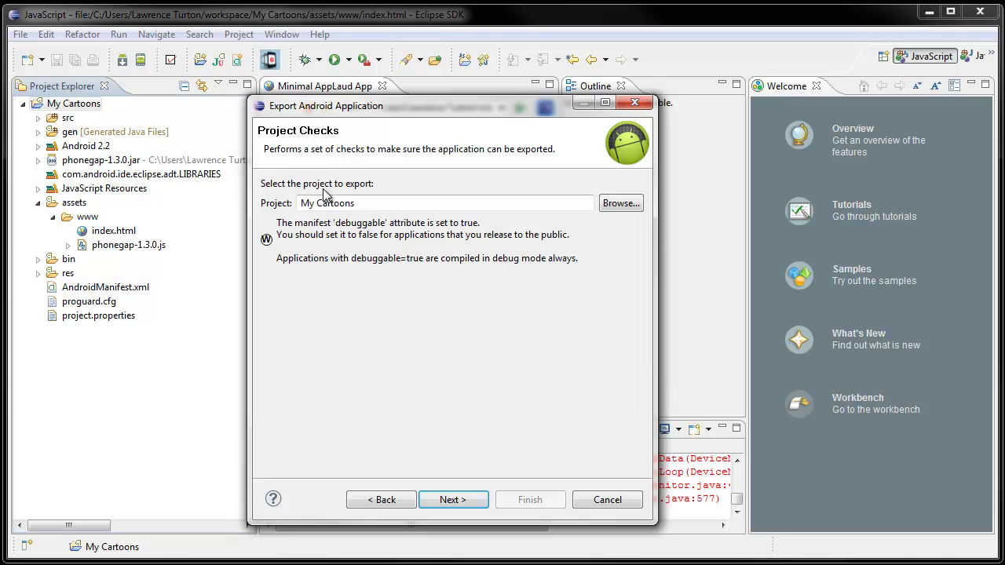
Keep My Cartoons as the project to export and continue to the keystore selection.
{"action": "left_click_drag", "start_coordinate": [324, 207], "coordinate": [231, 205]}
{"action": "left_click", "coordinate": [366, 205]}
{"action": "left_click", "coordinate": [399, 205]}
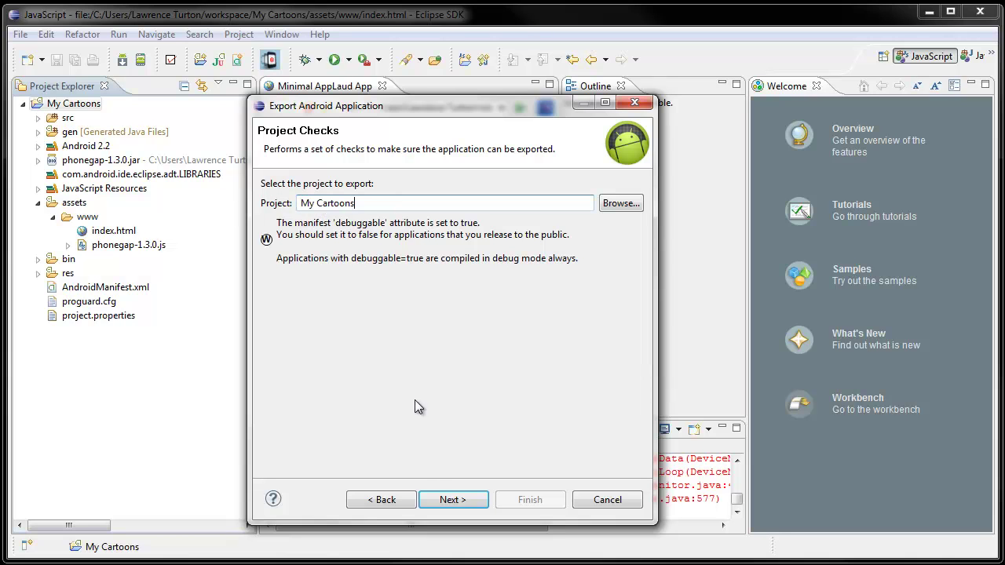
{"action": "left_click", "coordinate": [454, 500]}
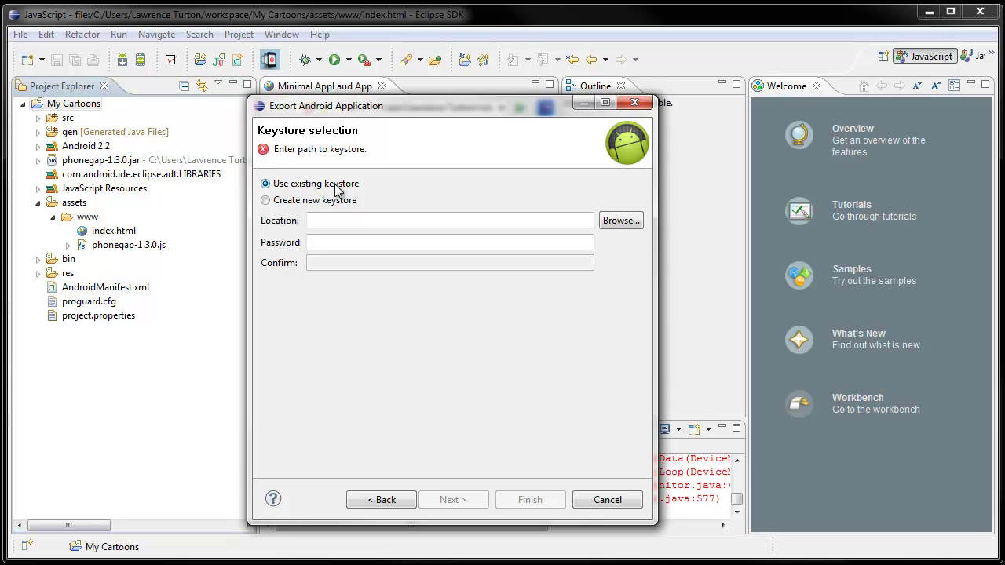
Choose to create a new keystore and set its location to a file named license on the Desktop.
{"action": "left_click", "coordinate": [310, 203]}
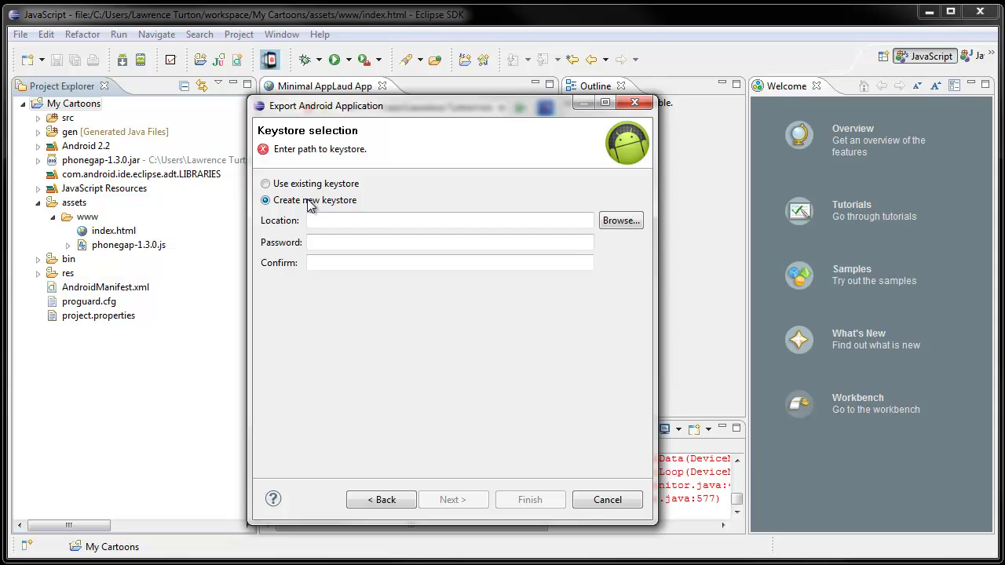
{"action": "left_click", "coordinate": [608, 220]}
{"action": "left_click_drag", "start_coordinate": [502, 133], "coordinate": [376, 32]}
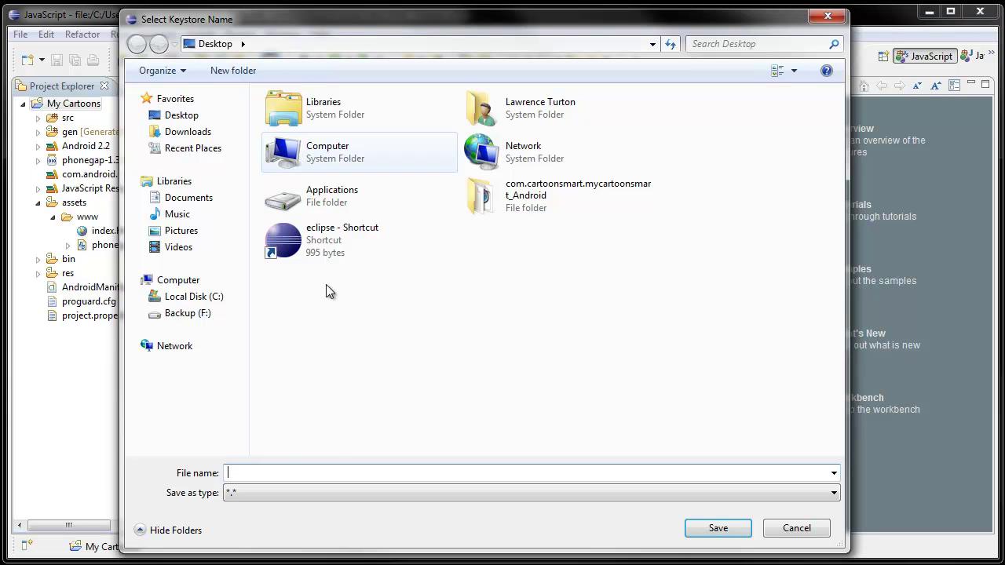
{"action": "left_click", "coordinate": [236, 476]}
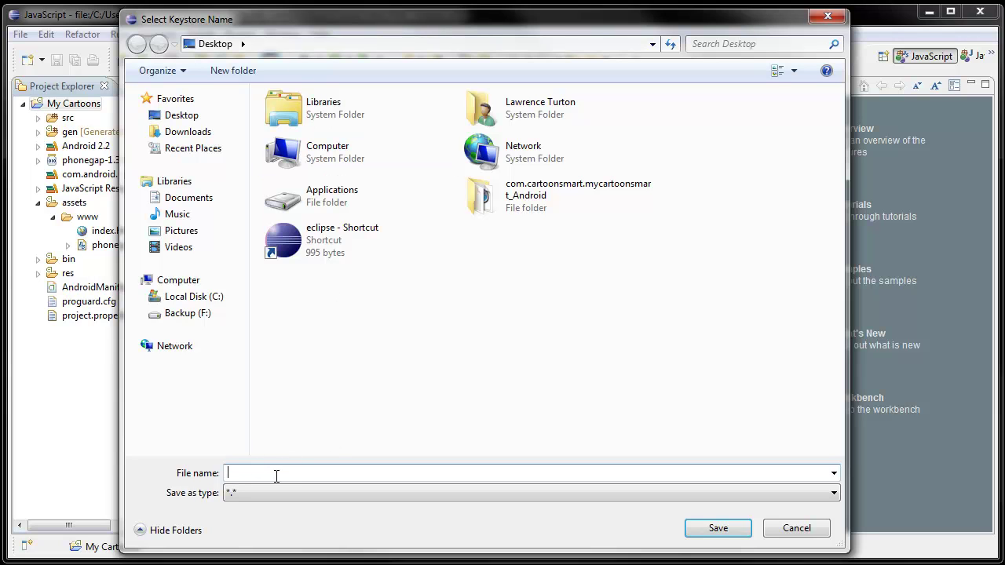
{"action": "type", "text": "license"}
{"action": "left_click", "coordinate": [716, 530]}
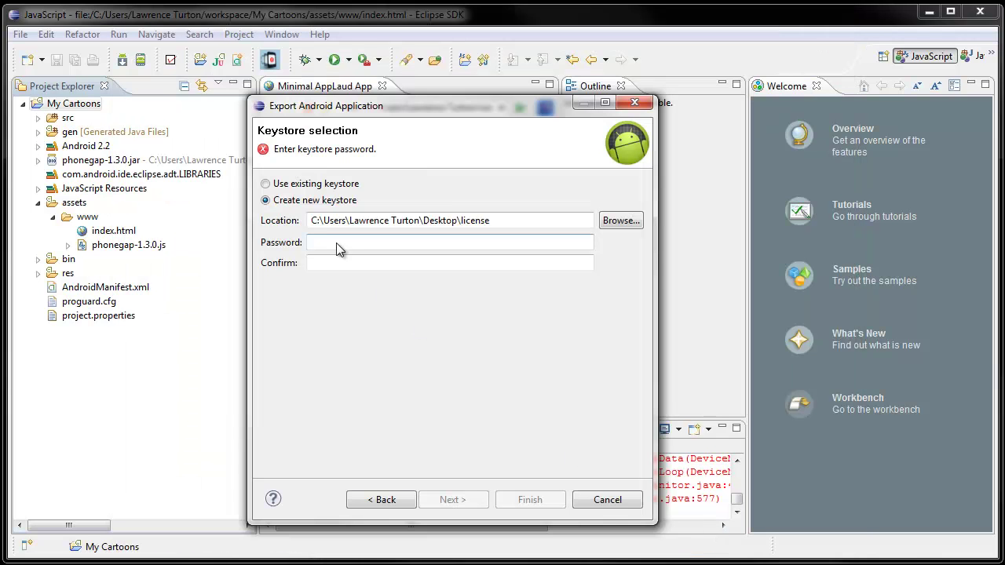
Enter and confirm the password for the new keystore, and continue to the key creation.
{"action": "left_click", "coordinate": [327, 240]}
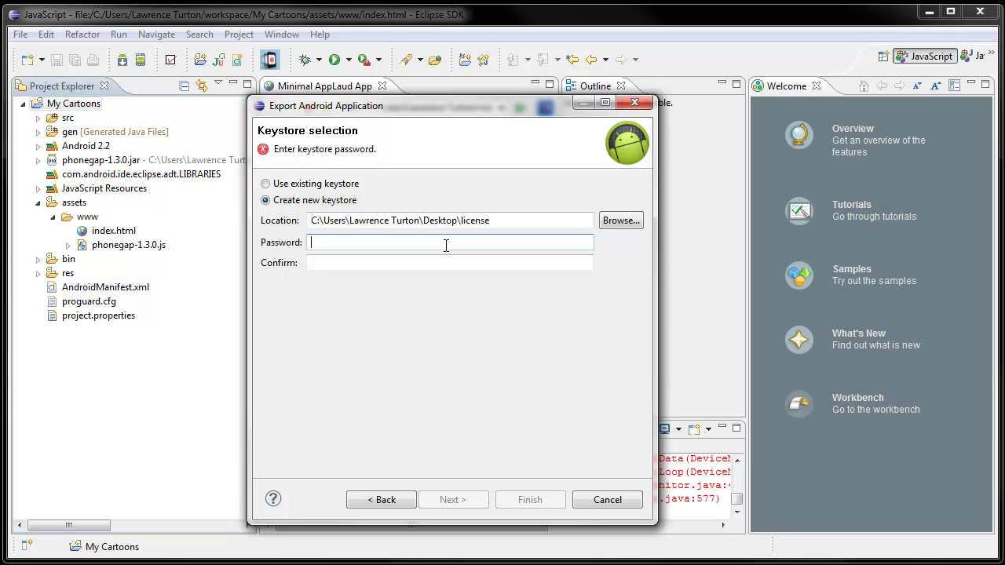
{"action": "type", "text": "******"}
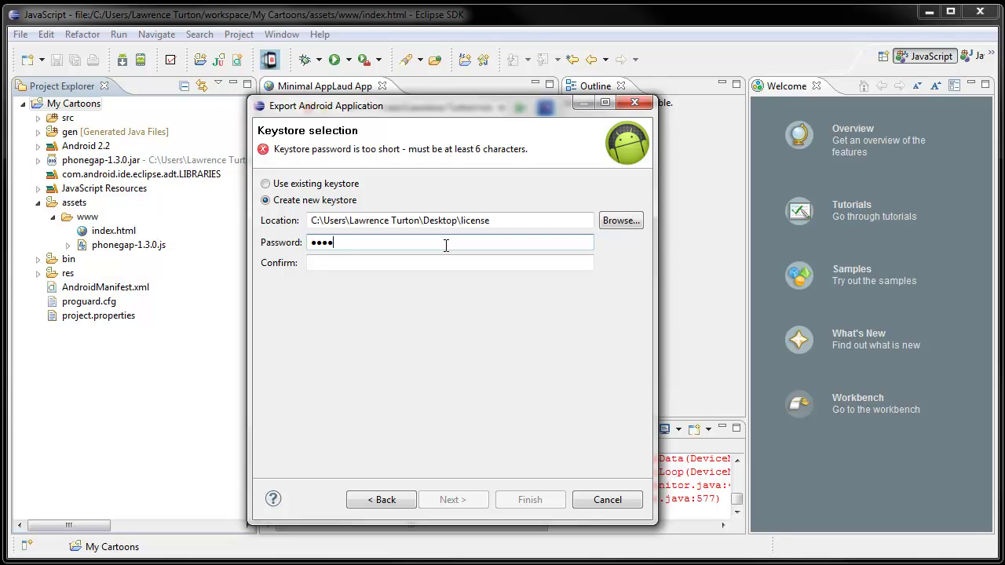
{"action": "type", "text": "*"}
{"action": "left_click", "coordinate": [394, 264]}
{"action": "type", "text": "*******"}
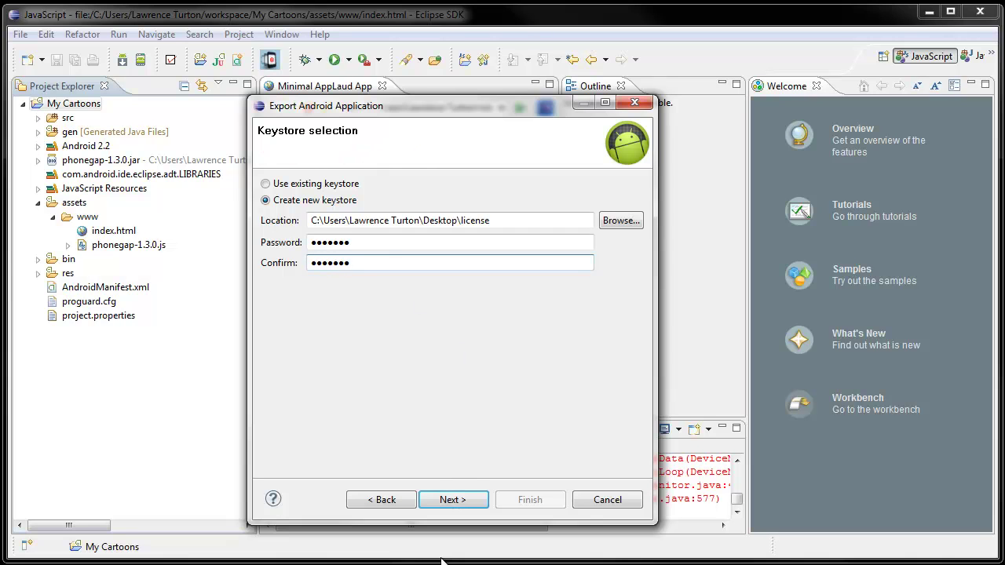
{"action": "left_click", "coordinate": [454, 509]}
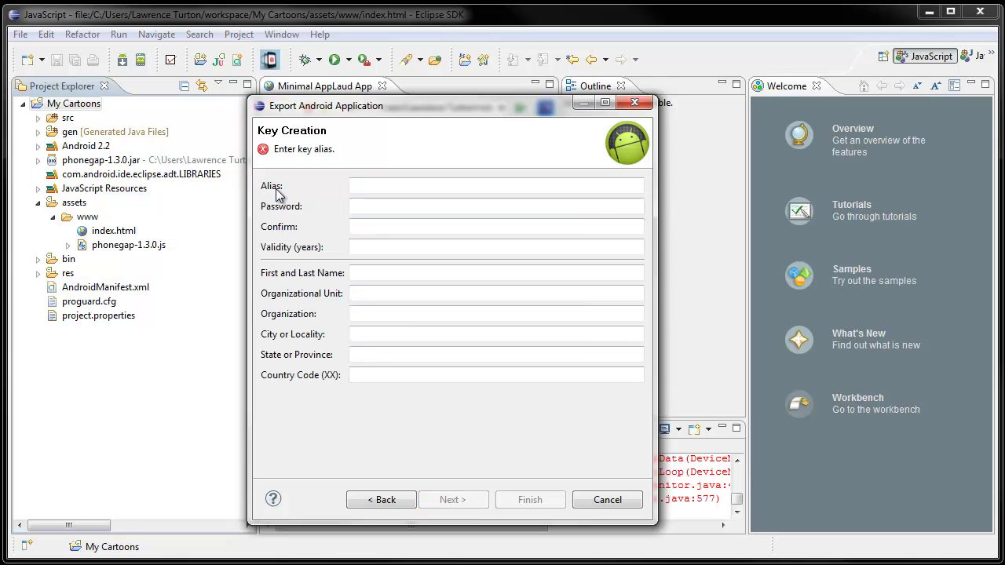
Enter the alias for the new key, and enter and confirm the key password.
{"action": "left_click", "coordinate": [355, 187]}
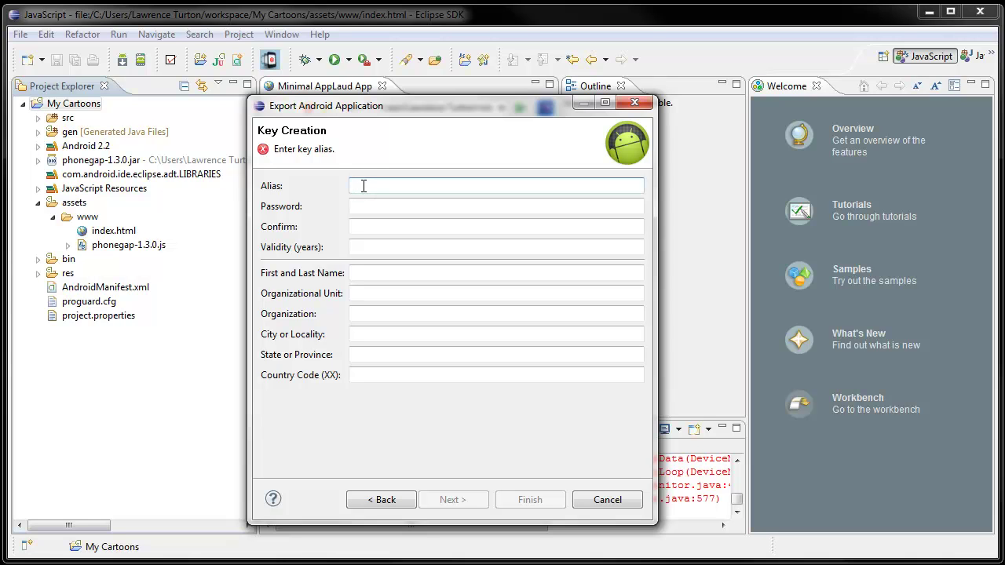
{"action": "type", "text": "Loz"}
{"action": "left_click", "coordinate": [372, 209]}
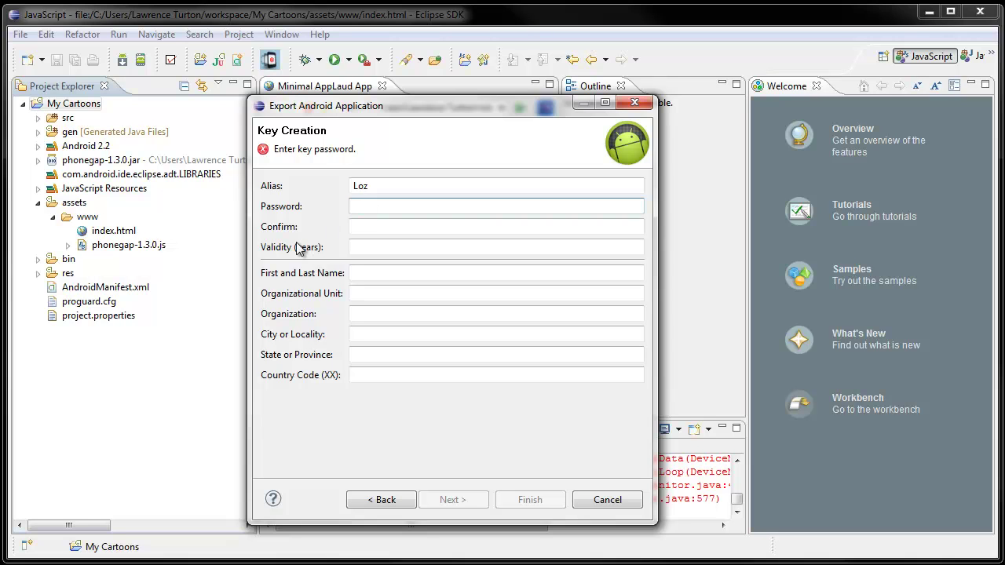
{"action": "type", "text": "•••••••"}
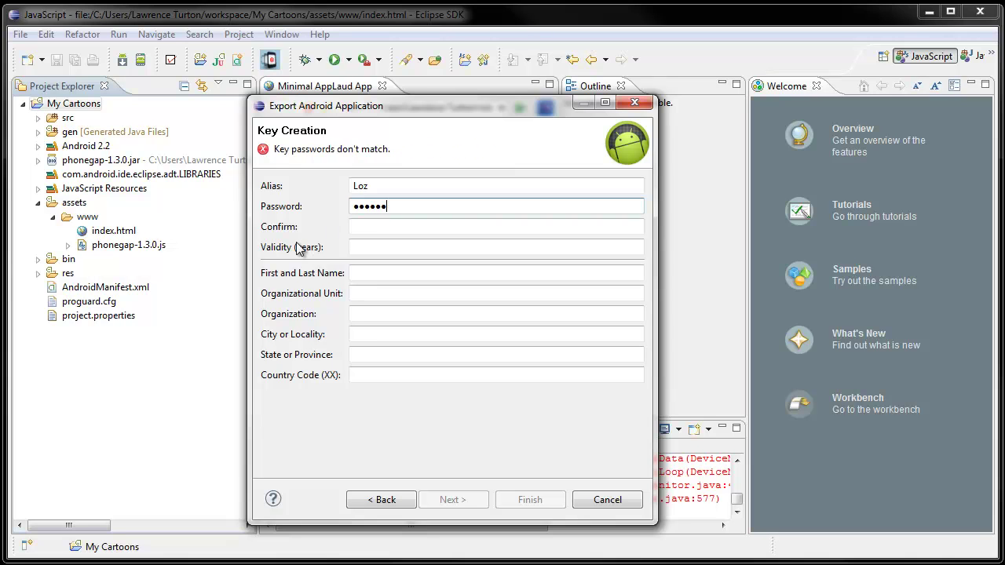
{"action": "left_click", "coordinate": [410, 225]}
{"action": "type", "text": "•••••••"}
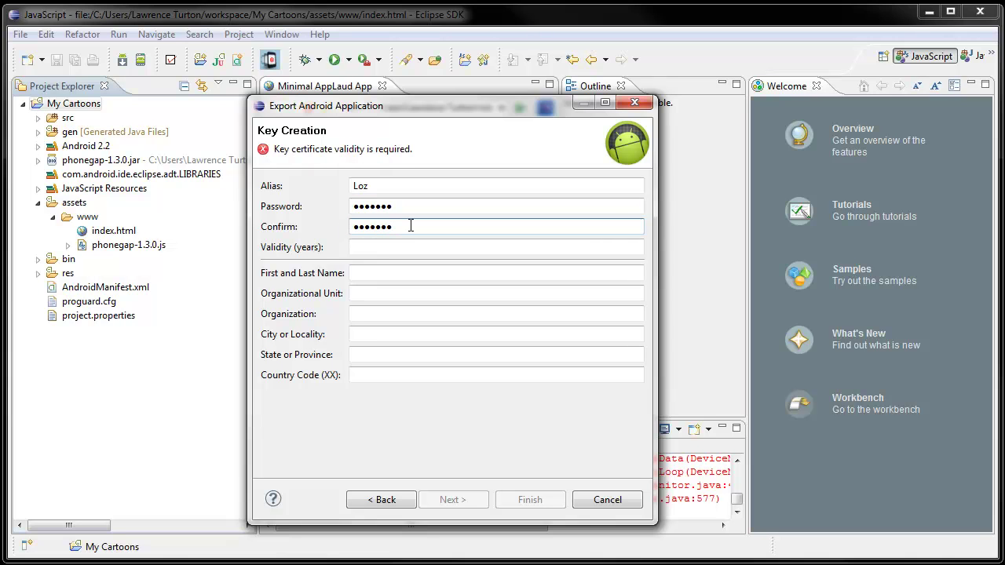
Set the key's validity to 25 years, enter the issuer's first and last name, and continue to the destination settings.
{"action": "left_click", "coordinate": [366, 245]}
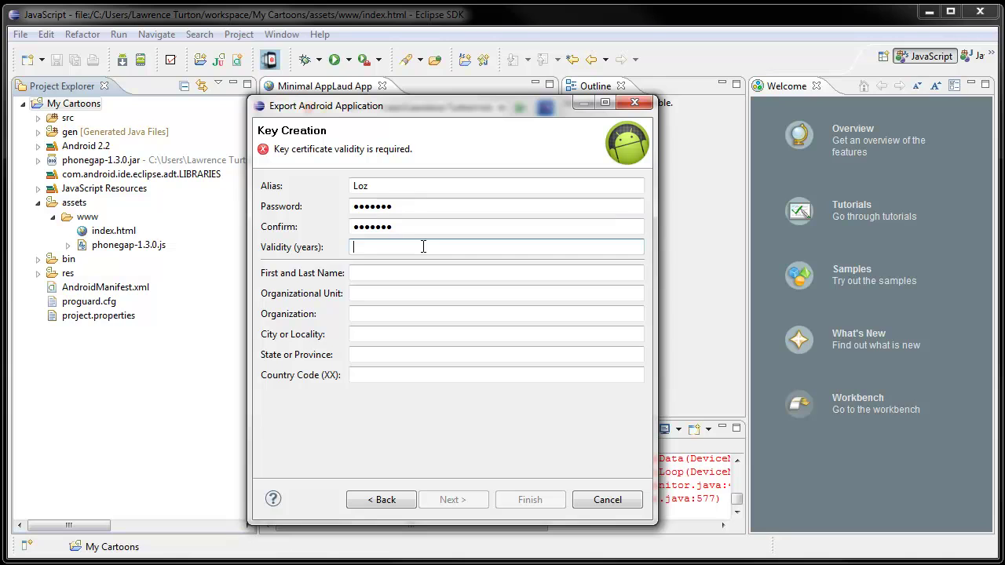
{"action": "type", "text": "25"}
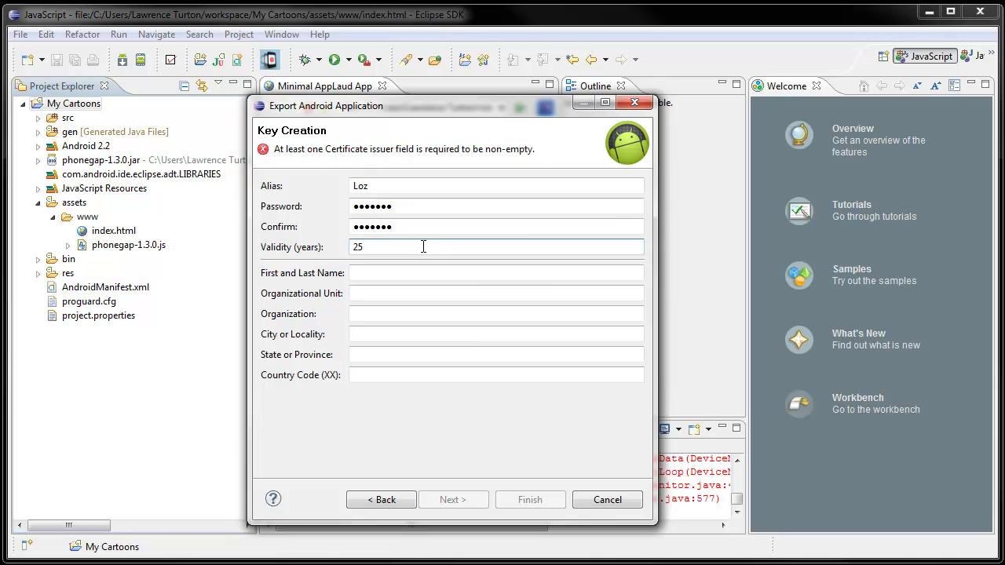
{"action": "left_click", "coordinate": [402, 272]}
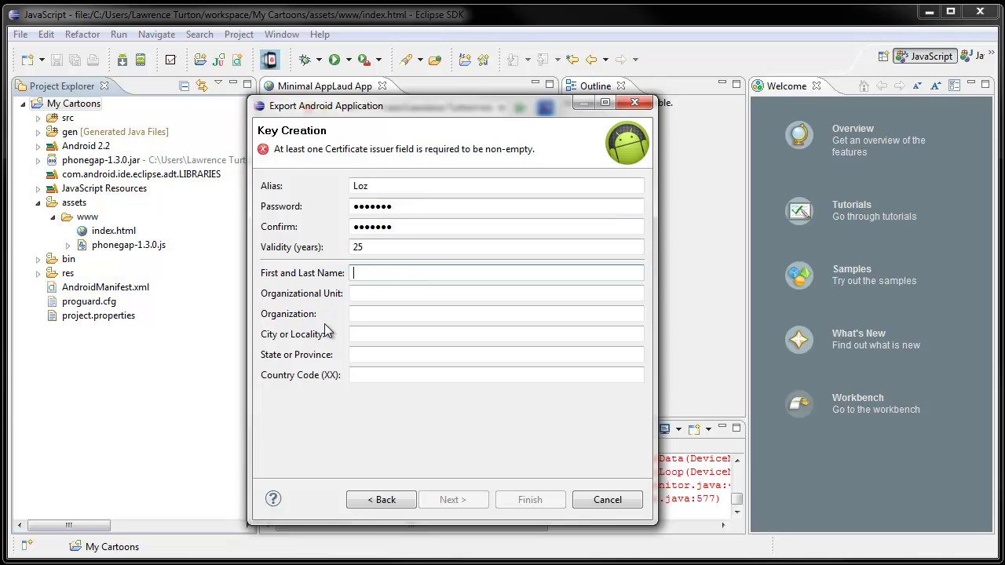
{"action": "type", "text": "Lawrence Turton"}
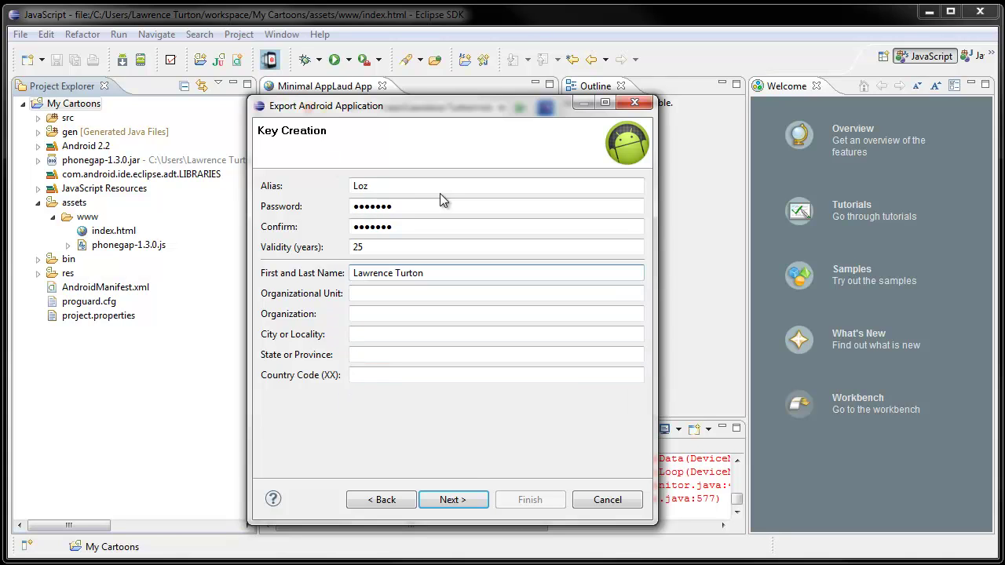
{"action": "left_click", "coordinate": [470, 499]}
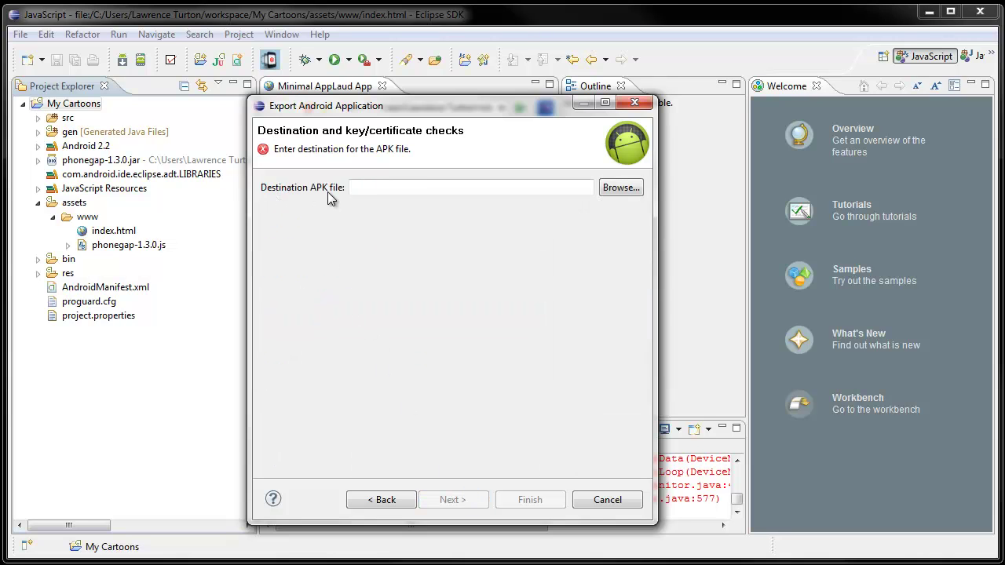
Set the destination APK file to My Cartoons on the Desktop and finish the export.
{"action": "left_click", "coordinate": [359, 190]}
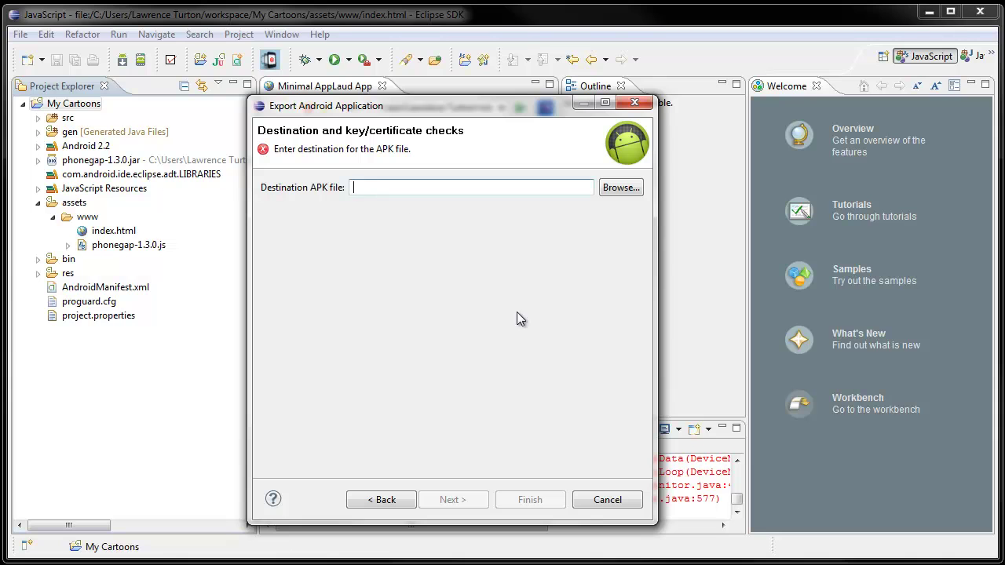
{"action": "left_click", "coordinate": [614, 194]}
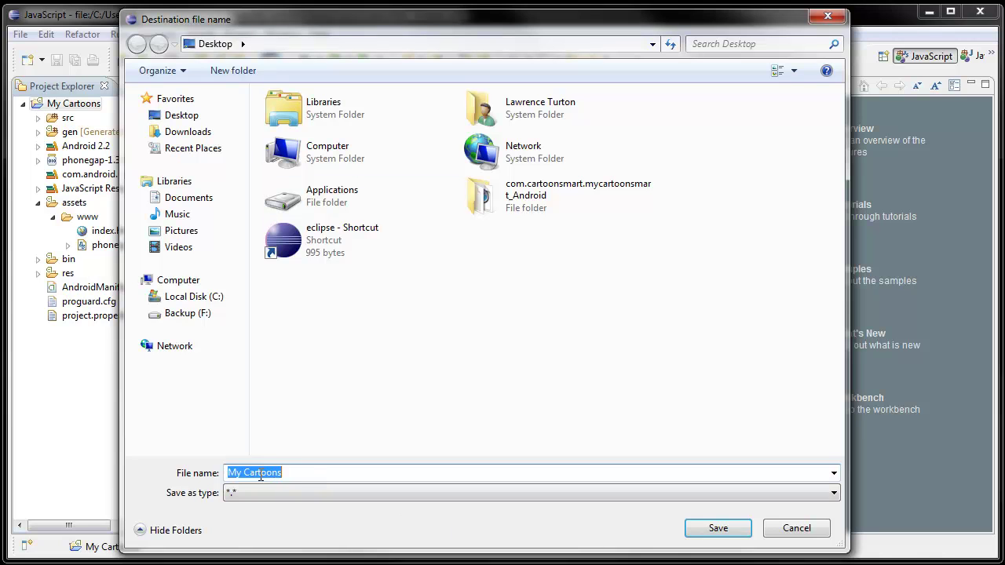
{"action": "key", "text": "End"}
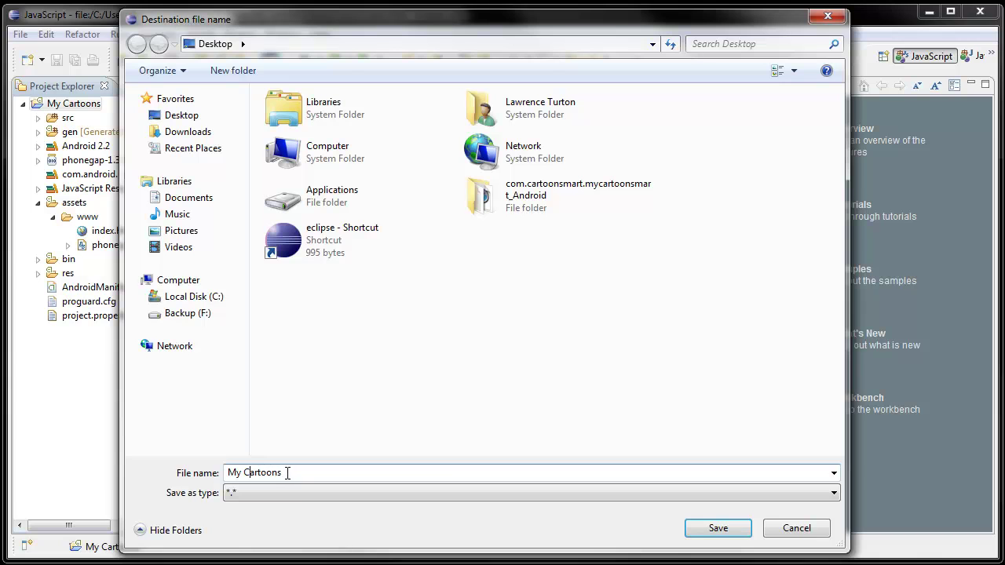
{"action": "left_click", "coordinate": [708, 528]}
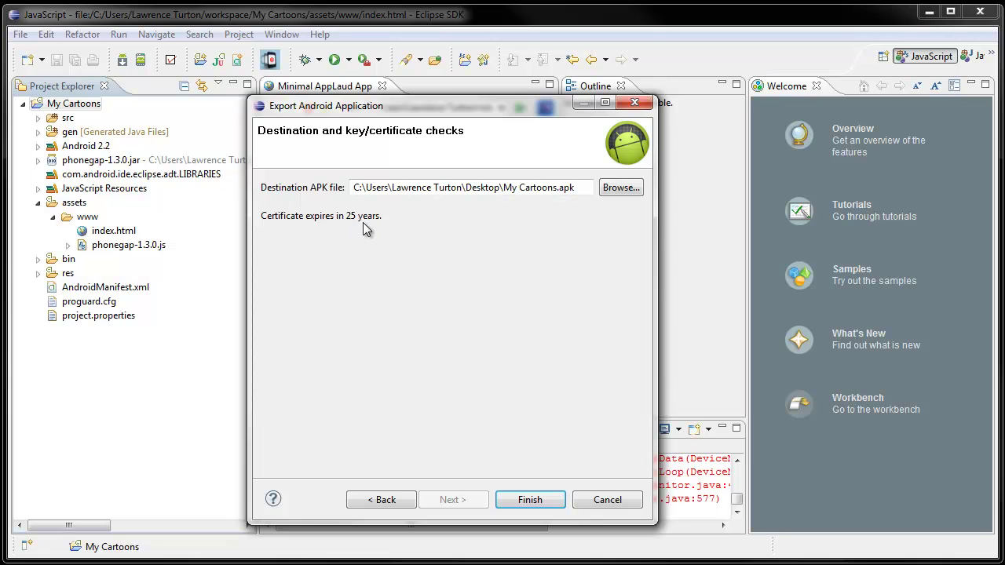
{"action": "left_click", "coordinate": [528, 500]}
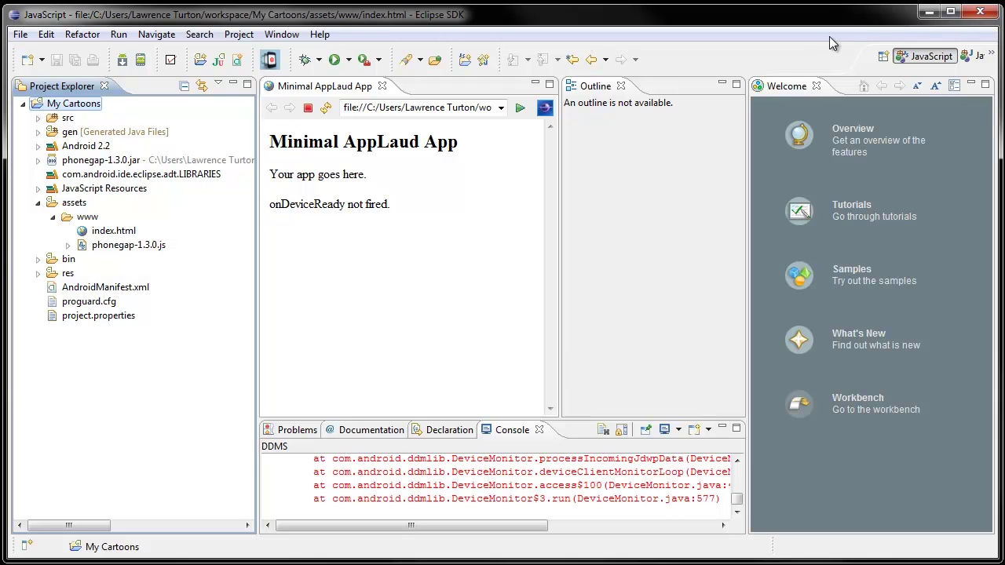
Minimize Eclipse and examine the exported license keystore and My Cartoons.apk files on the desktop.
{"action": "left_click", "coordinate": [927, 13]}
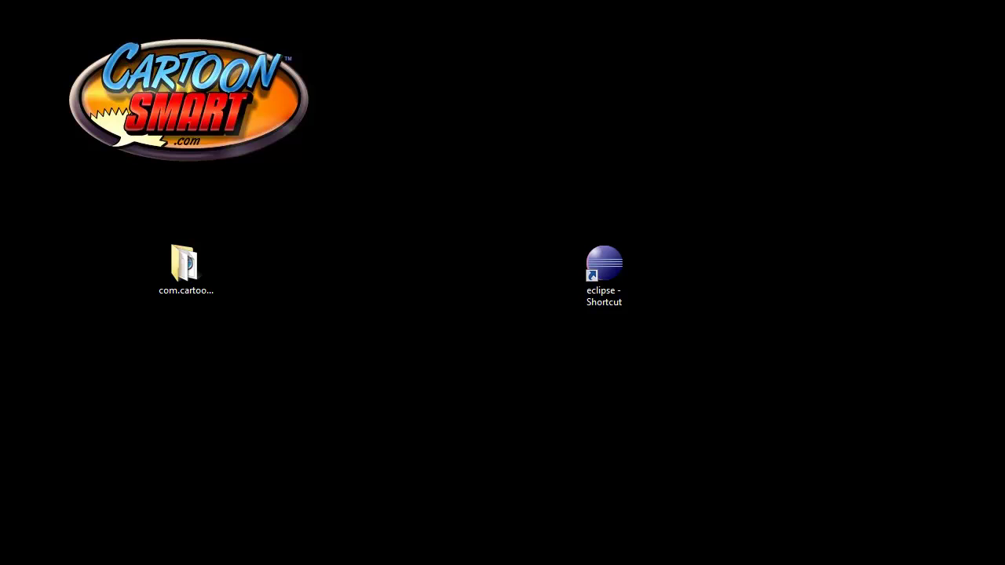
{"action": "left_click_drag", "start_coordinate": [2, 47], "coordinate": [697, 288]}
{"action": "left_click", "coordinate": [736, 382]}
{"action": "left_click", "coordinate": [736, 212]}
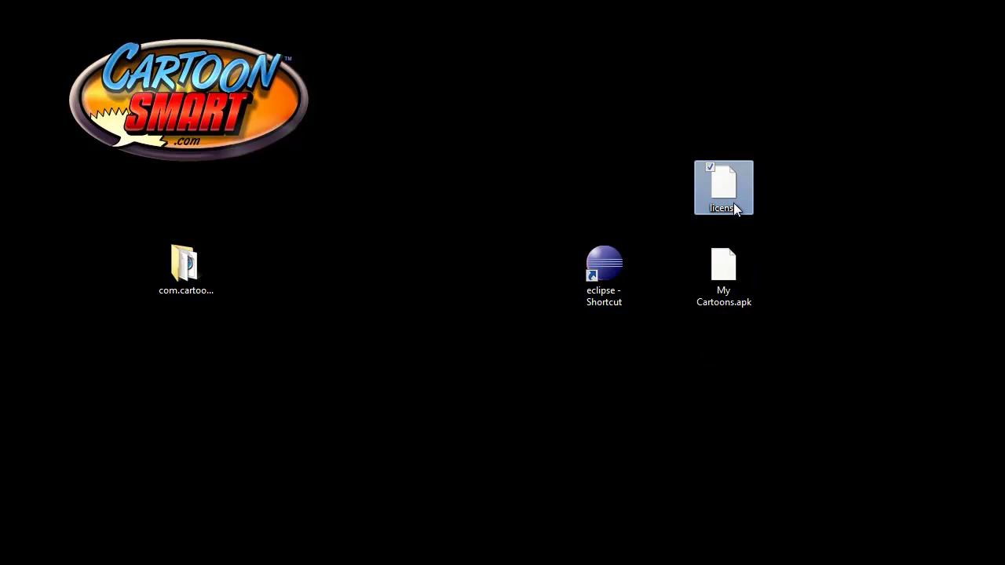
{"action": "left_click", "coordinate": [736, 292]}
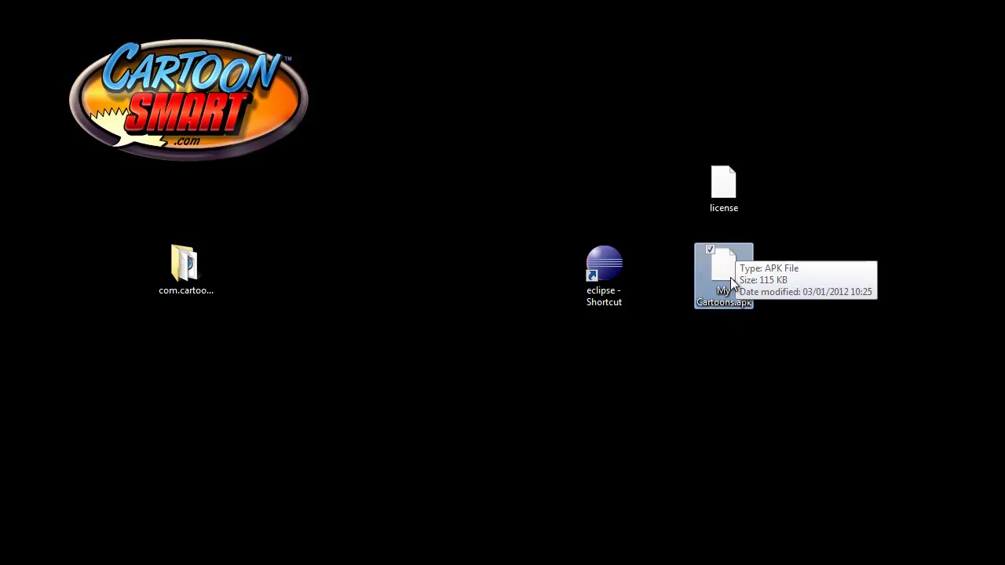
{"action": "left_click", "coordinate": [722, 195]}
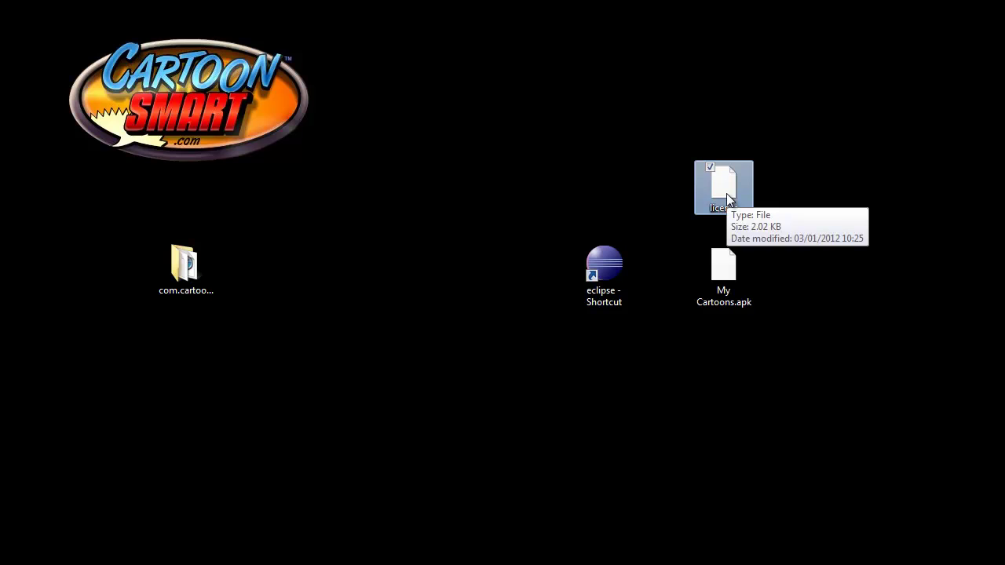
{"action": "left_click", "coordinate": [706, 282]}
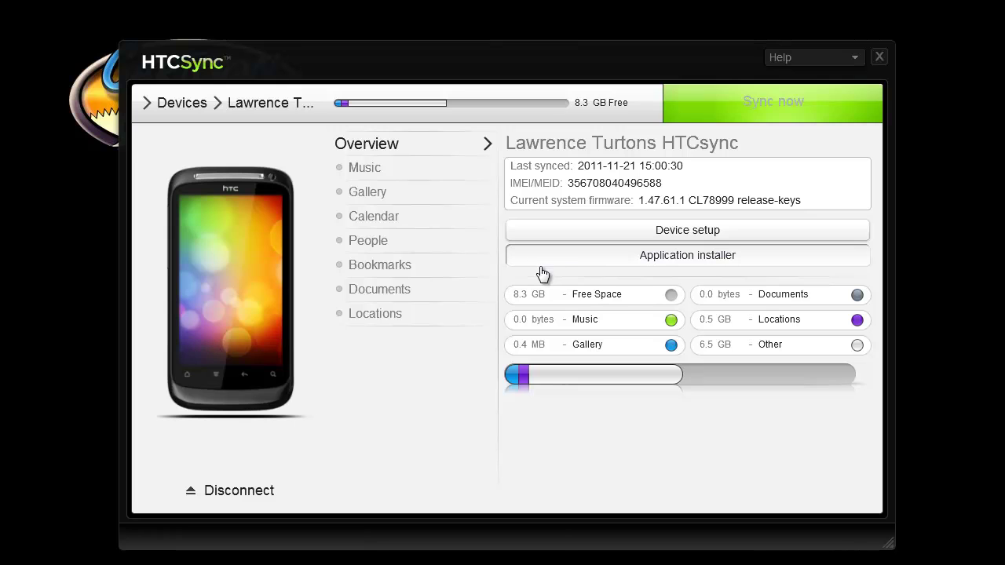
Install My Cartoons.apk from the Desktop on the connected phone with the HTC Sync application installer.
{"action": "left_click", "coordinate": [789, 267]}
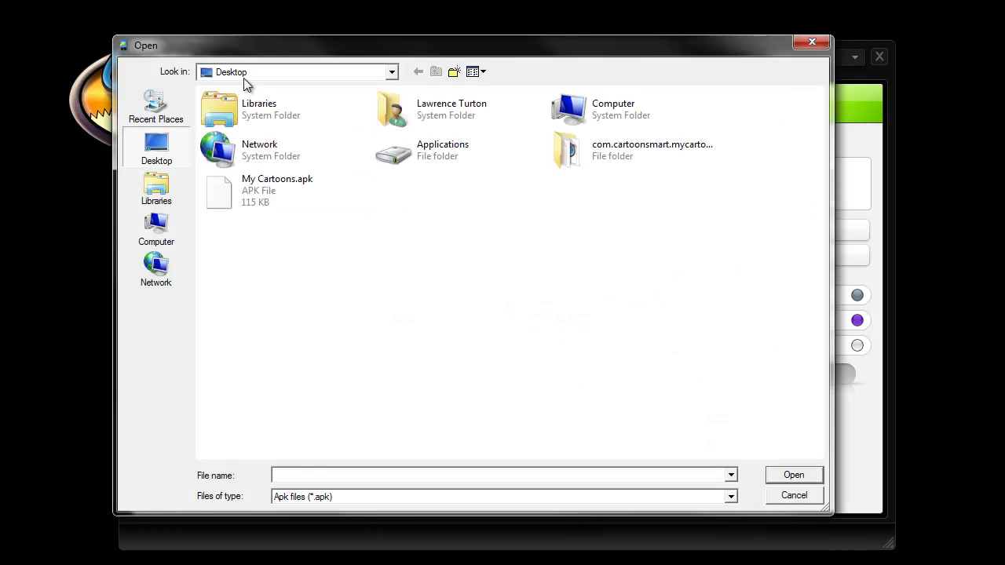
{"action": "left_click", "coordinate": [256, 191]}
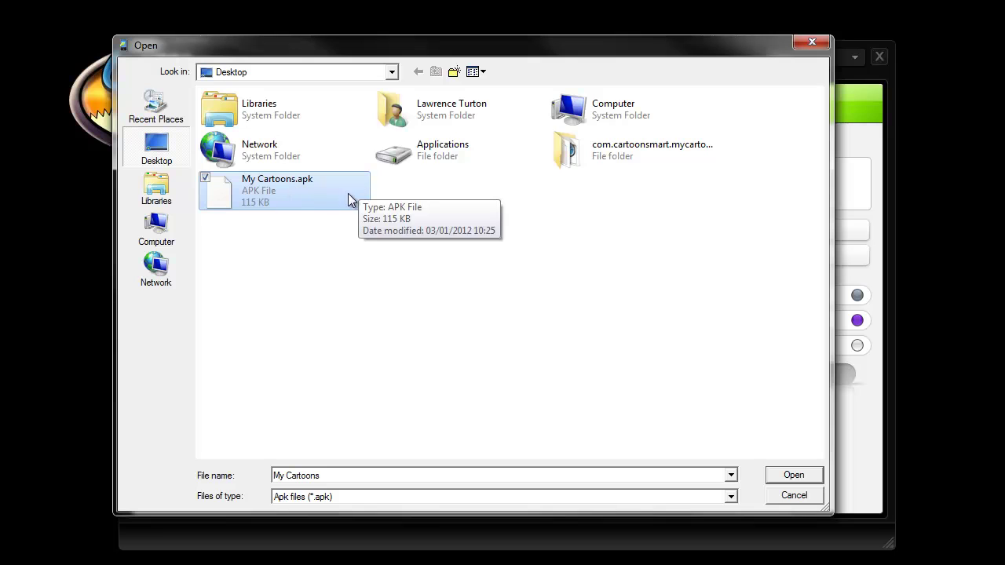
{"action": "left_click", "coordinate": [798, 475]}
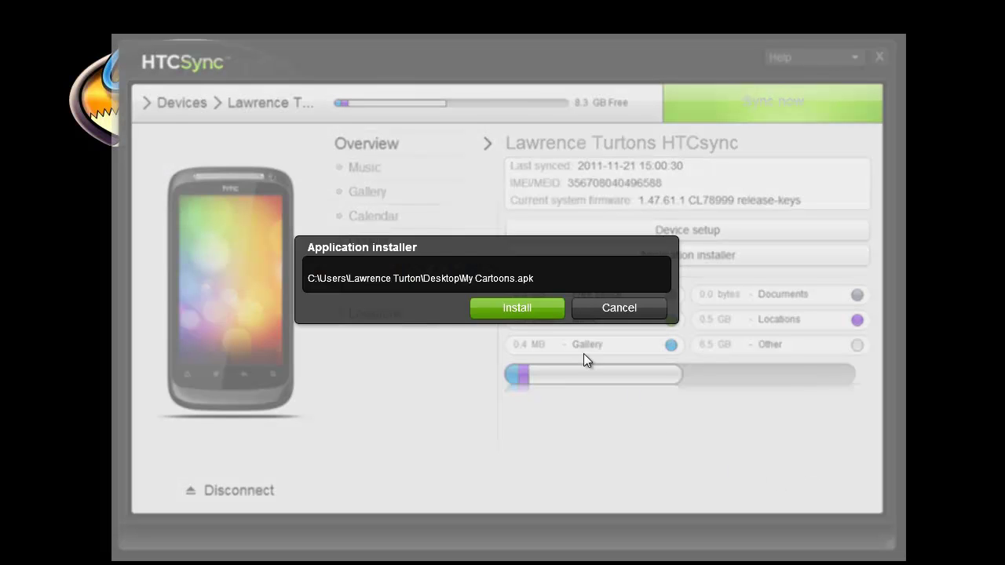
{"action": "left_click", "coordinate": [512, 309]}
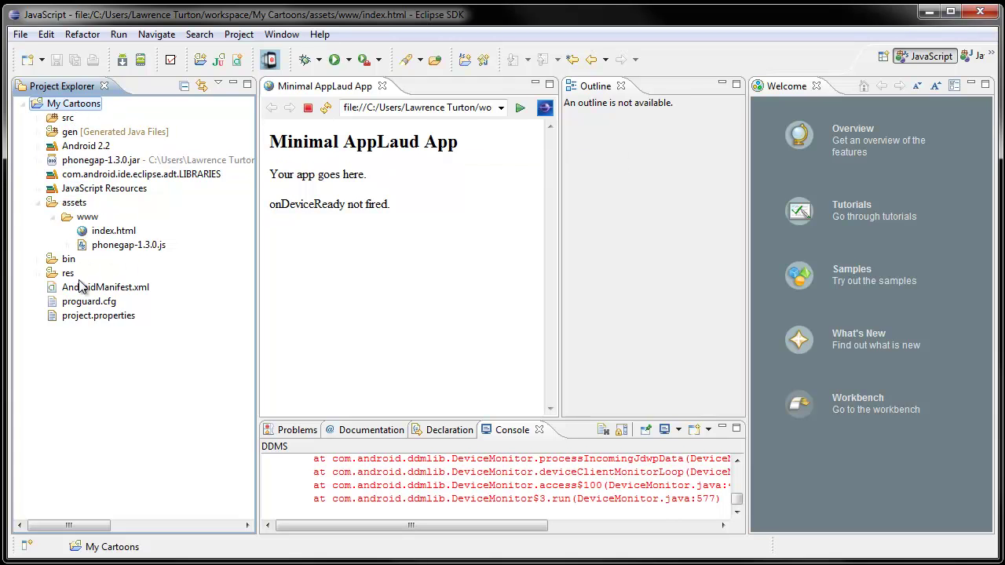
In Eclipse, examine index.html in the assets/www folder and the page text in its Minimal AppLaud App preview.
{"action": "left_click", "coordinate": [77, 221]}
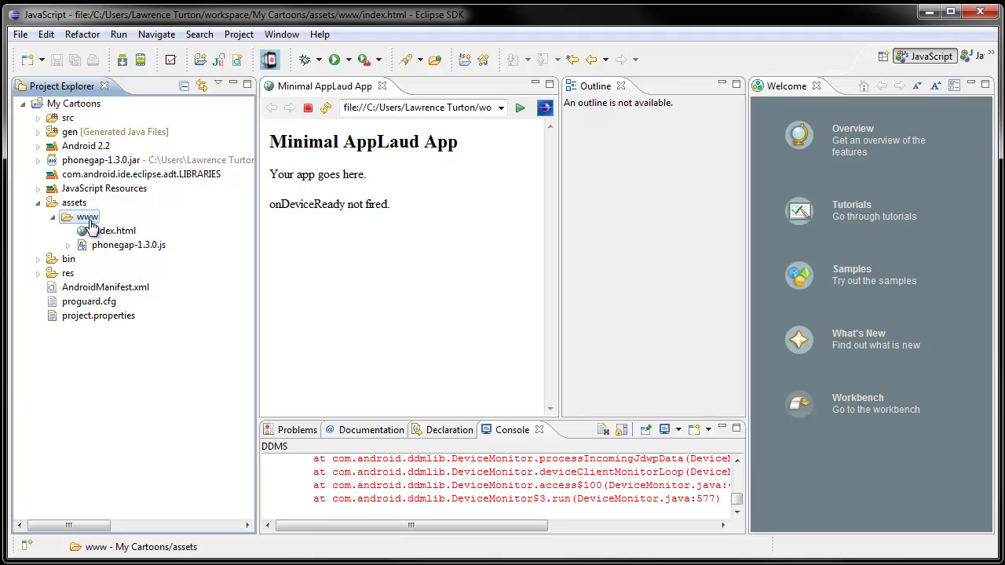
{"action": "left_click", "coordinate": [101, 230]}
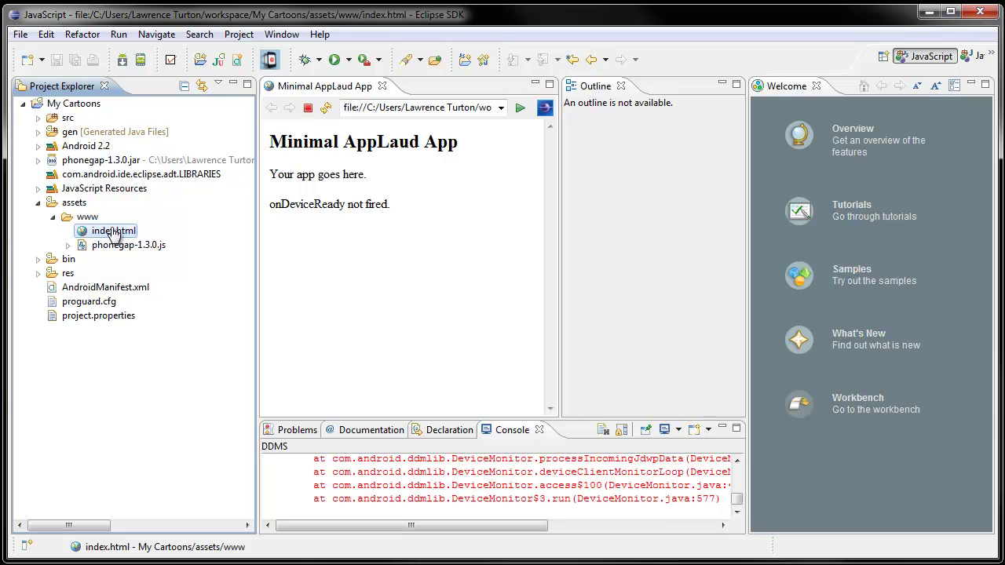
{"action": "left_click", "coordinate": [269, 149]}
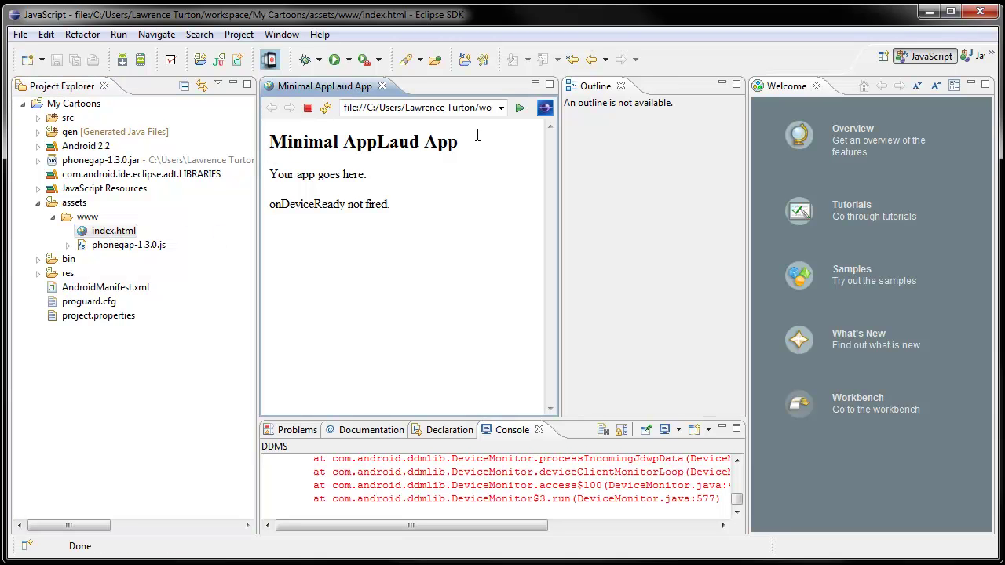
{"action": "left_click_drag", "start_coordinate": [311, 146], "coordinate": [394, 210]}
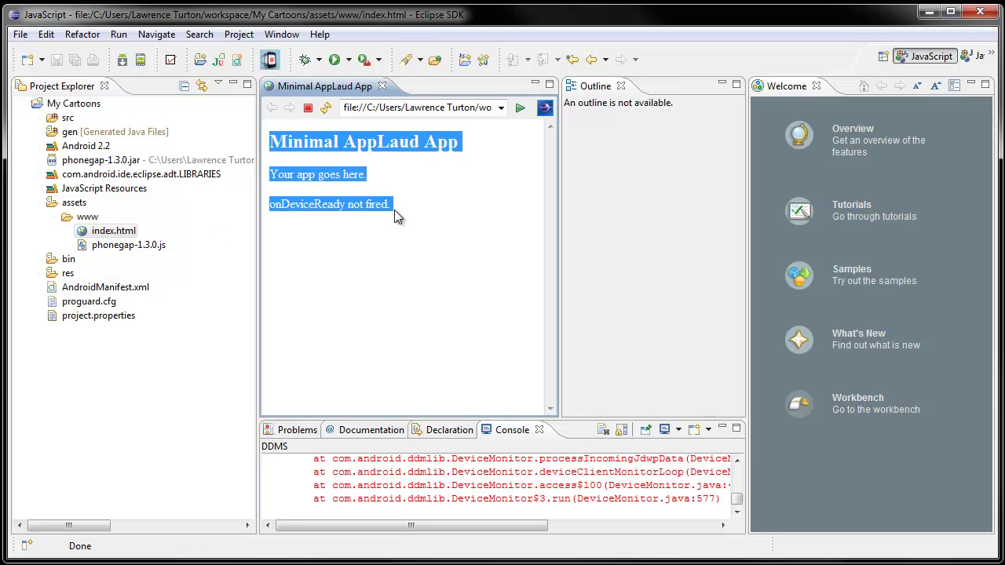
{"action": "left_click", "coordinate": [409, 254]}
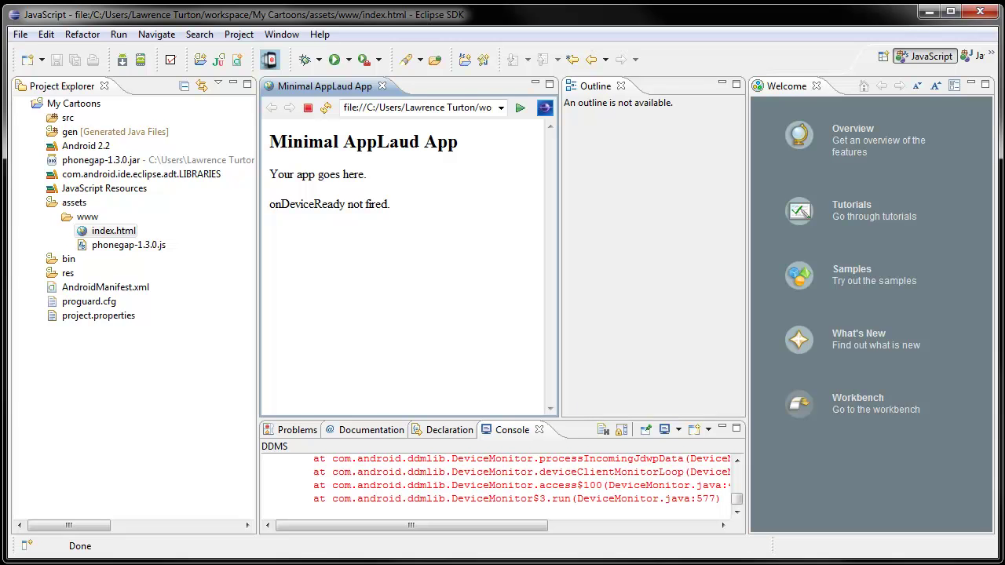
Switch to the webcam view and the phone's screen capture, and examine the installed app and its home screen shortcut.
{"action": "key", "text": "alt+Tab"}
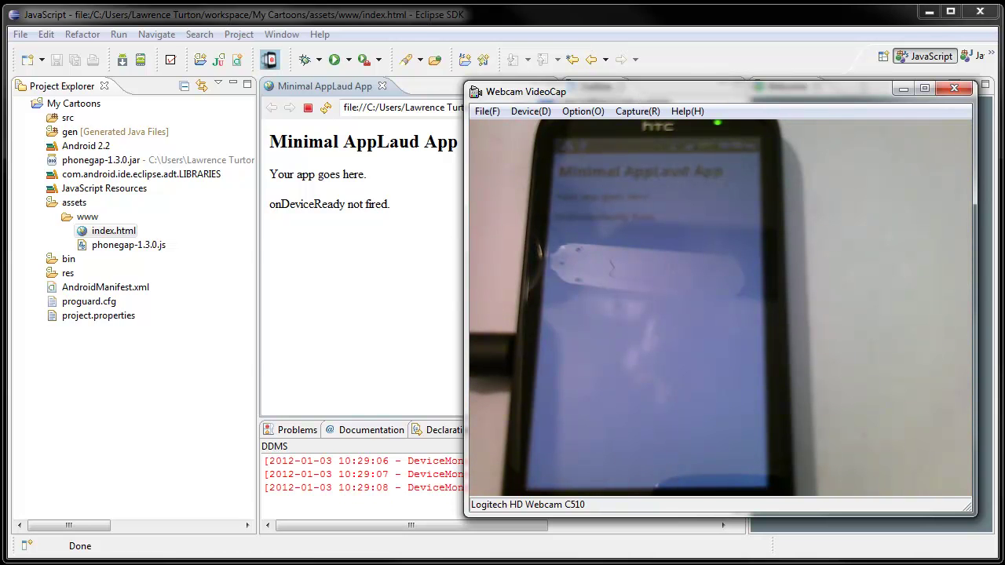
{"action": "key", "text": "alt+Tab"}
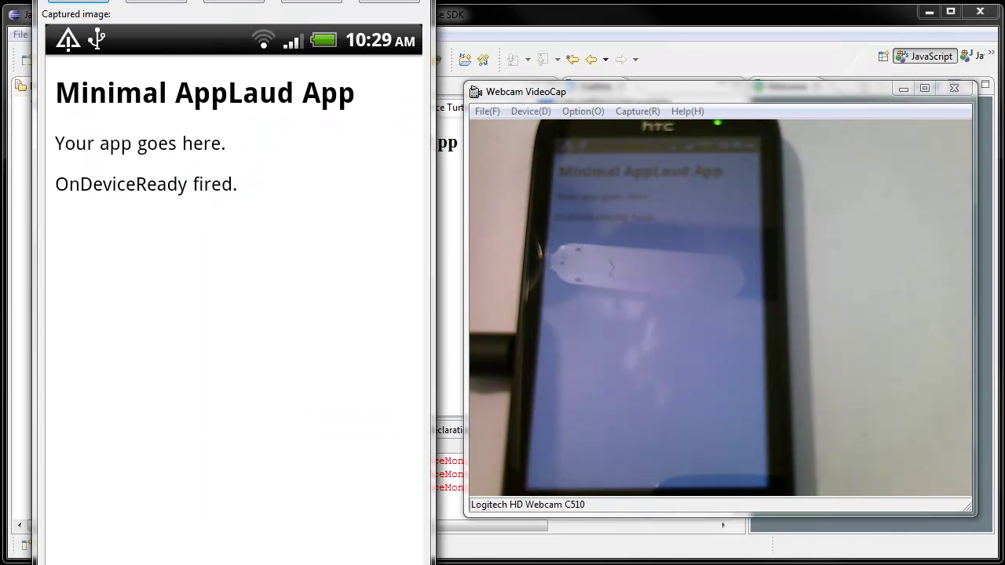
{"action": "left_click", "coordinate": [624, 307]}
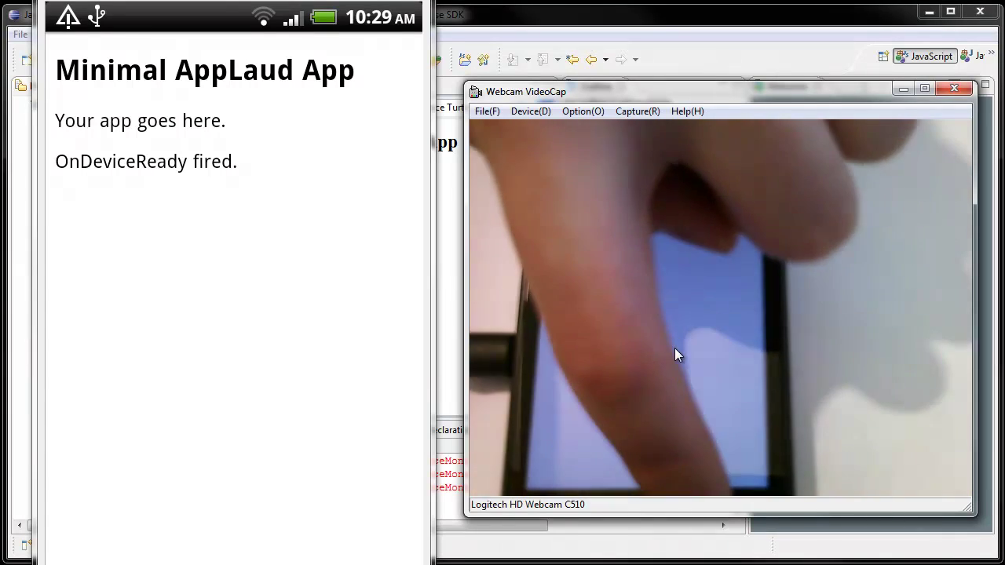
{"action": "left_click", "coordinate": [123, 292]}
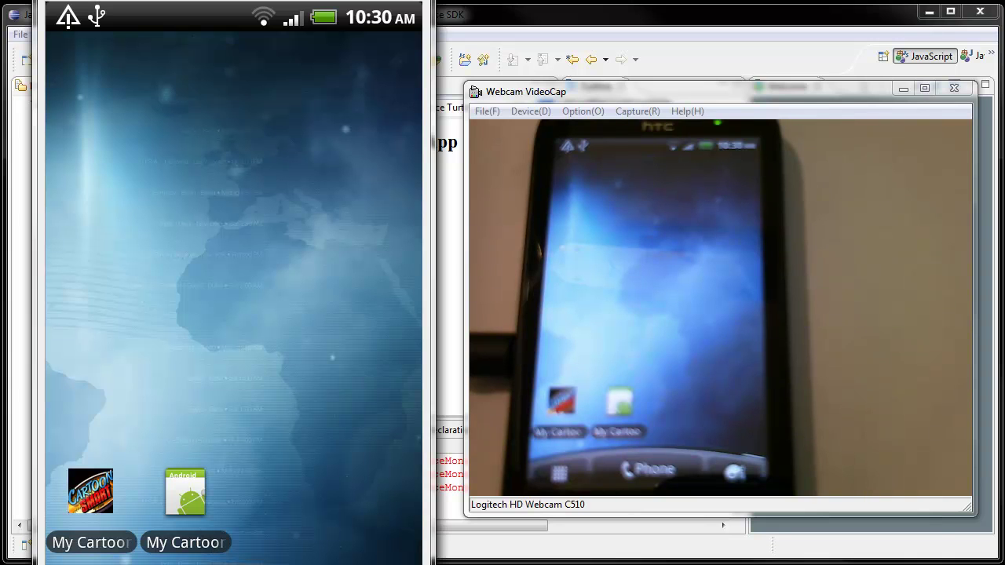
Switch to Windows Explorer and open the res folder of the My Cartoons project in the user's workspace folder.
{"action": "key", "text": "super"}
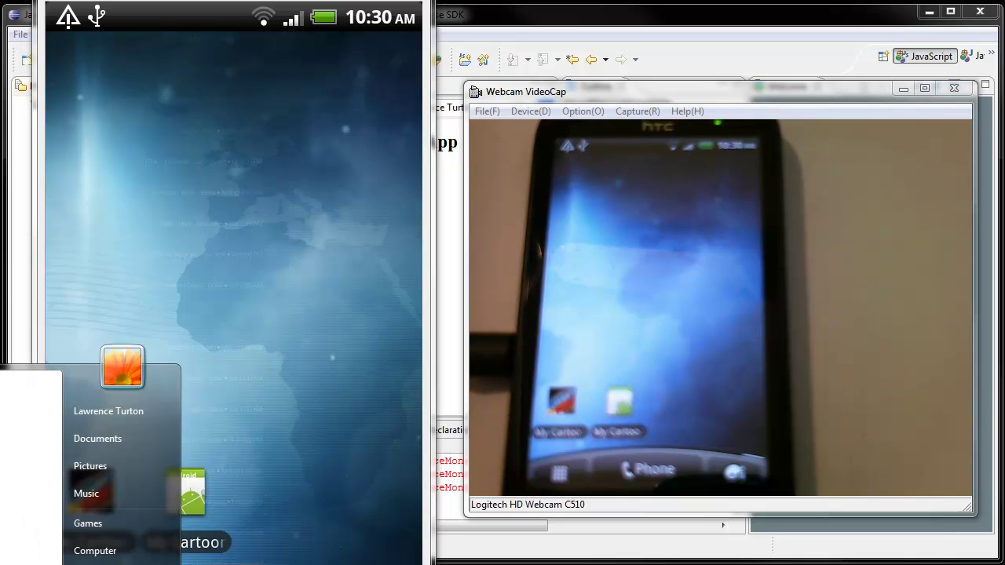
{"action": "key", "text": "super"}
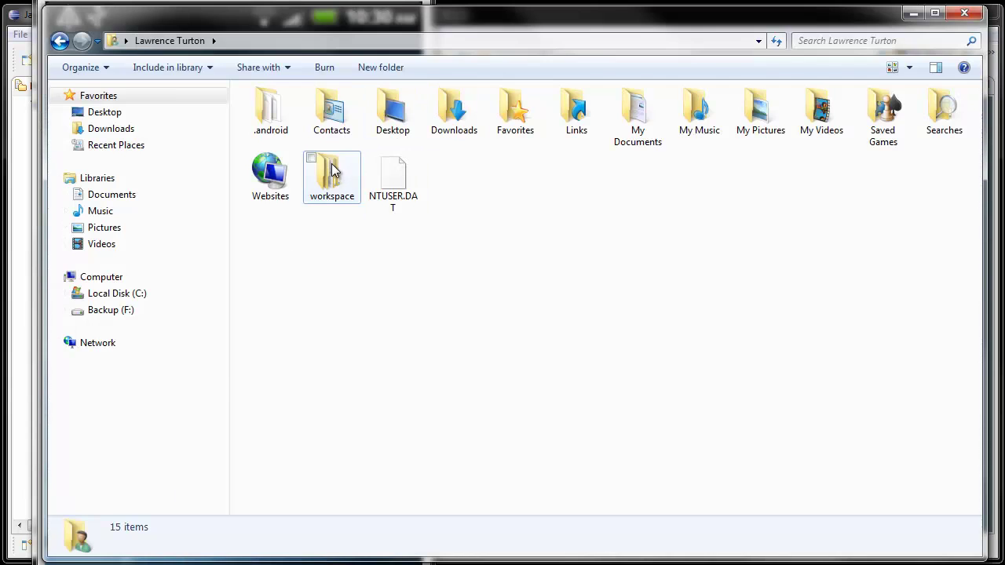
{"action": "left_click", "coordinate": [333, 173]}
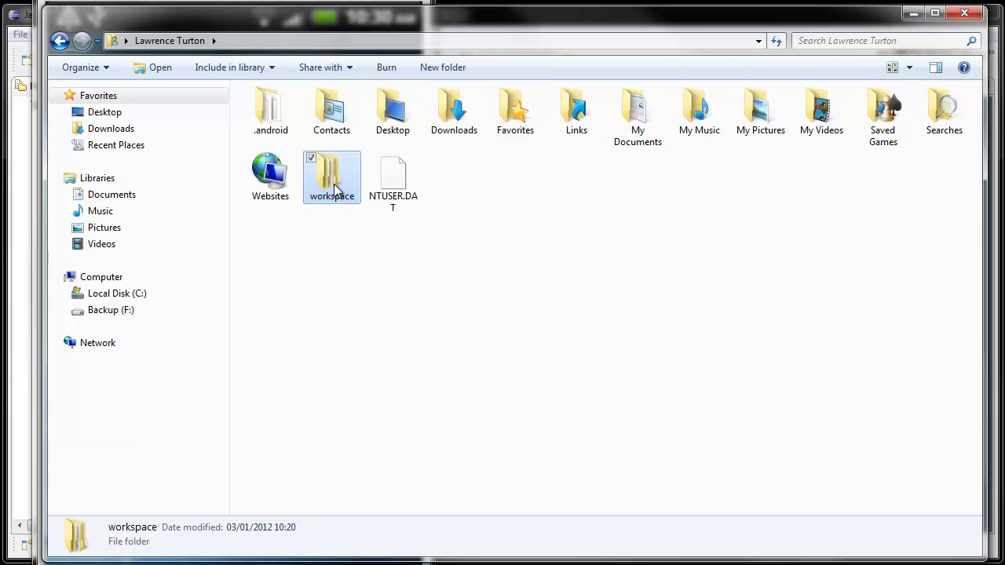
{"action": "double_click", "coordinate": [334, 187]}
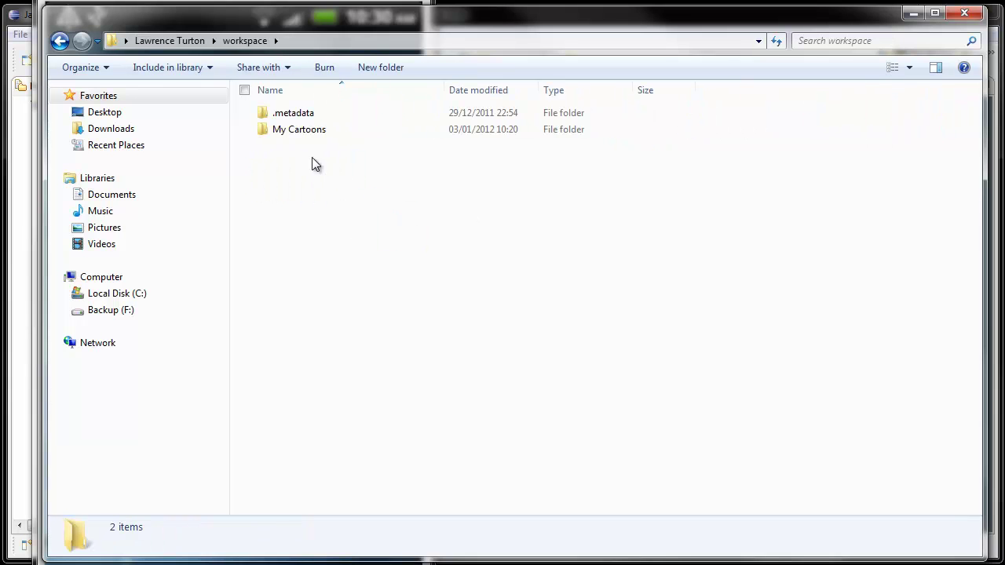
{"action": "left_click", "coordinate": [296, 138]}
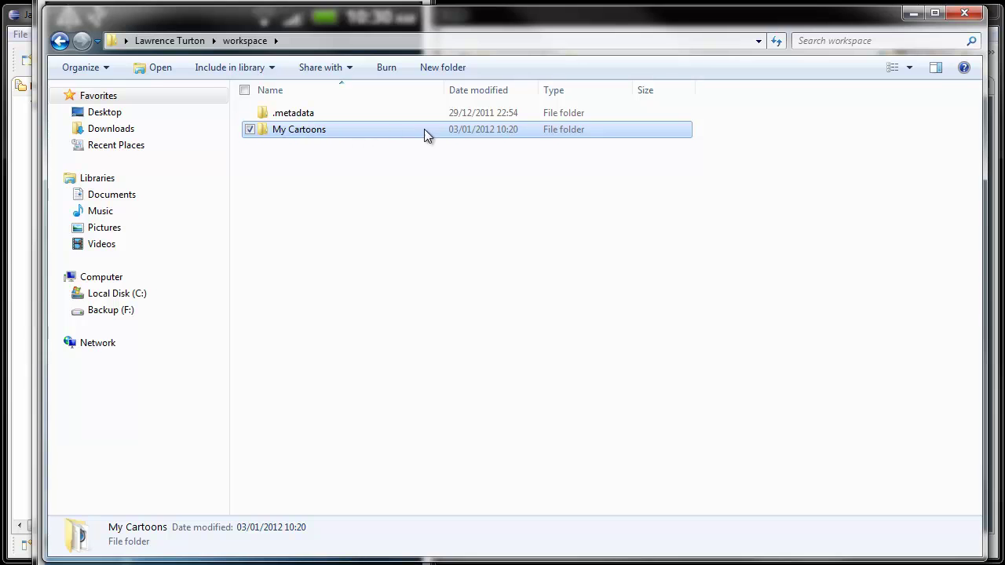
{"action": "double_click", "coordinate": [351, 130]}
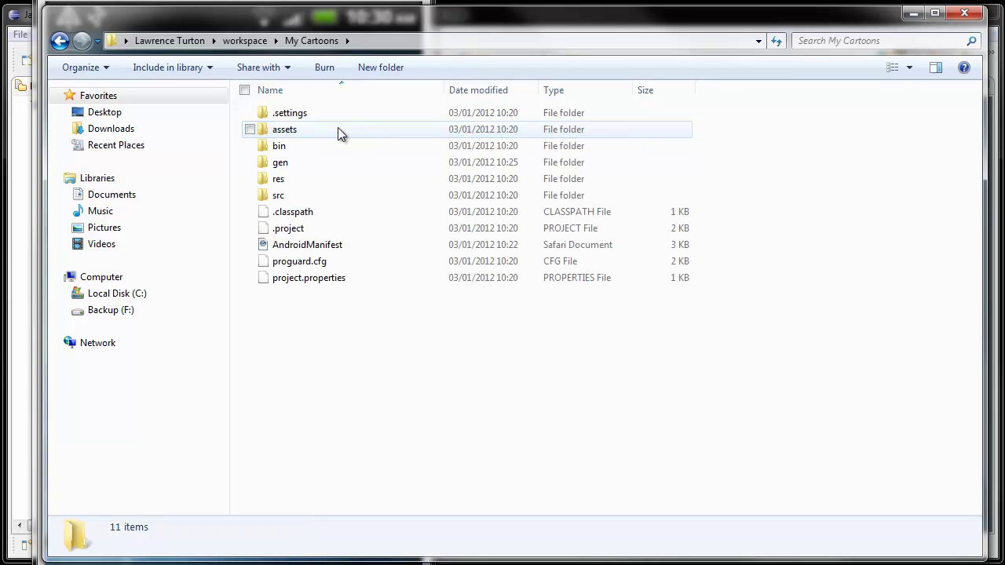
{"action": "double_click", "coordinate": [304, 181]}
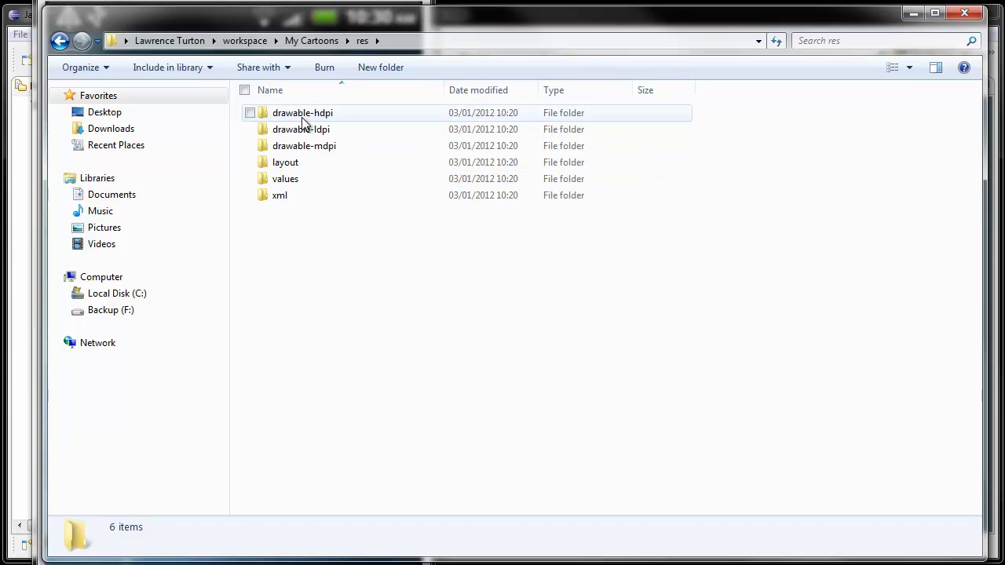
Review the drawable-hdpi, drawable-ldpi and drawable-mdpi folders in res, select all three together and clear the selection.
{"action": "left_click", "coordinate": [301, 117]}
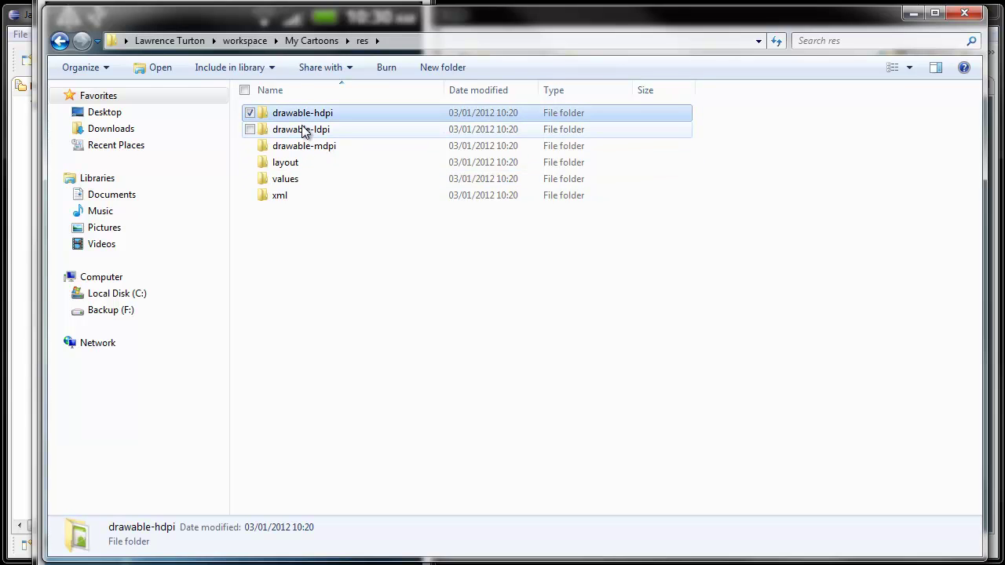
{"action": "left_click", "coordinate": [303, 131]}
{"action": "left_click", "coordinate": [306, 146]}
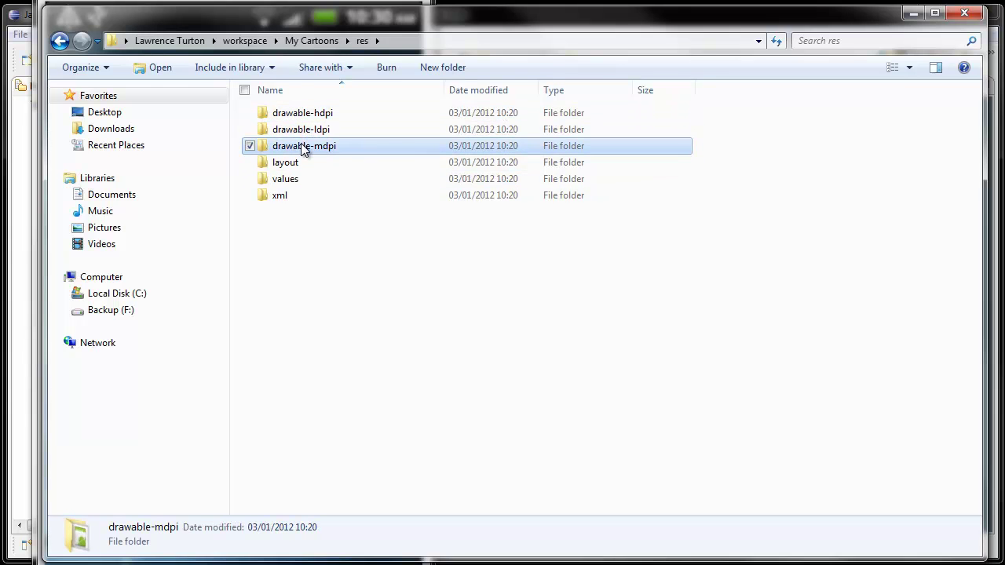
{"action": "left_click", "coordinate": [318, 131]}
{"action": "left_click", "coordinate": [314, 115]}
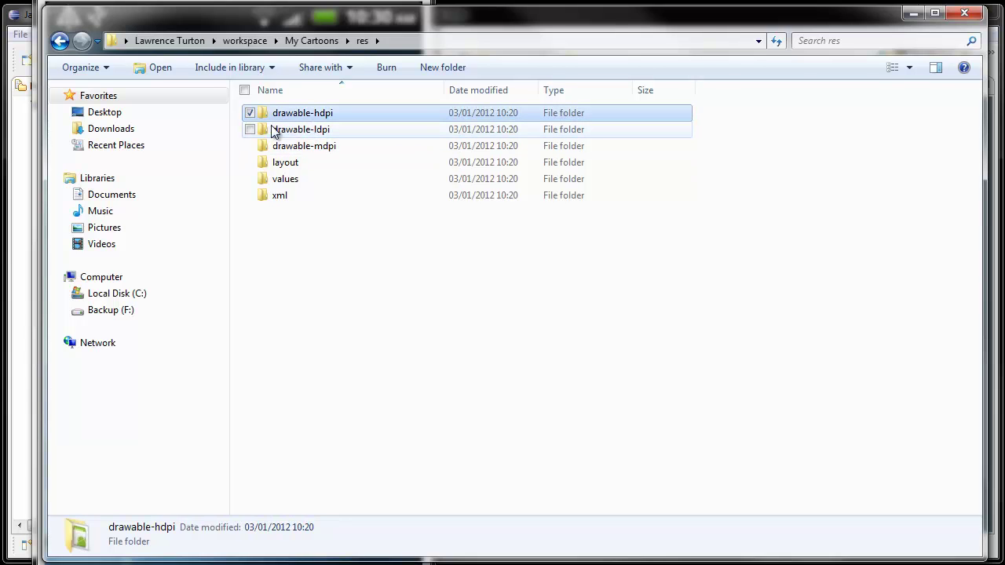
{"action": "left_click", "coordinate": [250, 129]}
{"action": "left_click", "coordinate": [249, 146]}
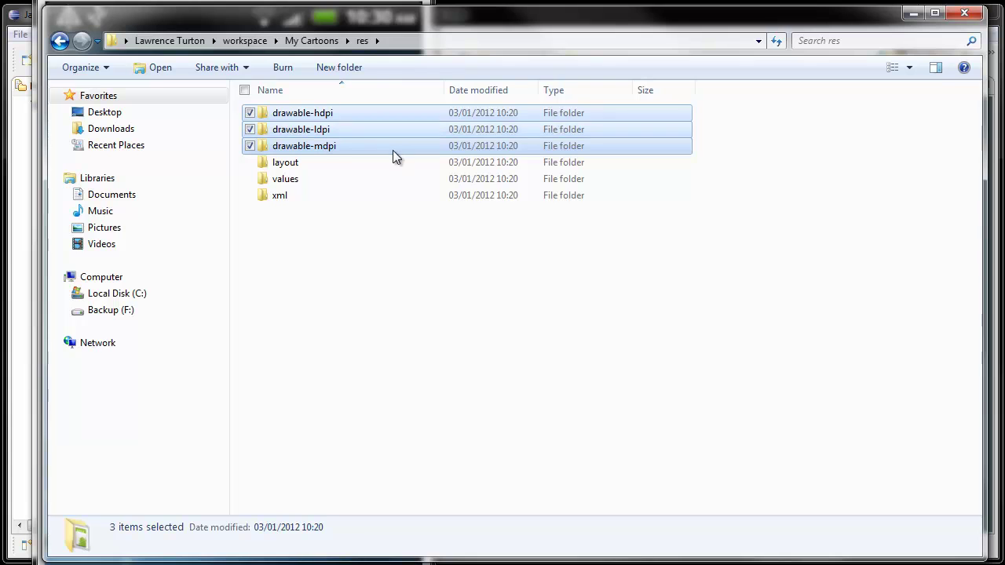
{"action": "left_click", "coordinate": [390, 319]}
Check the dimensions of the ic_launcher image in the drawable-mdpi folder, return to res and review the drawable folders.
{"action": "double_click", "coordinate": [319, 148]}
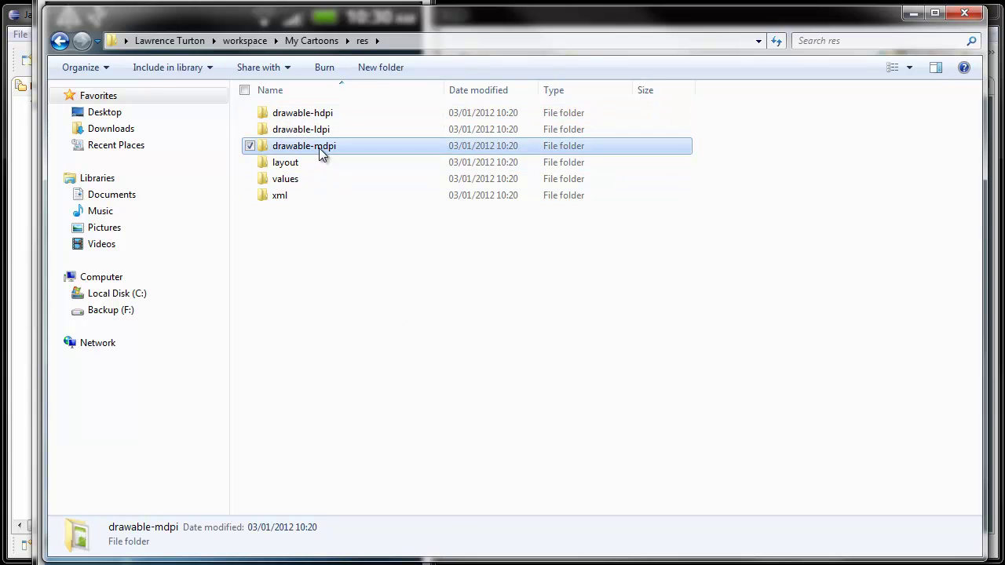
{"action": "left_click", "coordinate": [303, 132]}
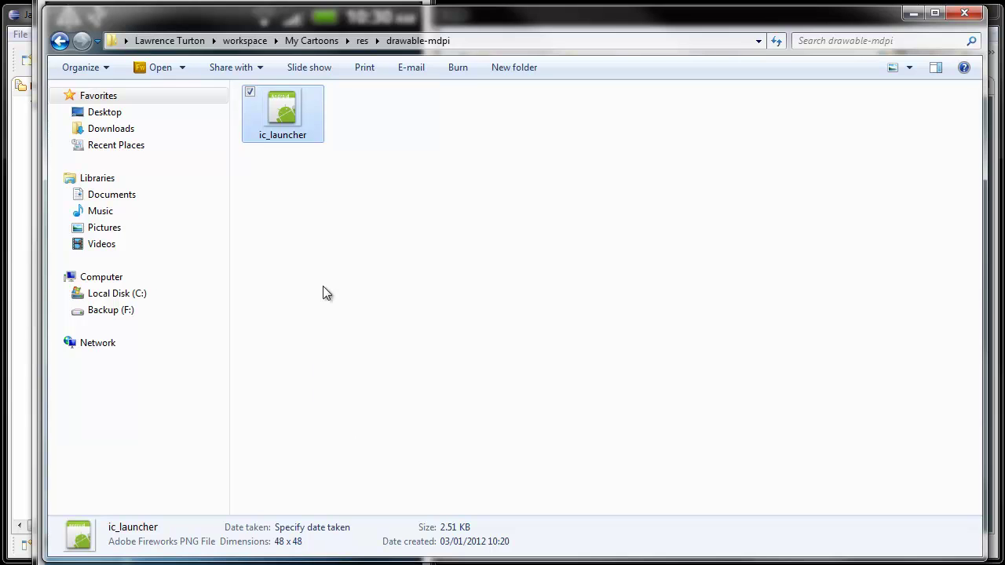
{"action": "left_click", "coordinate": [361, 40]}
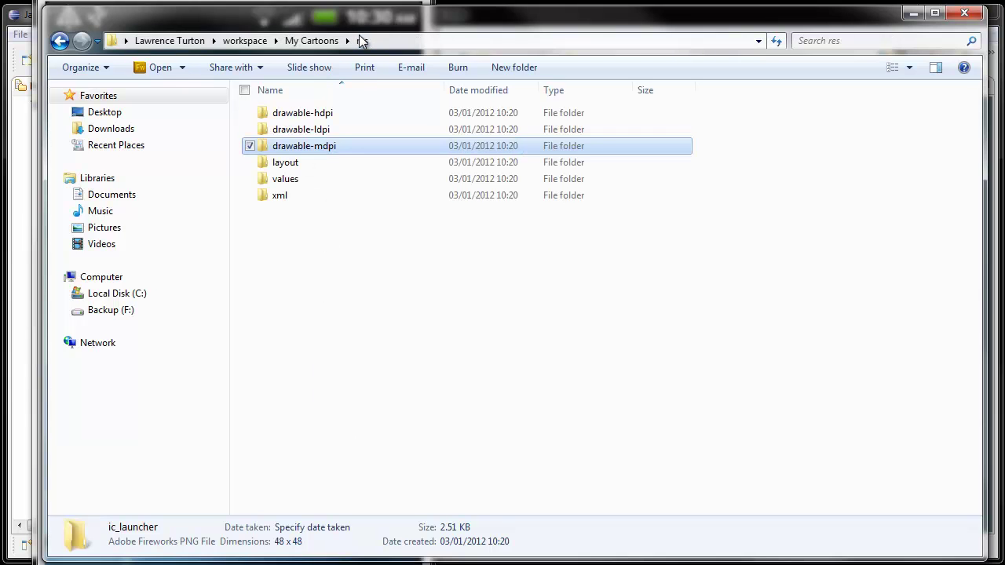
{"action": "left_click", "coordinate": [279, 132]}
{"action": "left_click", "coordinate": [281, 116]}
{"action": "left_click", "coordinate": [287, 132]}
{"action": "left_click", "coordinate": [292, 148]}
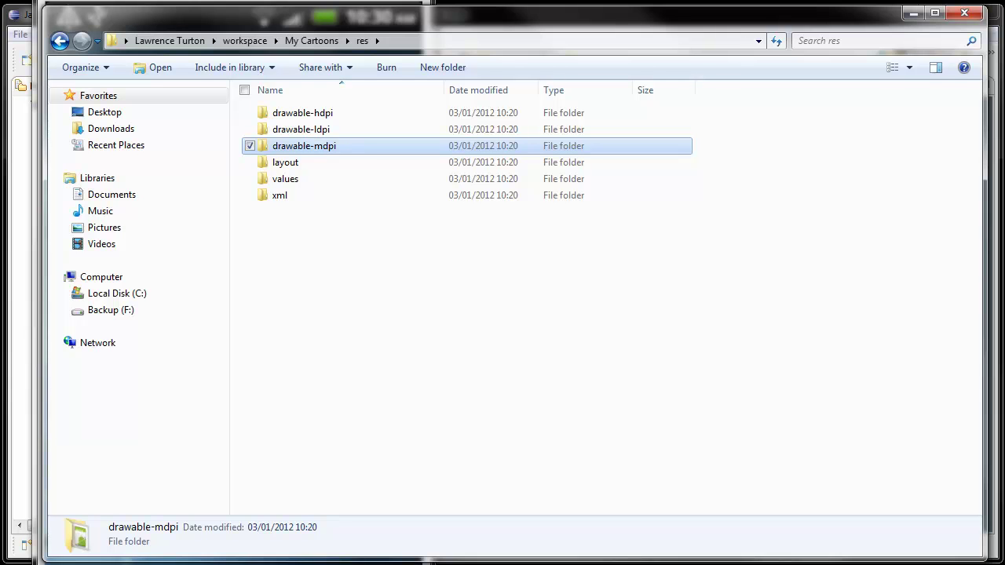
Switch to Firefox, read the Android icon sizes on the PhoneGap wiki's Icons and Splash Screens page, and minimize the browser.
{"action": "key", "text": "alt+Tab"}
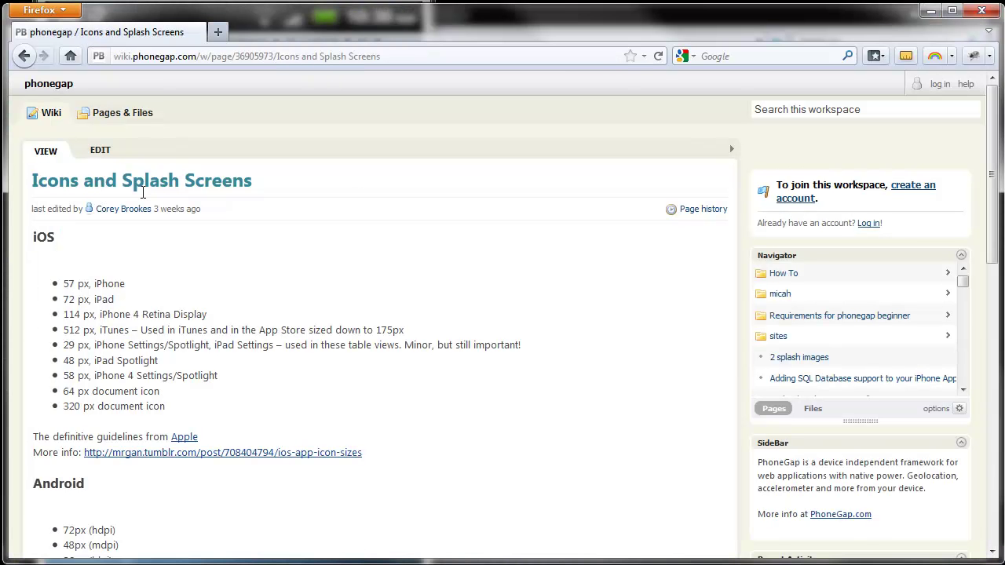
{"action": "left_click_drag", "start_coordinate": [83, 181], "coordinate": [197, 181]}
{"action": "left_click", "coordinate": [197, 181]}
{"action": "scroll", "coordinate": [991, 204], "scroll_direction": "down", "scroll_amount": 2}
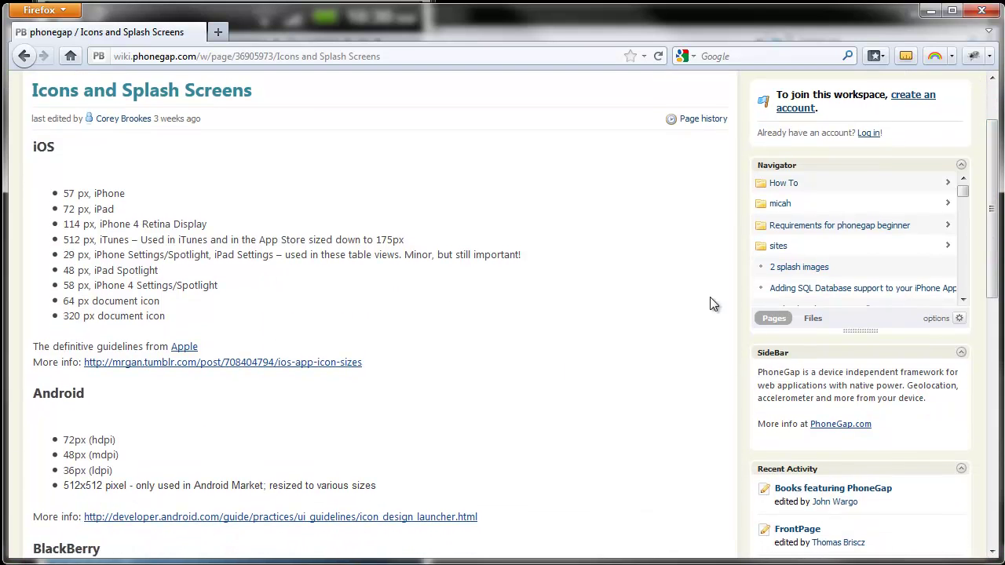
{"action": "mouse_move", "coordinate": [88, 442]}
{"action": "left_mouse_down"}
{"action": "mouse_move", "coordinate": [116, 442]}
{"action": "mouse_move", "coordinate": [65, 441]}
{"action": "mouse_move", "coordinate": [98, 440]}
{"action": "mouse_move", "coordinate": [86, 440]}
{"action": "left_mouse_up"}
{"action": "mouse_move", "coordinate": [88, 456]}
{"action": "left_mouse_down"}
{"action": "mouse_move", "coordinate": [120, 456]}
{"action": "mouse_move", "coordinate": [88, 456]}
{"action": "left_mouse_up"}
{"action": "left_click_drag", "start_coordinate": [93, 471], "coordinate": [118, 475]}
{"action": "left_click", "coordinate": [118, 476]}
{"action": "left_click_drag", "start_coordinate": [63, 471], "coordinate": [86, 471]}
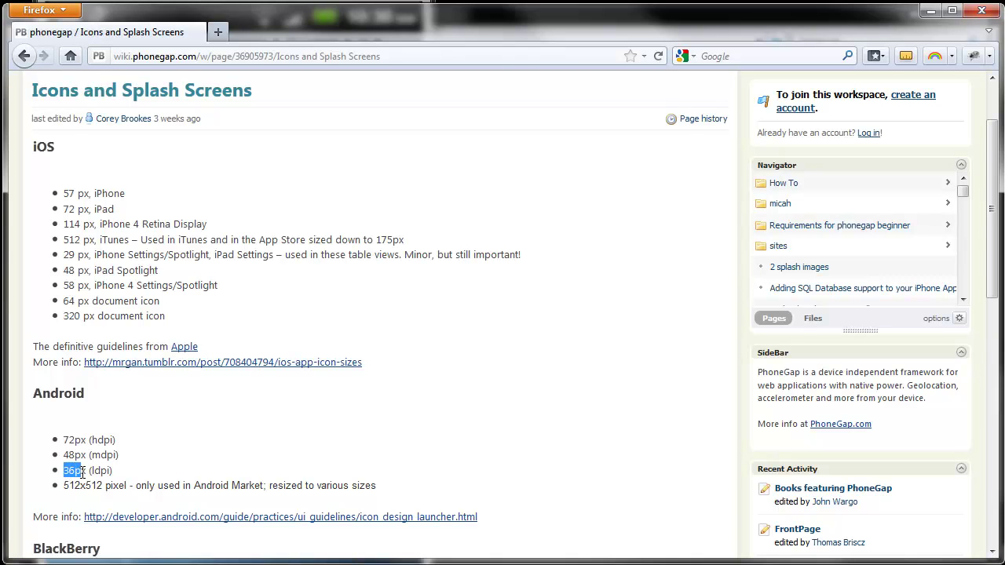
{"action": "left_click", "coordinate": [139, 471]}
{"action": "left_click_drag", "start_coordinate": [35, 393], "coordinate": [87, 394]}
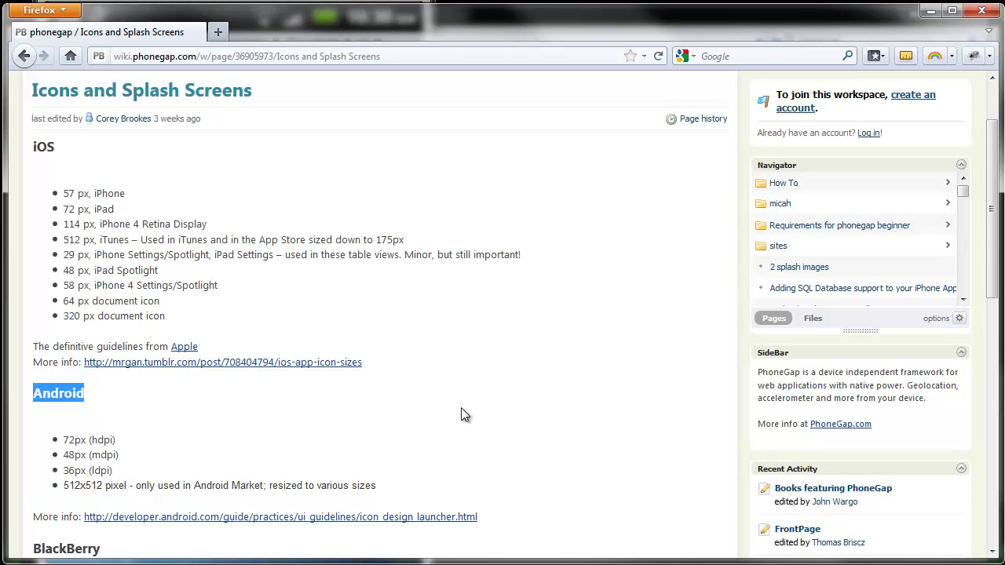
{"action": "left_click", "coordinate": [928, 11]}
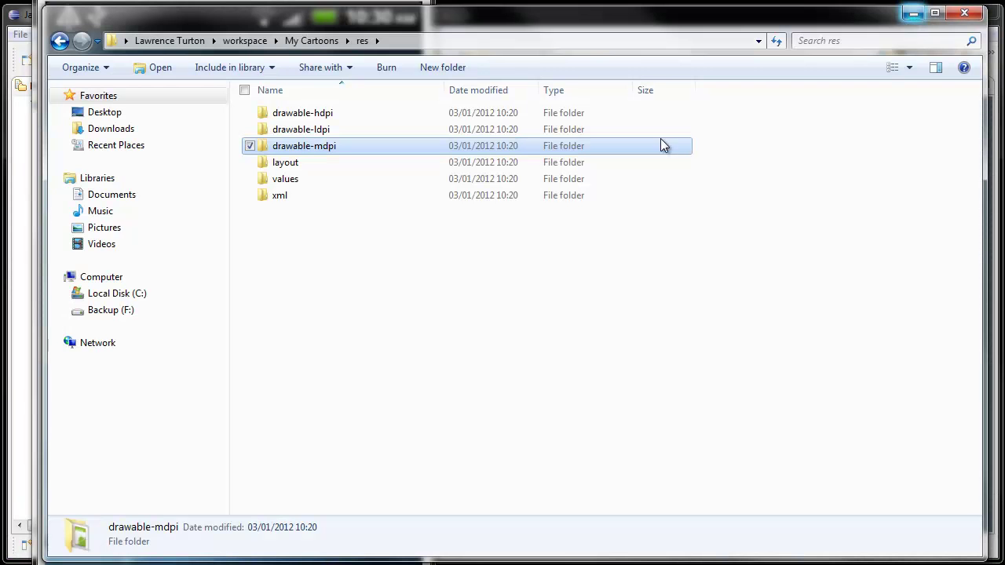
Check the ic_launcher image in the drawable-mdpi folder and its counterpart's dimensions in the drawable-ldpi folder.
{"action": "double_click", "coordinate": [291, 149]}
{"action": "left_click", "coordinate": [290, 115]}
{"action": "left_click", "coordinate": [352, 224]}
{"action": "left_click", "coordinate": [364, 41]}
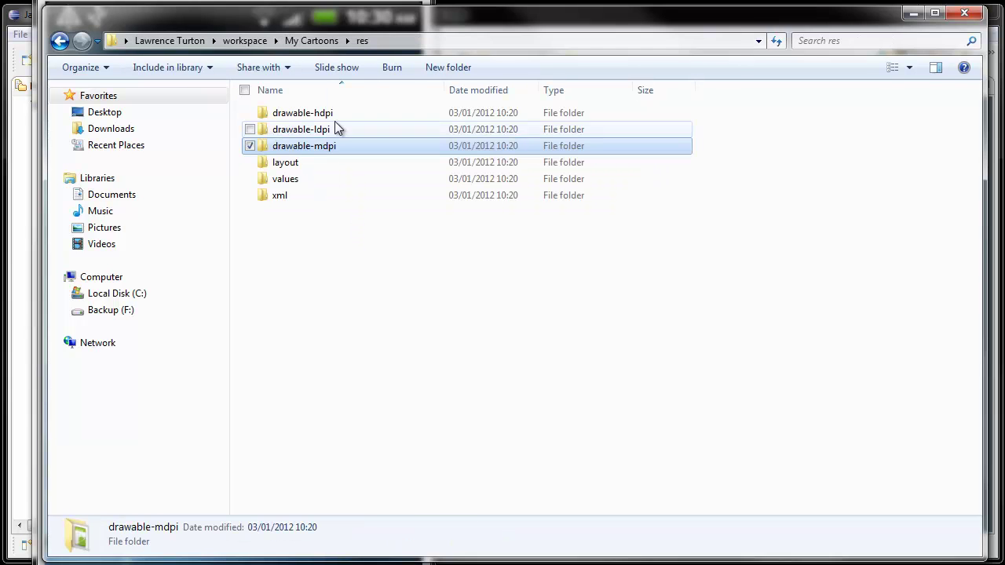
{"action": "double_click", "coordinate": [298, 130]}
{"action": "left_click", "coordinate": [297, 130]}
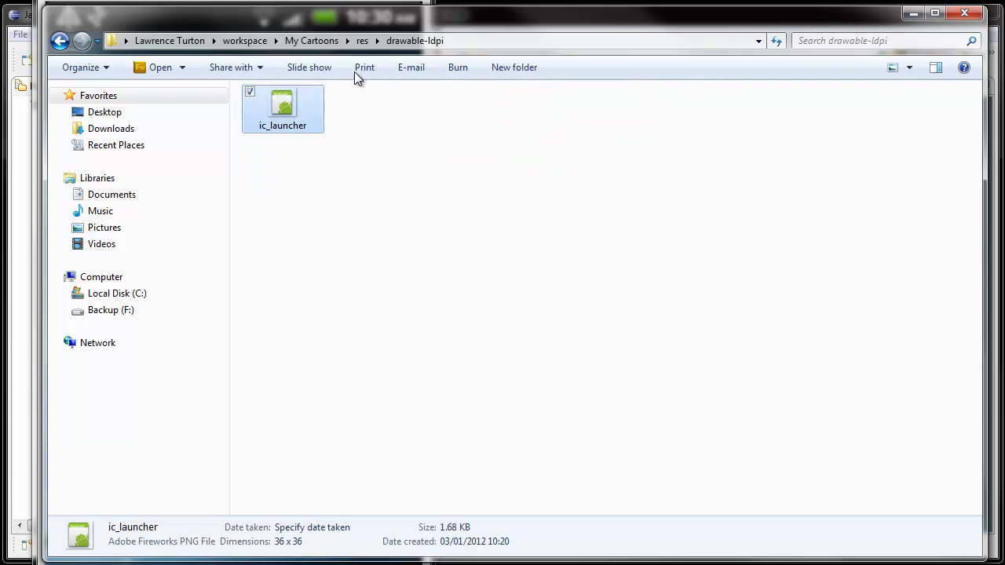
Open the drawable-hdpi folder in res and check the dimensions of its ic_launcher image.
{"action": "left_click", "coordinate": [361, 41]}
{"action": "double_click", "coordinate": [299, 113]}
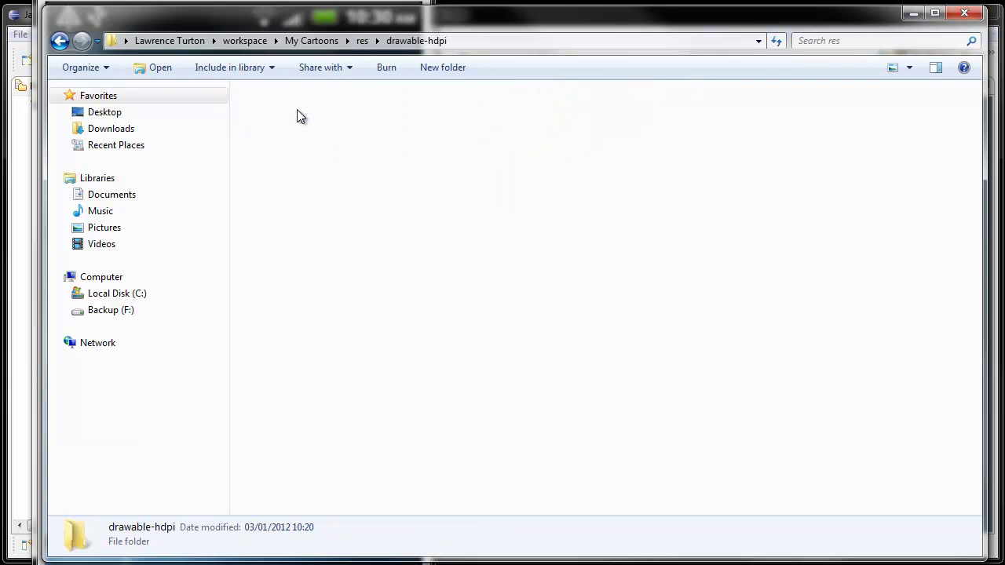
{"action": "left_click", "coordinate": [294, 115]}
{"action": "left_click", "coordinate": [439, 227]}
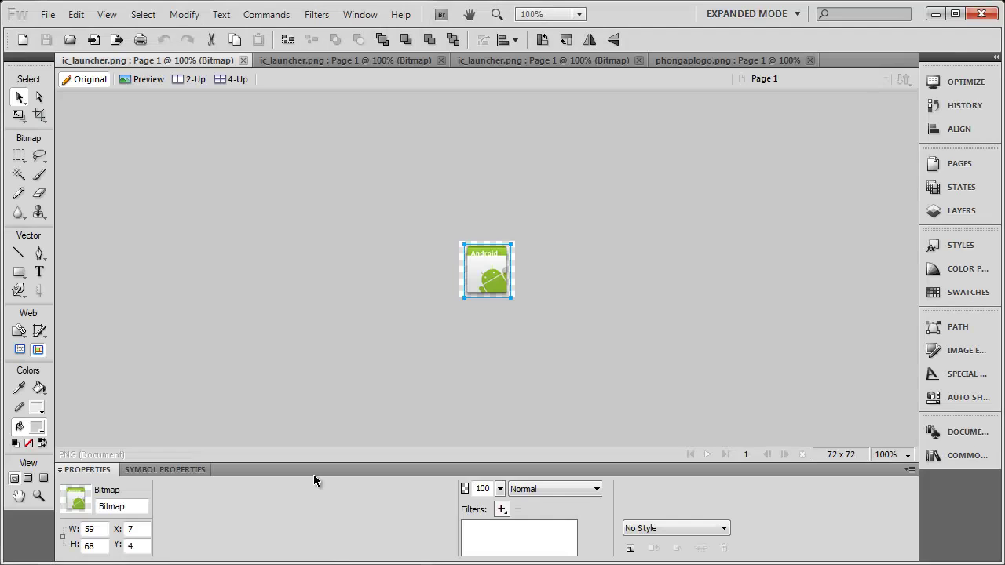
In Fireworks, copy the logo bitmap from phongaplogo.png and replace the Android artwork in the drawable-ldpi ic_launcher.png with a black canvas.
{"action": "left_click", "coordinate": [703, 60]}
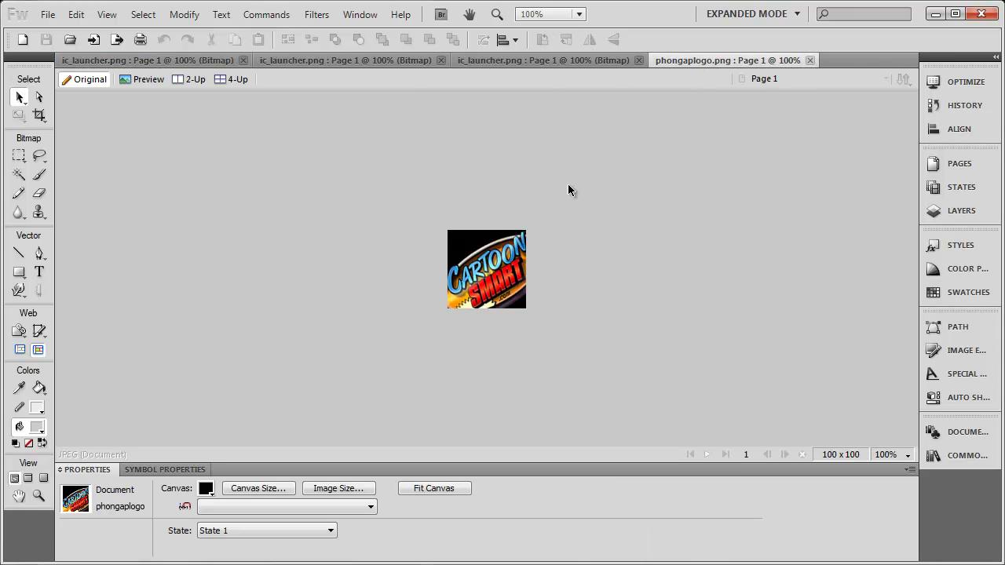
{"action": "left_click", "coordinate": [472, 285]}
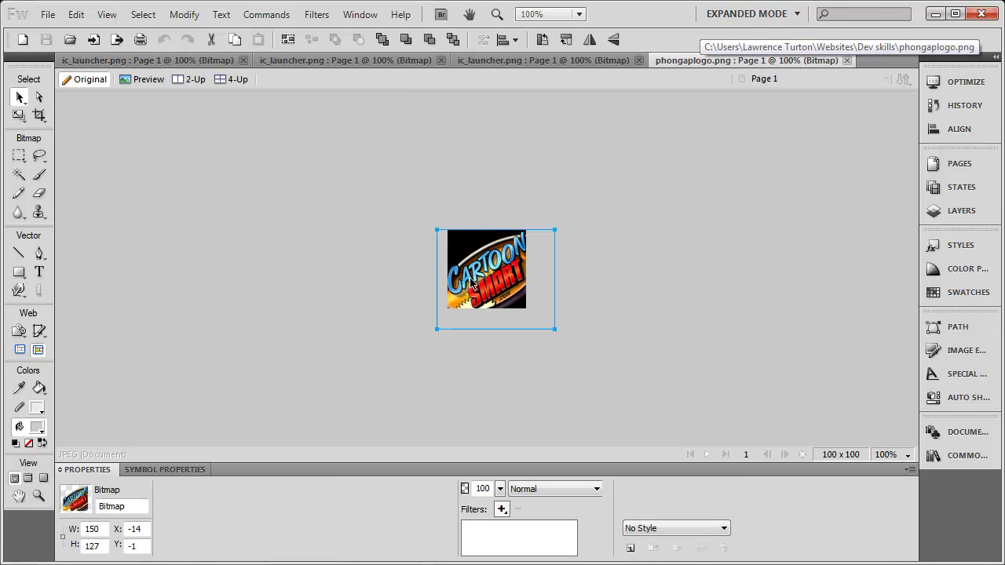
{"action": "left_click", "coordinate": [523, 61]}
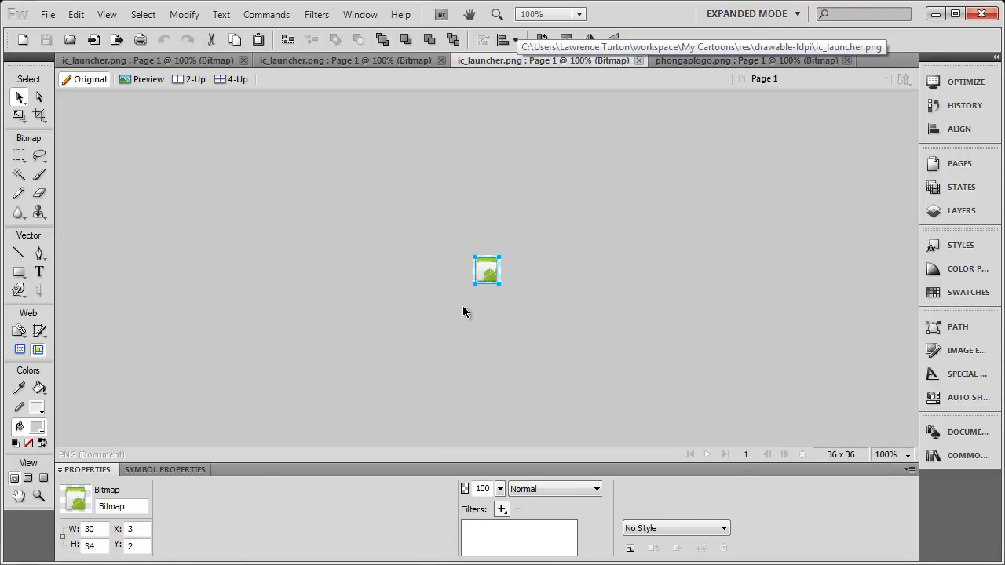
{"action": "key", "text": "Delete"}
{"action": "left_click", "coordinate": [206, 488]}
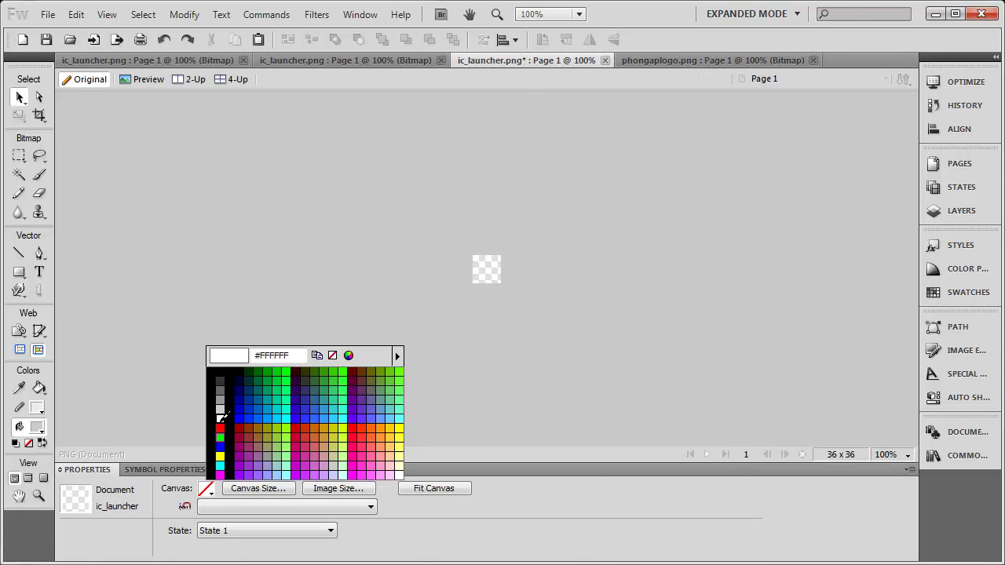
{"action": "left_click", "coordinate": [212, 377]}
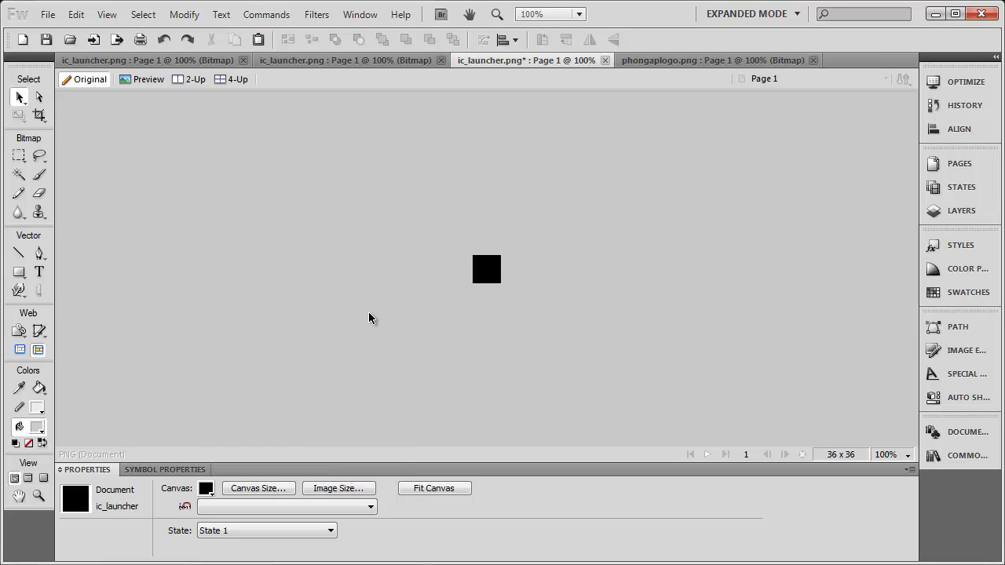
Paste the logo into the drawable-ldpi ic_launcher.png, scale it to about 64 x 54 pixels and save the icon.
{"action": "key", "text": "ctrl+v"}
{"action": "key", "text": "q"}
{"action": "left_click_drag", "start_coordinate": [580, 354], "coordinate": [508, 303]}
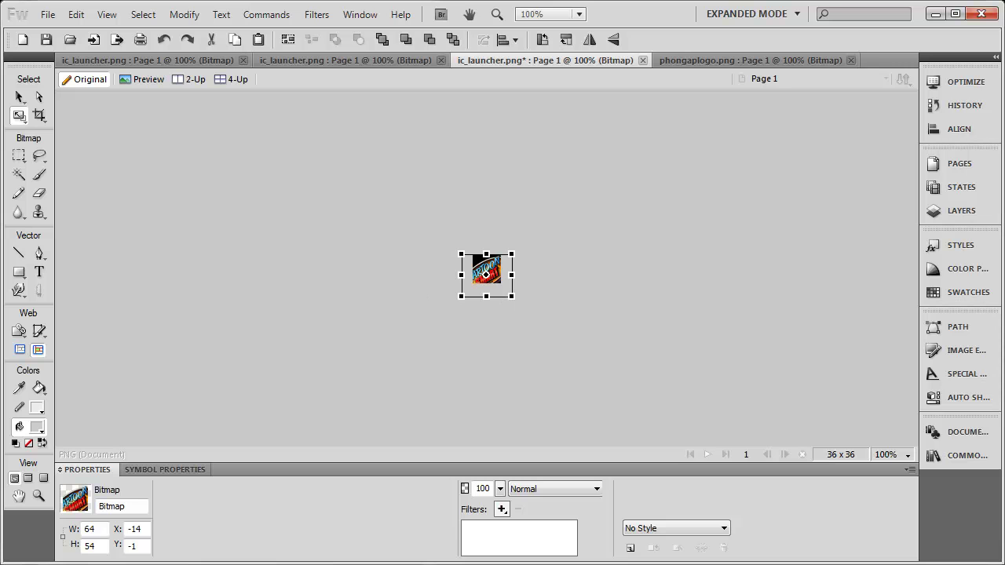
{"action": "left_click", "coordinate": [19, 97]}
{"action": "left_click", "coordinate": [335, 270]}
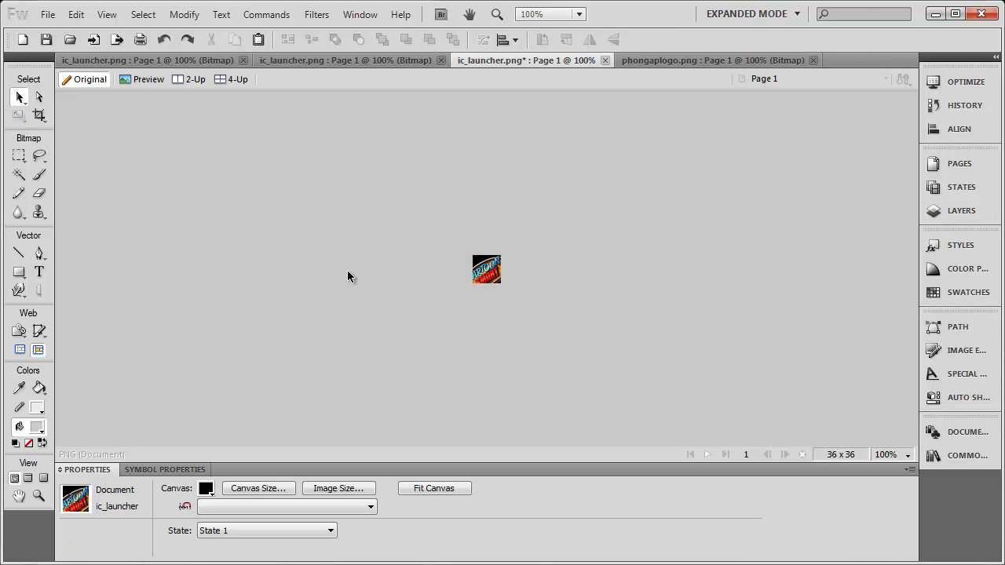
{"action": "key", "text": "ctrl+s"}
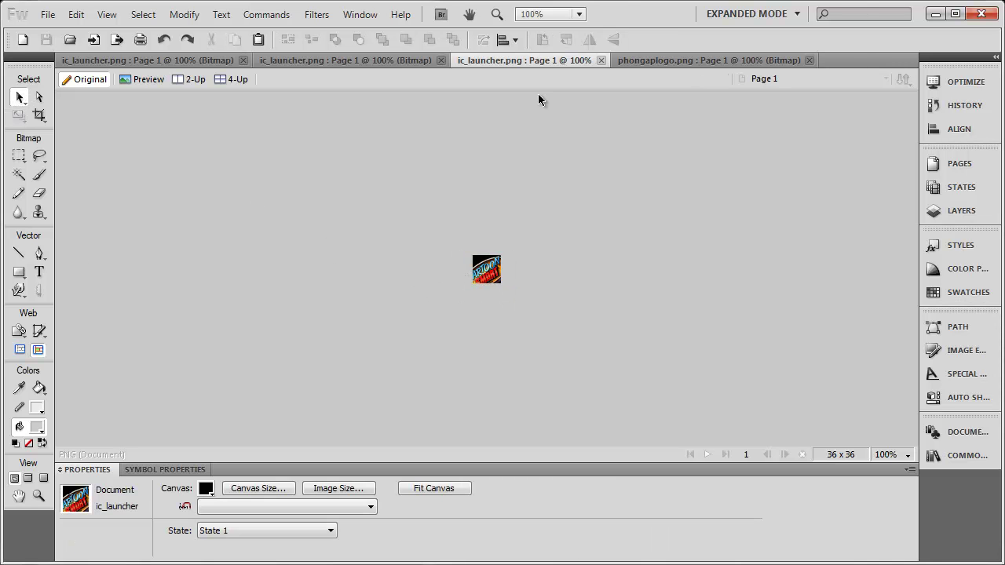
Replace the Android artwork in the drawable-mdpi ic_launcher.png with the copied logo, scaled down towards the icon's size.
{"action": "left_click", "coordinate": [318, 64]}
{"action": "left_click", "coordinate": [472, 266]}
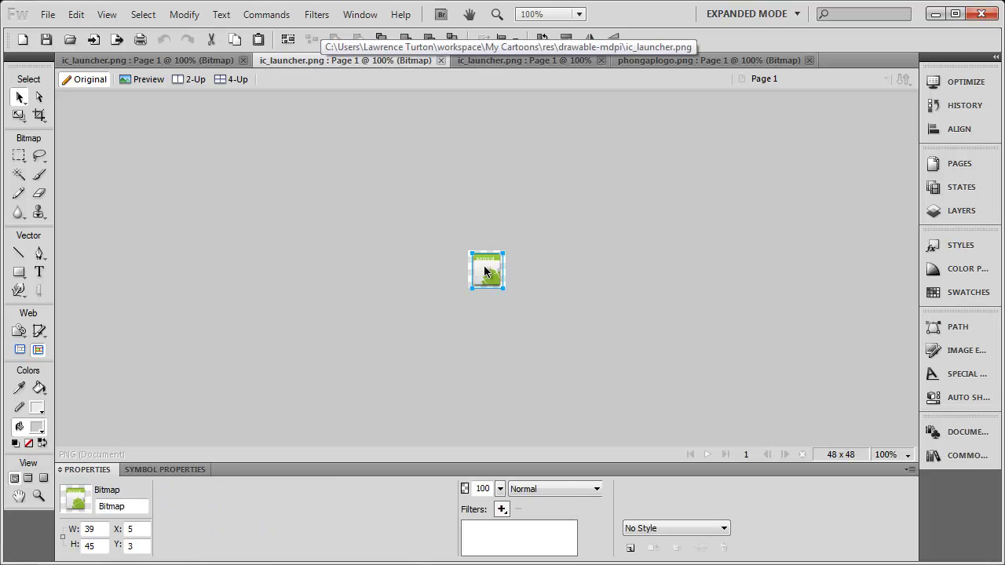
{"action": "key", "text": "Delete"}
{"action": "key", "text": "ctrl+v"}
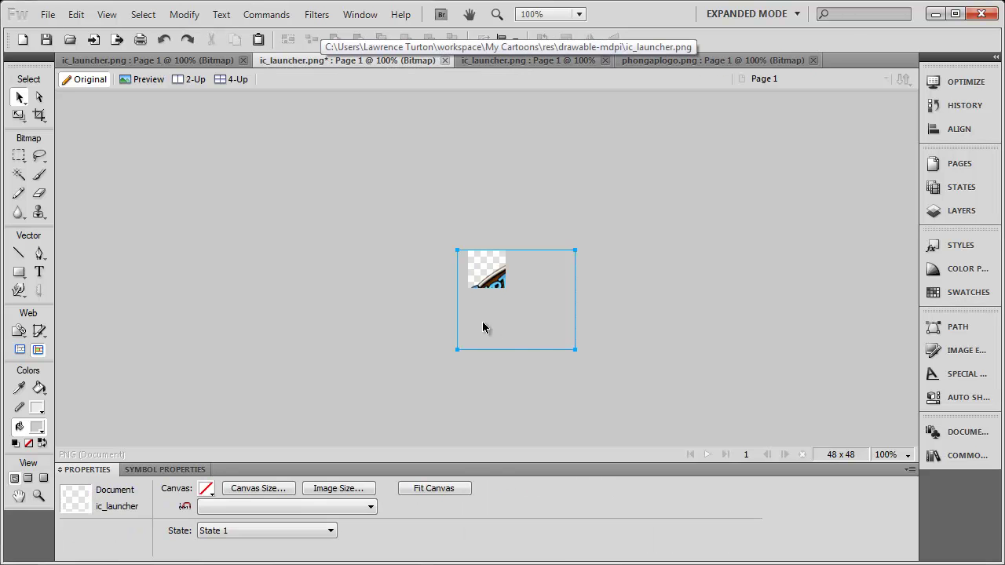
{"action": "key", "text": "q"}
{"action": "left_click_drag", "start_coordinate": [574, 348], "coordinate": [524, 306]}
{"action": "left_click", "coordinate": [19, 96]}
{"action": "left_click", "coordinate": [293, 233]}
Set the drawable-mdpi icon's canvas colour to black and save the file.
{"action": "left_click", "coordinate": [205, 490]}
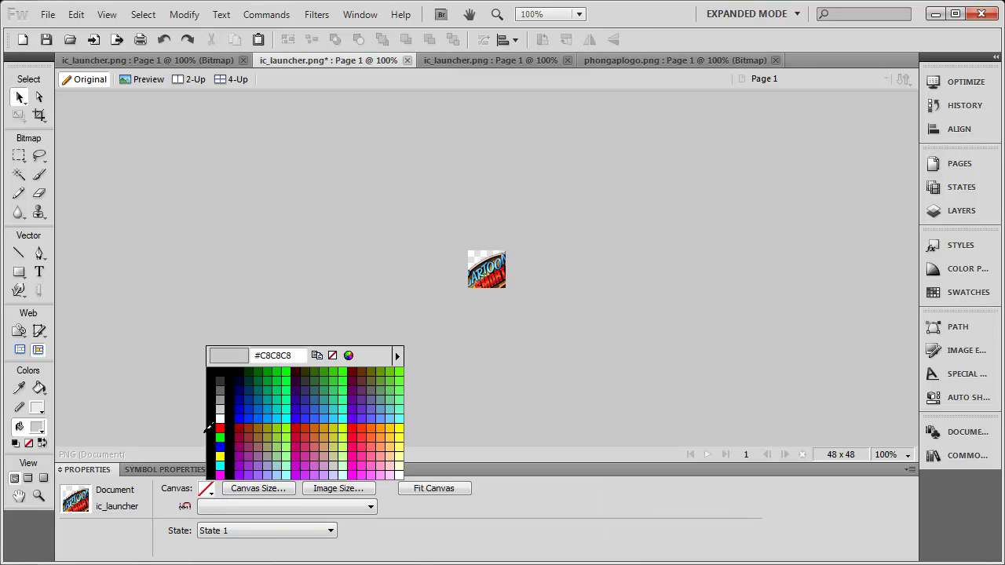
{"action": "left_click", "coordinate": [217, 367]}
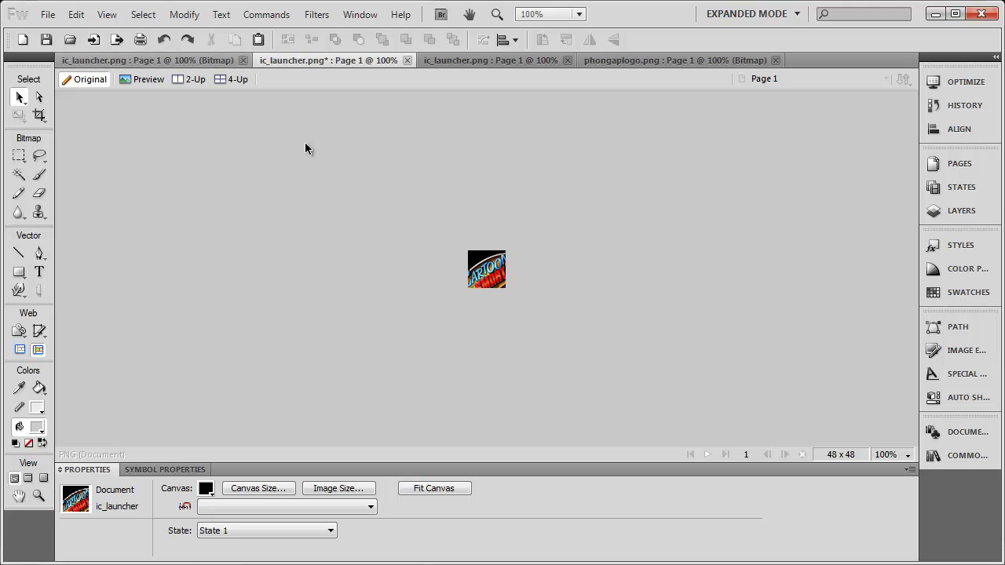
{"action": "key", "text": "ctrl+s"}
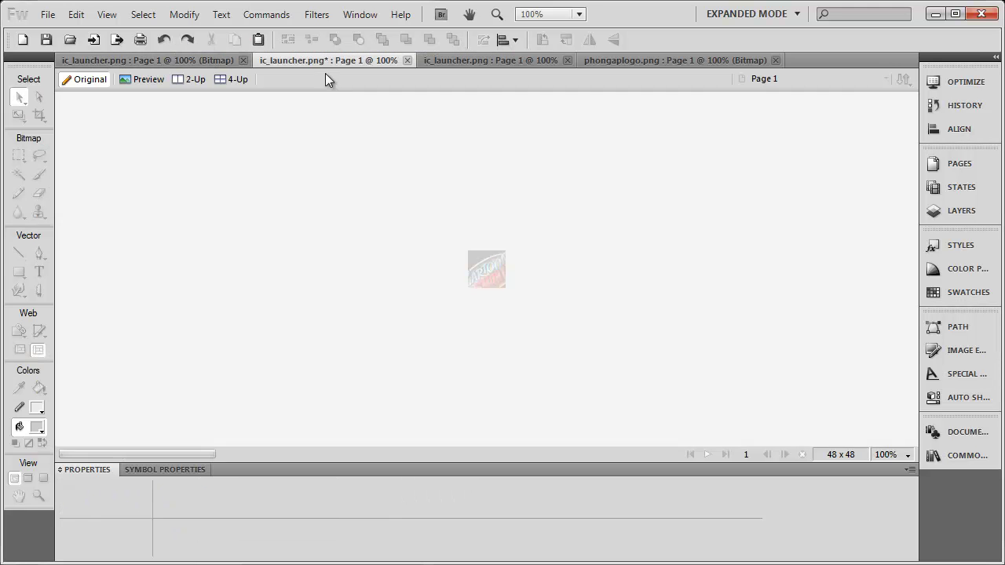
Replace the Android artwork in the drawable-hdpi ic_launcher.png with the copied logo, scaled to about 105 x 89 pixels.
{"action": "left_click", "coordinate": [188, 61]}
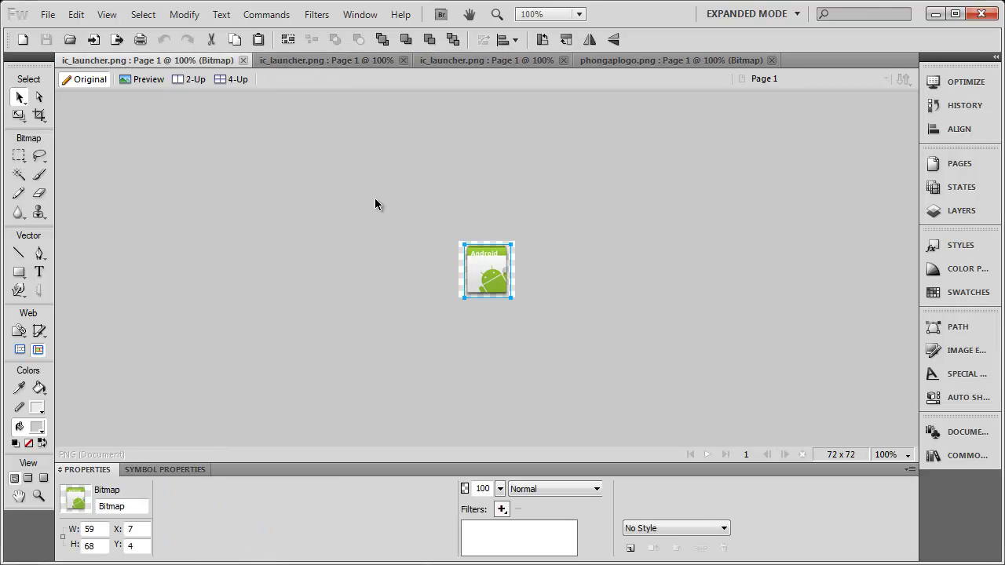
{"action": "key", "text": "Delete"}
{"action": "right_click", "coordinate": [484, 292]}
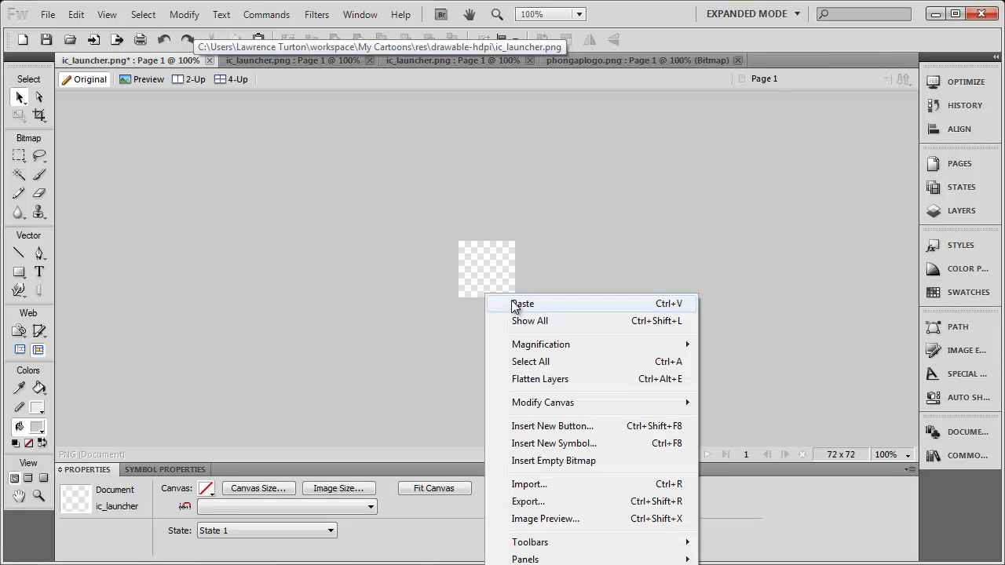
{"action": "left_click", "coordinate": [512, 305]}
{"action": "left_click", "coordinate": [530, 326]}
{"action": "left_click_drag", "start_coordinate": [543, 314], "coordinate": [527, 296]}
{"action": "key", "text": "q"}
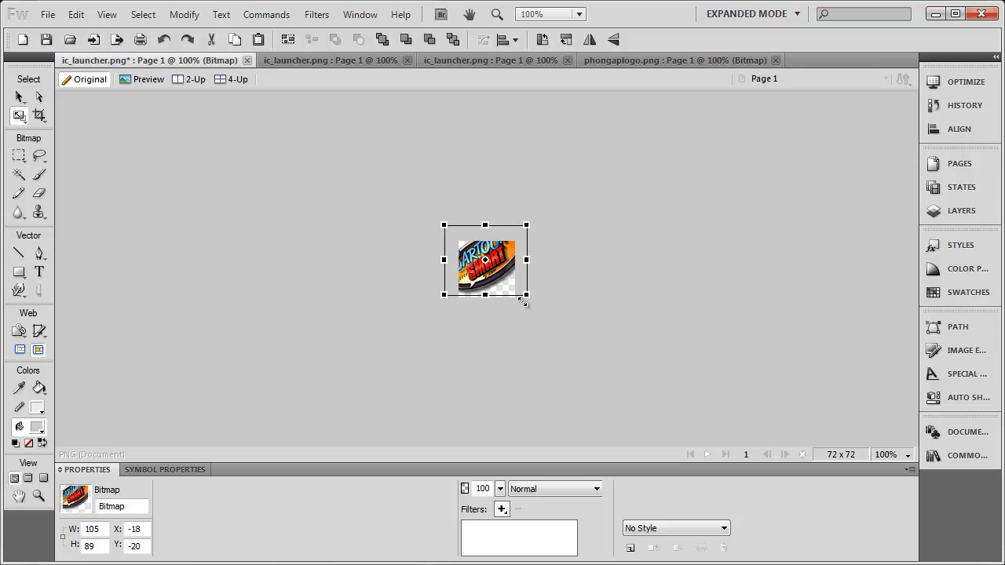
Move the logo lower on the drawable-hdpi icon, and save the icon with a black canvas.
{"action": "left_click", "coordinate": [20, 98]}
{"action": "left_click_drag", "start_coordinate": [532, 254], "coordinate": [504, 284]}
{"action": "left_click", "coordinate": [510, 375]}
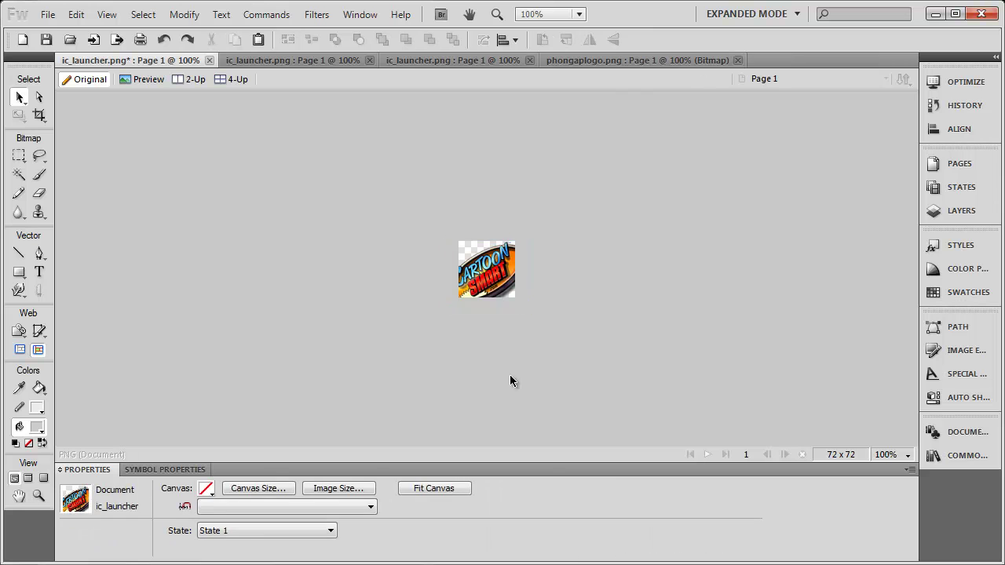
{"action": "left_click", "coordinate": [206, 489]}
{"action": "left_click", "coordinate": [207, 379]}
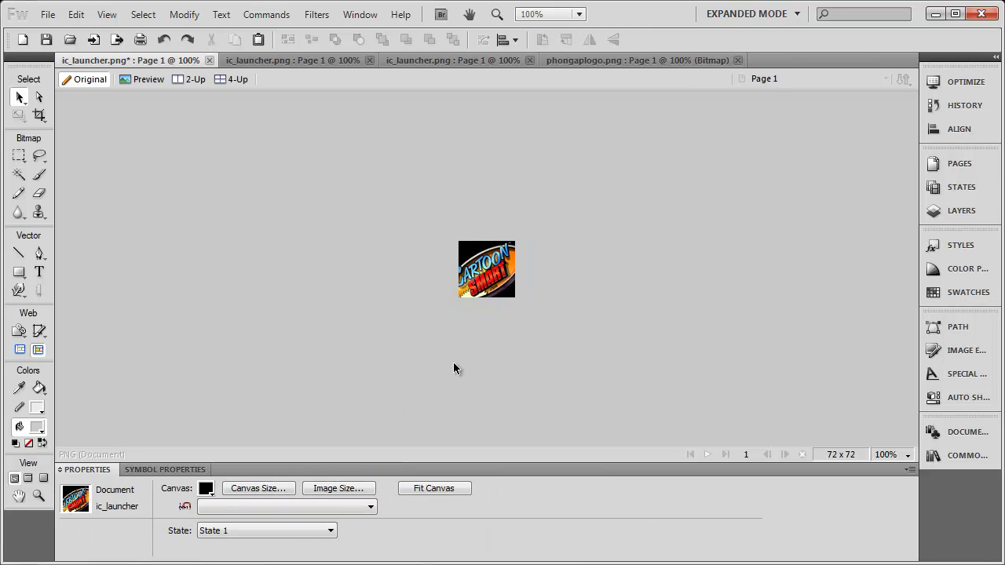
{"action": "key", "text": "ctrl+s"}
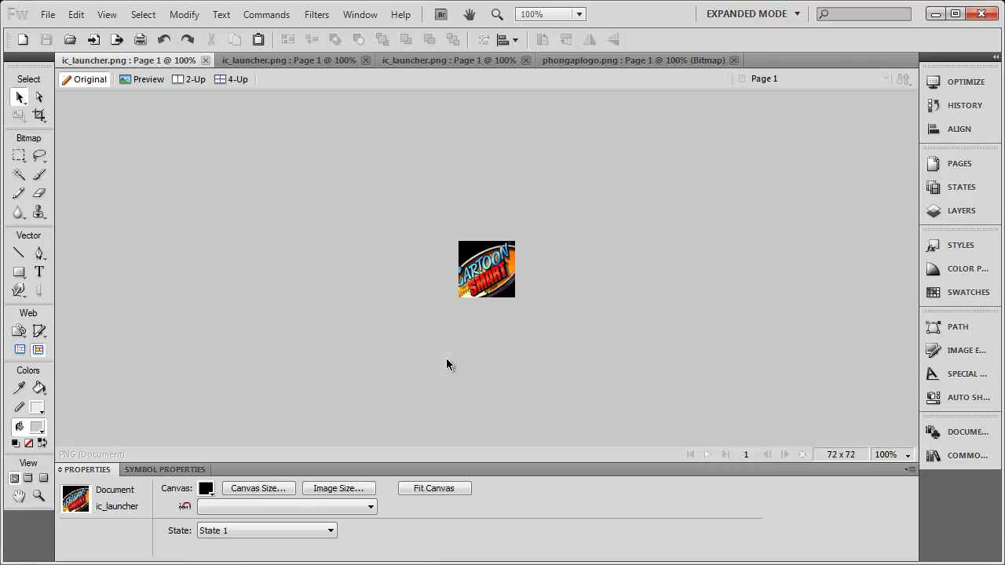
Review the three finished ic_launcher.png icons, minimize Fireworks and check the ic_launcher image in the drawable-hdpi folder.
{"action": "left_click_drag", "start_coordinate": [361, 151], "coordinate": [650, 441]}
{"action": "left_click", "coordinate": [518, 360]}
{"action": "left_click", "coordinate": [293, 60]}
{"action": "left_click", "coordinate": [408, 57]}
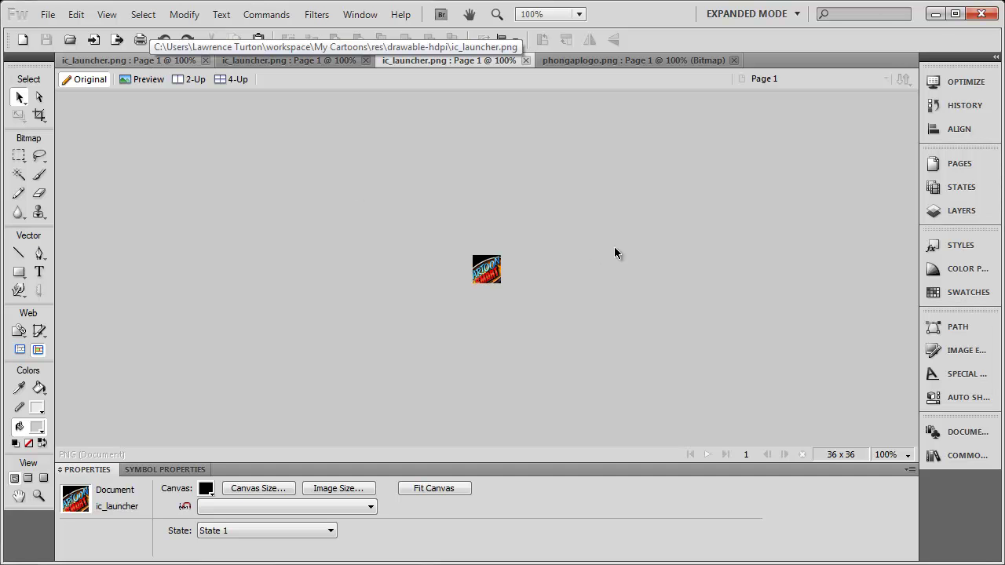
{"action": "left_click", "coordinate": [934, 16]}
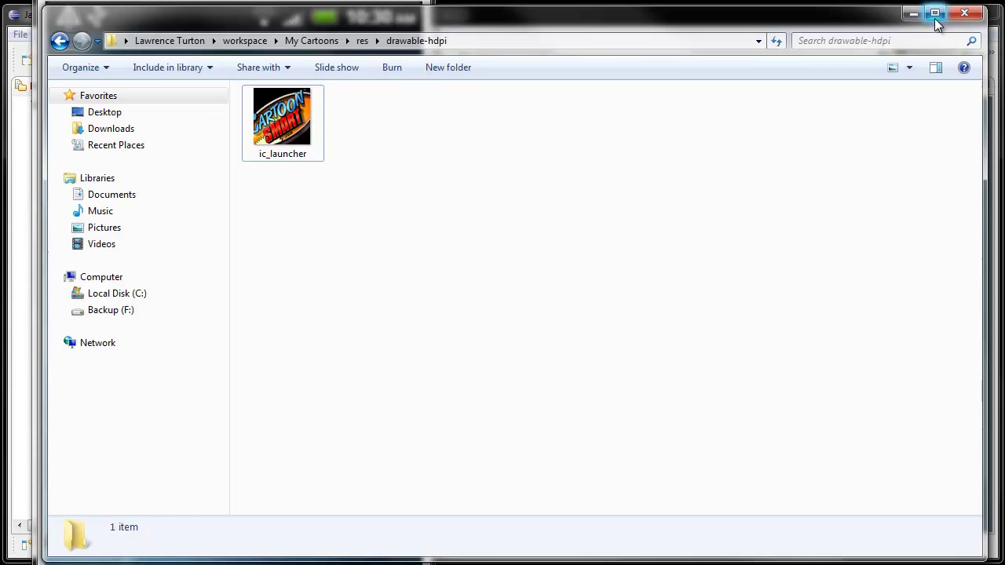
{"action": "left_click", "coordinate": [300, 132]}
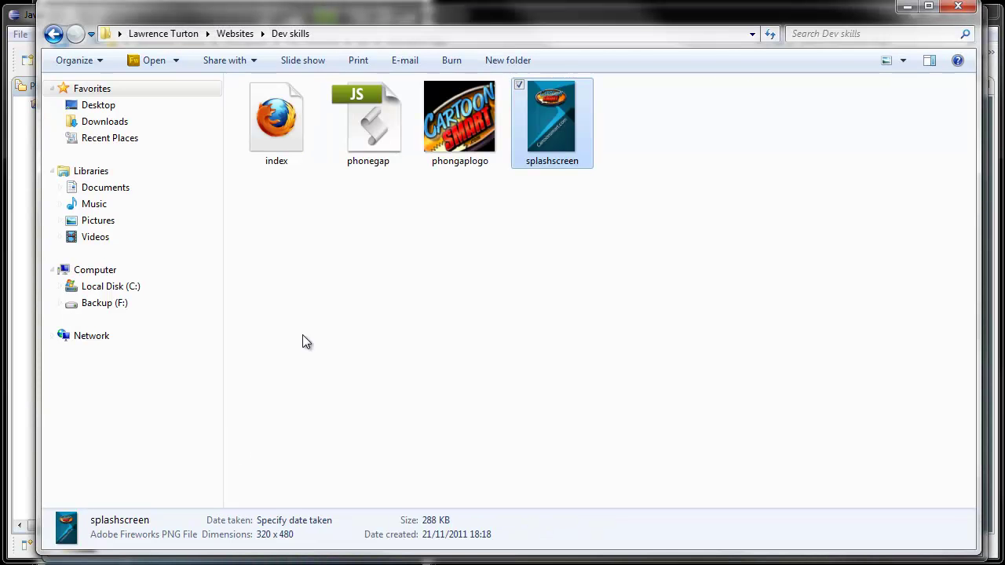
Copy the splashscreen image from the Dev skills folder into the project's drawable-hdpi folder.
{"action": "right_click", "coordinate": [552, 135]}
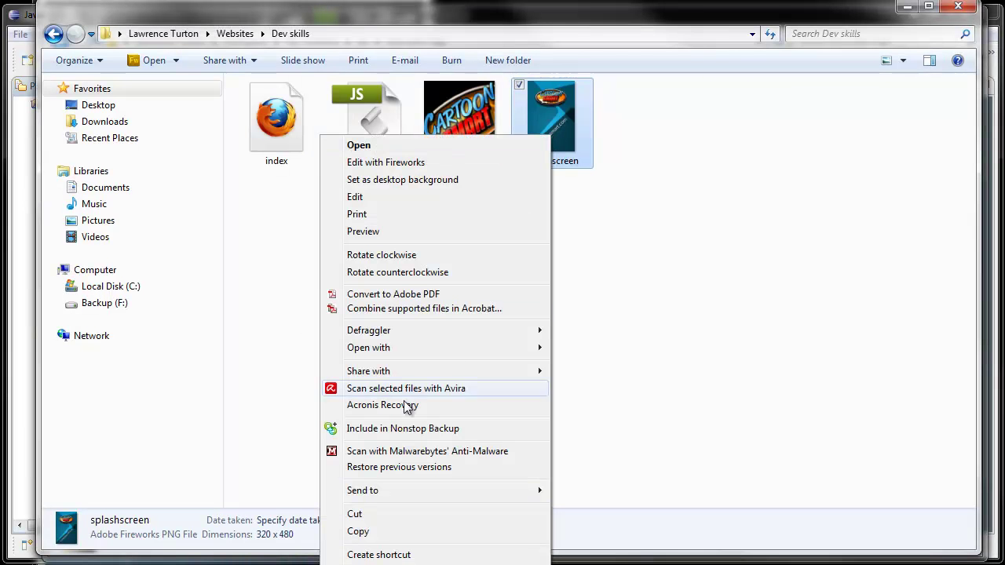
{"action": "left_click", "coordinate": [374, 532]}
{"action": "left_click", "coordinate": [908, 11]}
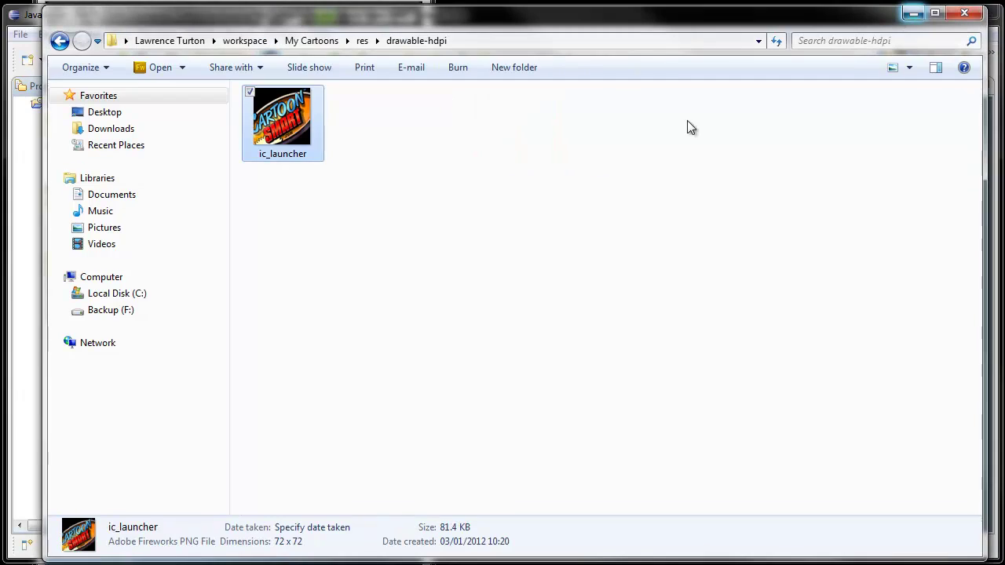
{"action": "right_click", "coordinate": [434, 208]}
{"action": "left_click", "coordinate": [328, 320]}
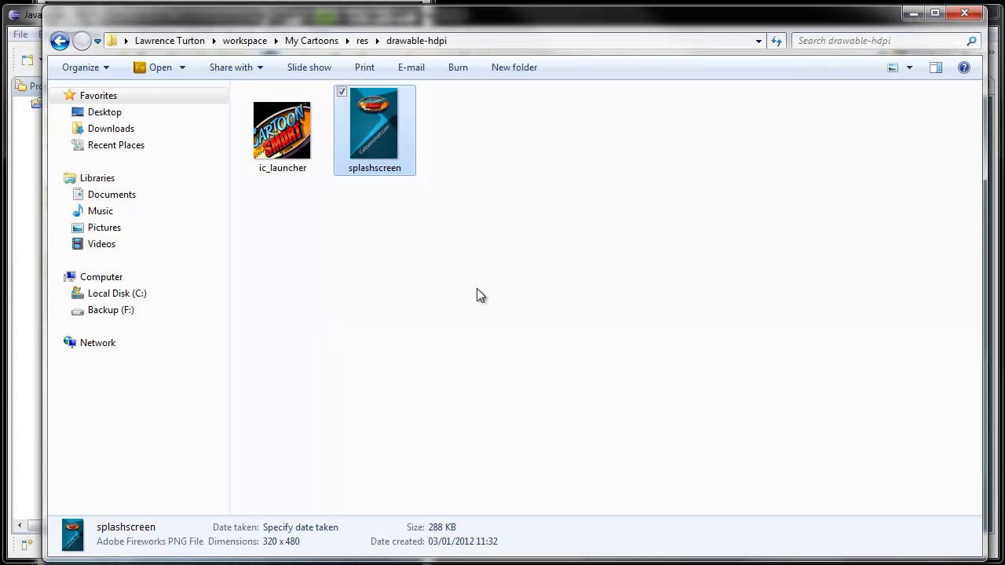
Rename the splashscreen image in drawable-hdpi as splash.
{"action": "key", "text": "F2"}
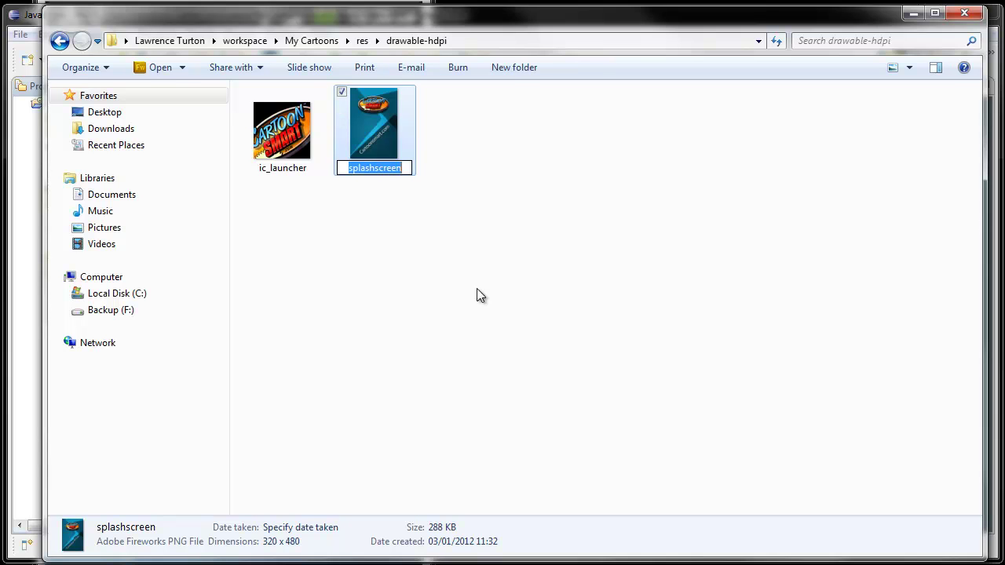
{"action": "type", "text": "splash"}
{"action": "key", "text": "Return"}
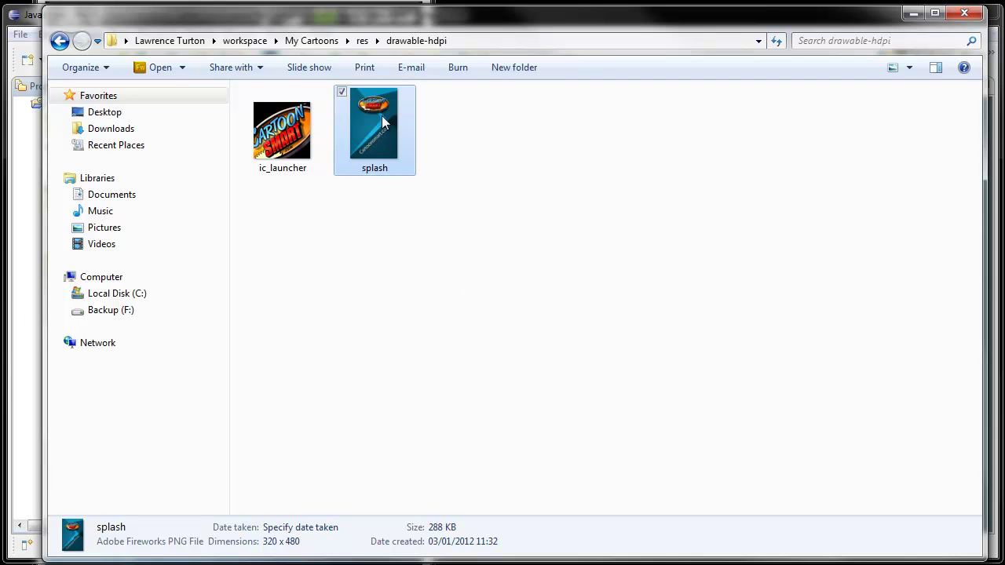
Paste copies of the splash image into the drawable-ldpi and drawable-mdpi folders of res.
{"action": "left_click", "coordinate": [362, 41]}
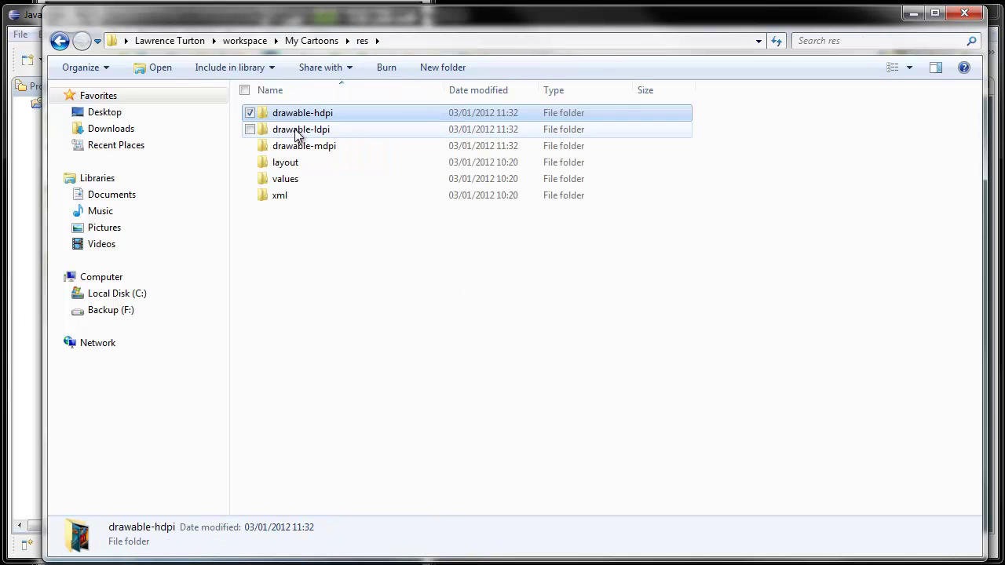
{"action": "double_click", "coordinate": [298, 132]}
{"action": "key", "text": "ctrl+v"}
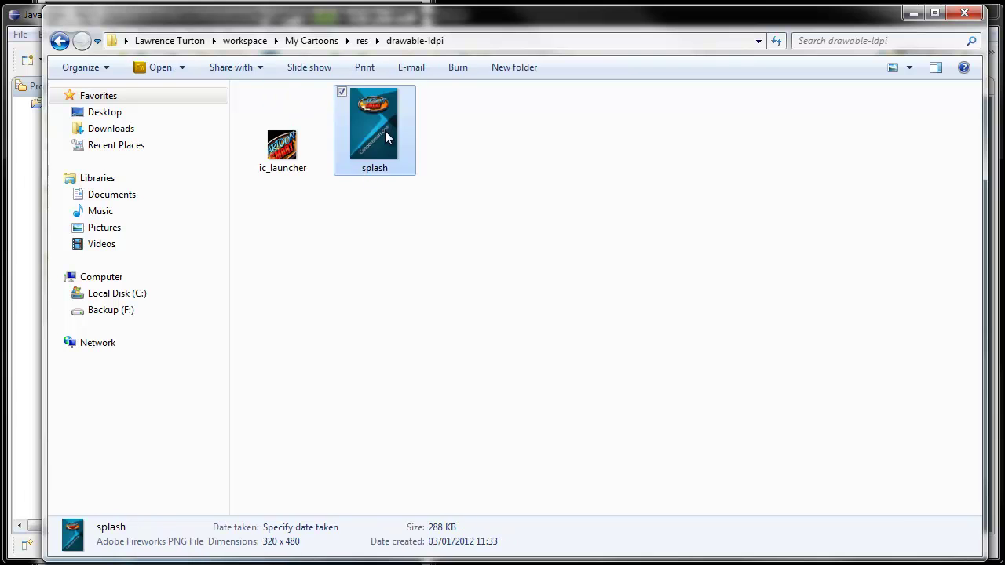
{"action": "left_click", "coordinate": [363, 42]}
{"action": "double_click", "coordinate": [293, 147]}
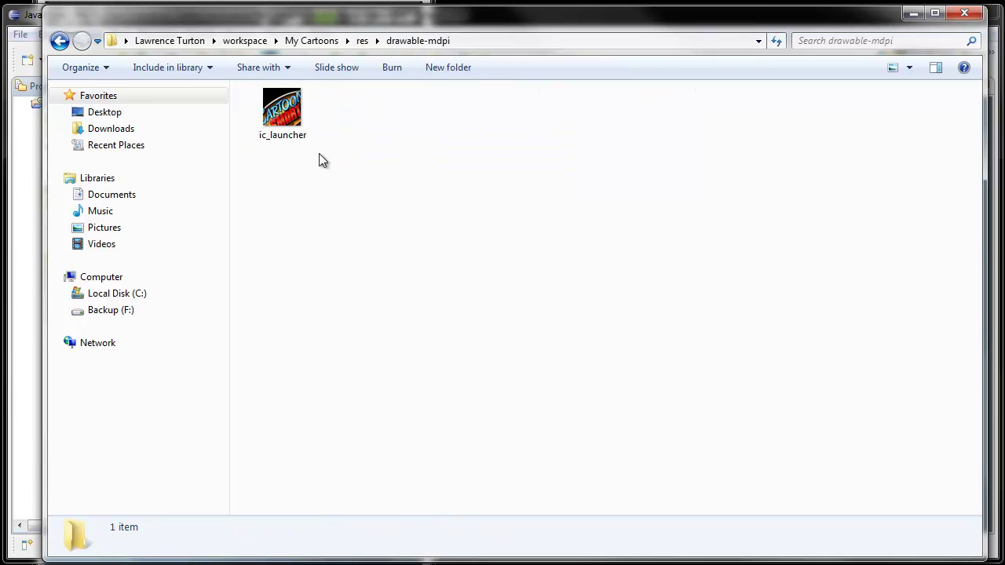
{"action": "key", "text": "ctrl+v"}
{"action": "left_click", "coordinate": [465, 268]}
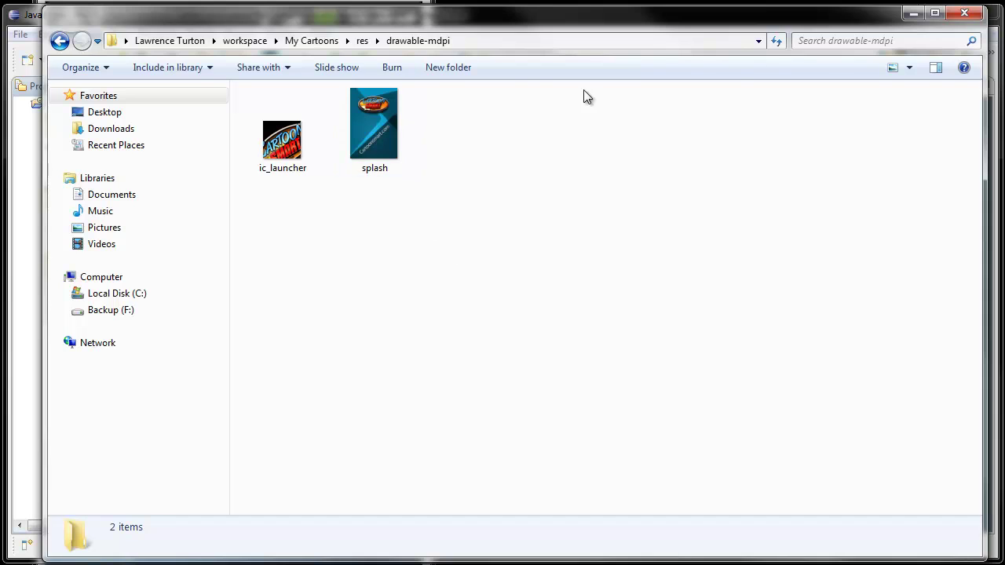
Switch to Eclipse, open MyCartoonsActivity.java from the com.cartoonsmart.mycartoons package and review its onCreate method and loadUrl call.
{"action": "left_click", "coordinate": [919, 19]}
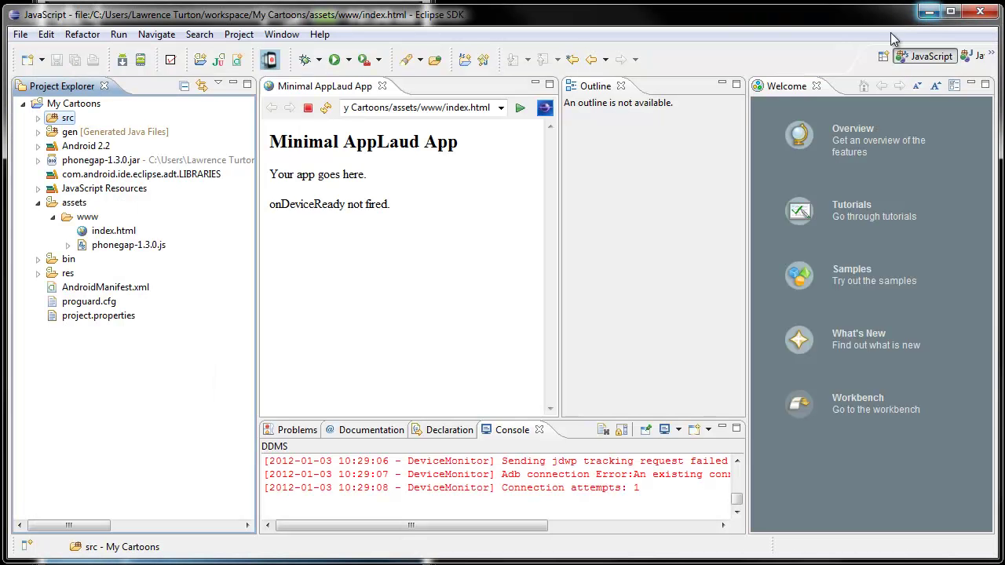
{"action": "left_click", "coordinate": [38, 118]}
{"action": "left_click", "coordinate": [82, 132]}
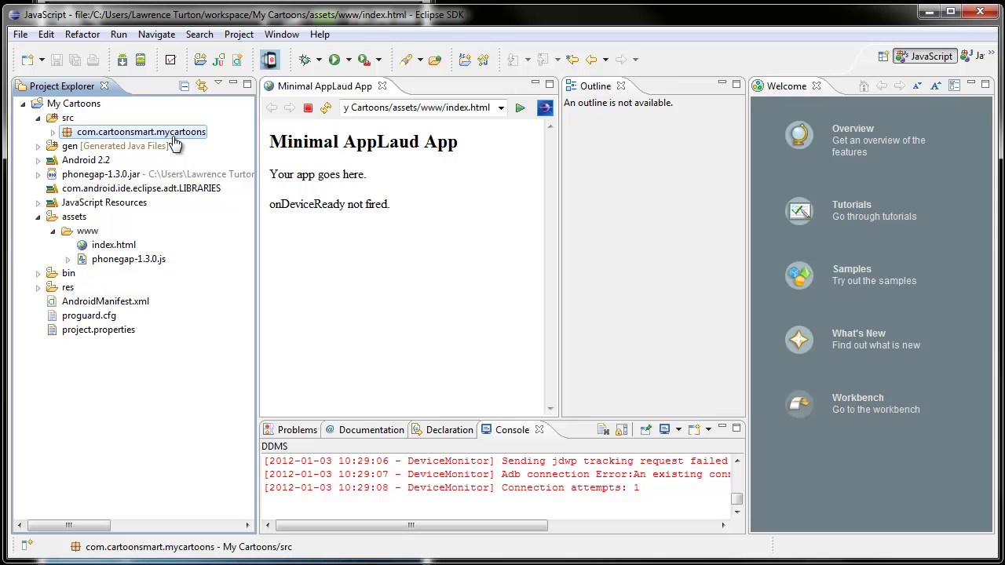
{"action": "left_click", "coordinate": [54, 133]}
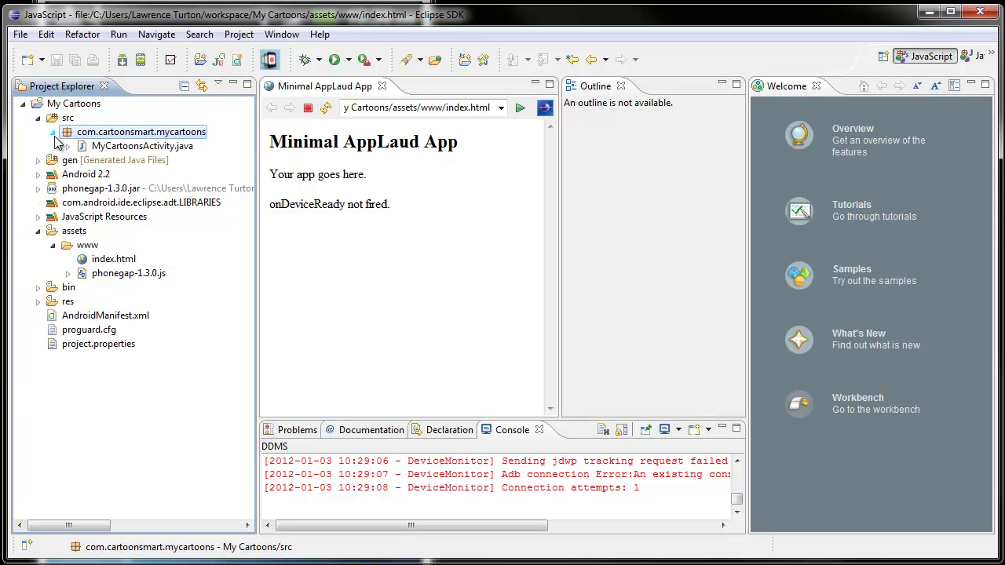
{"action": "left_click", "coordinate": [110, 147]}
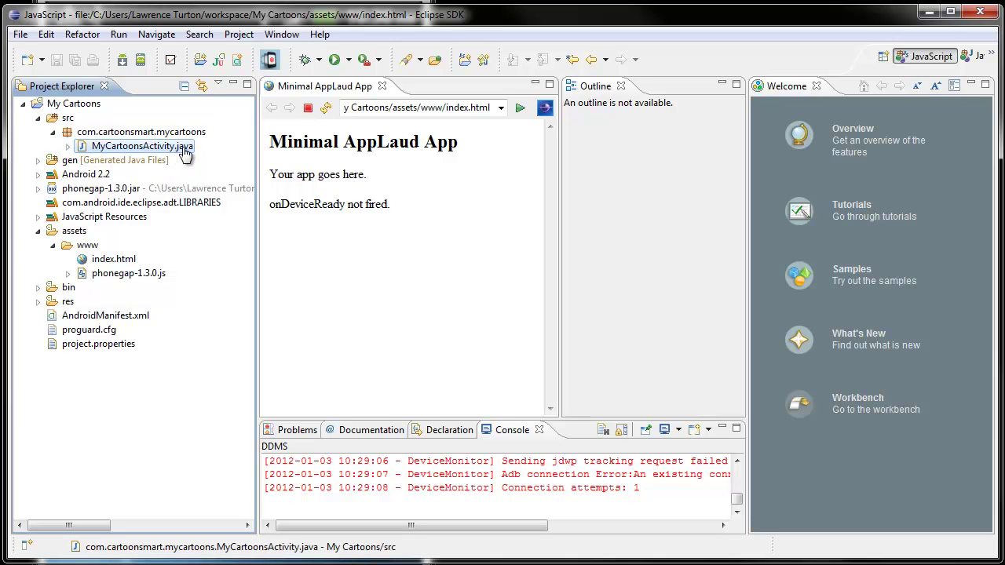
{"action": "double_click", "coordinate": [103, 150]}
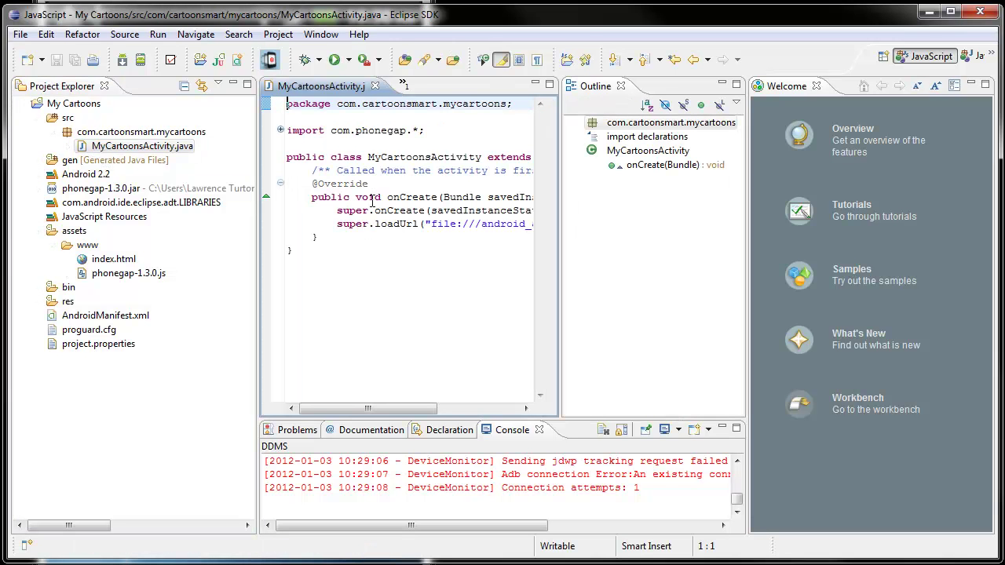
{"action": "left_click_drag", "start_coordinate": [387, 198], "coordinate": [441, 197]}
{"action": "mouse_move", "coordinate": [396, 409]}
{"action": "left_mouse_down"}
{"action": "mouse_move", "coordinate": [500, 396]}
{"action": "mouse_move", "coordinate": [402, 402]}
{"action": "left_mouse_up"}
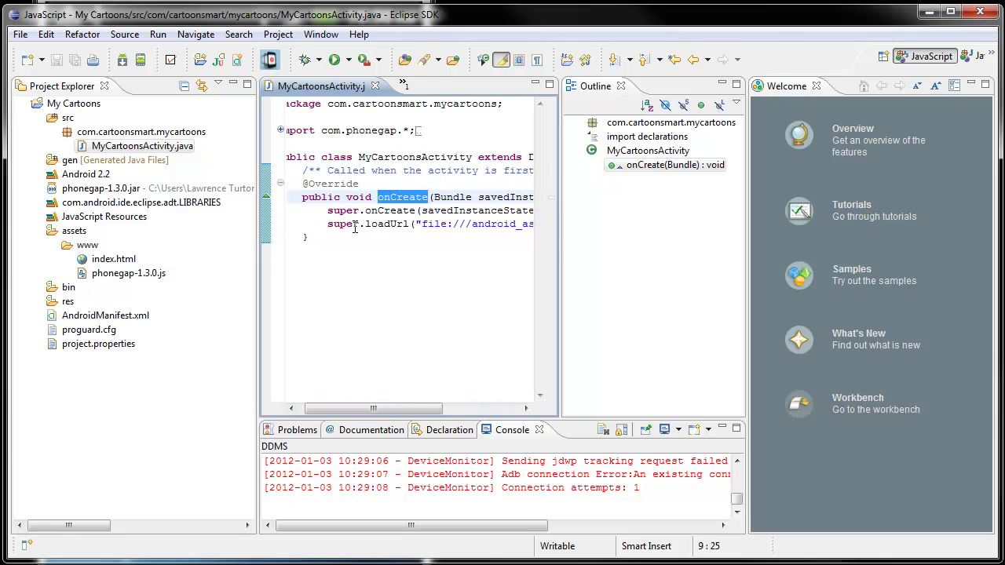
{"action": "left_click_drag", "start_coordinate": [365, 225], "coordinate": [406, 237]}
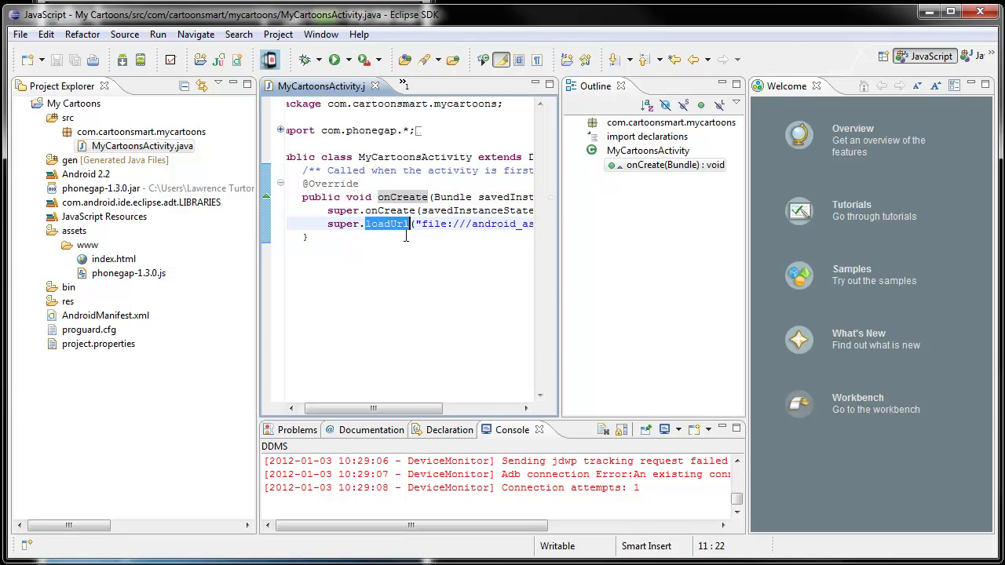
{"action": "left_click_drag", "start_coordinate": [398, 408], "coordinate": [474, 408]}
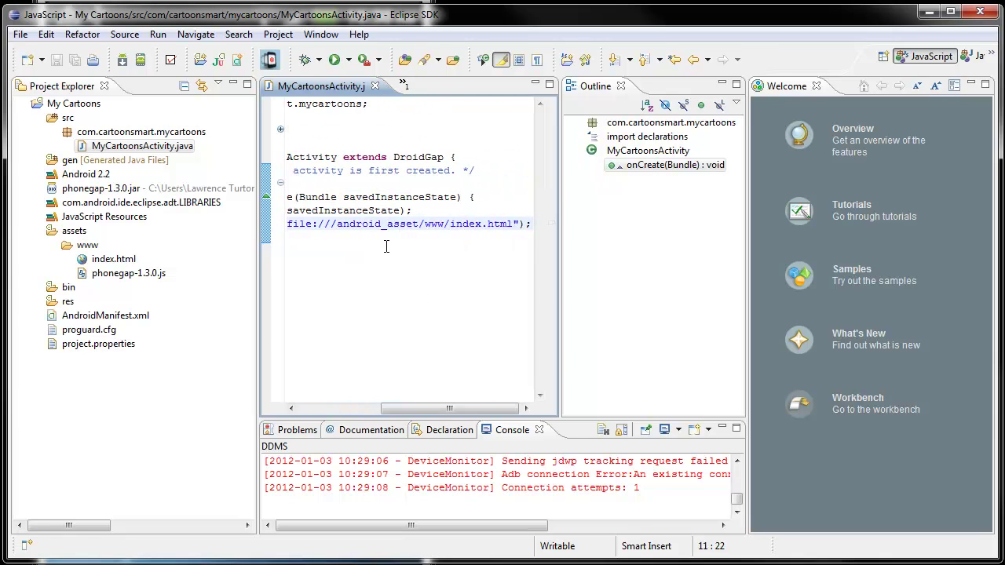
{"action": "left_click_drag", "start_coordinate": [456, 224], "coordinate": [517, 223]}
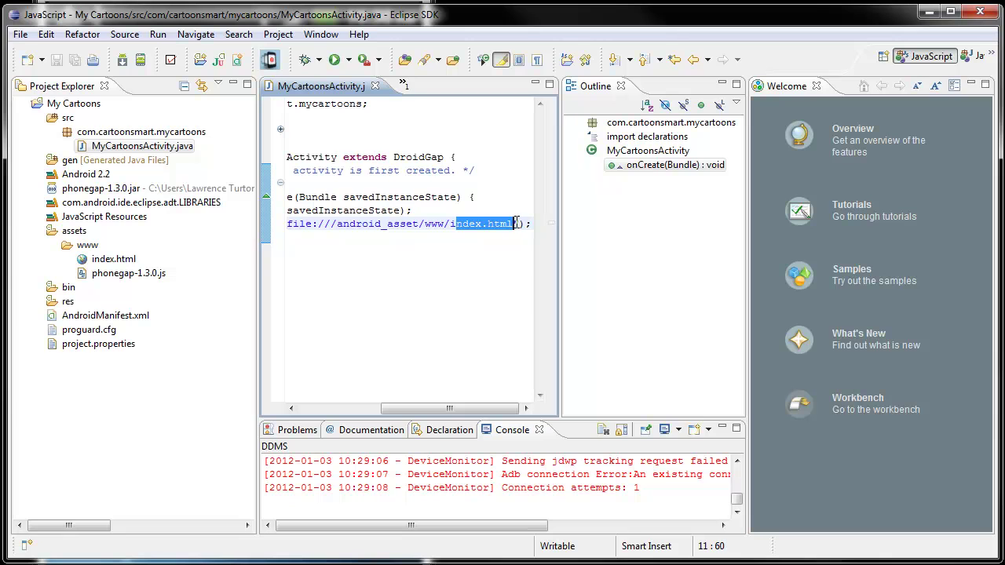
Insert a super.setIntegerProperty call on a new line between super.onCreate and super.loadUrl.
{"action": "left_click_drag", "start_coordinate": [475, 409], "coordinate": [432, 415]}
{"action": "left_click", "coordinate": [496, 208]}
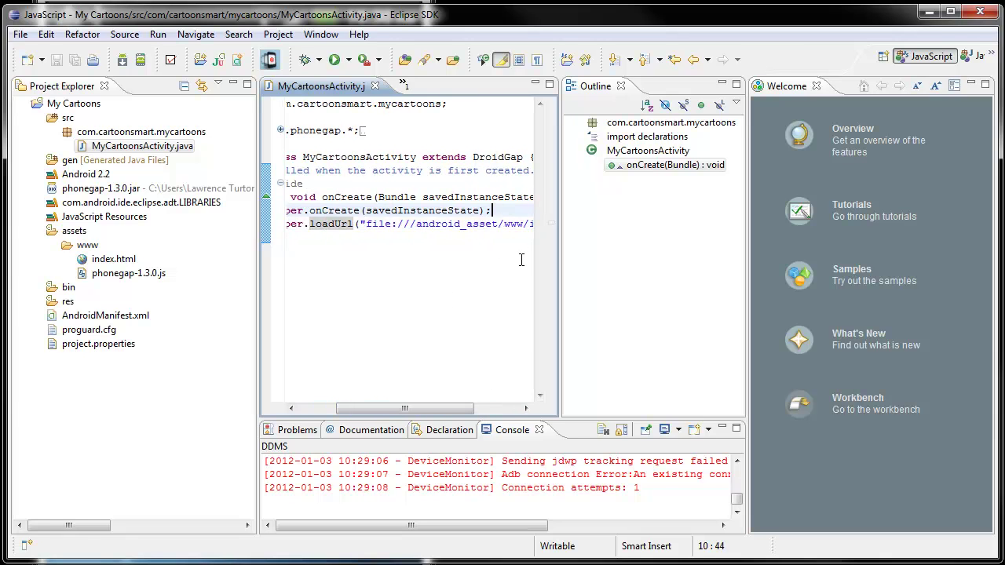
{"action": "key", "text": "Return"}
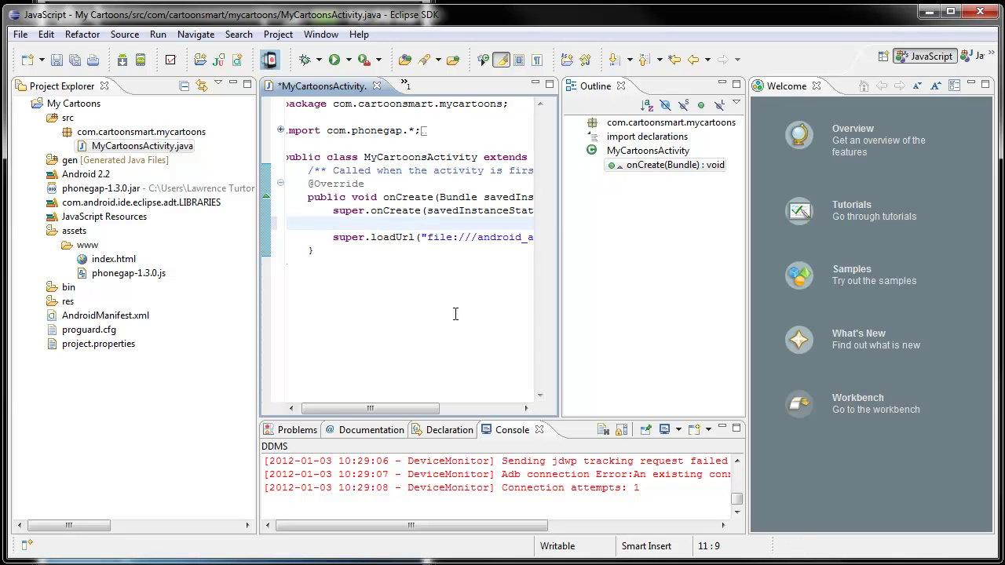
{"action": "type", "text": "super"}
{"action": "type", "text": ".s"}
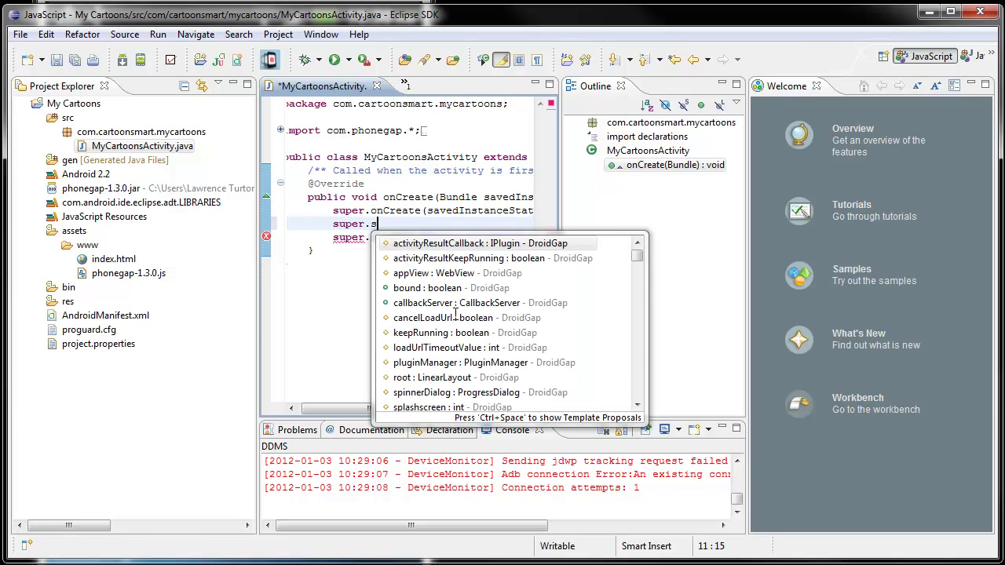
{"action": "type", "text": "et"}
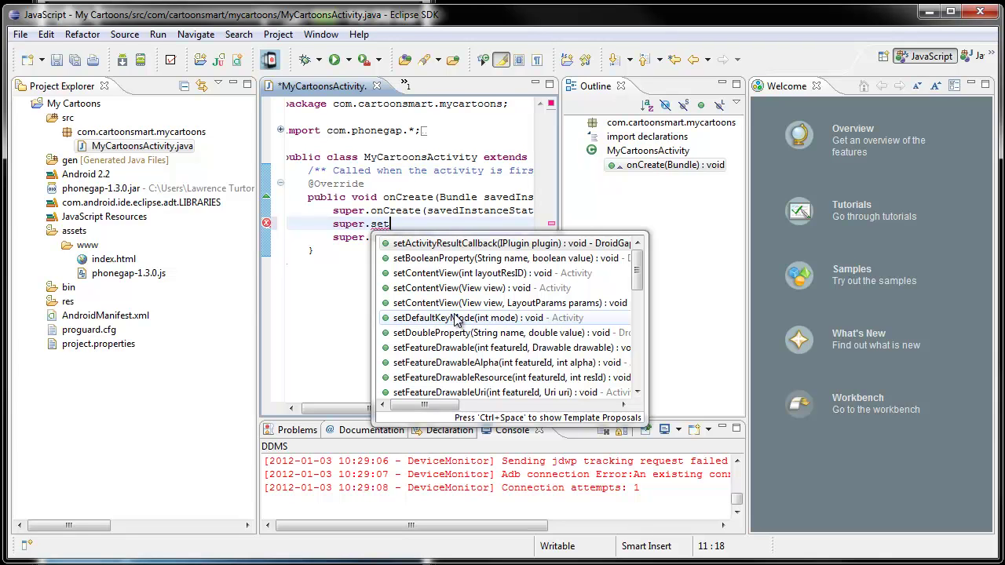
{"action": "type", "text": "I"}
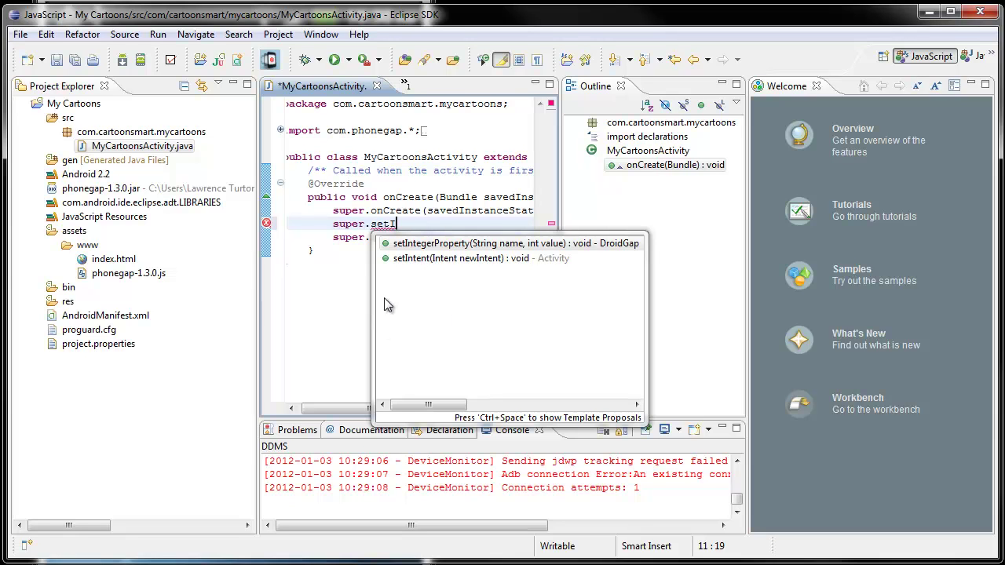
{"action": "double_click", "coordinate": [495, 247]}
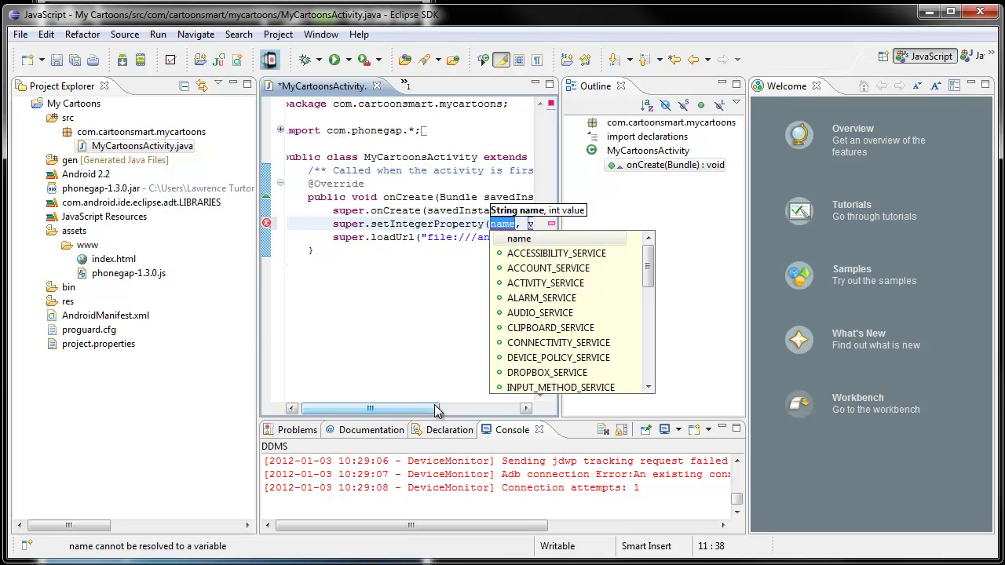
Set the name argument of the setIntegerProperty call to "splashscreen".
{"action": "left_click_drag", "start_coordinate": [428, 410], "coordinate": [469, 411]}
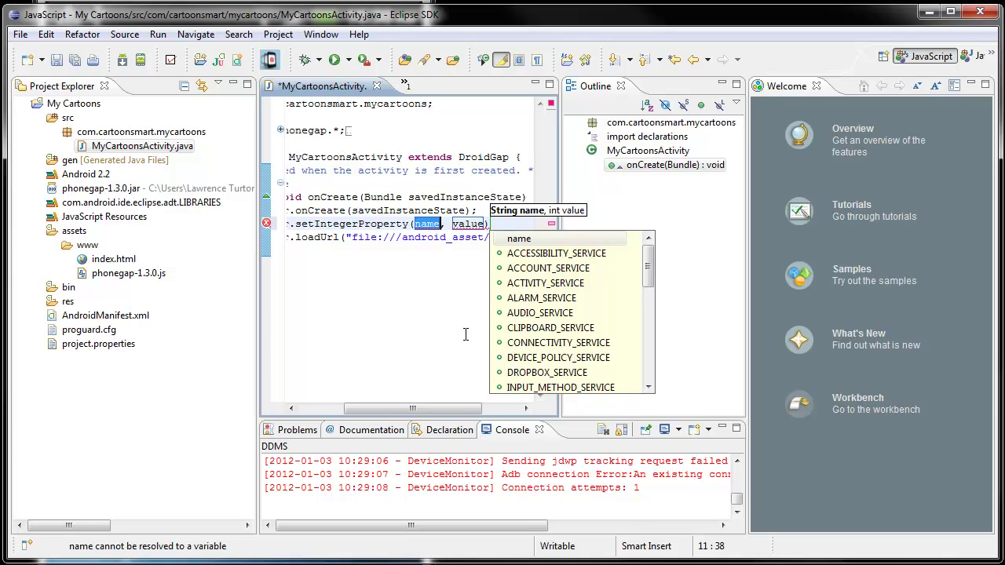
{"action": "type", "text": "\""}
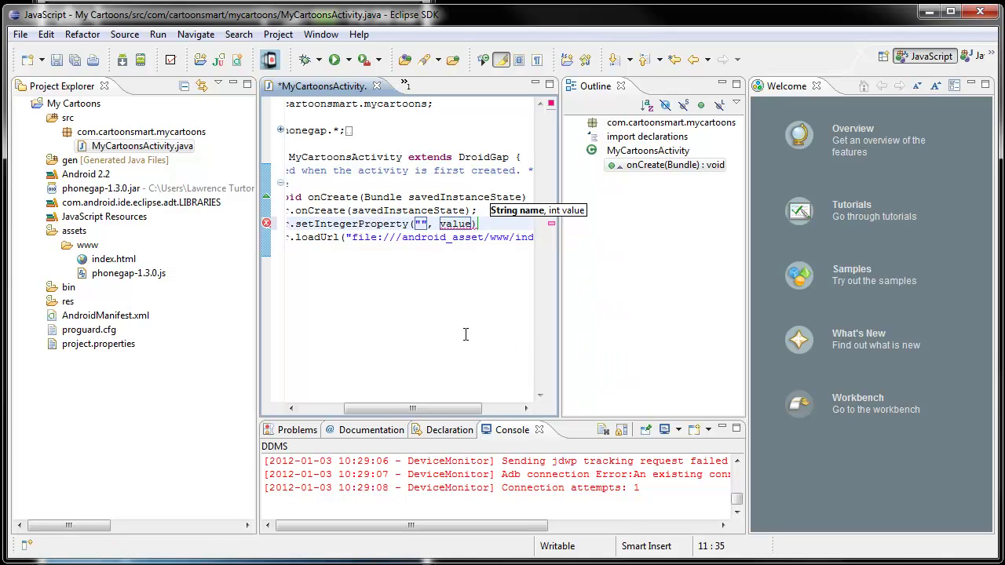
{"action": "type", "text": "splas"}
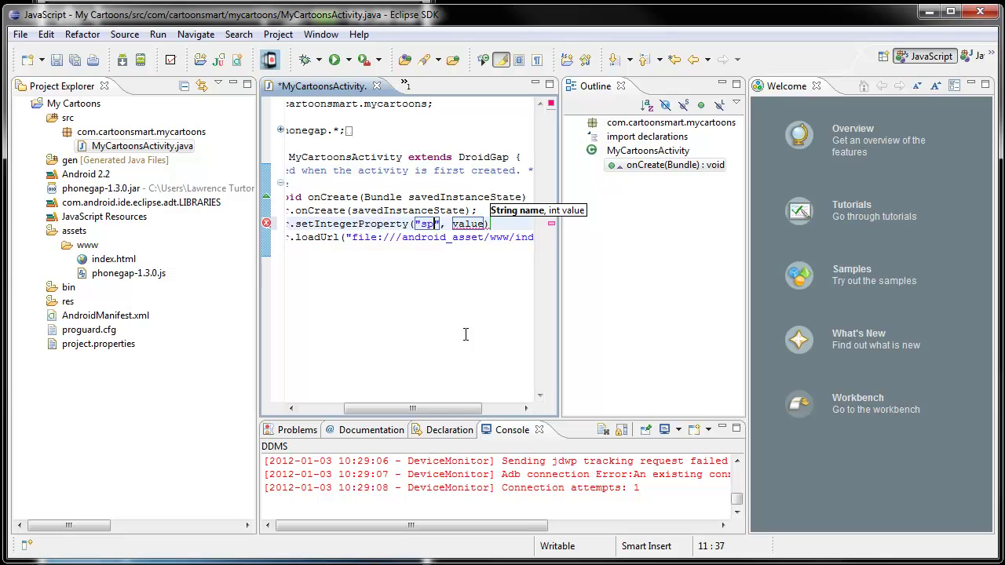
{"action": "type", "text": "h"}
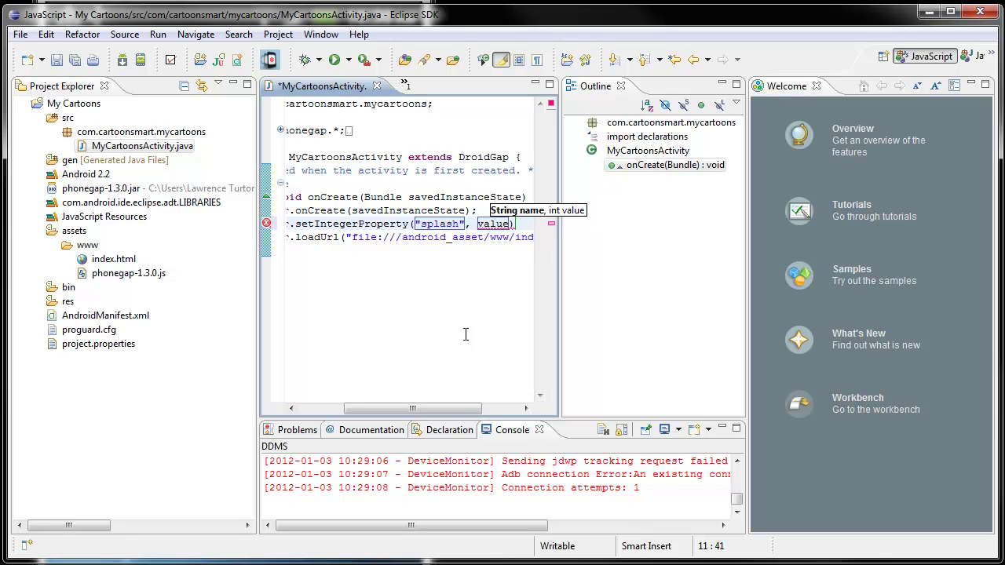
{"action": "type", "text": "screen"}
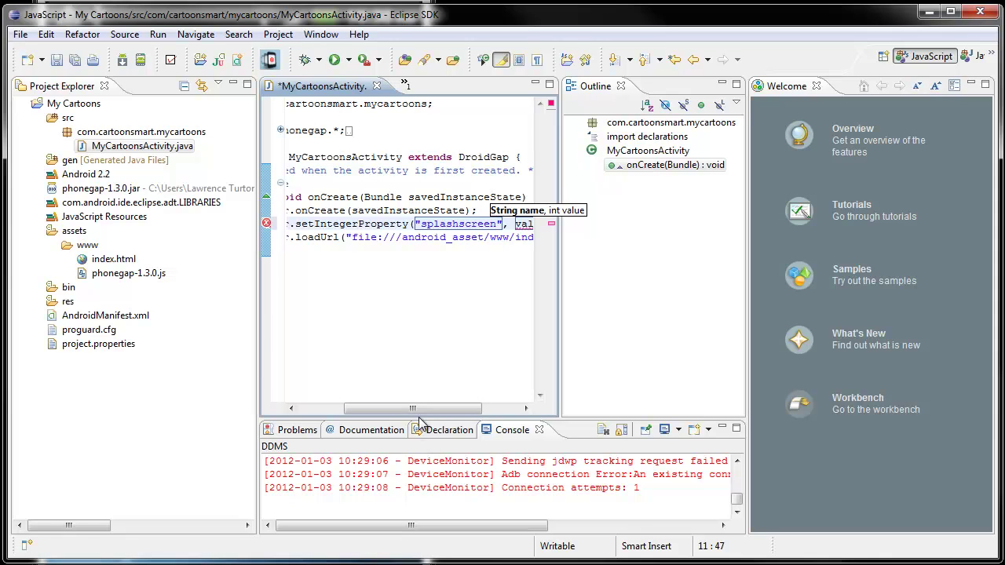
Replace the value argument of the setIntegerProperty call with R.drawable.splash.
{"action": "left_click_drag", "start_coordinate": [417, 415], "coordinate": [455, 415]}
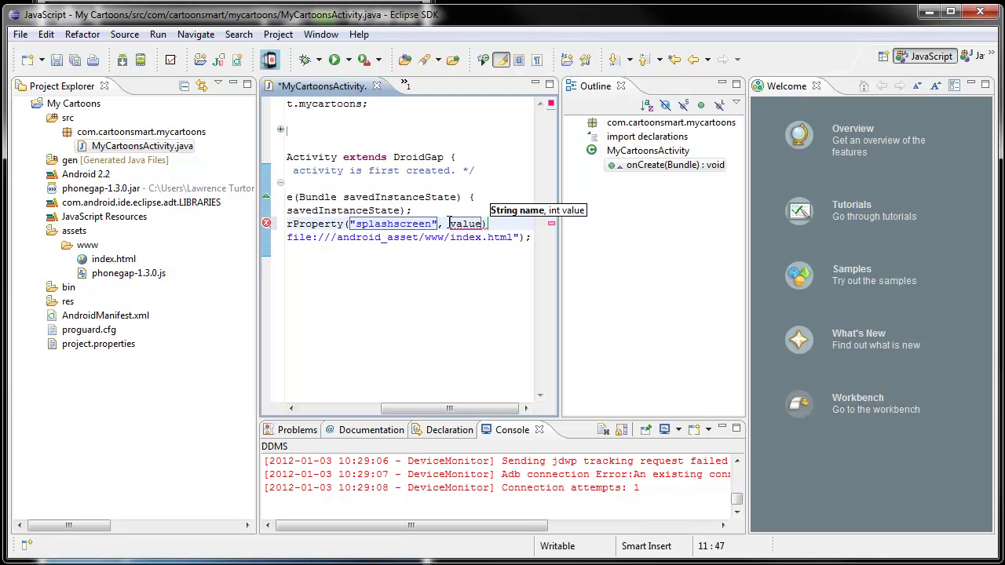
{"action": "left_click_drag", "start_coordinate": [451, 224], "coordinate": [485, 224]}
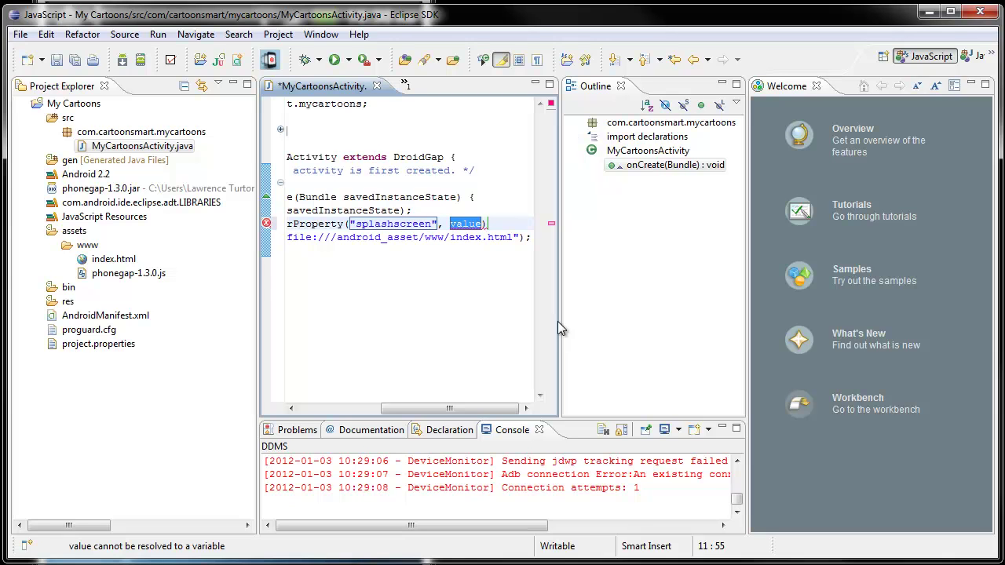
{"action": "type", "text": "R."}
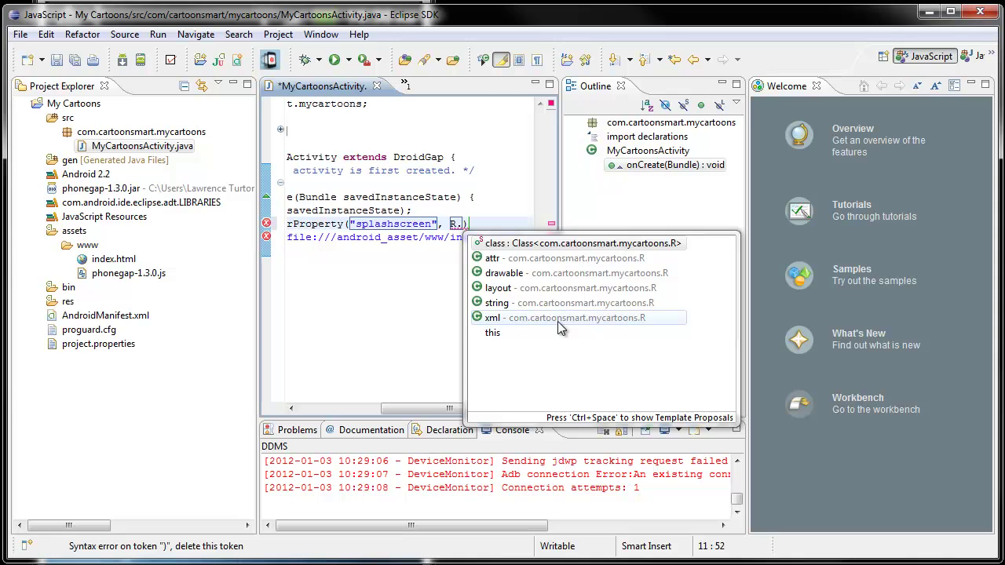
{"action": "type", "text": "d"}
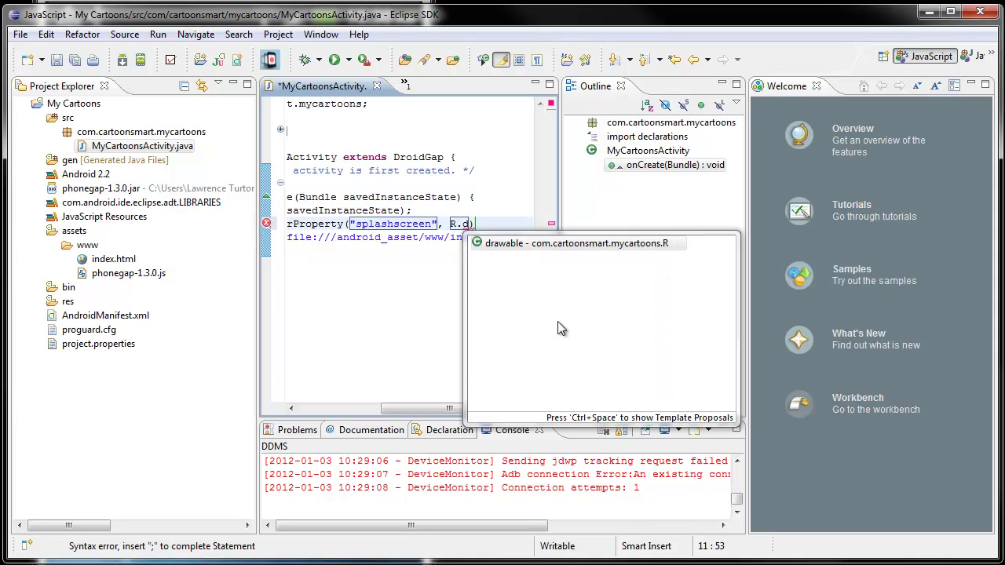
{"action": "left_click", "coordinate": [502, 245]}
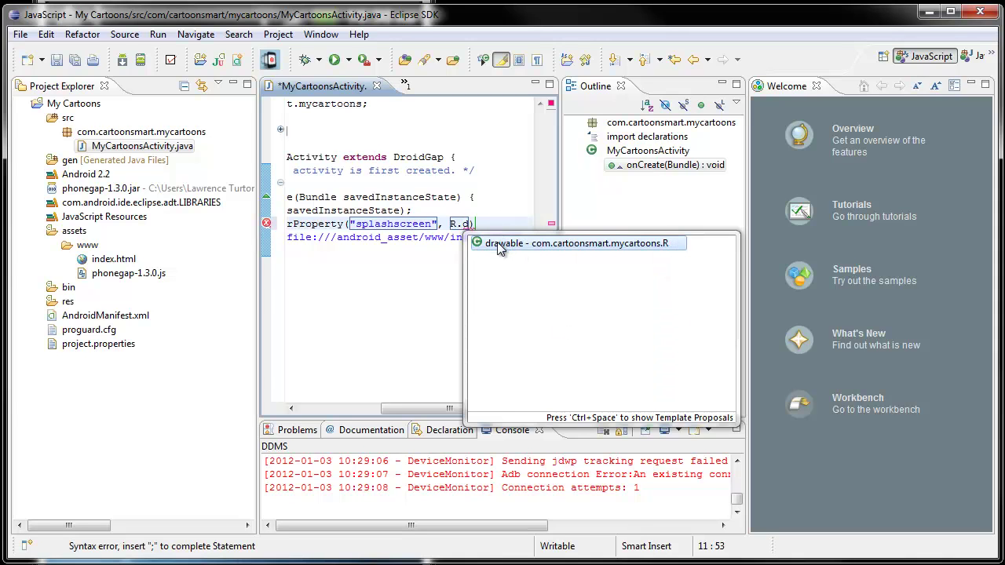
{"action": "double_click", "coordinate": [497, 243]}
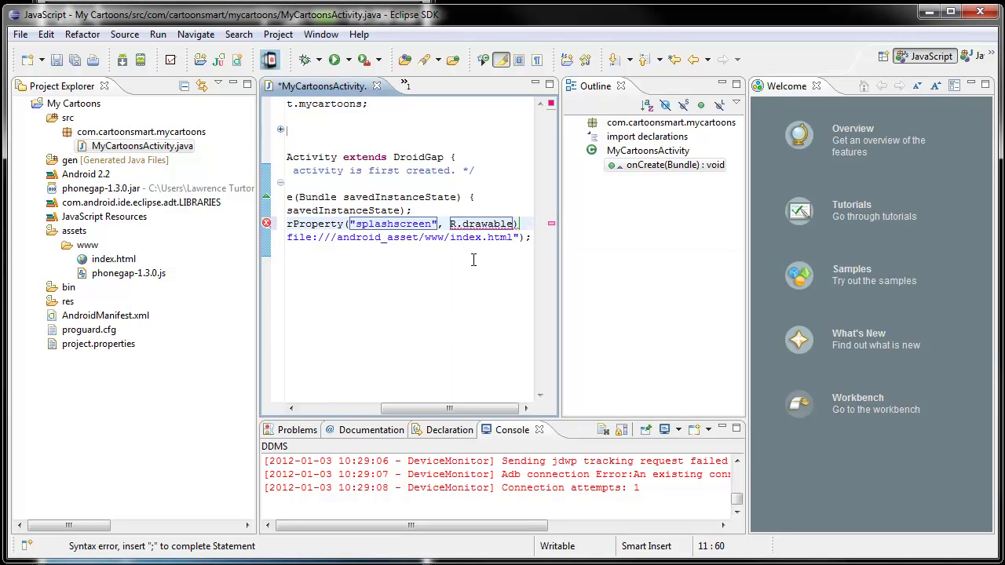
{"action": "type", "text": "."}
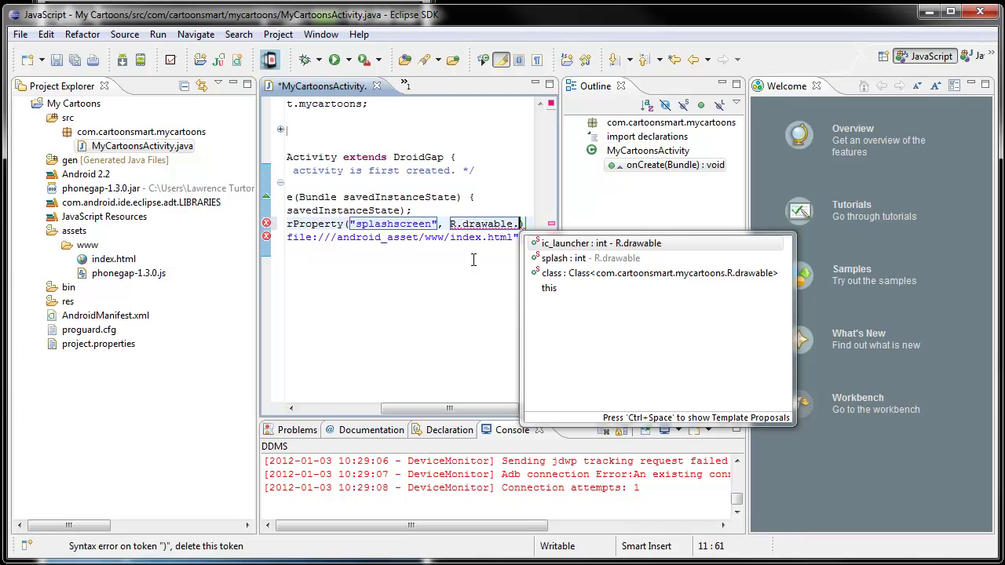
{"action": "type", "text": "splas"}
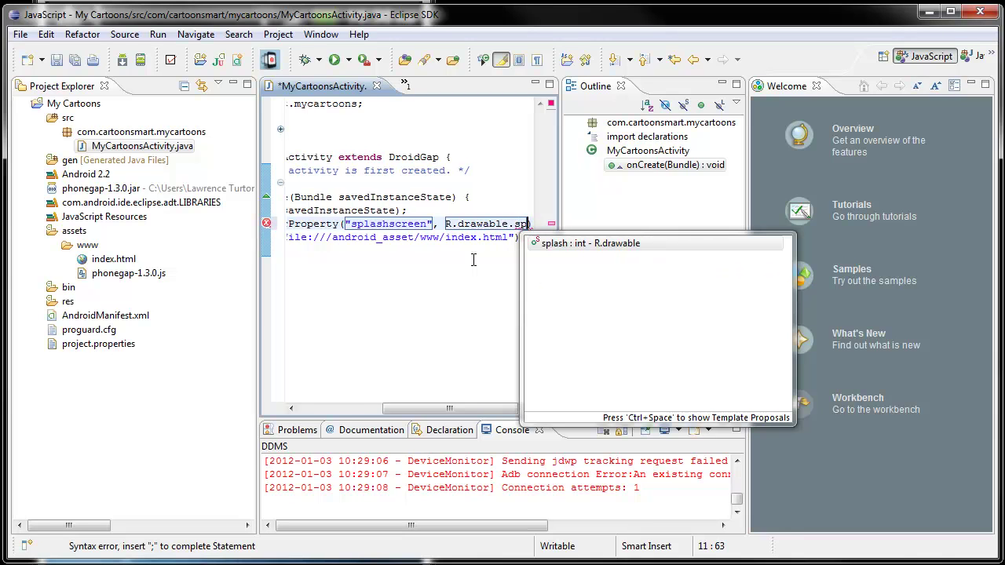
{"action": "type", "text": "h"}
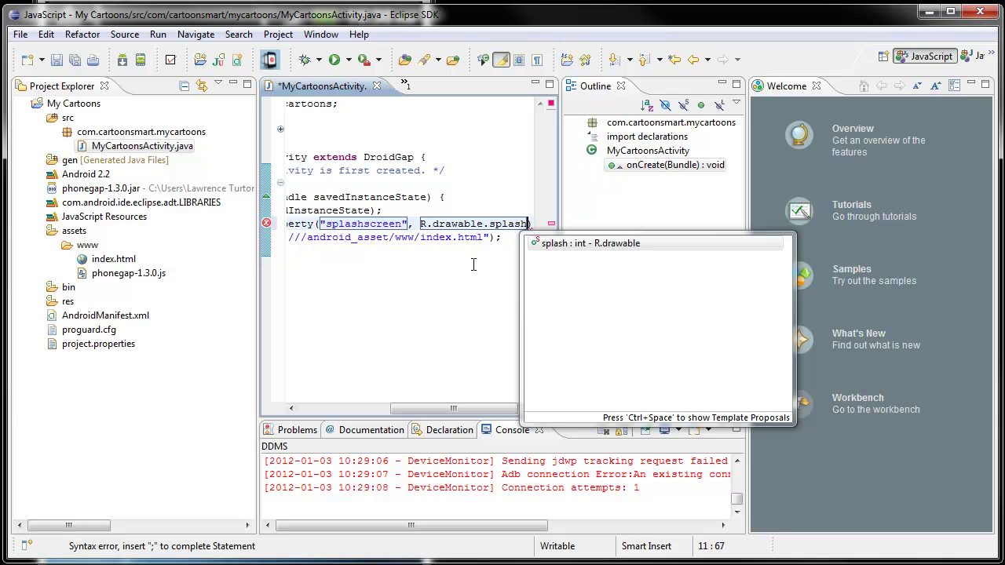
End the setIntegerProperty statement with a semicolon after its closing parenthesis.
{"action": "key", "text": "Escape"}
{"action": "key", "text": "Down"}
{"action": "key", "text": "Down"}
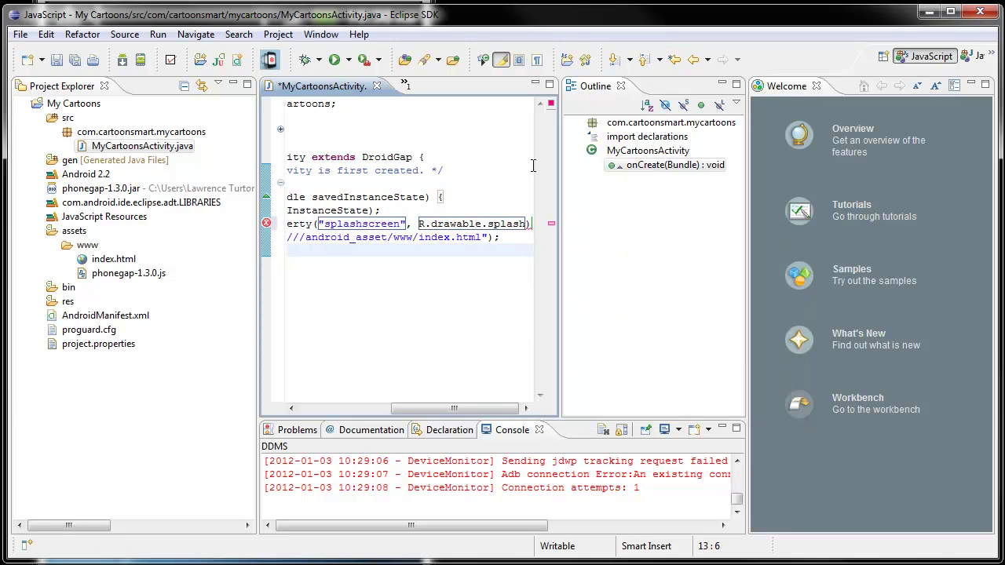
{"action": "left_click", "coordinate": [532, 223]}
{"action": "key", "text": "Down"}
{"action": "key", "text": "Home"}
{"action": "key", "text": "Home"}
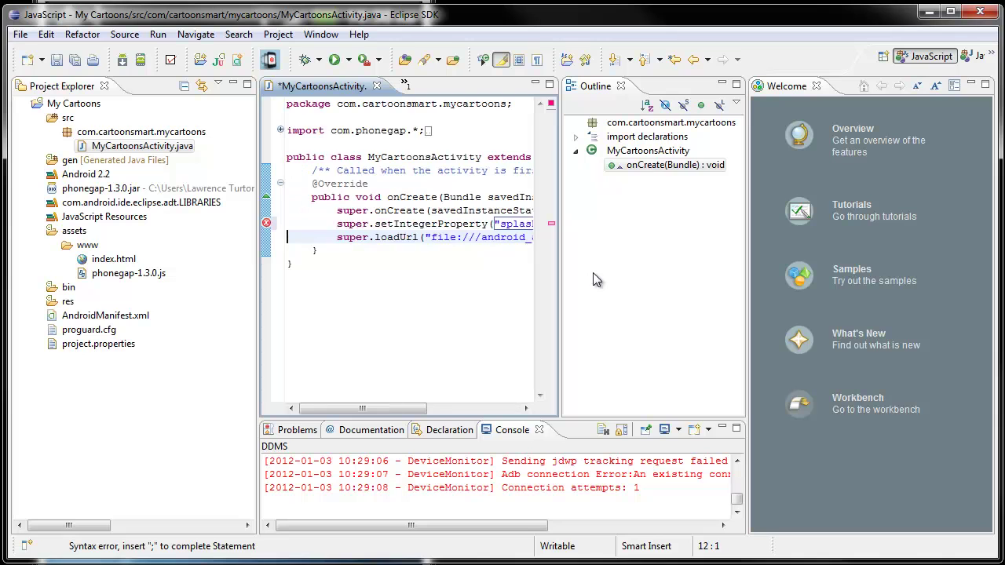
{"action": "key", "text": "Up"}
{"action": "key", "text": "End"}
{"action": "type", "text": ")"}
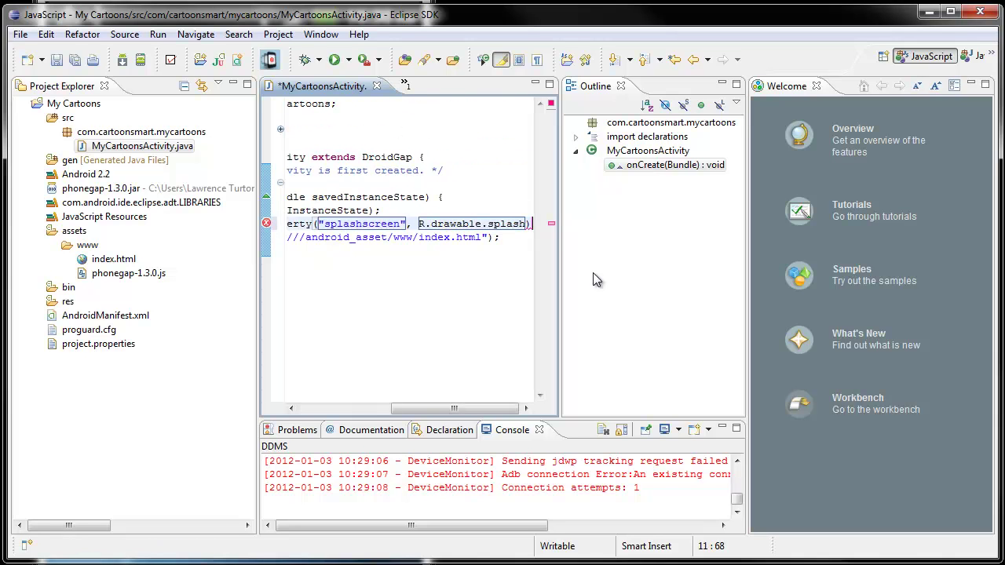
{"action": "type", "text": ";"}
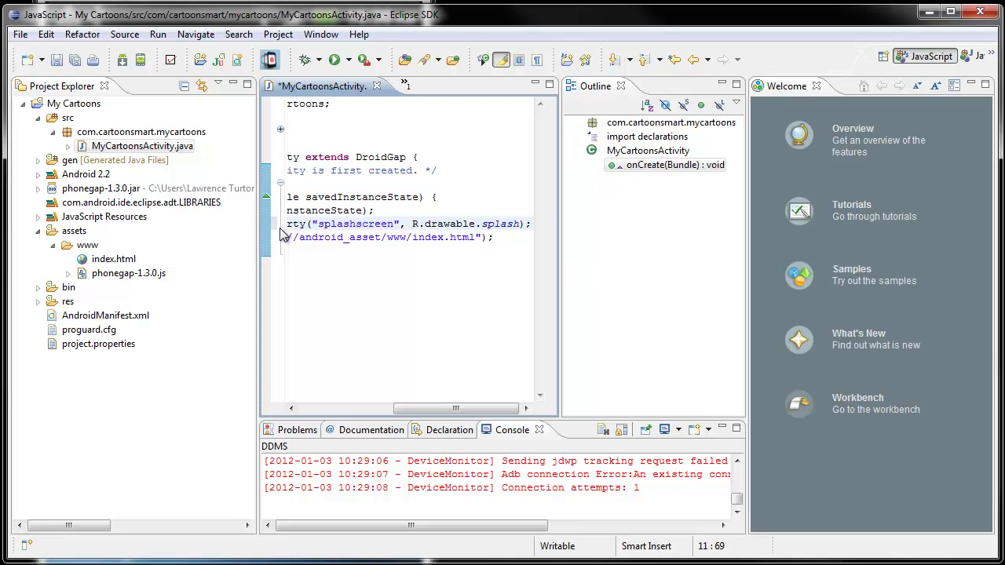
{"action": "left_click_drag", "start_coordinate": [460, 409], "coordinate": [343, 420]}
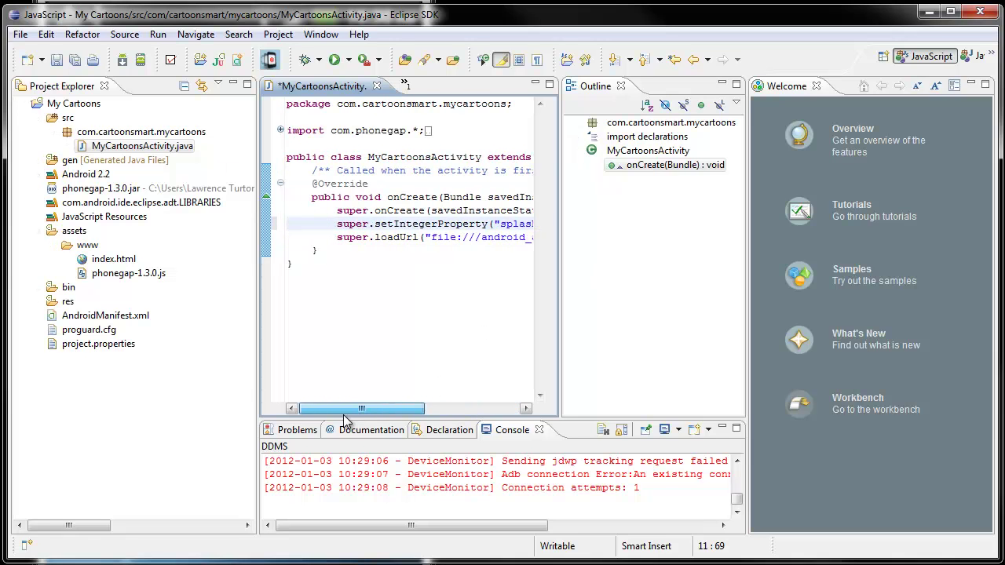
{"action": "left_click", "coordinate": [336, 275]}
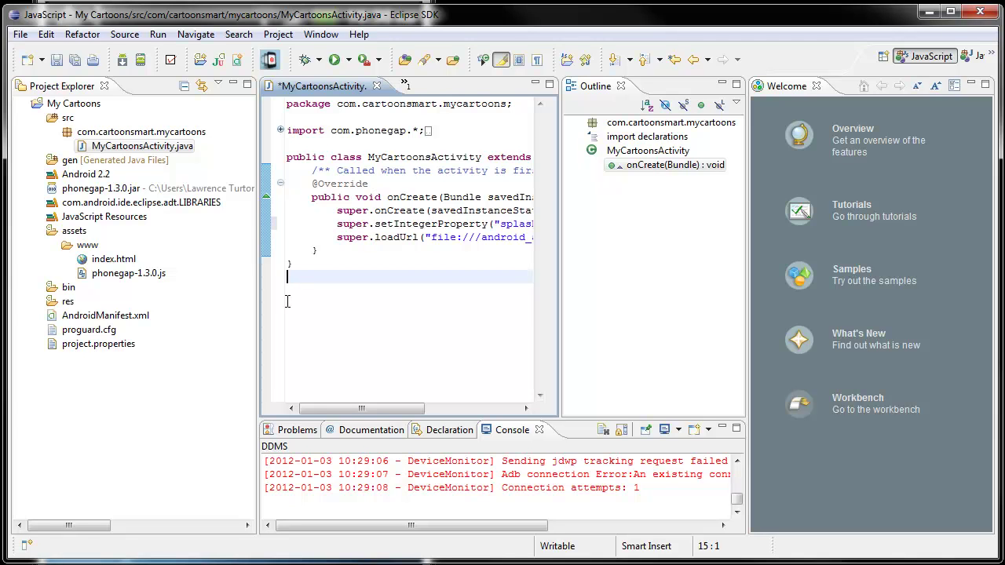
Save MyCartoonsActivity.java and start an Android application export of the My Cartoons project, continuing through the project checks to keystore selection.
{"action": "key", "text": "ctrl+s"}
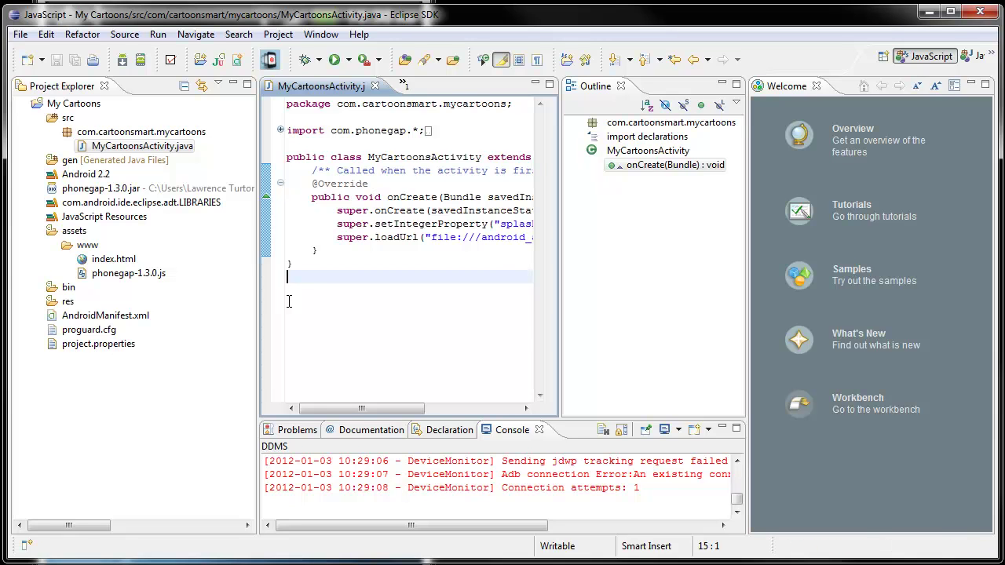
{"action": "left_click", "coordinate": [64, 107]}
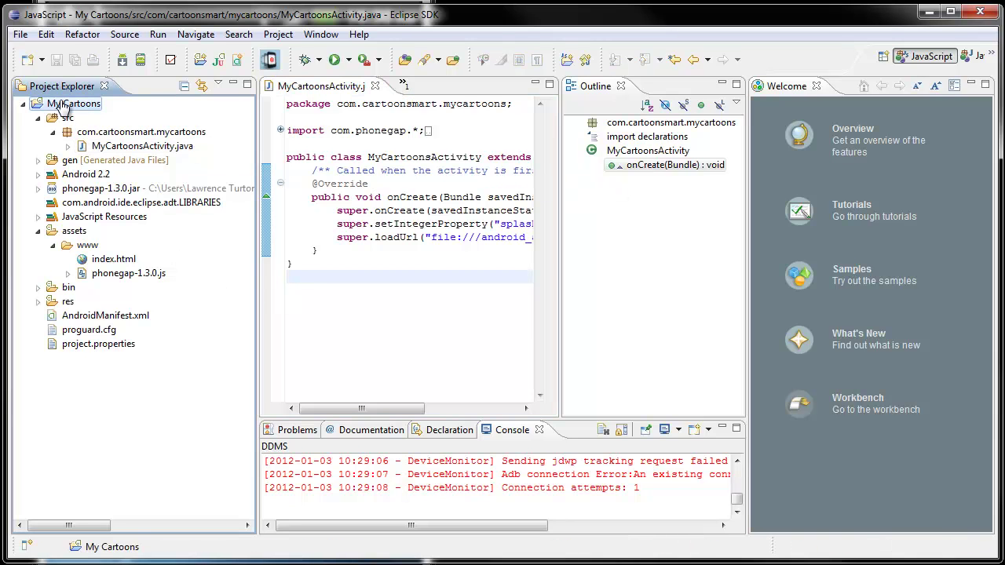
{"action": "right_click", "coordinate": [77, 110]}
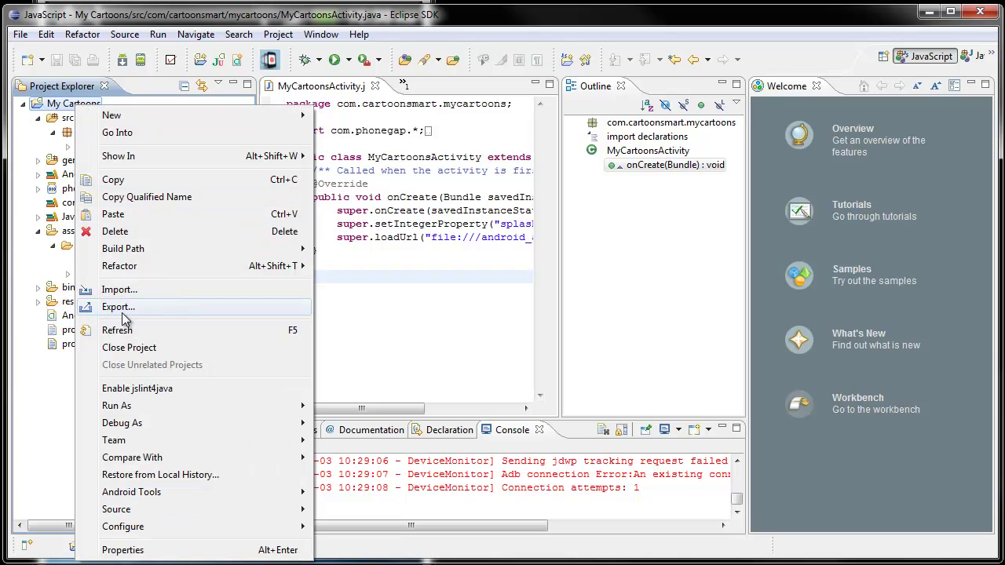
{"action": "left_click", "coordinate": [171, 313]}
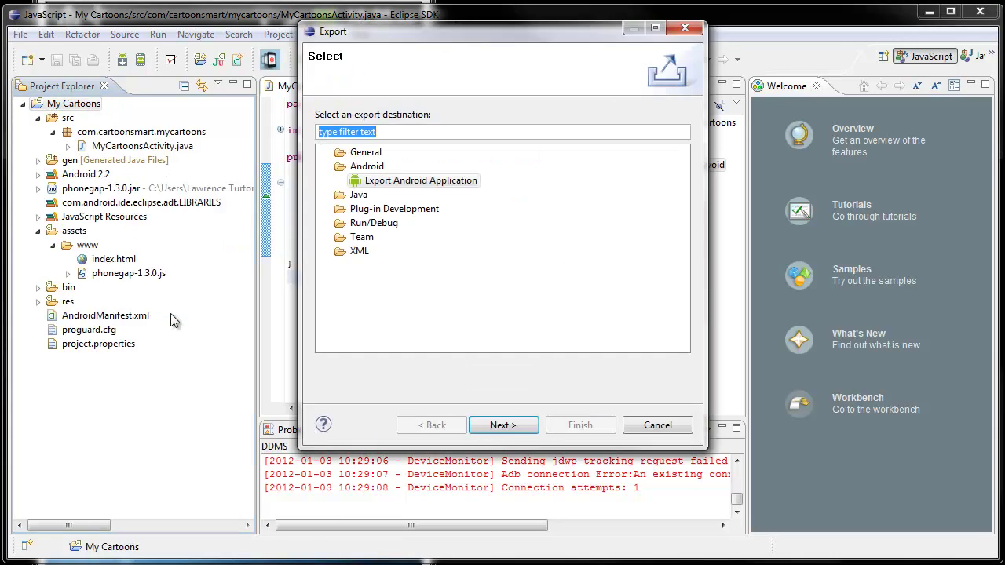
{"action": "left_click", "coordinate": [365, 184]}
{"action": "left_click", "coordinate": [509, 430]}
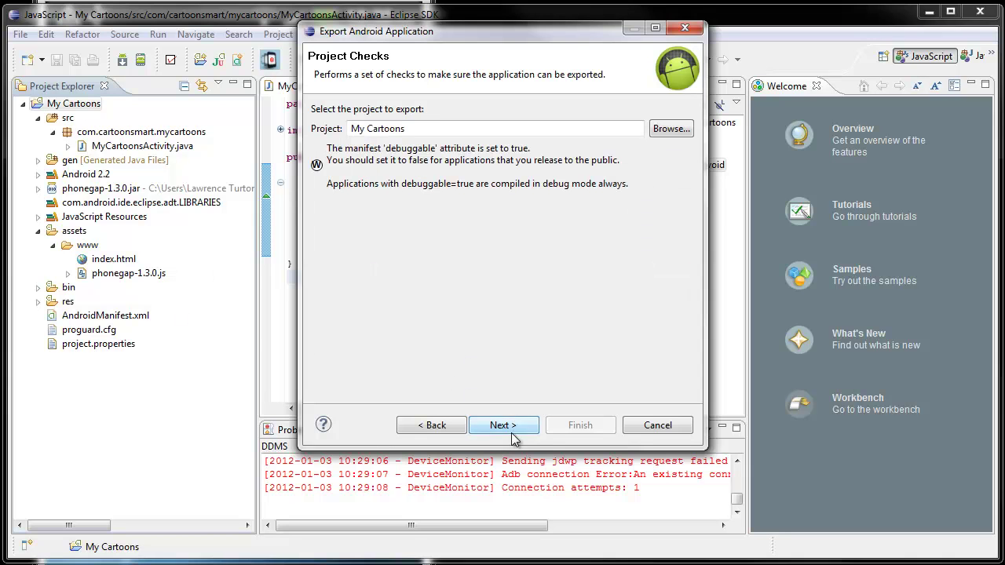
{"action": "left_click", "coordinate": [503, 428]}
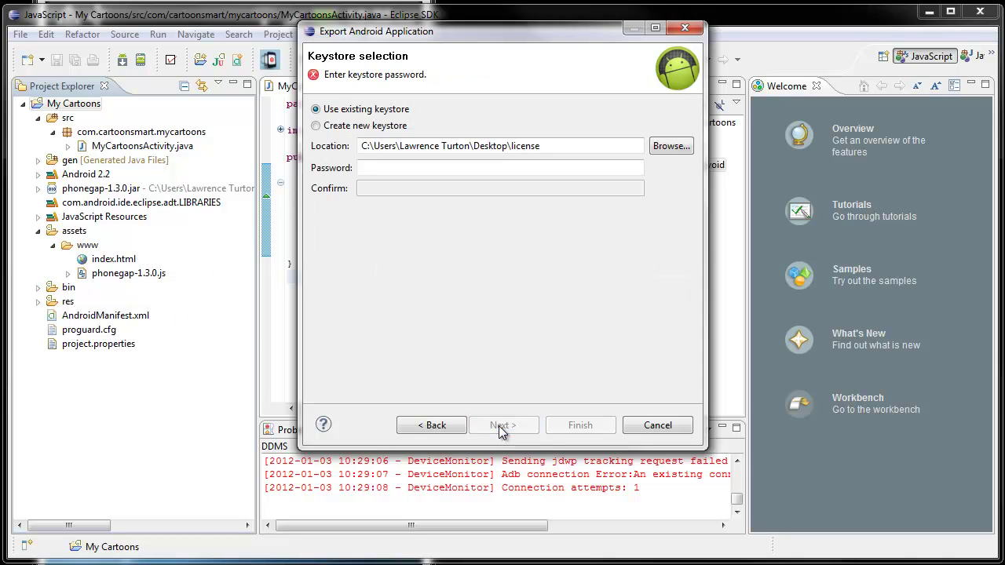
Enter the keystore password for the existing license keystore on the Desktop and continue to key alias selection.
{"action": "left_click", "coordinate": [378, 165]}
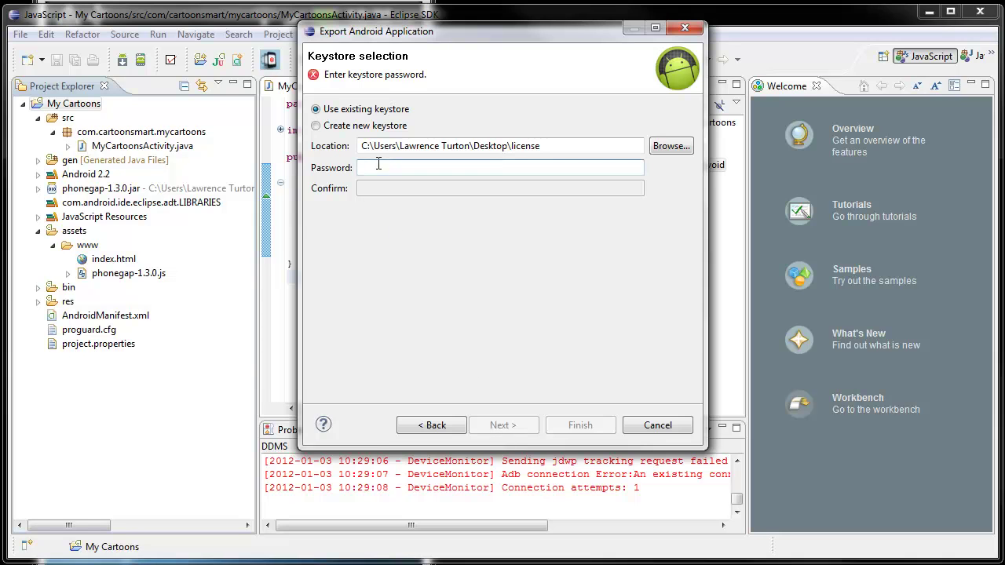
{"action": "type", "text": "*******"}
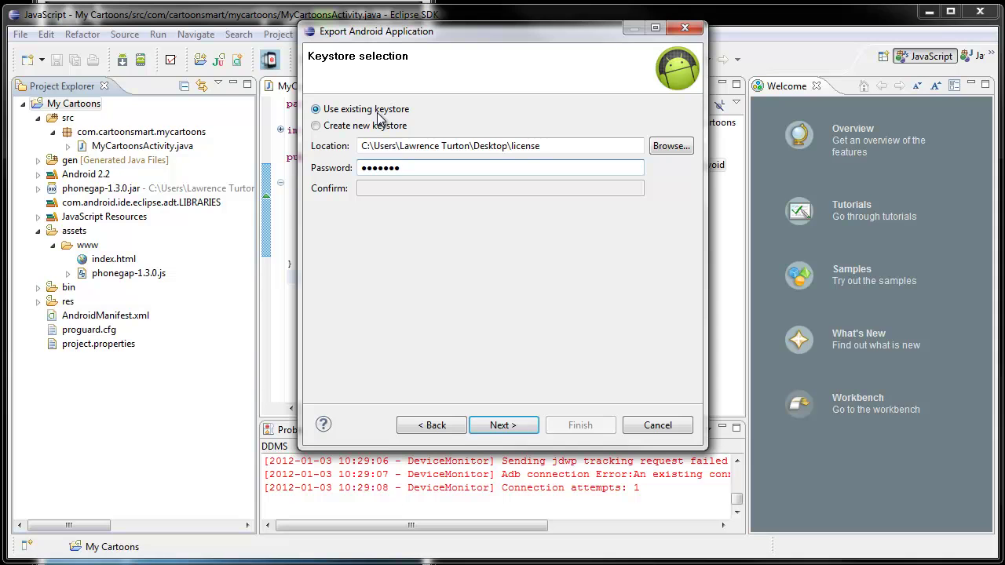
{"action": "left_click", "coordinate": [552, 146]}
{"action": "left_click_drag", "start_coordinate": [552, 146], "coordinate": [292, 148]}
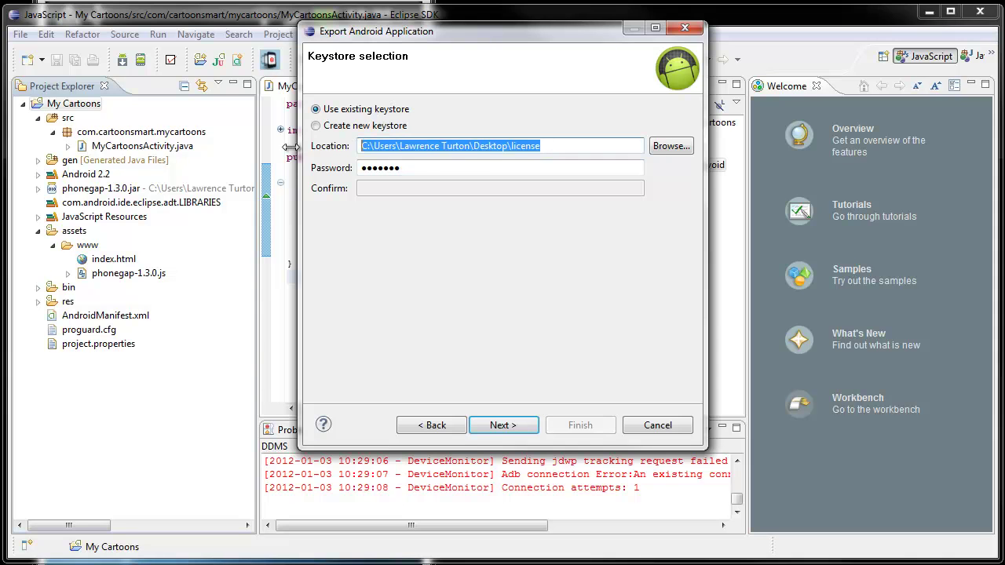
{"action": "double_click", "coordinate": [416, 171]}
{"action": "left_click", "coordinate": [416, 172]}
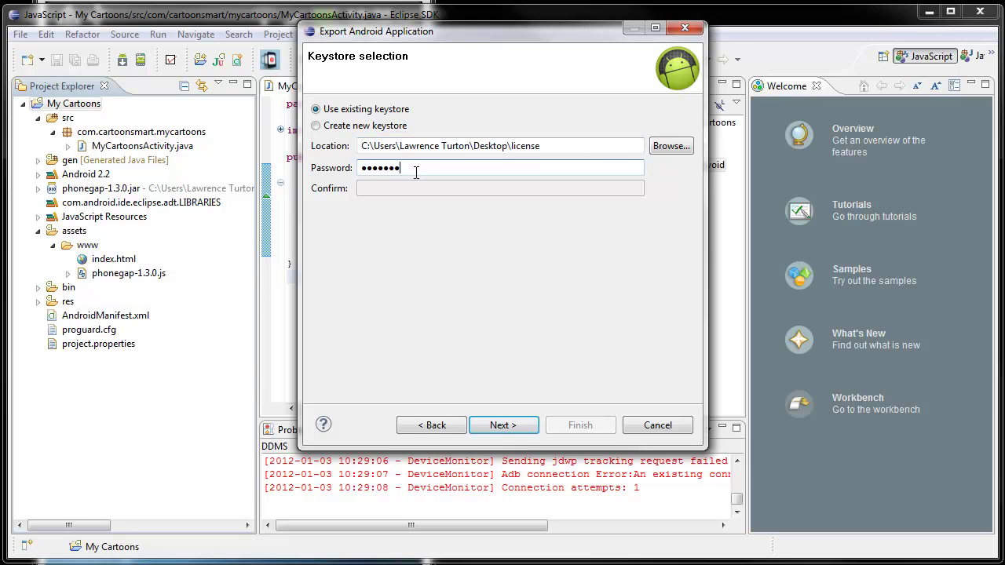
{"action": "left_click", "coordinate": [502, 426]}
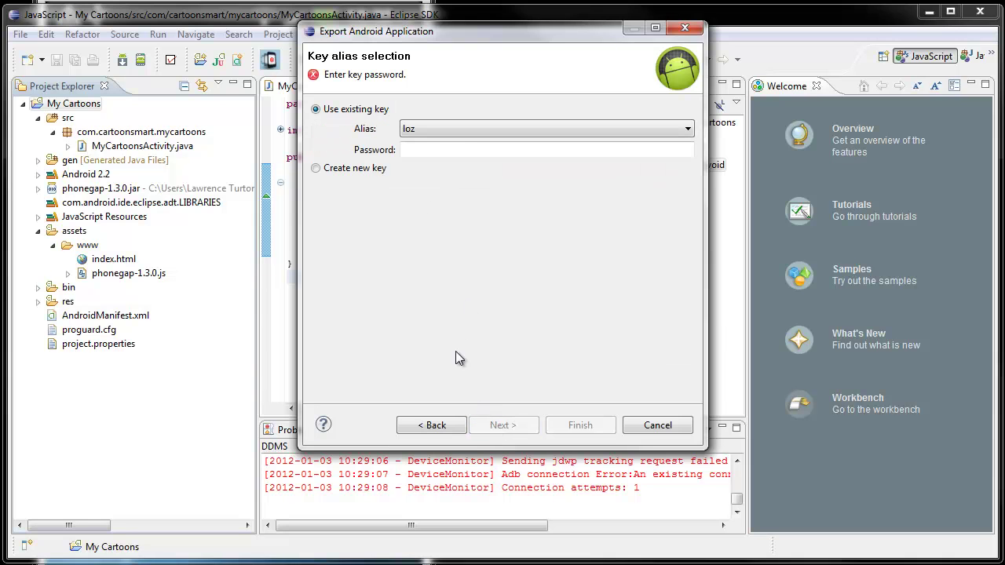
Enter the key password for the existing key alias and continue to the destination and certificate checks.
{"action": "left_click", "coordinate": [435, 150]}
{"action": "left_click", "coordinate": [440, 152]}
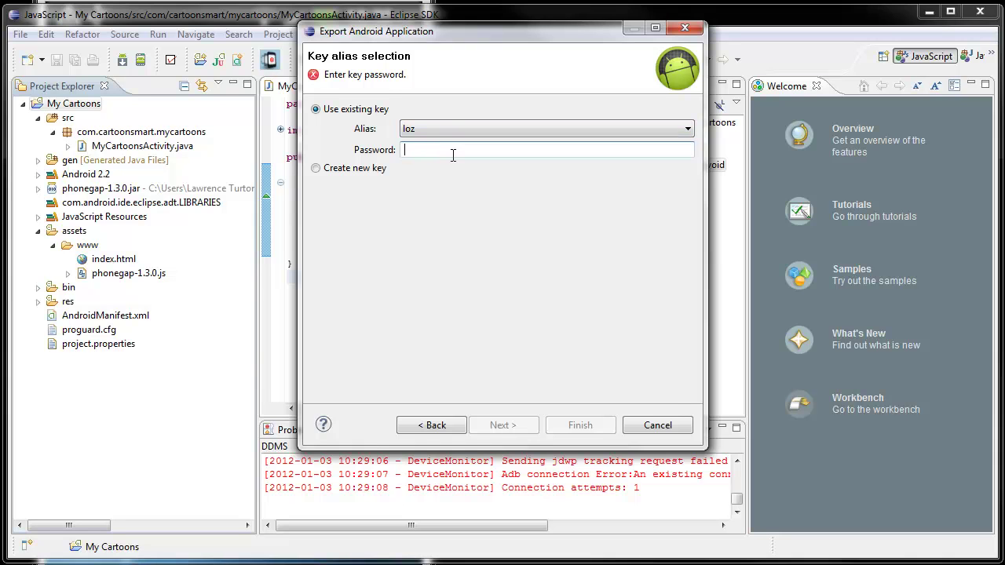
{"action": "type", "text": "*******"}
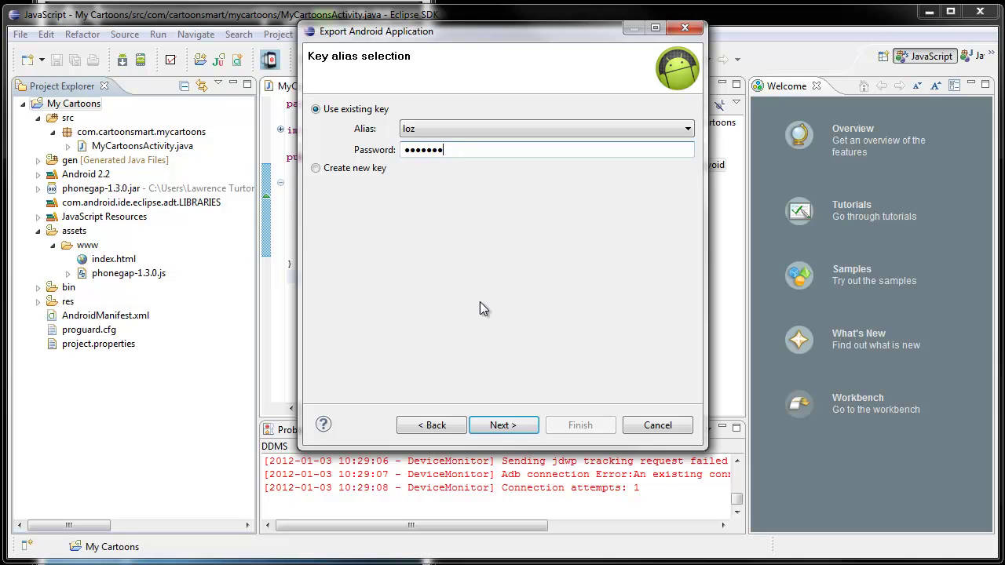
{"action": "left_click", "coordinate": [503, 428]}
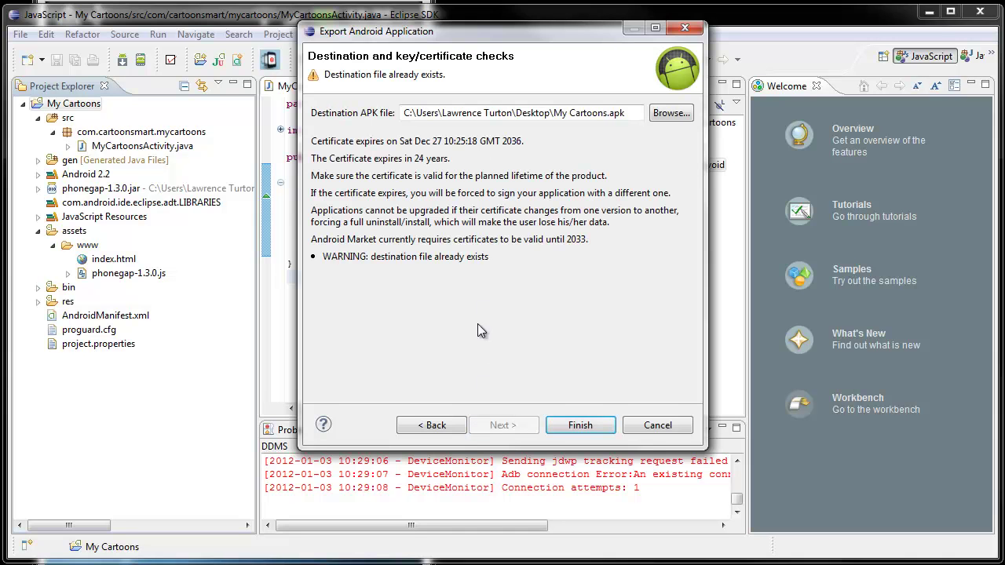
Finish the export to My Cartoons.apk on the Desktop, overwriting the existing file.
{"action": "left_click_drag", "start_coordinate": [553, 114], "coordinate": [626, 114]}
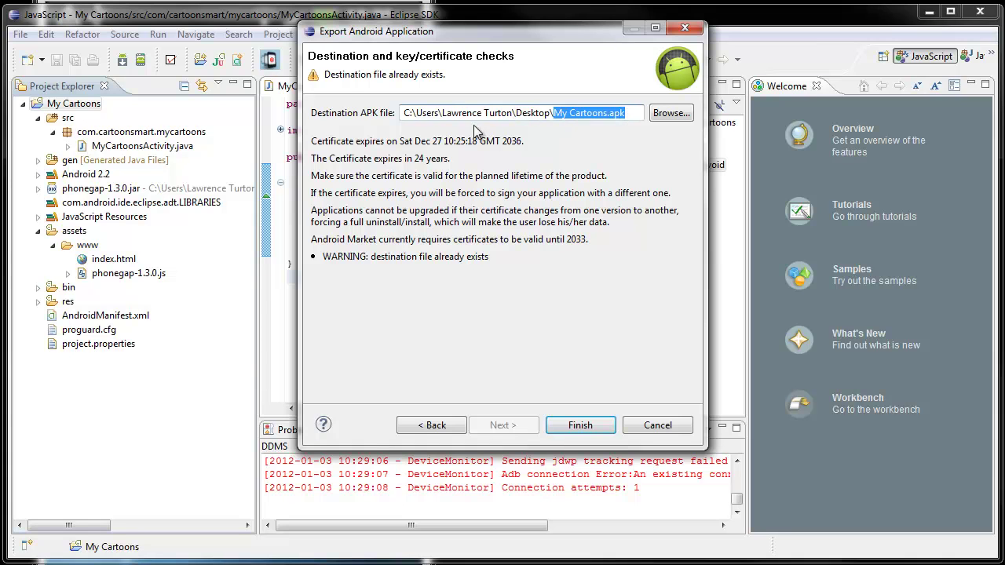
{"action": "left_click_drag", "start_coordinate": [342, 74], "coordinate": [442, 74]}
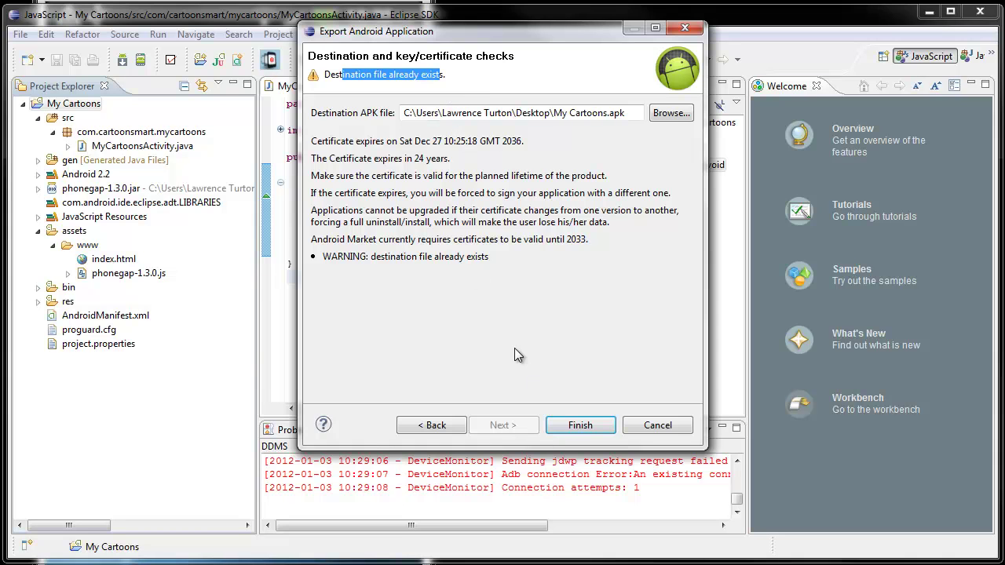
{"action": "left_click", "coordinate": [579, 427]}
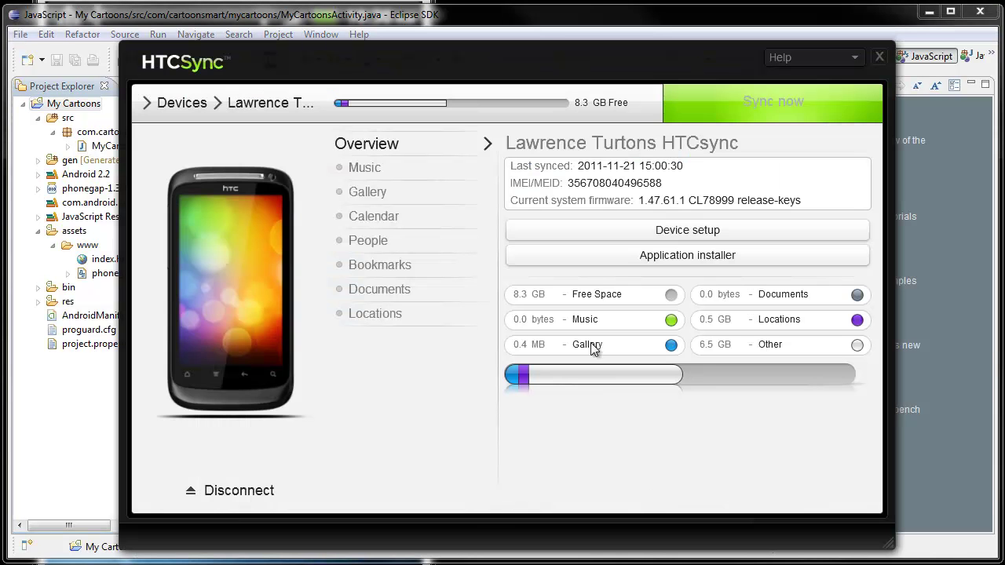
In HTC Sync, install My Cartoons.apk from the Desktop onto the connected phone with the application installer.
{"action": "left_click", "coordinate": [599, 257]}
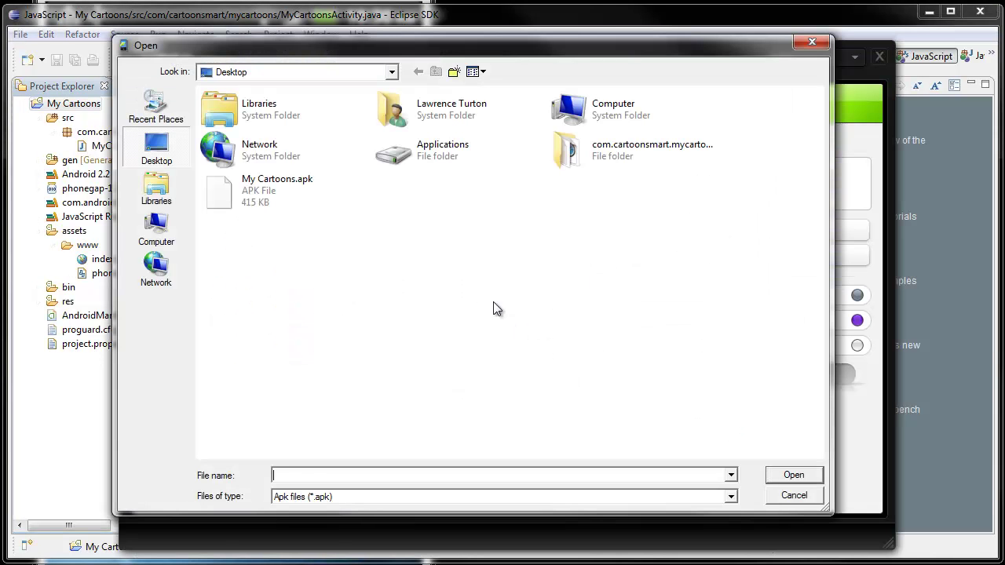
{"action": "left_click", "coordinate": [267, 193]}
{"action": "left_click", "coordinate": [793, 473]}
{"action": "left_click", "coordinate": [541, 318]}
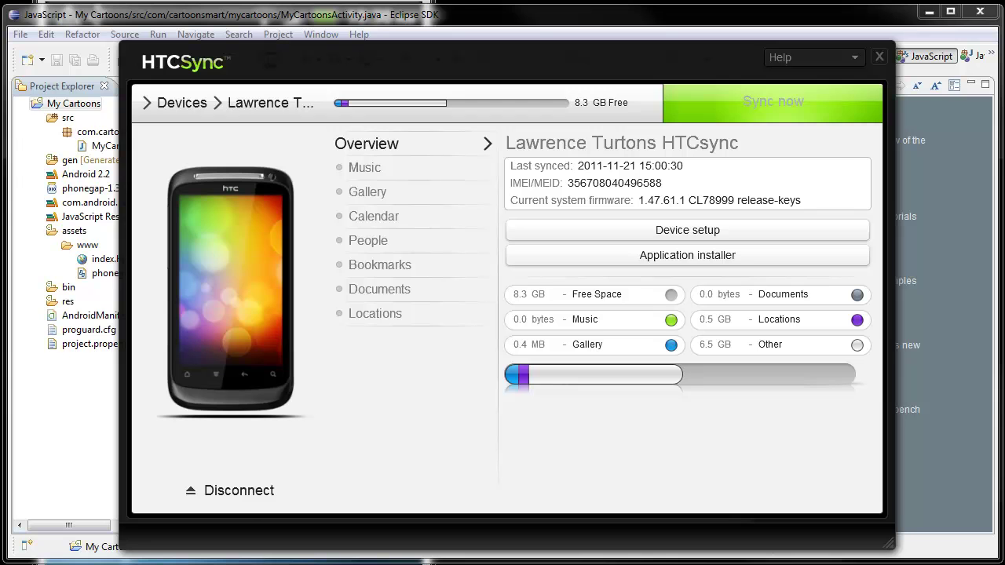
Bring the Webcam VideoCap window and the mirrored phone screen to the front to view the phone's home screen.
{"action": "key", "text": "alt+Tab"}
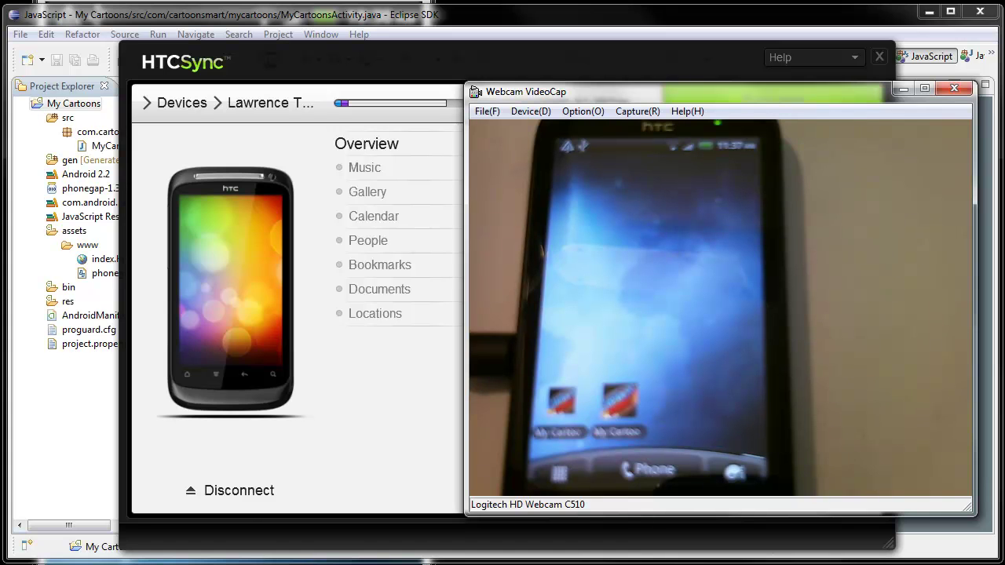
{"action": "key", "text": "alt+Tab"}
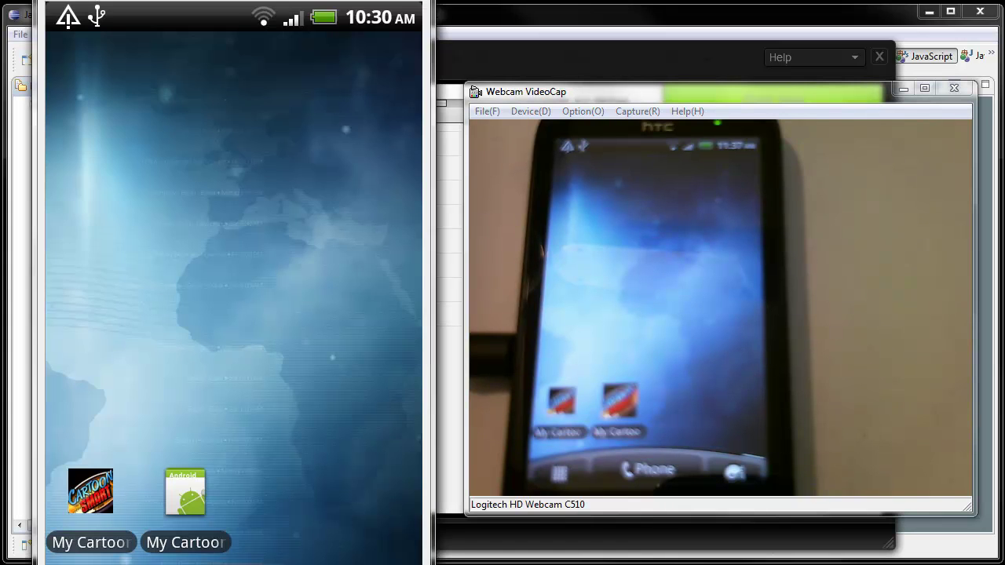